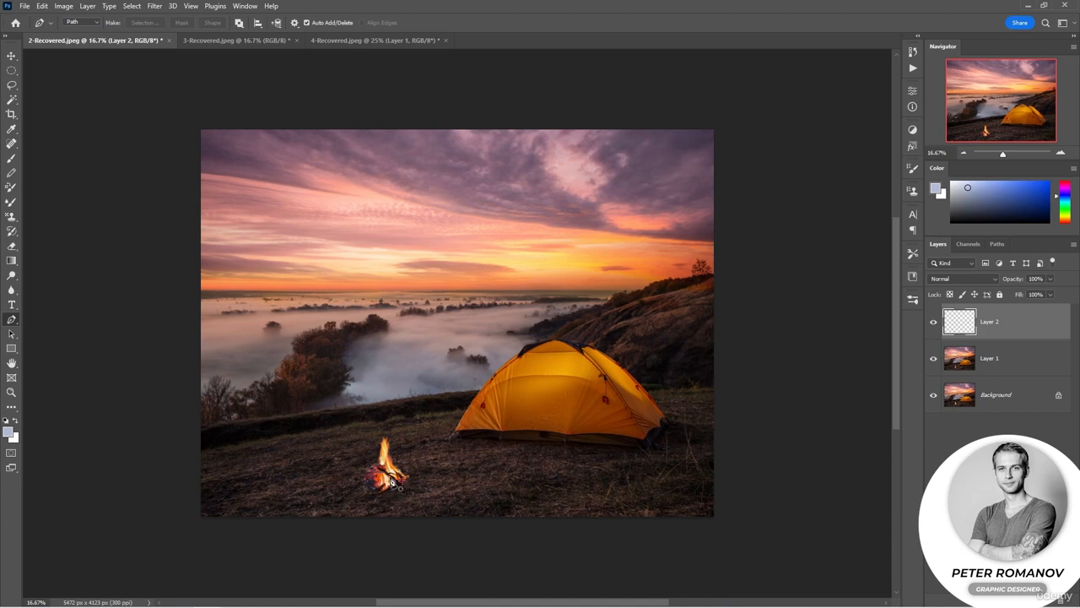
Draw a short upward path from the campfire with the Pen tool and open the Flame render filter on Layer 2.
left_click_drag(390, 481, 384, 411)
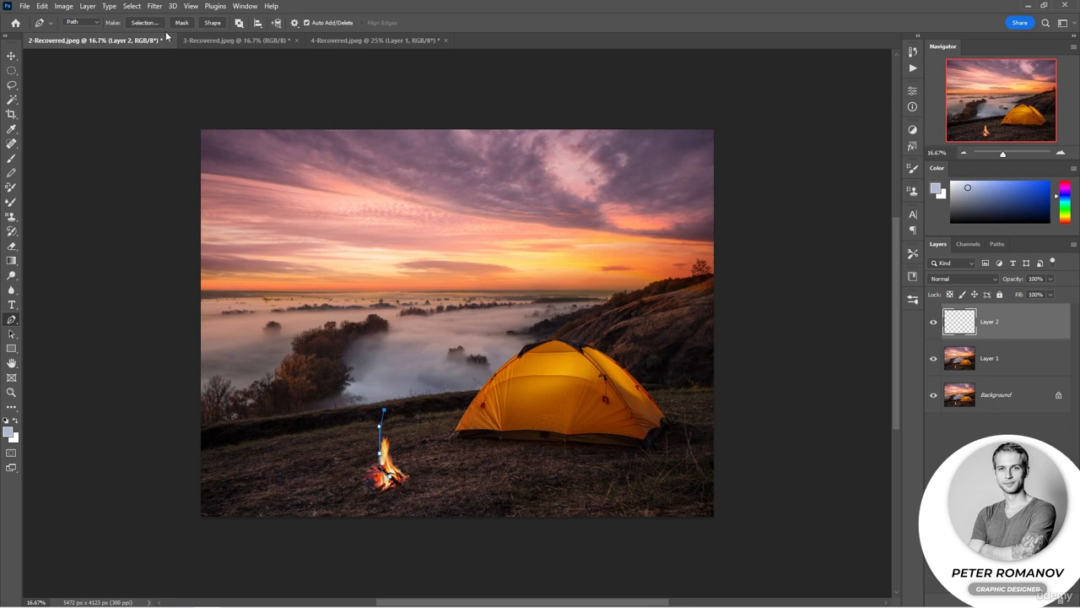
left_click(159, 8)
mouse_move(217, 224)
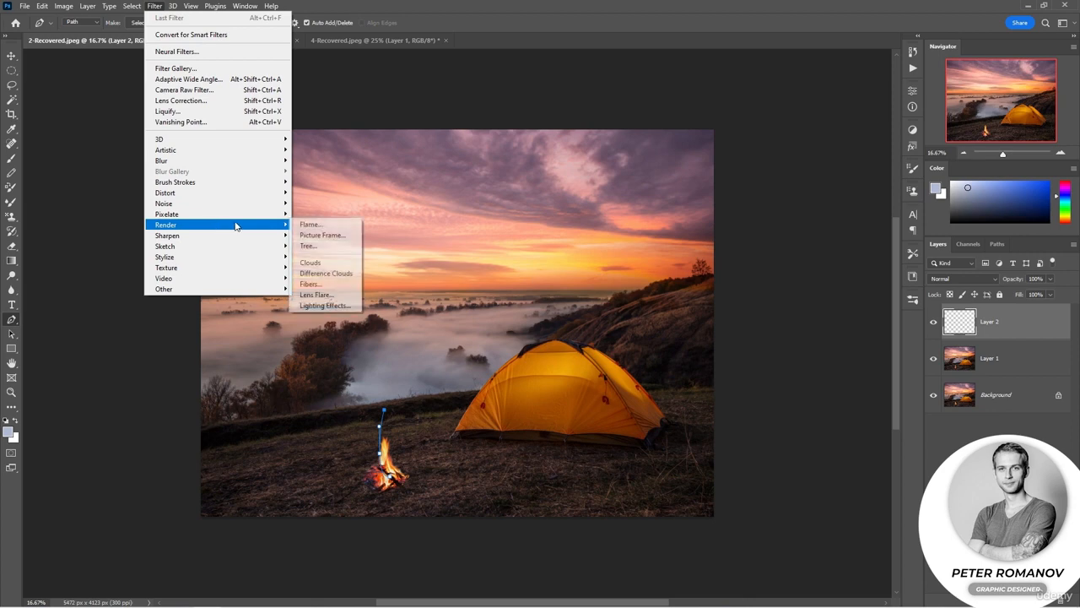
left_click(310, 225)
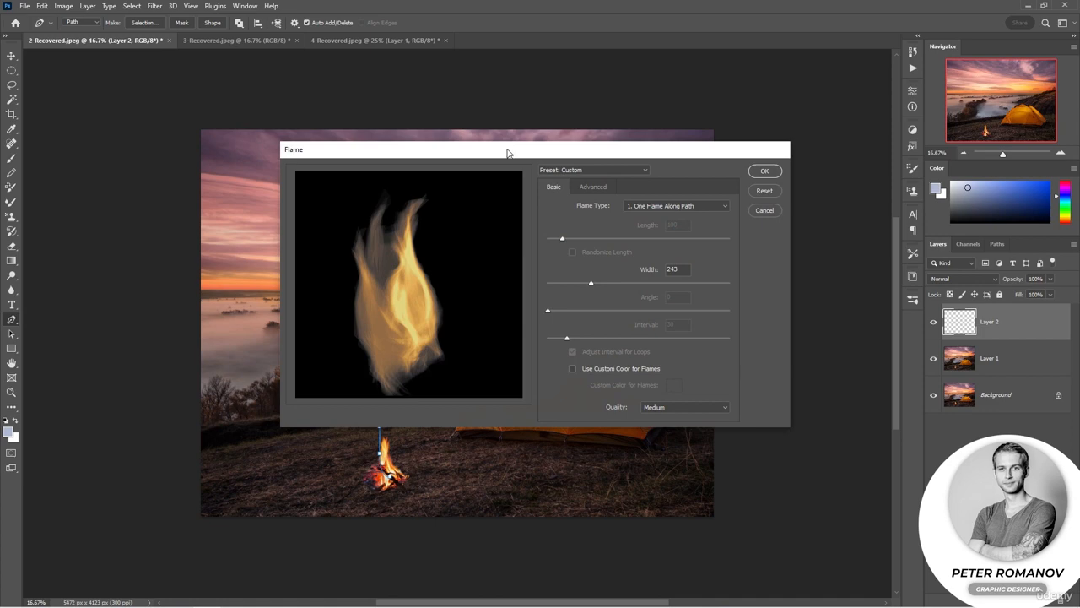
Preview the multiple-flame types and set the flame type to Candle Light.
left_click(657, 207)
left_click(656, 217)
left_click(654, 208)
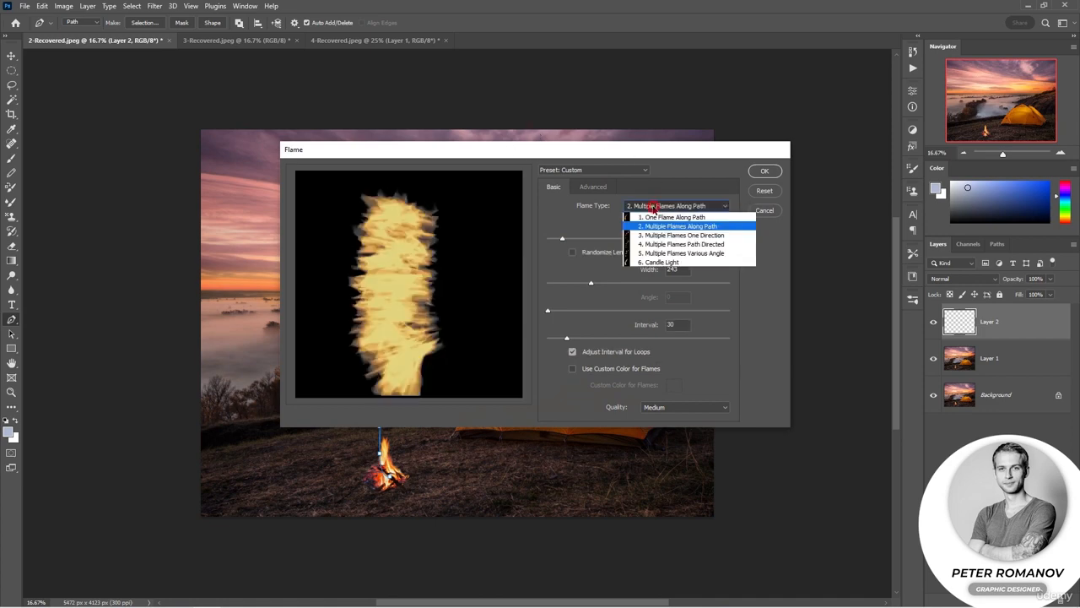
left_click(653, 237)
left_click(652, 209)
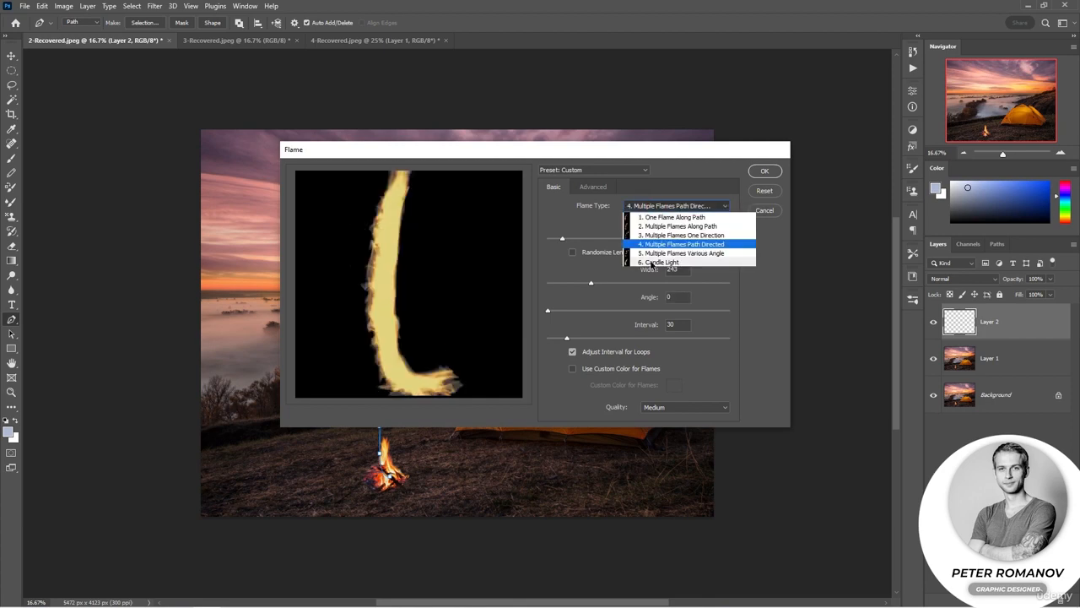
left_click(649, 241)
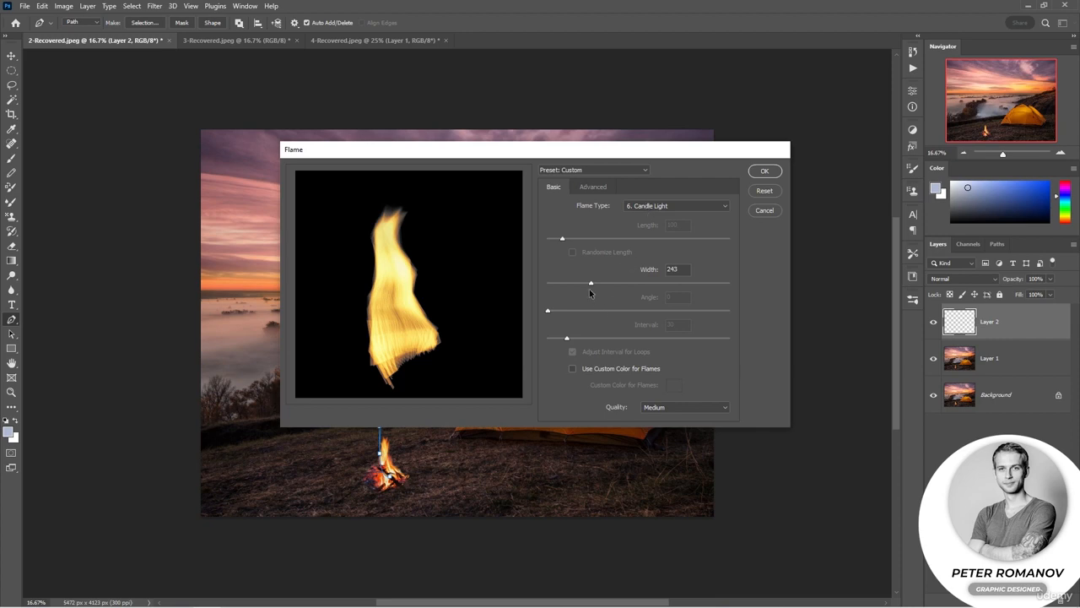
Set the flame's width to 459 and leave the quality at Medium.
left_click(671, 408)
left_click(671, 410)
left_click_drag(629, 286, 630, 287)
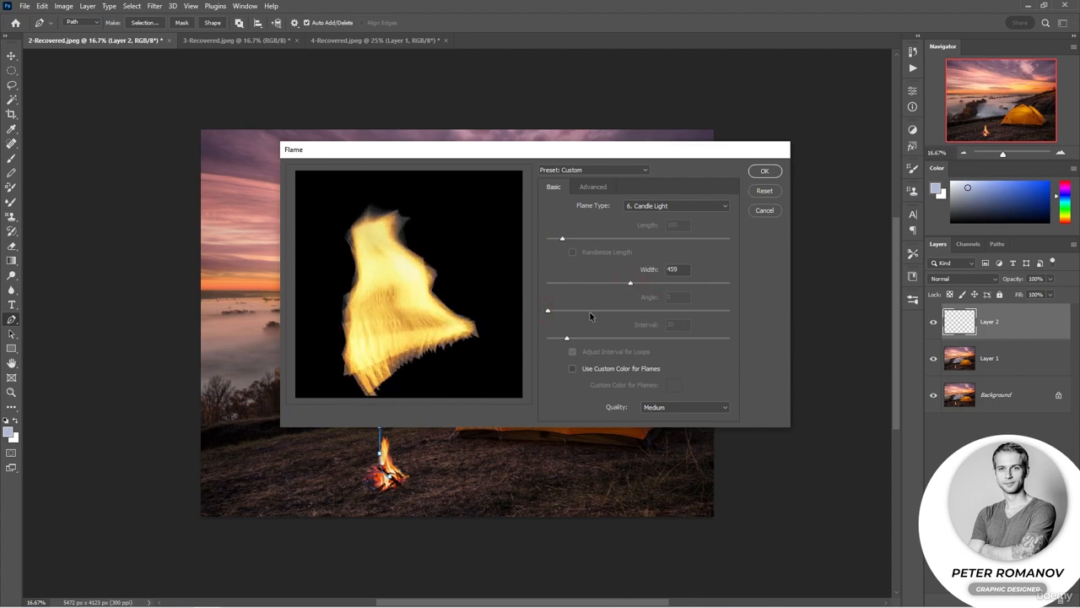
Try a dark orange custom flame colour (204, 71, 0) and switch the custom colour off again.
left_click(576, 368)
left_click(673, 385)
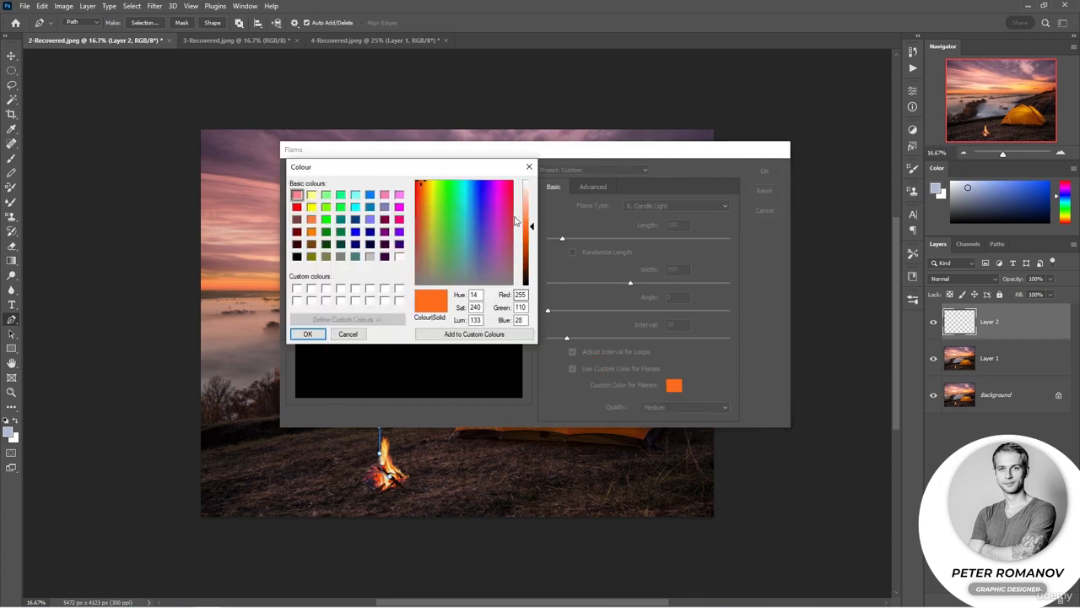
left_click(309, 335)
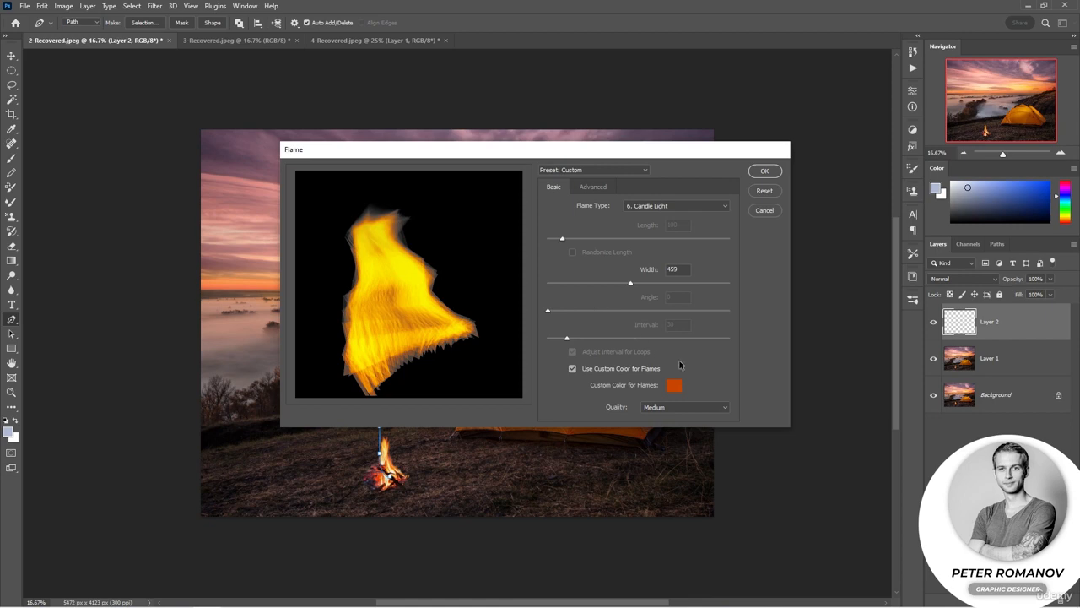
left_click(677, 387)
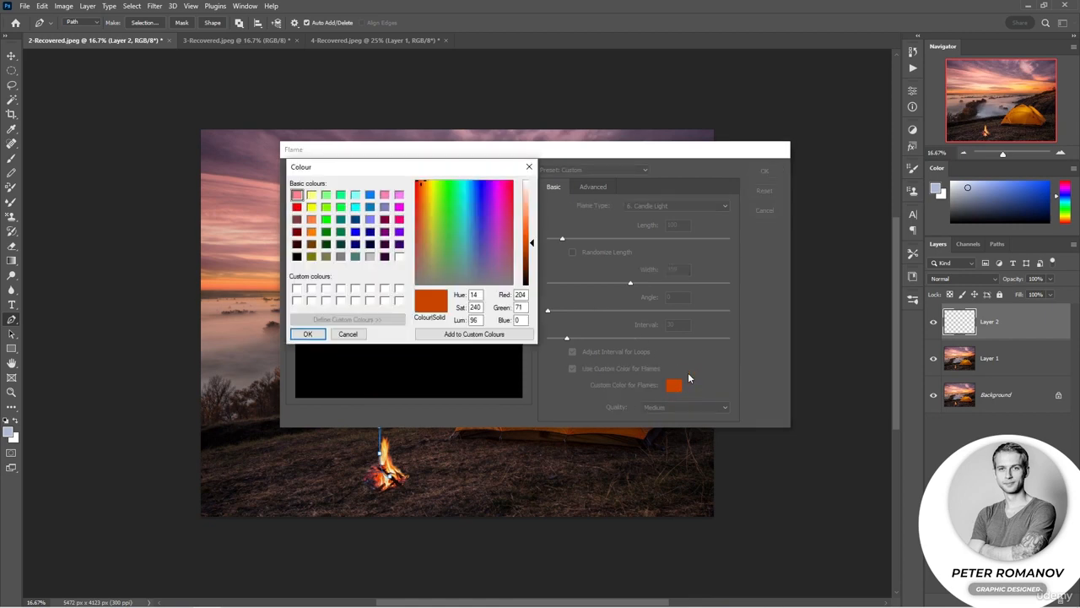
left_click(350, 335)
left_click(574, 371)
Set the flame's advanced options to Turbulent 43, Jag 30 and Opacity 23.
left_click(596, 188)
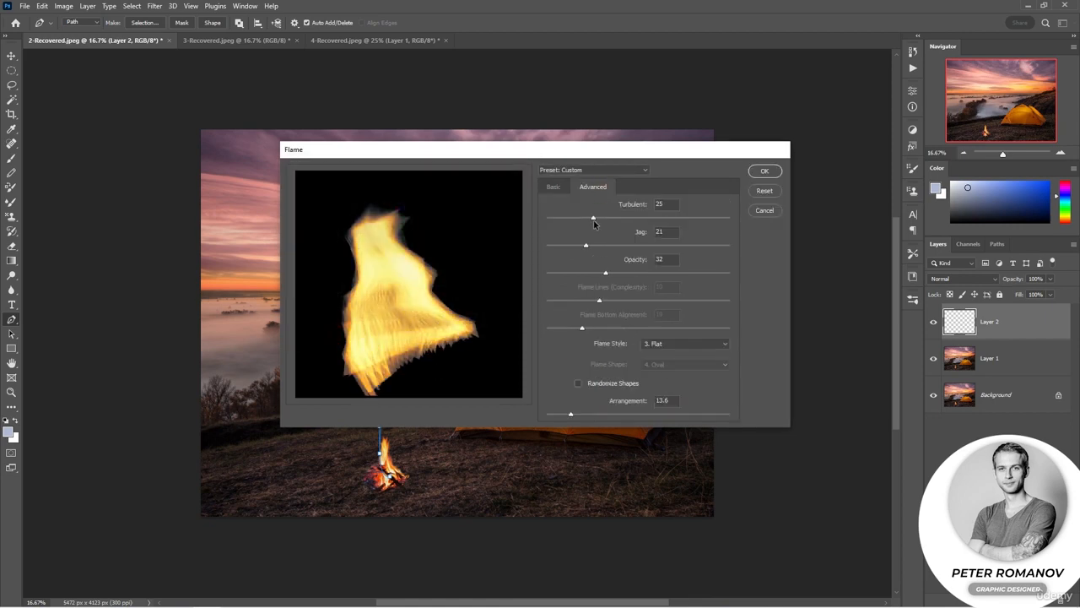
left_click_drag(593, 219, 694, 274)
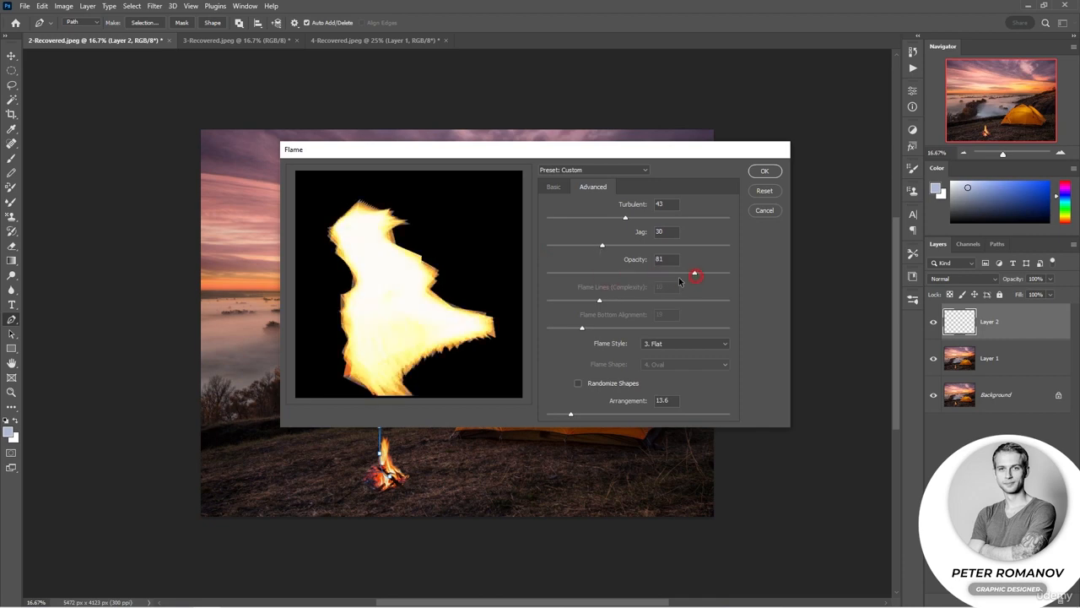
left_click_drag(552, 274, 589, 275)
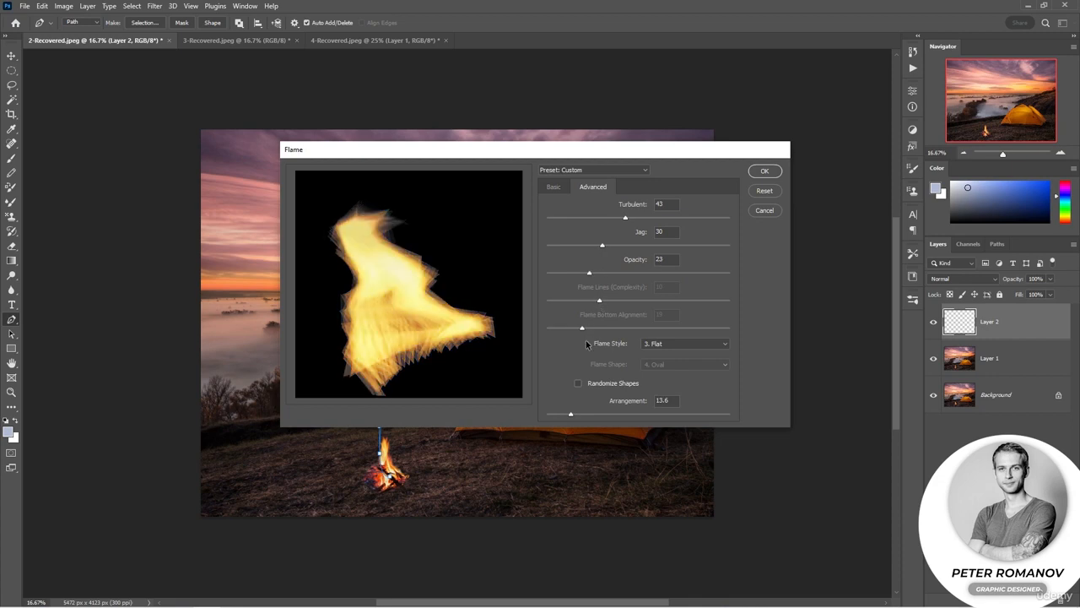
Compare the Violent and Flat flame styles and set the flame style to Normal.
left_click(656, 344)
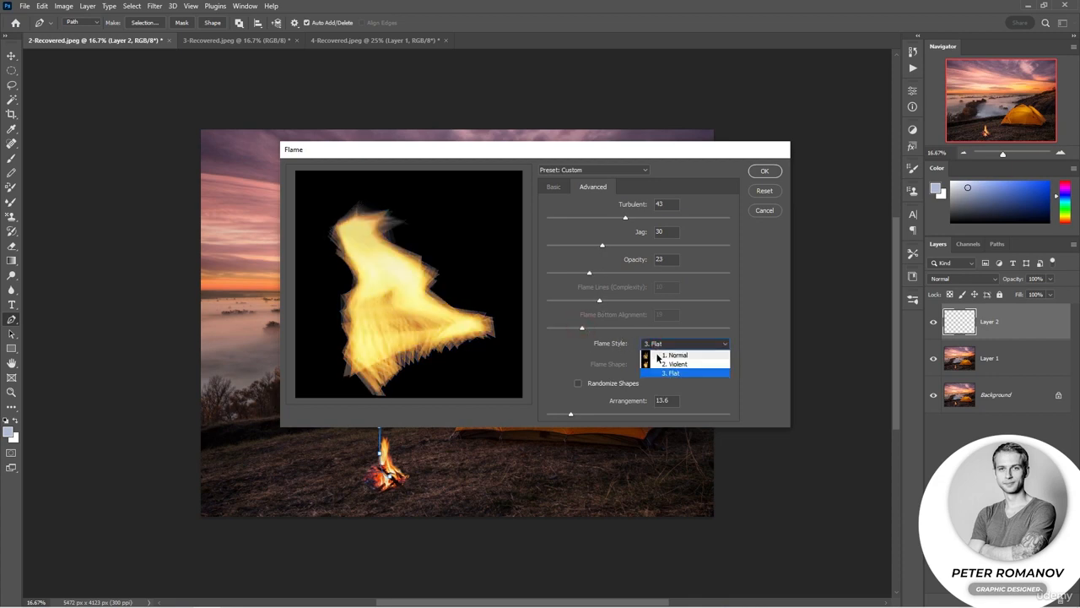
left_click(660, 349)
left_click(660, 344)
left_click(671, 364)
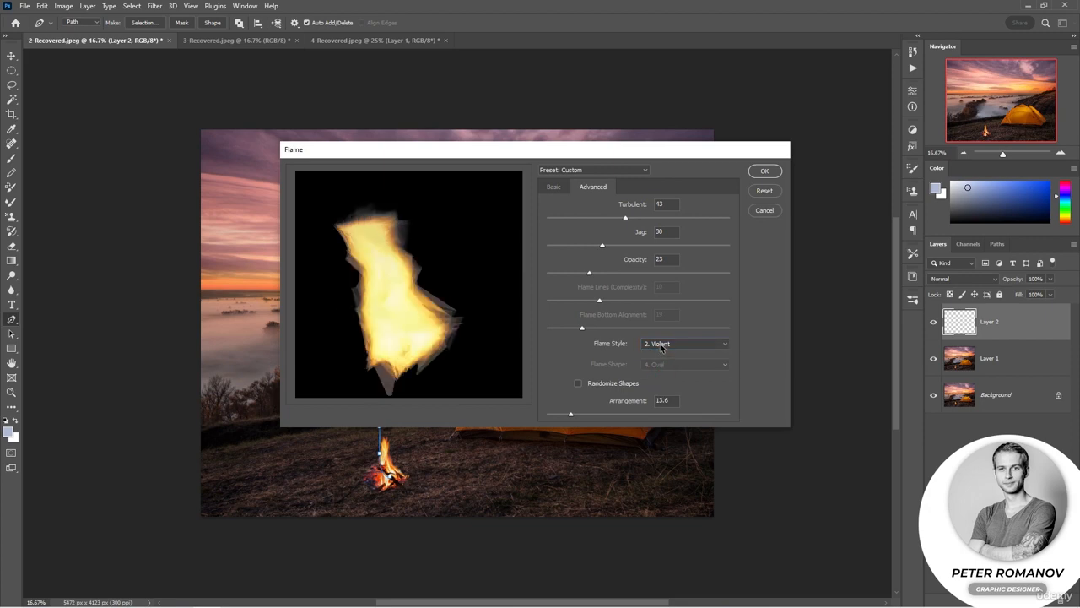
left_click(662, 345)
left_click(663, 373)
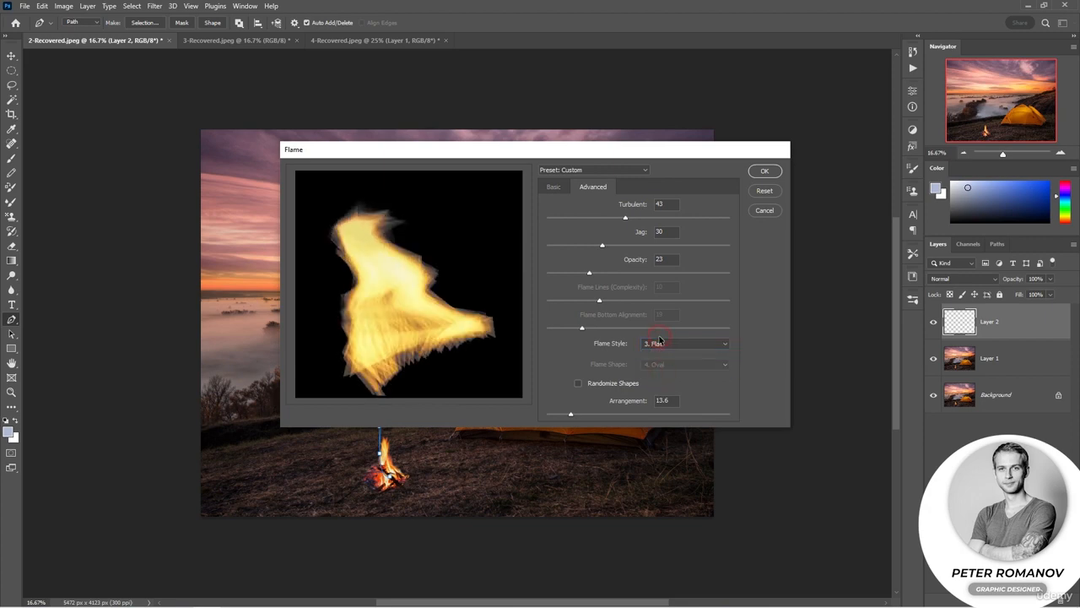
left_click(658, 344)
left_click(658, 355)
Set the flame's arrangement to 21.9 and render the flame onto Layer 2.
left_click_drag(570, 414, 597, 415)
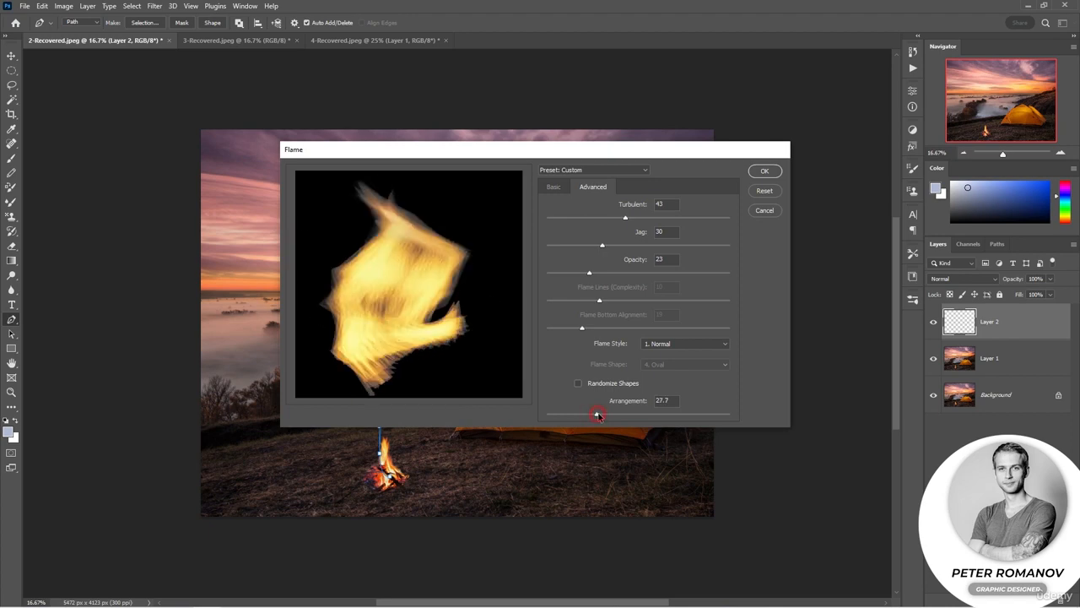
left_click(629, 387)
left_click(631, 387)
mouse_move(595, 416)
left_mouse_down()
mouse_move(607, 416)
mouse_move(586, 415)
left_mouse_up()
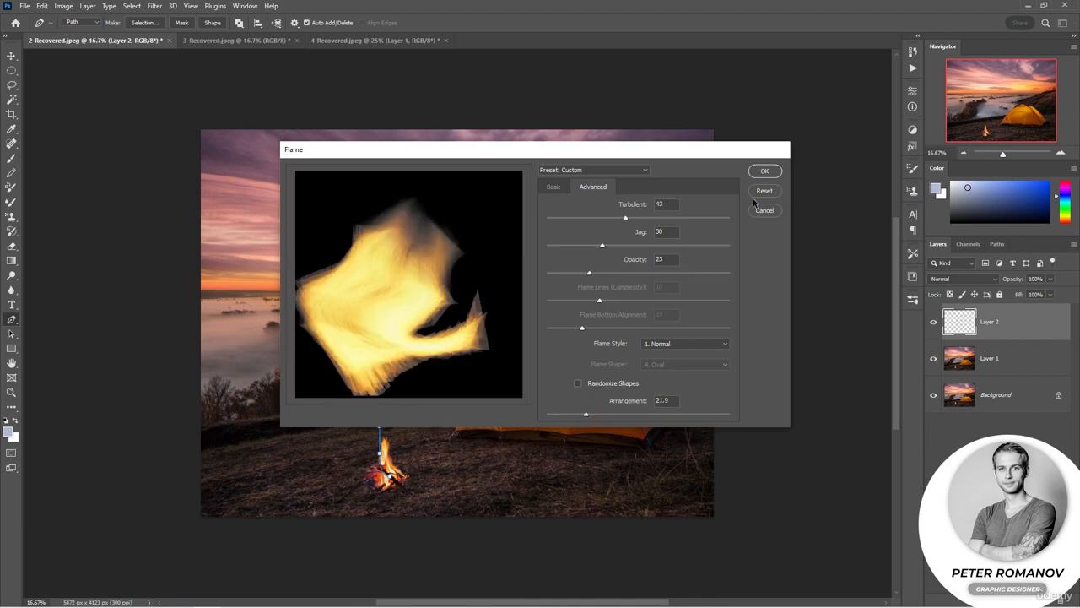
left_click(761, 173)
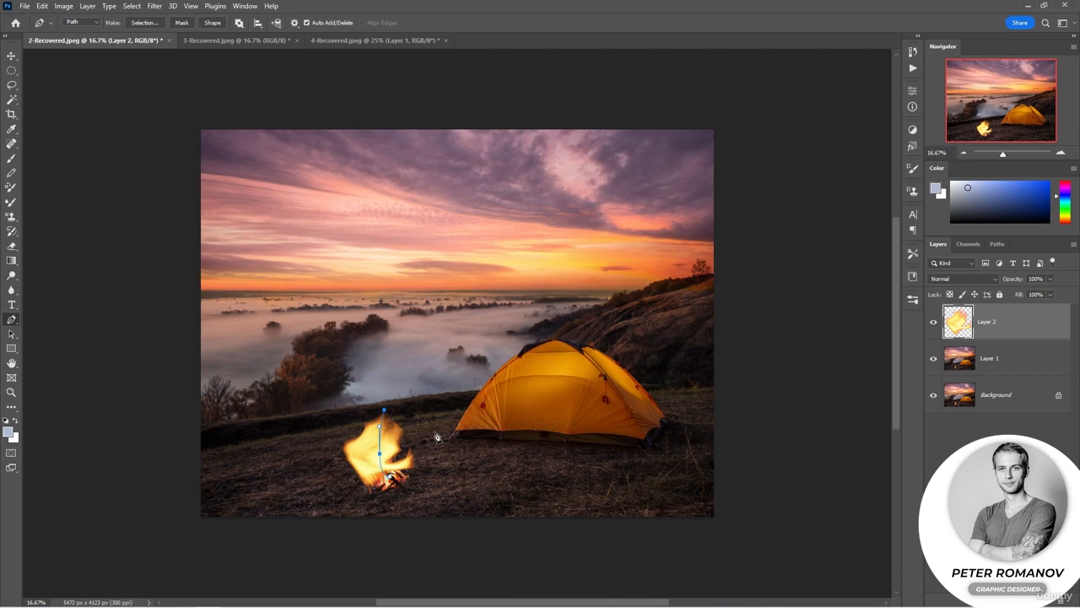
Hide the path and narrow the flame over the campfire to about 61% width and 94% height.
key("Escape")
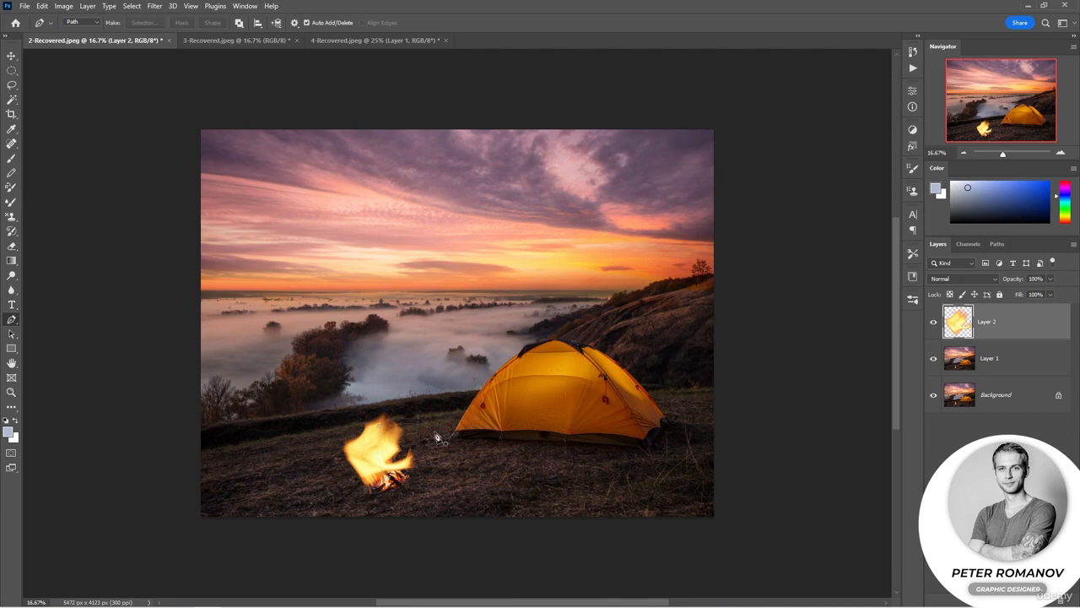
left_click(12, 55)
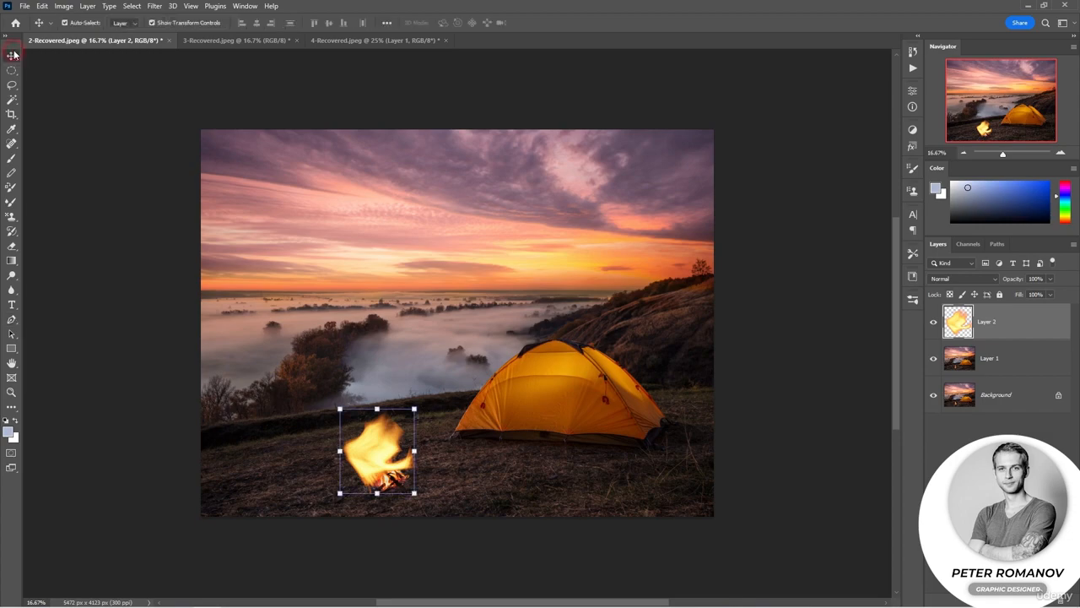
left_click(1060, 153)
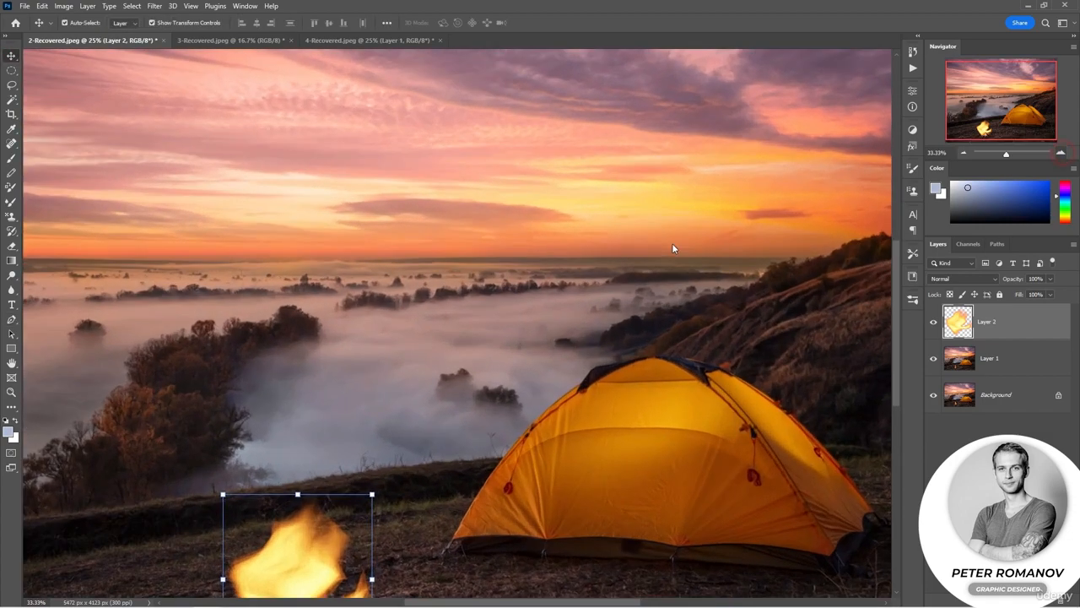
scroll(367, 303, "down", 2)
left_click_drag(372, 402, 363, 402)
left_click_drag(217, 399, 268, 413)
left_click_drag(363, 402, 352, 402)
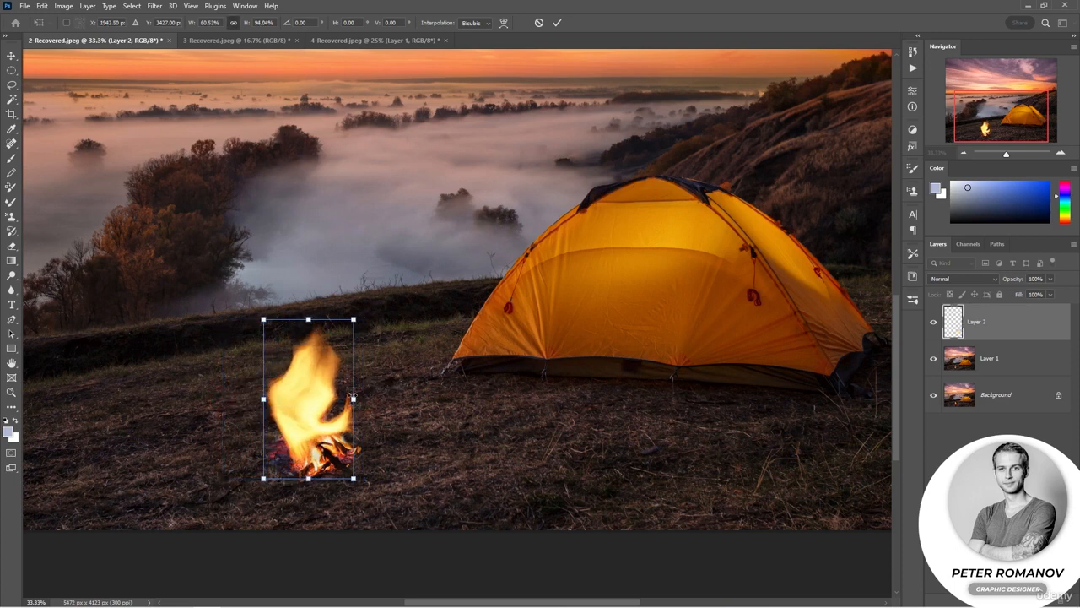
Warp the flame so its tip stretches upward and its sides pull in towards the campfire, and apply the transformation.
right_click(318, 391)
left_click(361, 230)
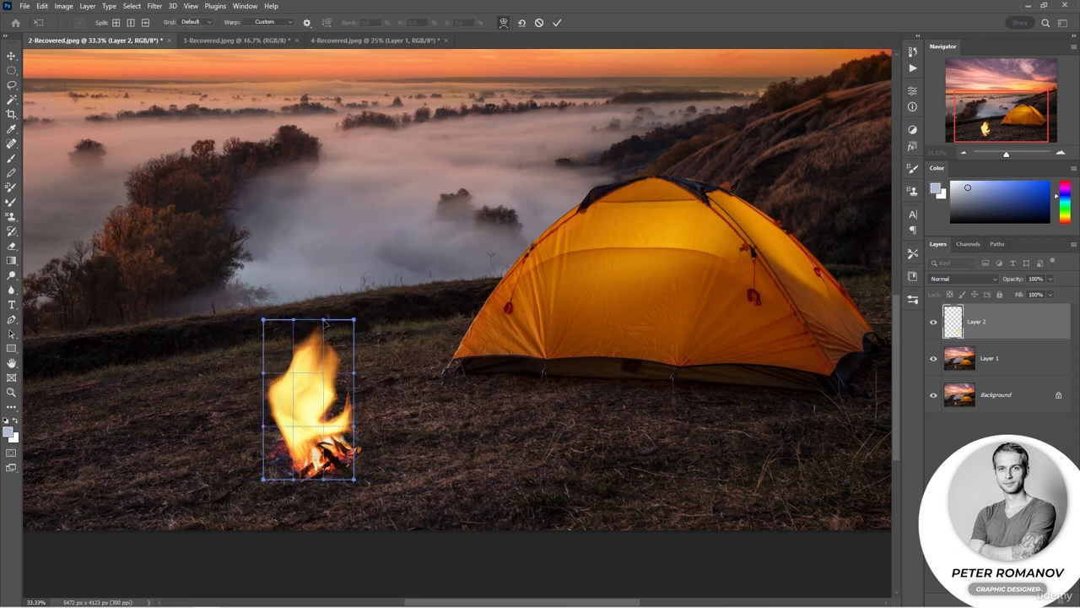
left_click_drag(327, 319, 330, 248)
left_click_drag(357, 379, 318, 452)
left_click_drag(263, 426, 279, 460)
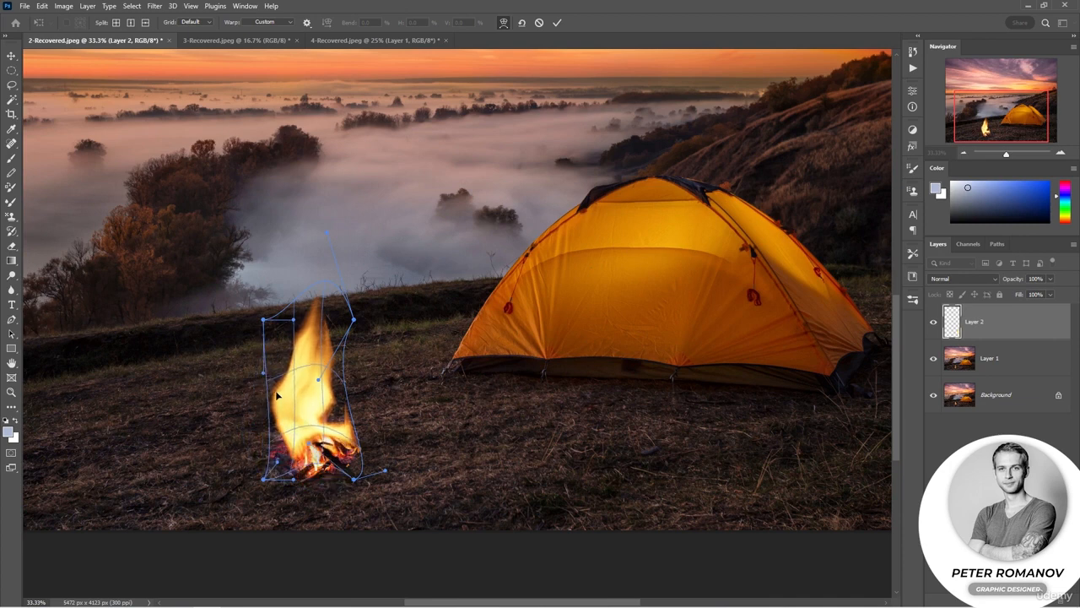
left_click_drag(263, 375, 276, 410)
left_click_drag(294, 324, 235, 401)
key("Return")
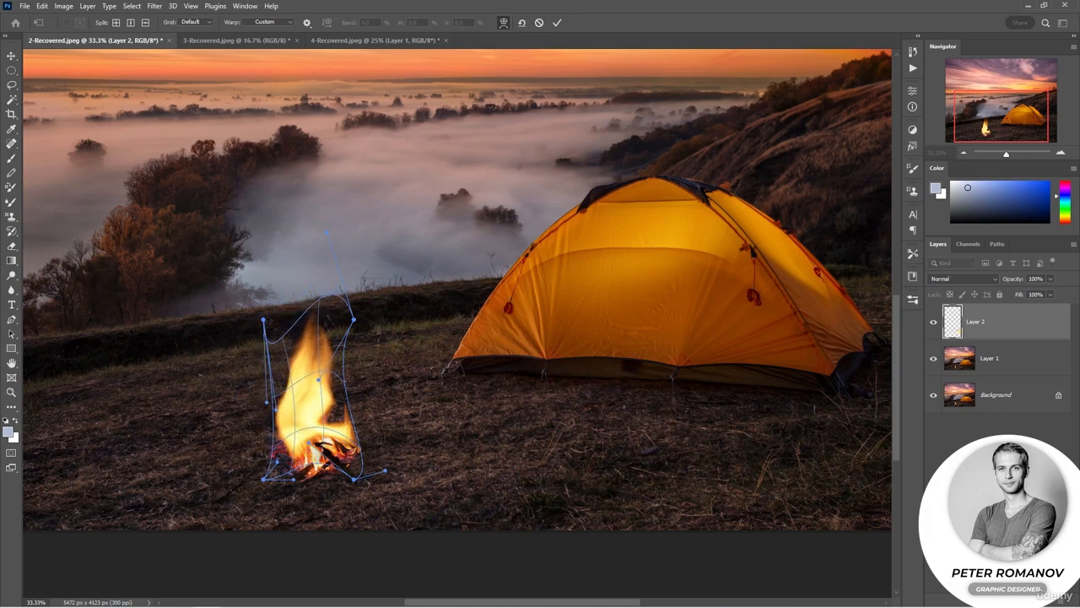
Add a Brightness/Contrast adjustment clipped to the flame layer with brightness -45 and contrast 39.
left_click(1015, 599)
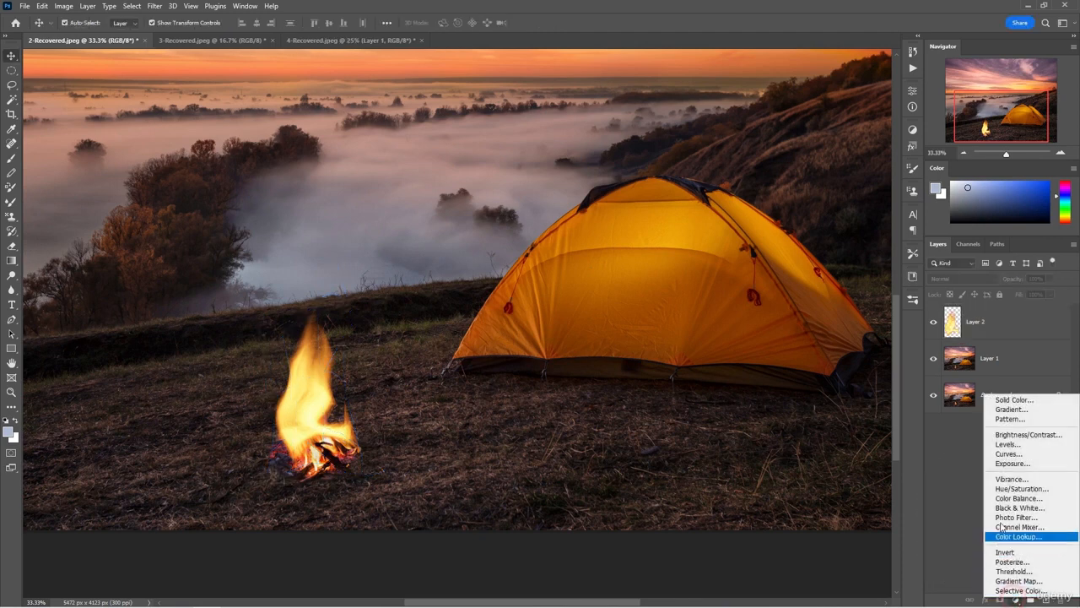
left_click(1007, 436)
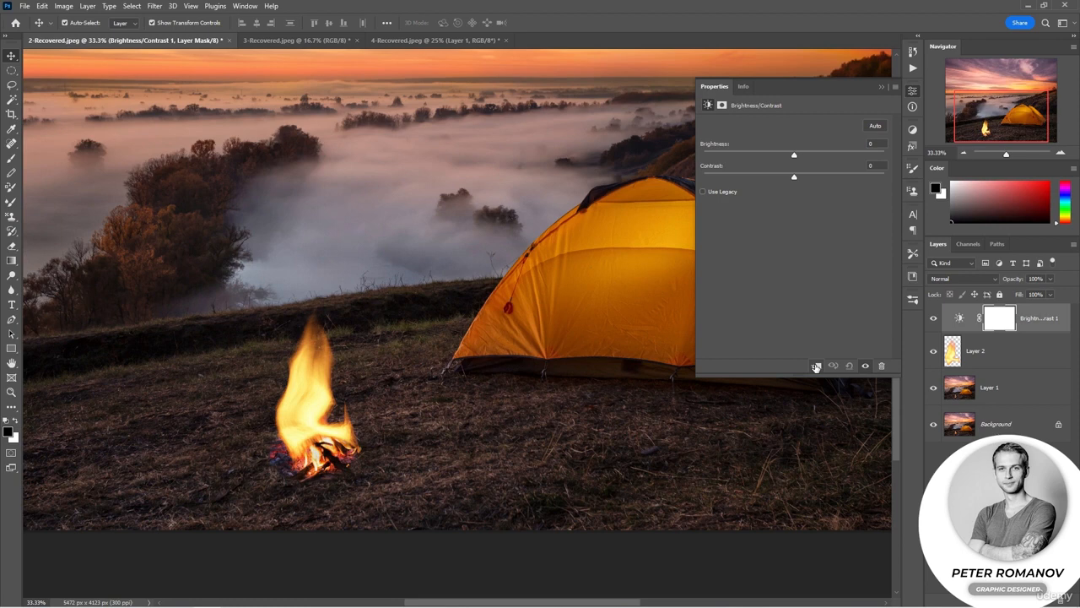
left_click(816, 366)
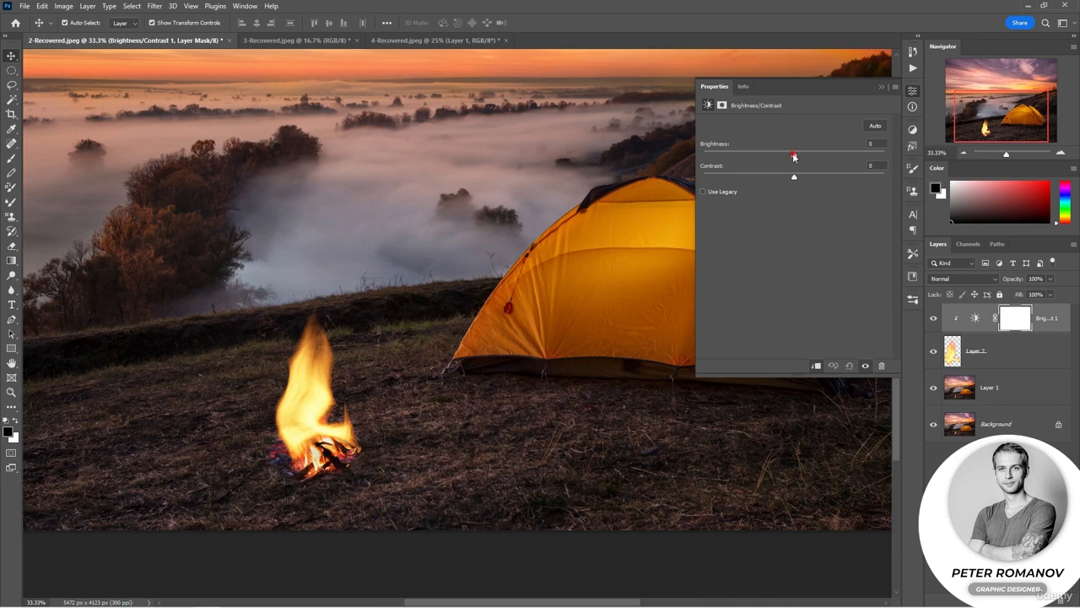
left_click_drag(793, 157, 828, 179)
left_click_drag(777, 157, 768, 157)
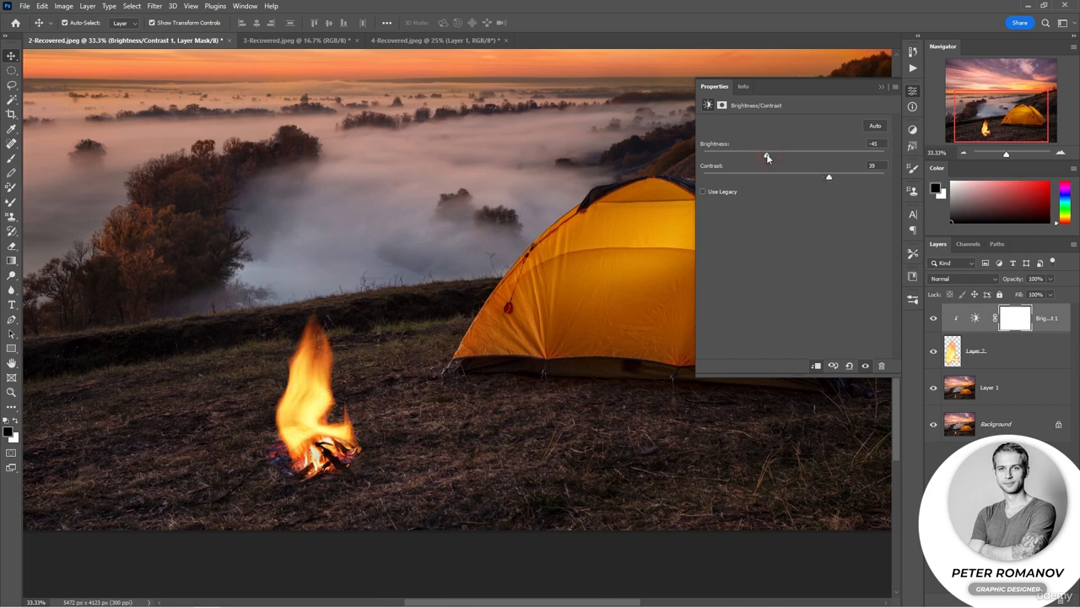
left_click(880, 88)
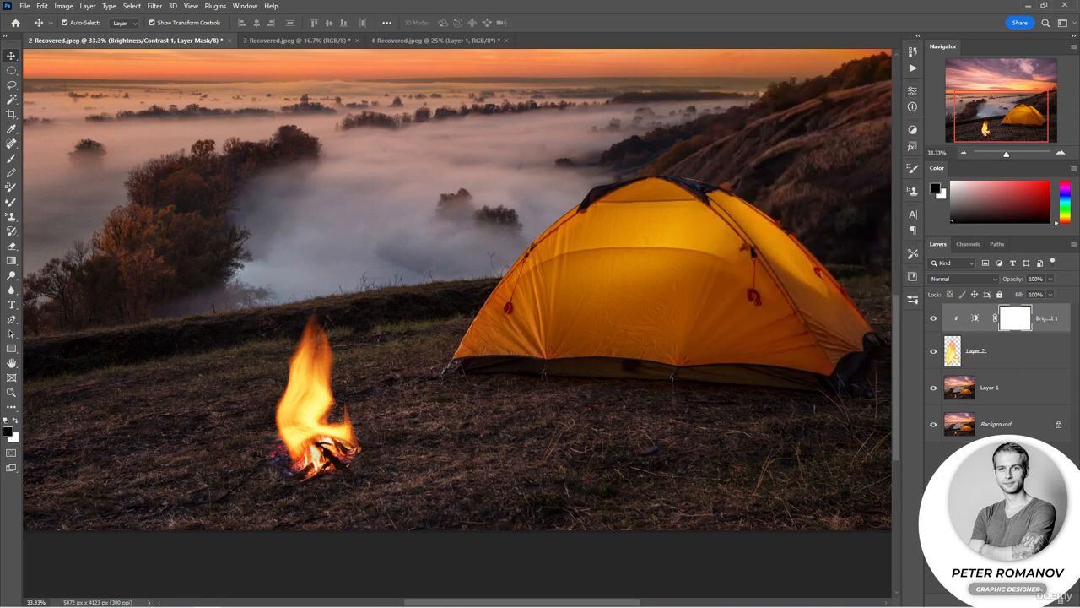
Add a Hue/Saturation adjustment clipped to the flame layer and slightly reduce its saturation.
left_click(963, 153)
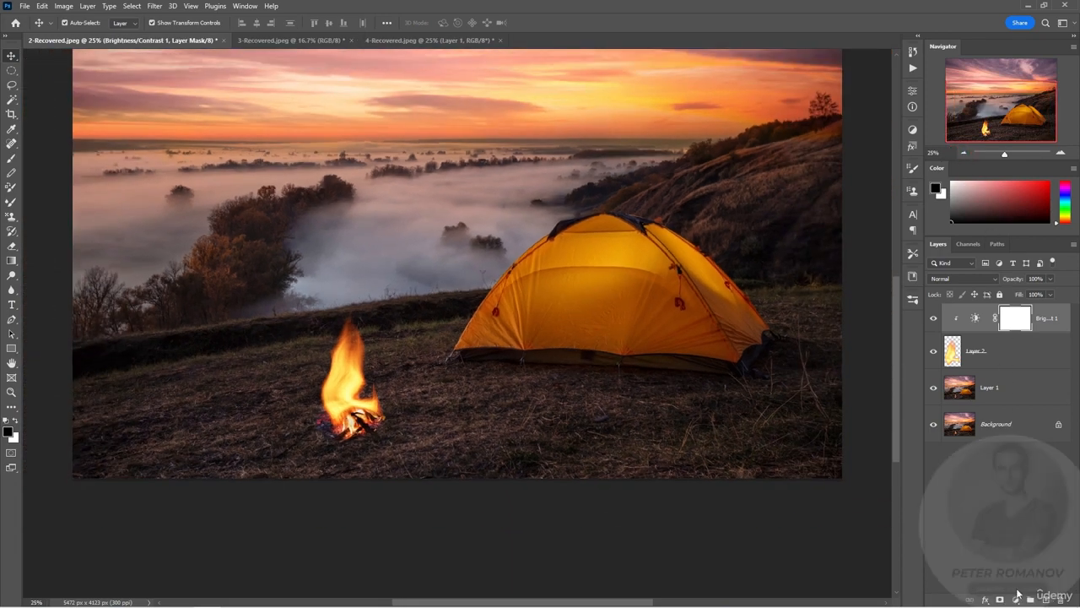
left_click(1015, 600)
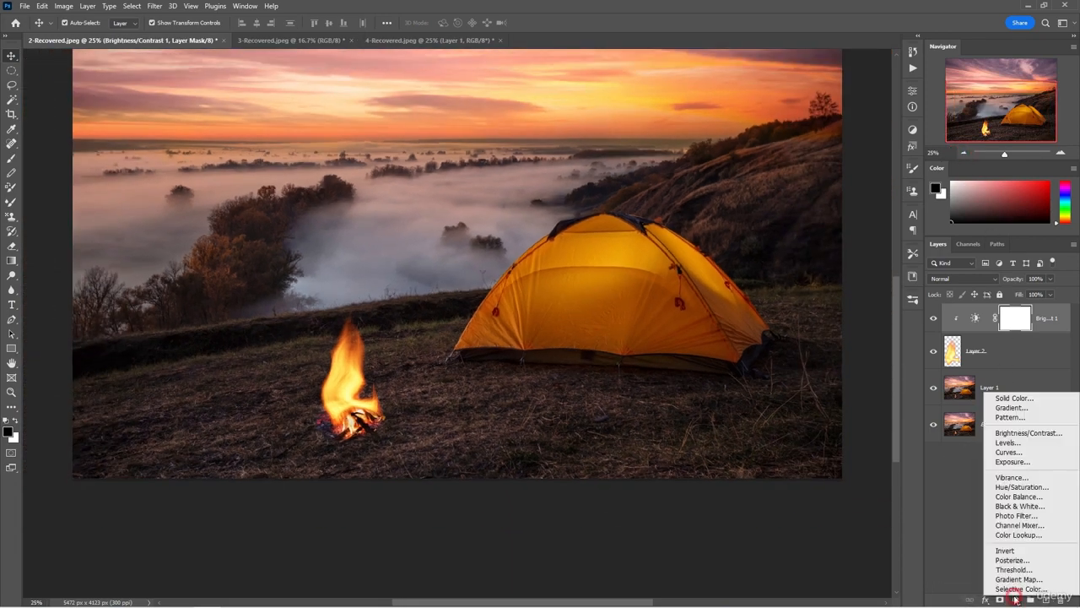
left_click(1012, 487)
mouse_move(793, 189)
left_mouse_down()
mouse_move(747, 201)
mouse_move(814, 212)
mouse_move(781, 216)
mouse_move(801, 194)
mouse_move(790, 168)
mouse_move(785, 193)
left_mouse_up()
left_click(815, 365)
left_click(878, 88)
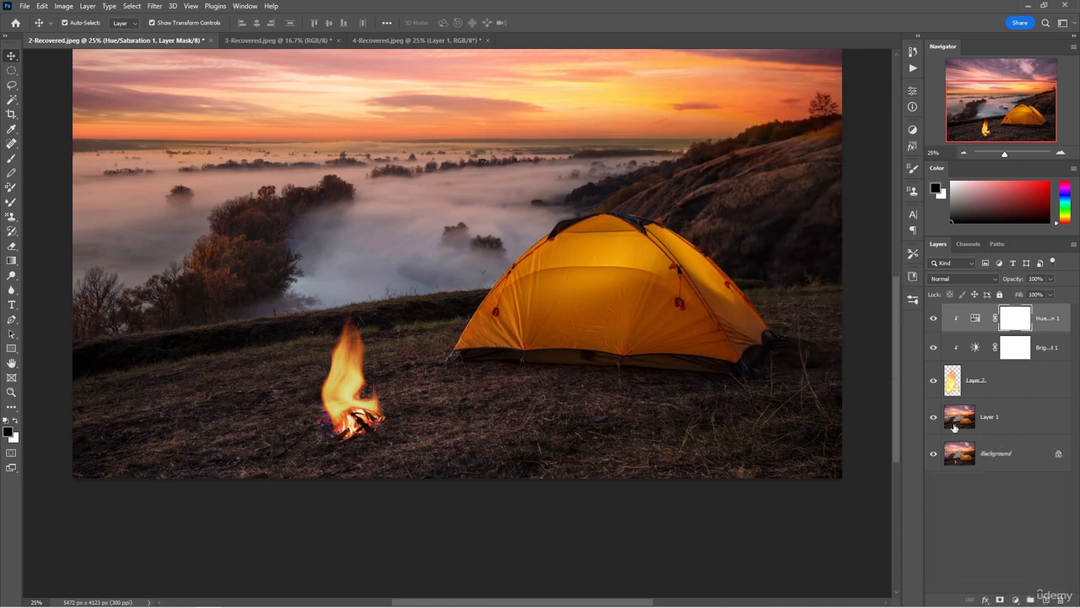
Add a Vibrance adjustment clipped to the flame layer and fine-tune its vibrance.
left_click(1015, 598)
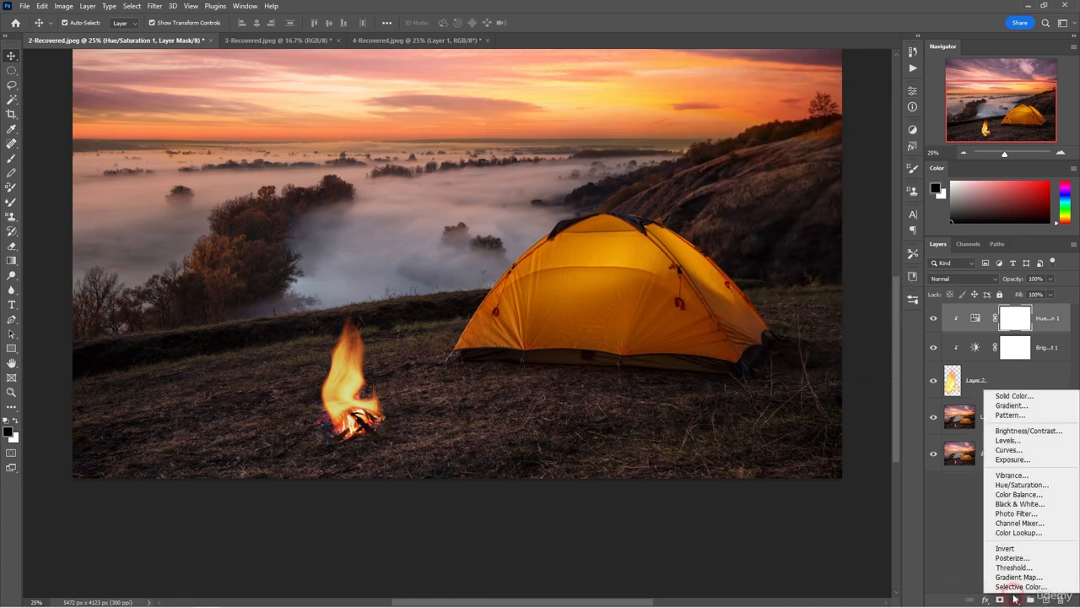
left_click(1012, 475)
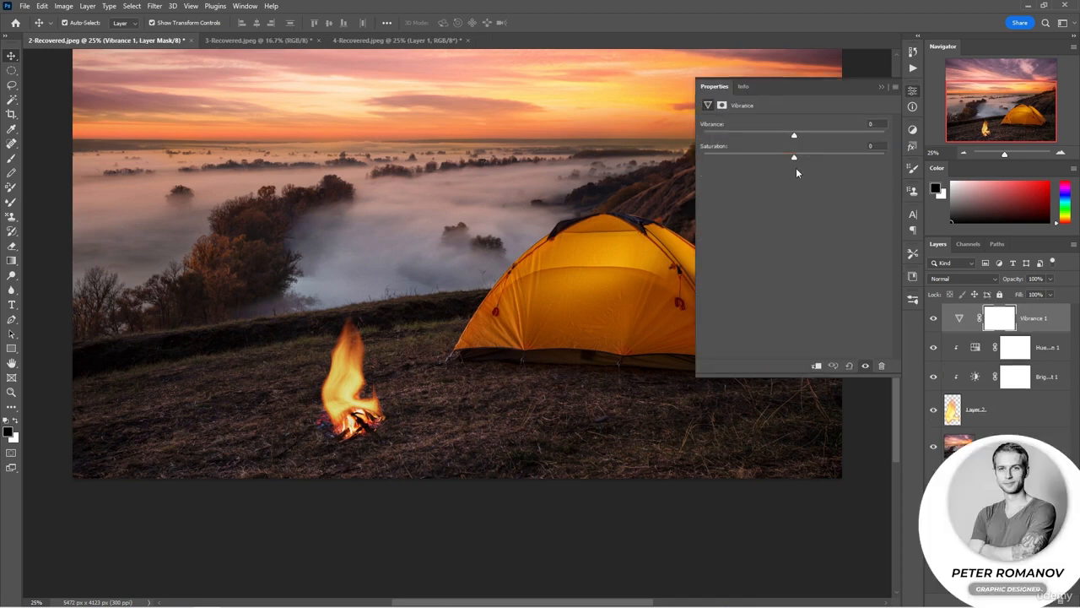
left_click_drag(794, 136, 801, 137)
left_click(816, 365)
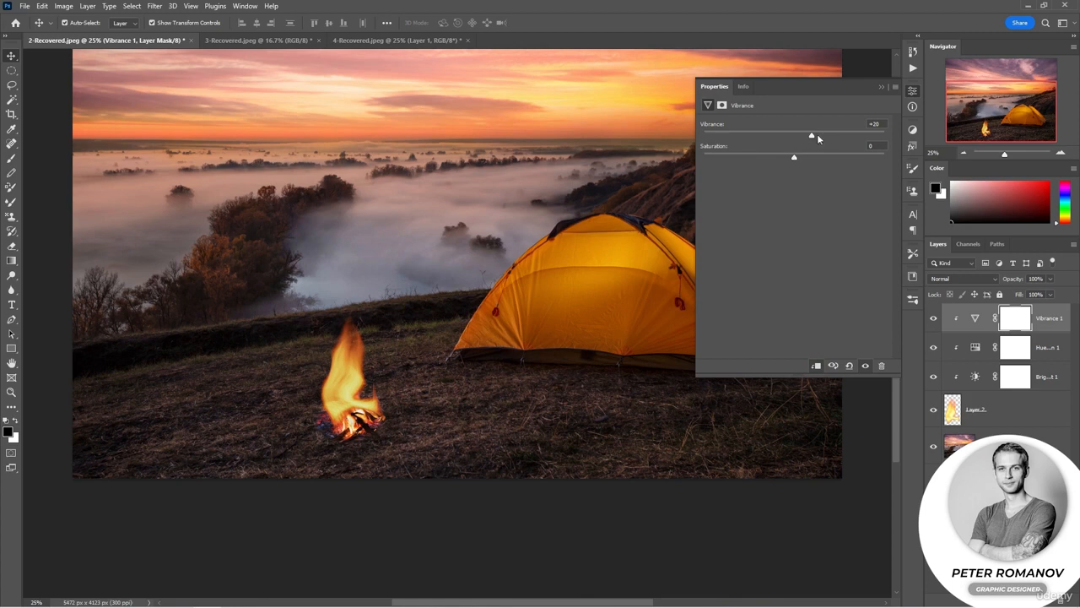
left_click_drag(813, 135, 793, 162)
left_click(879, 85)
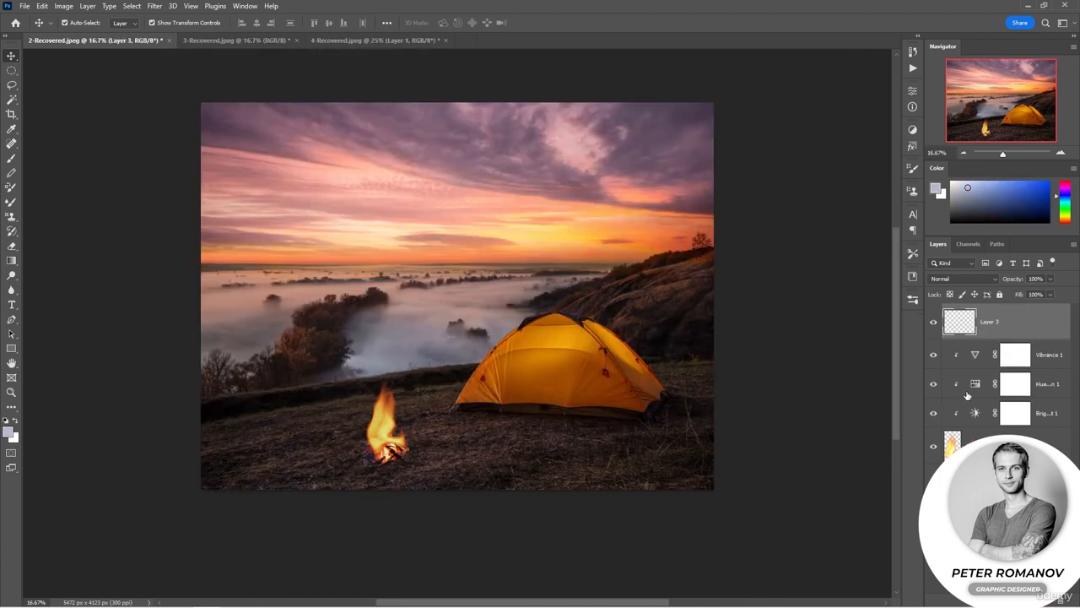
Fill the new empty layer above the adjustments with rendered Clouds in light blue and white.
left_click(154, 6)
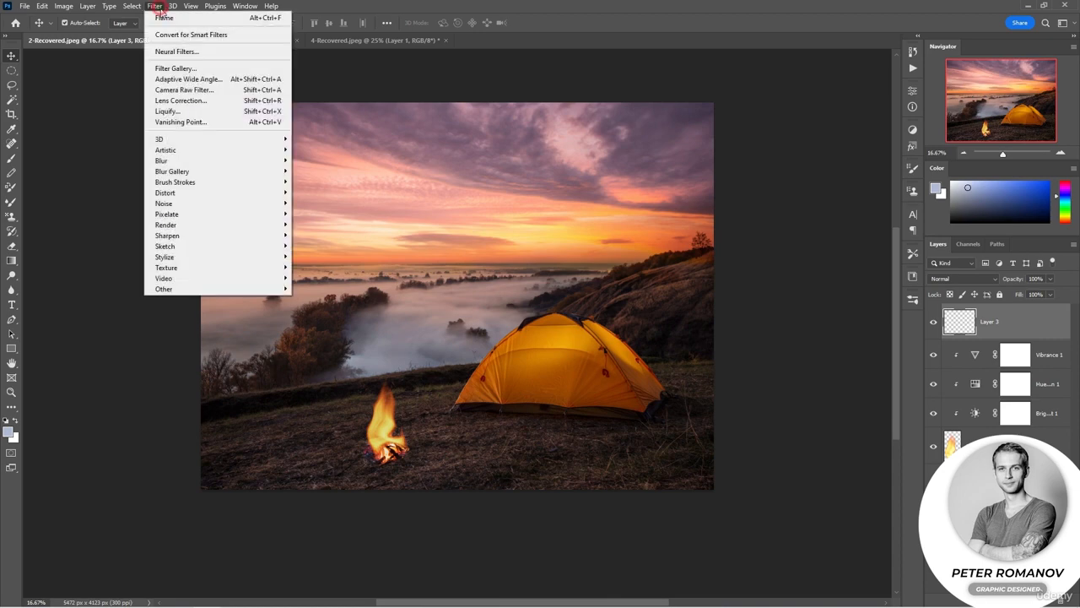
mouse_move(253, 224)
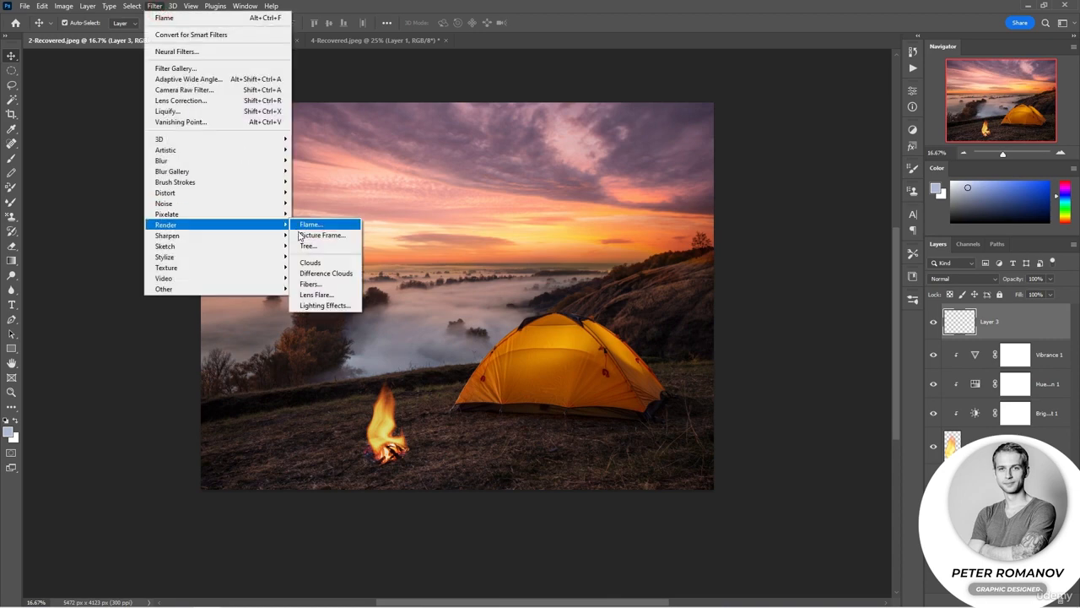
left_click(335, 263)
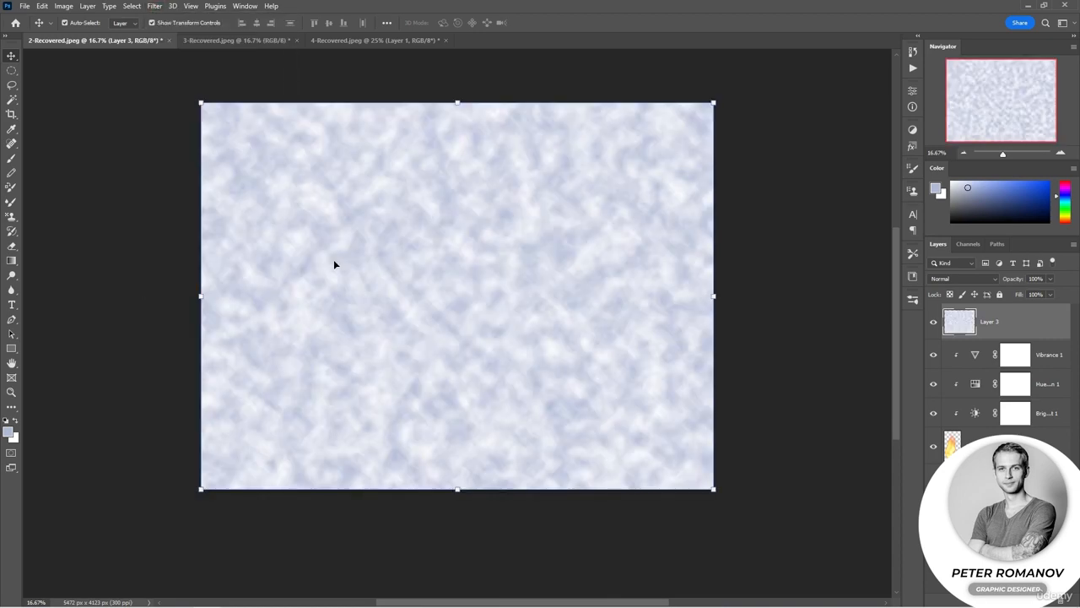
Try the Screen blend mode on the light blue cloud layer and settle on Soft Light.
left_click(962, 153)
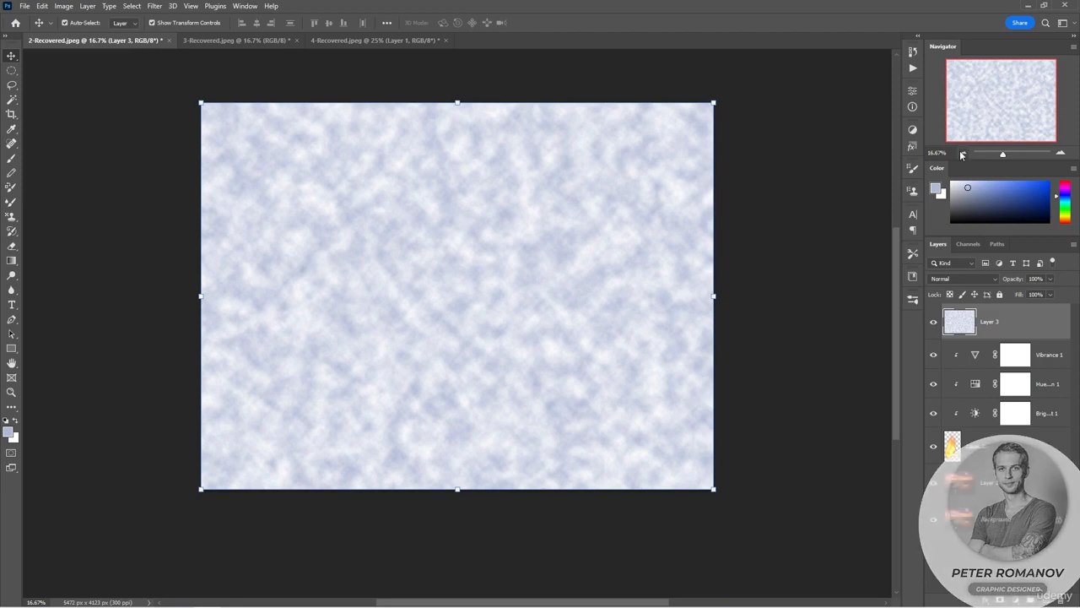
left_click(978, 286)
left_click(937, 372)
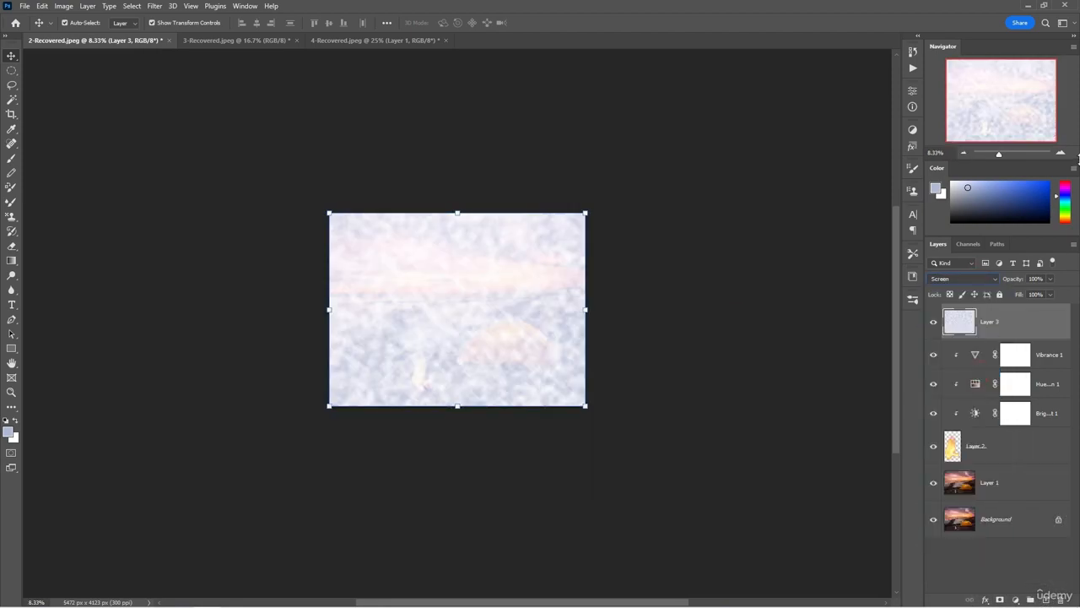
left_click(1060, 153)
left_click(962, 279)
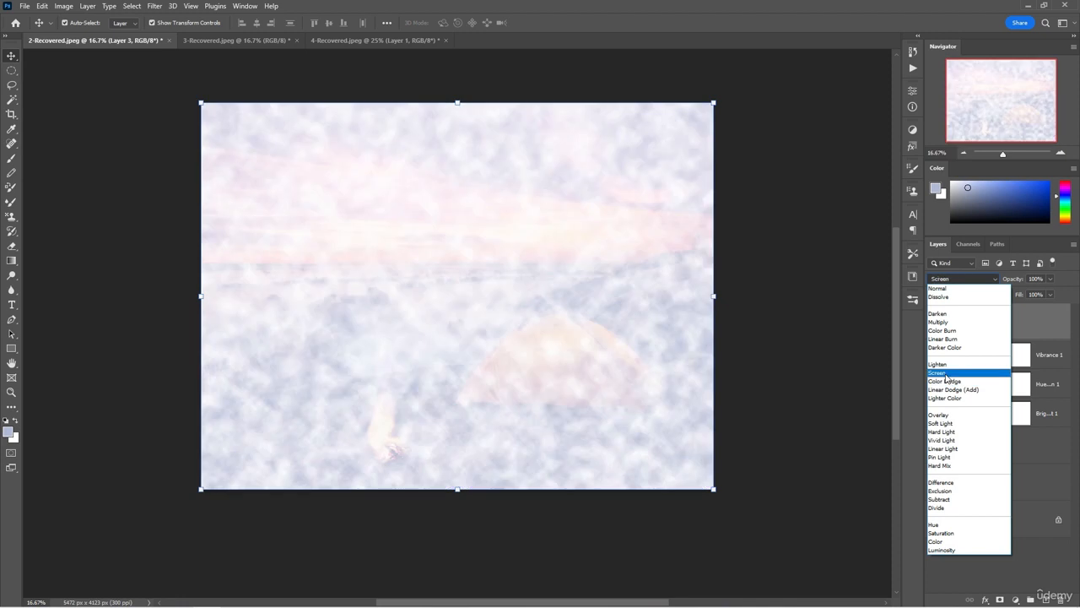
left_click(941, 423)
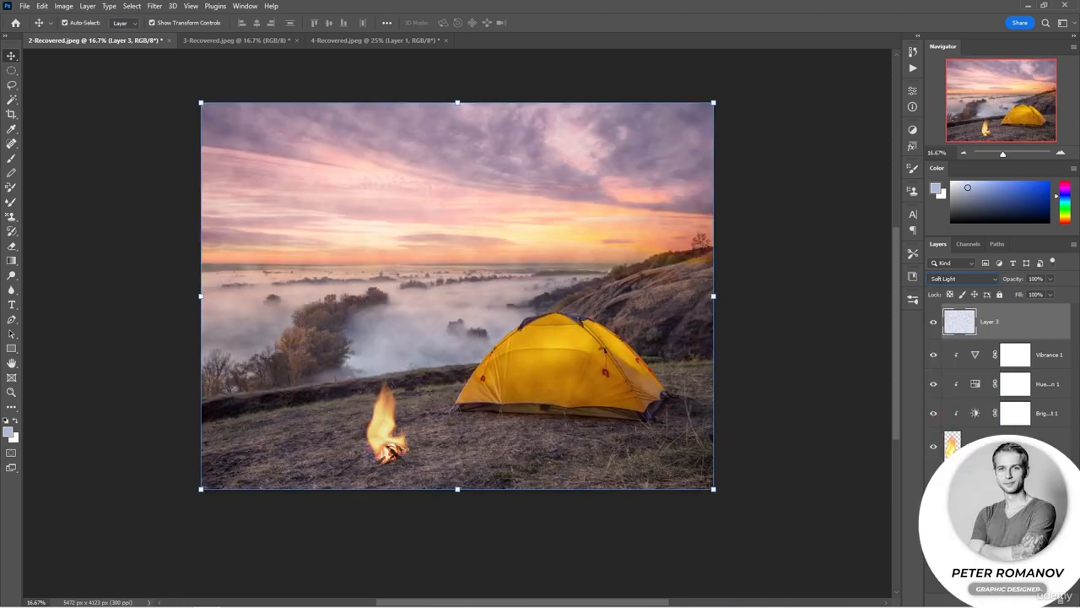
Add a new layer filled with rendered Clouds in default black and white, and set its blend mode to Screen.
key("ctrl+shift+alt+n")
key("d")
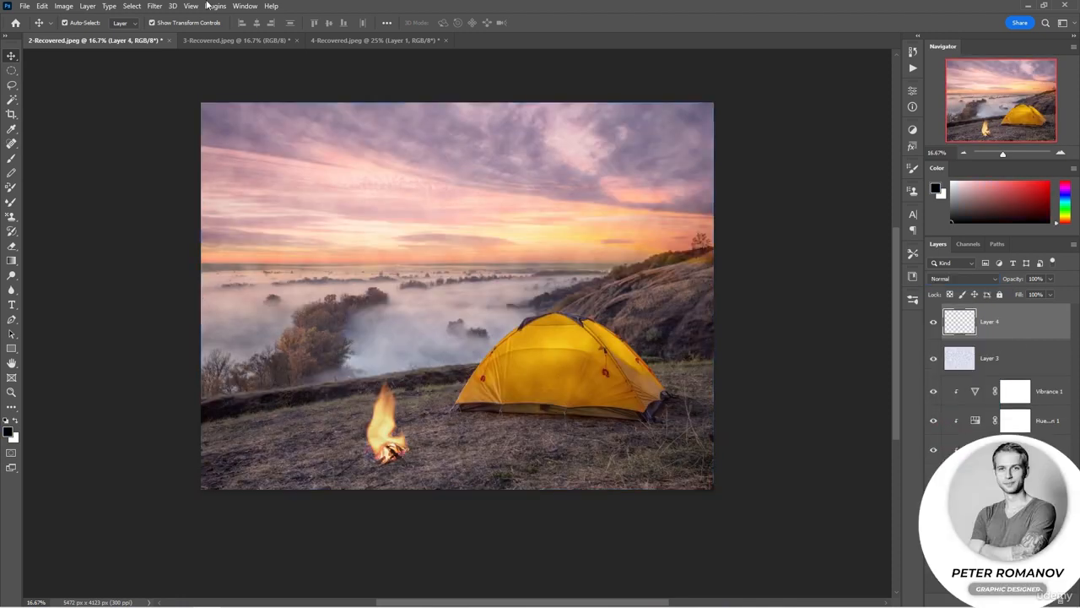
left_click(154, 6)
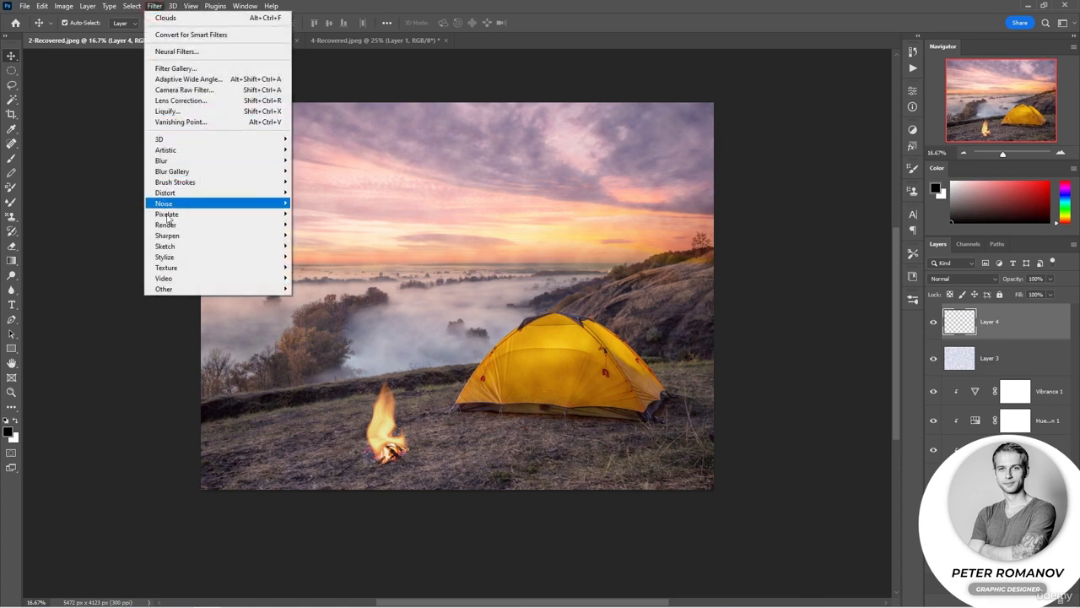
mouse_move(185, 228)
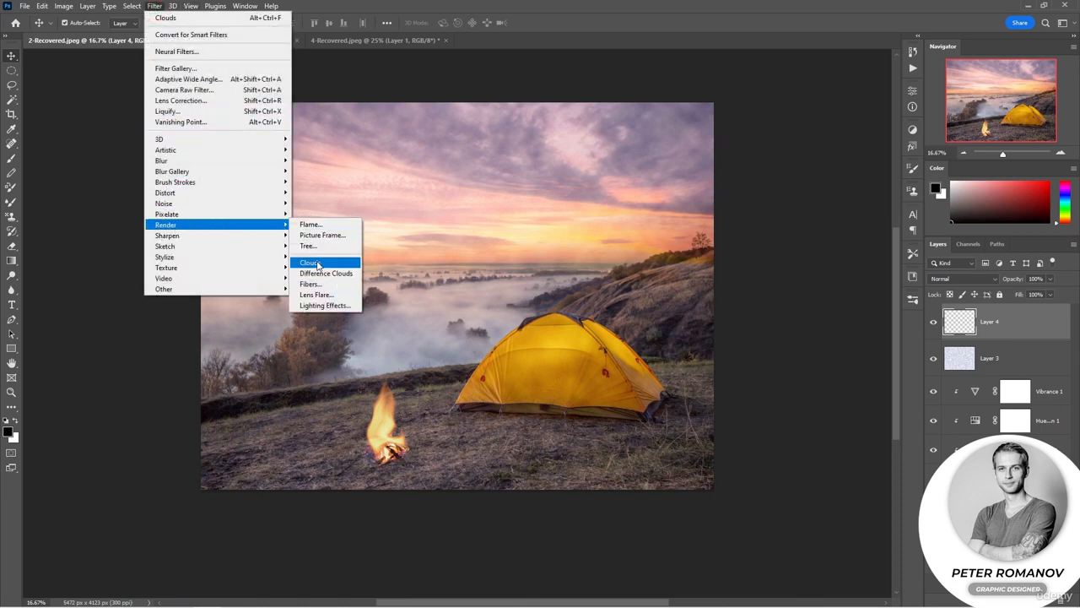
left_click(318, 263)
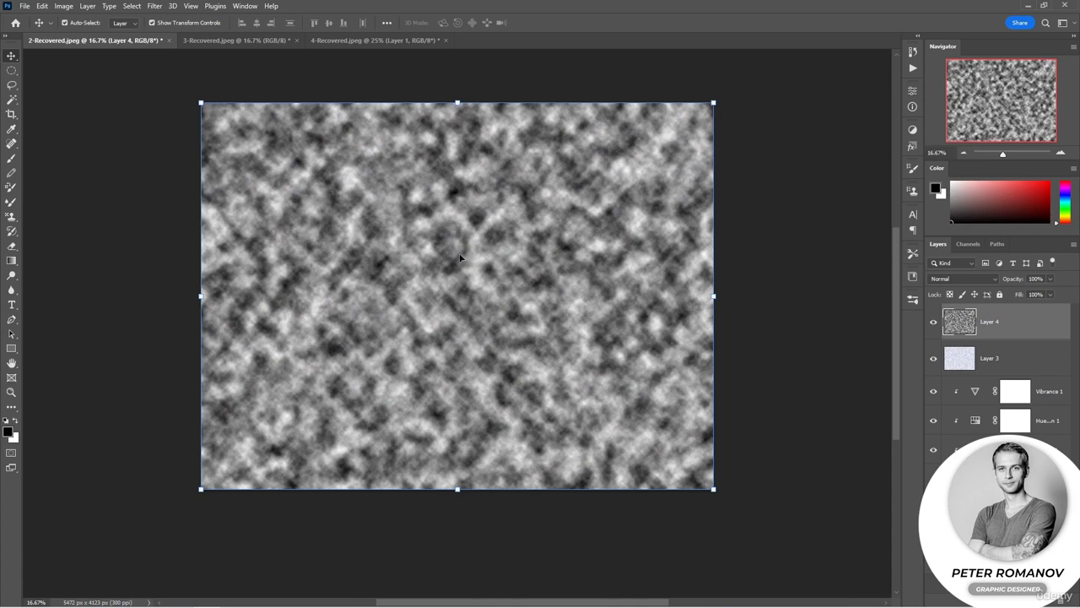
left_click(962, 279)
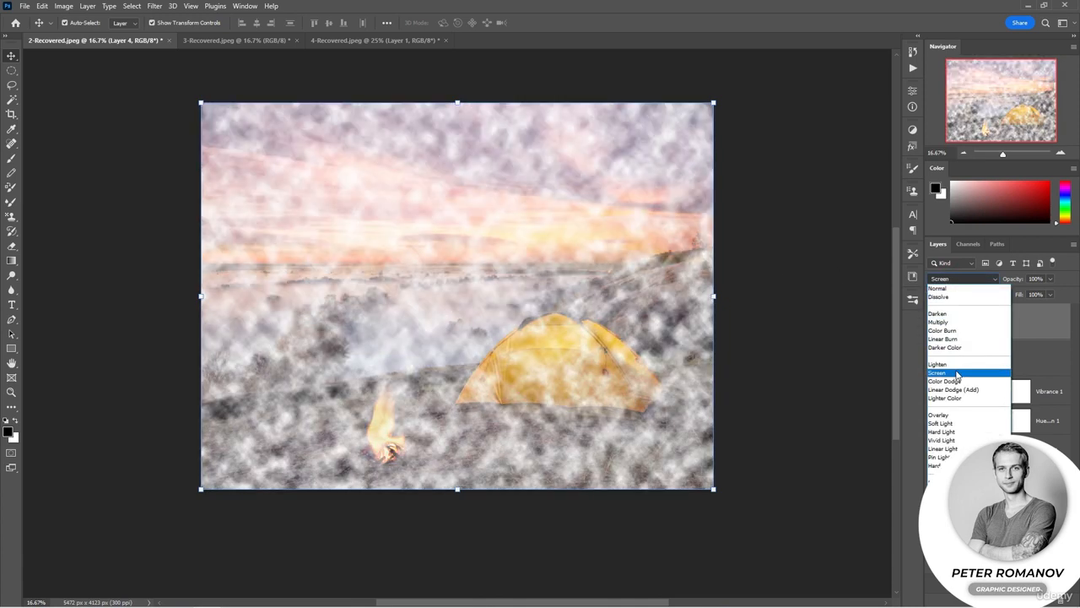
left_click(957, 373)
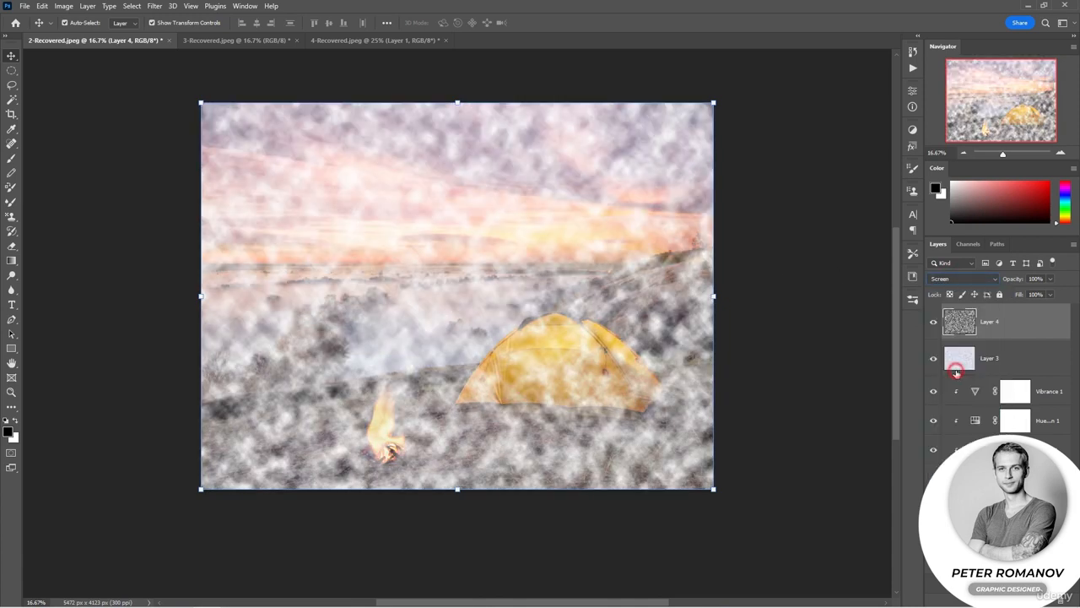
Enlarge the black-and-white cloud layer to about 334% around the photo and lower its opacity to 55%.
left_click(961, 154)
left_click(961, 154)
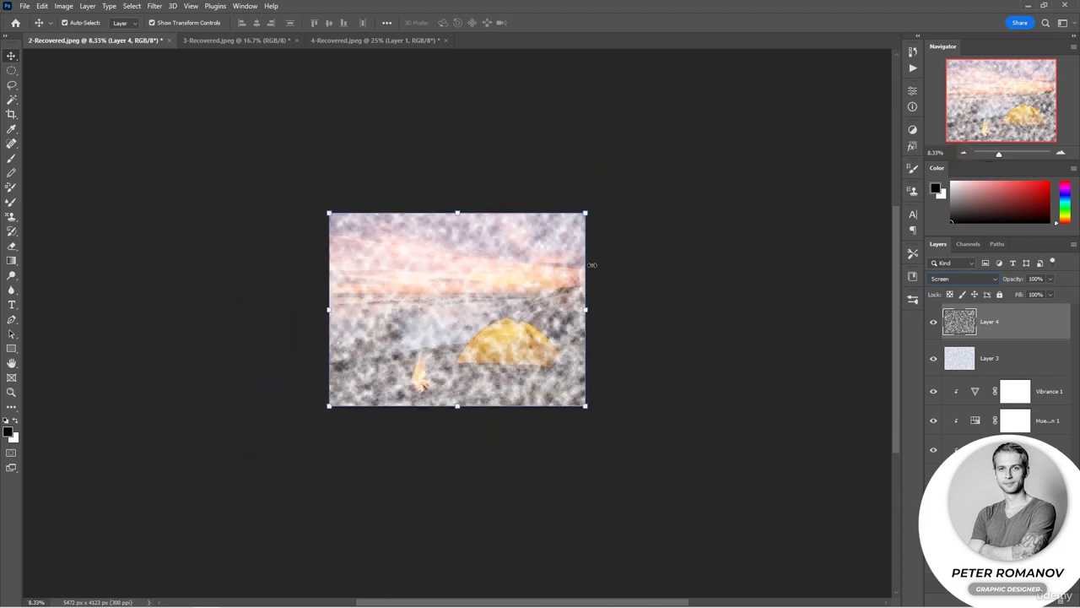
left_click(584, 311)
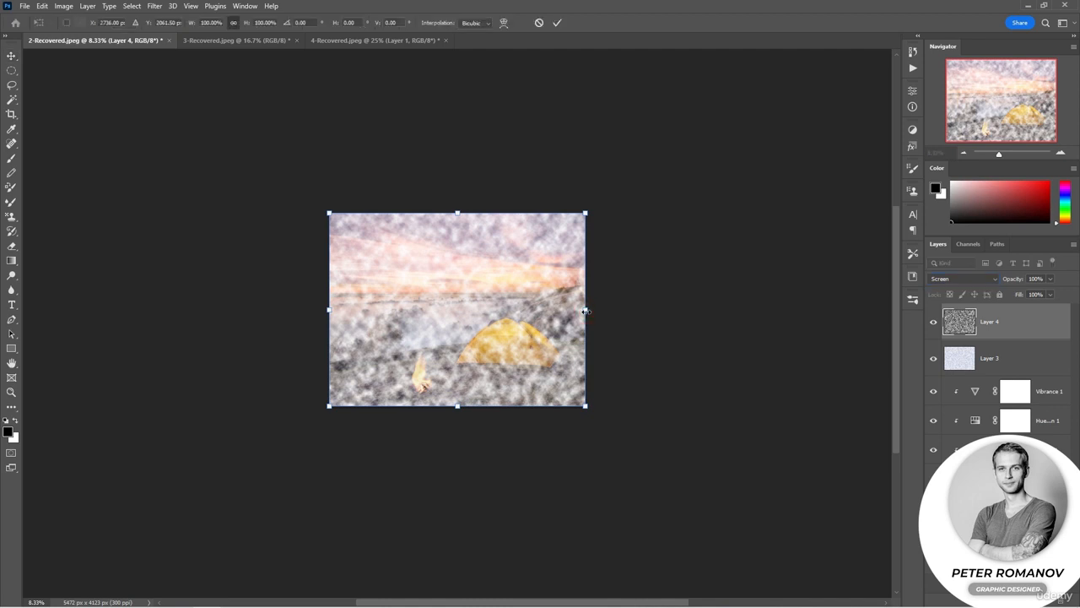
left_click_drag(583, 310, 763, 309)
left_click_drag(321, 311, 119, 309)
left_click_drag(763, 308, 846, 308)
left_click_drag(544, 370, 497, 362)
left_click_drag(822, 303, 880, 303)
left_click_drag(93, 305, 27, 303)
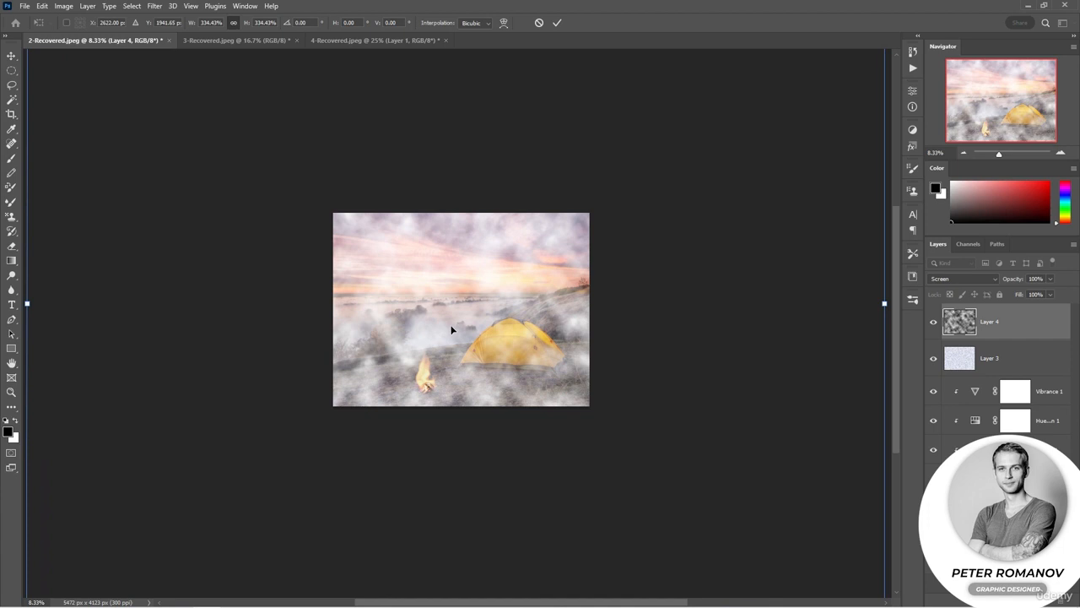
key("Return")
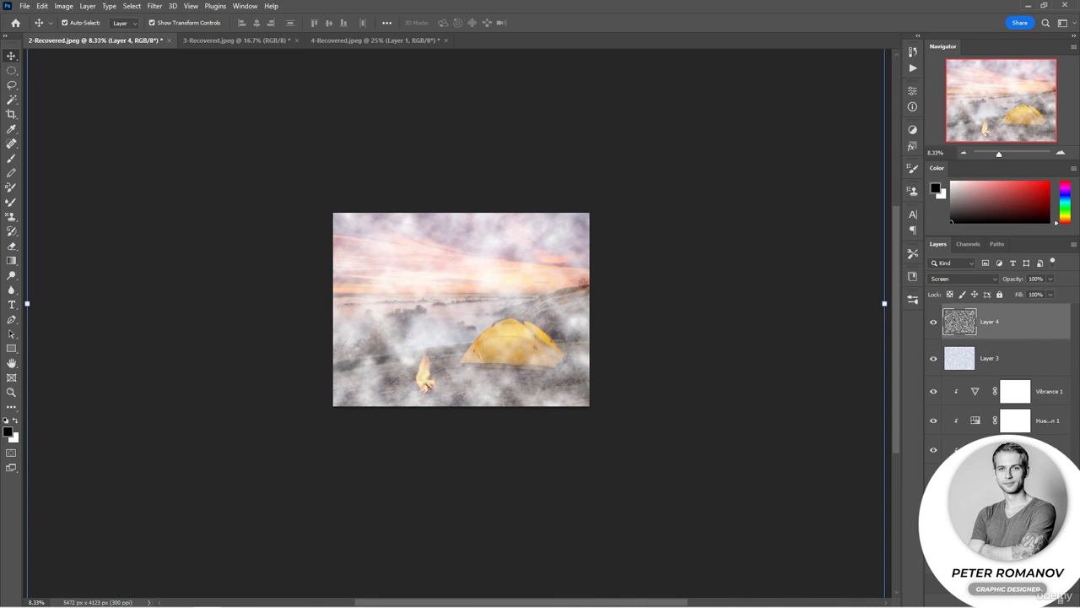
left_click_drag(1015, 279, 1012, 284)
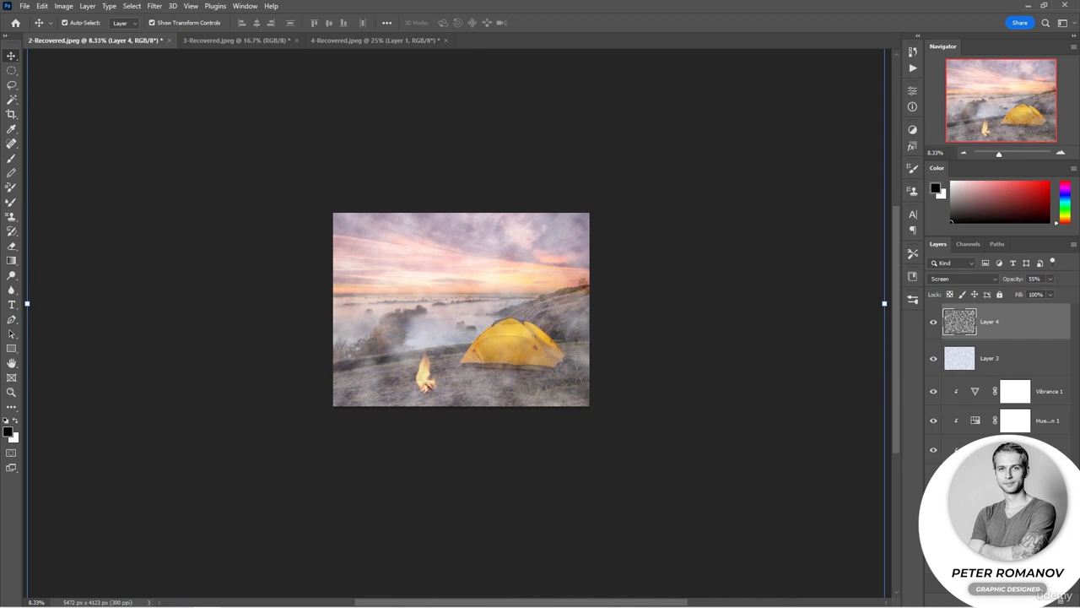
Add a layer mask to the black-and-white clouds and paint it with a larger soft black brush to clear fog from the tent, campfire and sky.
left_click(995, 600)
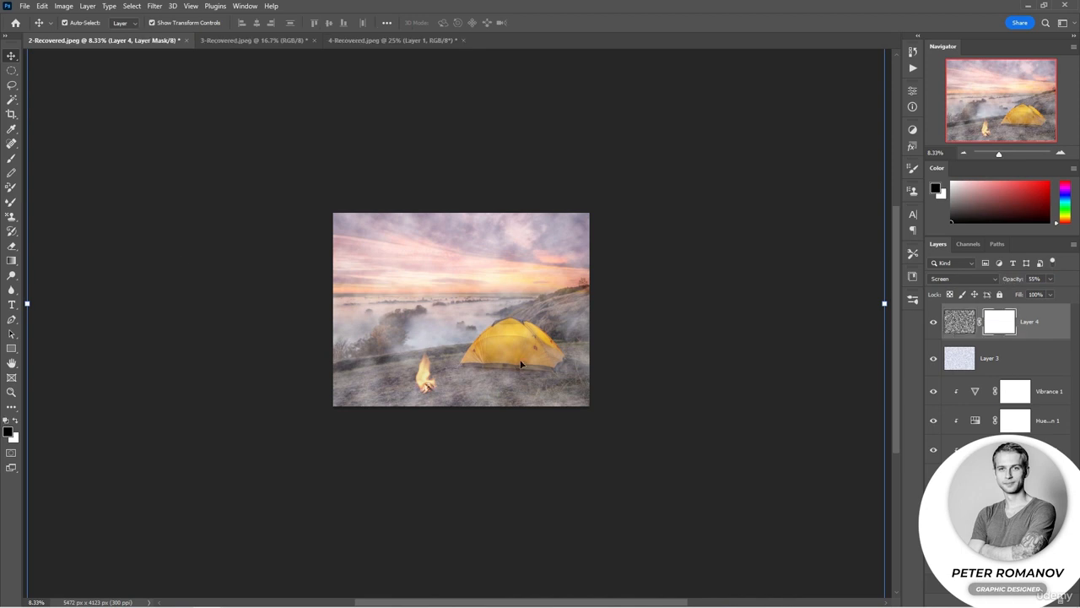
left_click(11, 158)
right_click(469, 287)
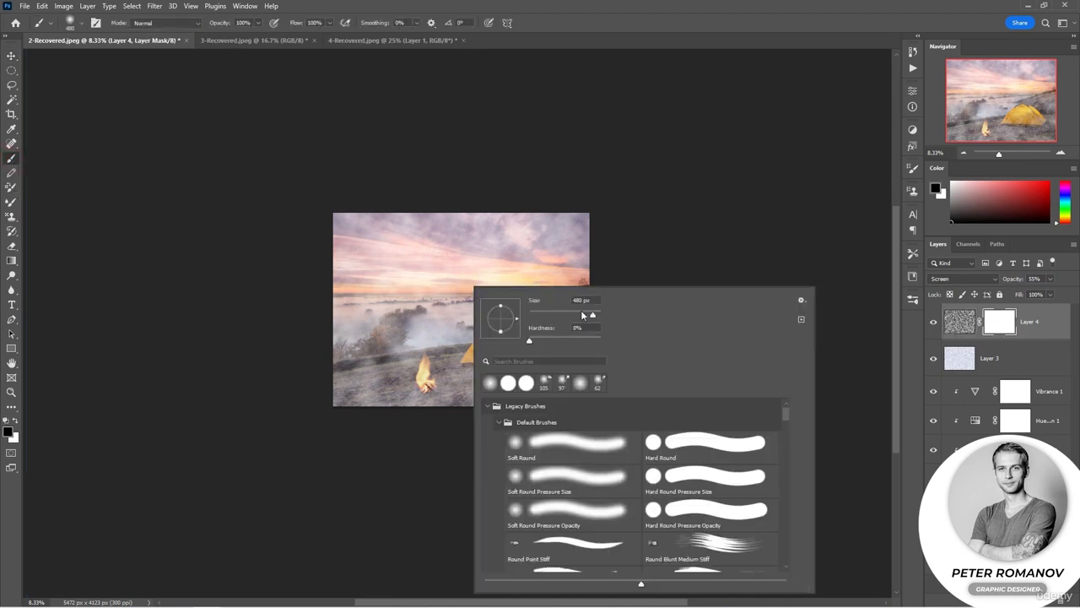
left_click_drag(594, 314, 595, 314)
mouse_move(579, 237)
left_mouse_down()
mouse_move(420, 239)
mouse_move(544, 230)
mouse_move(476, 245)
mouse_move(468, 265)
mouse_move(500, 281)
mouse_move(479, 298)
mouse_move(520, 294)
mouse_move(579, 254)
mouse_move(541, 304)
mouse_move(509, 308)
mouse_move(487, 351)
mouse_move(468, 350)
mouse_move(536, 351)
mouse_move(493, 361)
mouse_move(547, 353)
mouse_move(535, 371)
mouse_move(437, 381)
mouse_move(419, 359)
mouse_move(422, 372)
mouse_move(382, 381)
left_mouse_up()
left_click(439, 337)
left_click(467, 333)
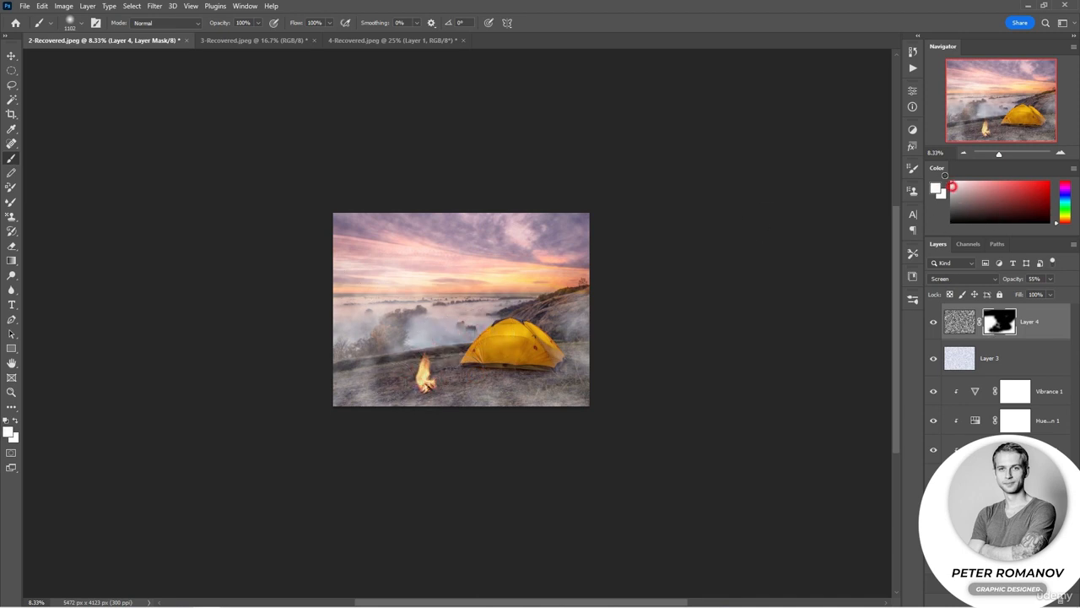
key("ctrl+t")
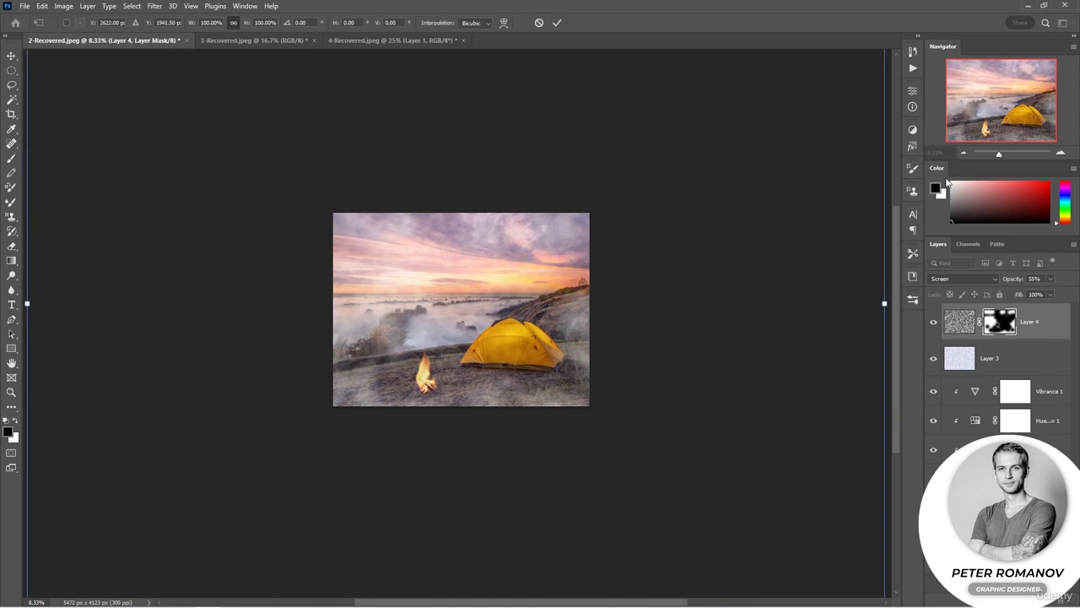
left_click(1059, 154)
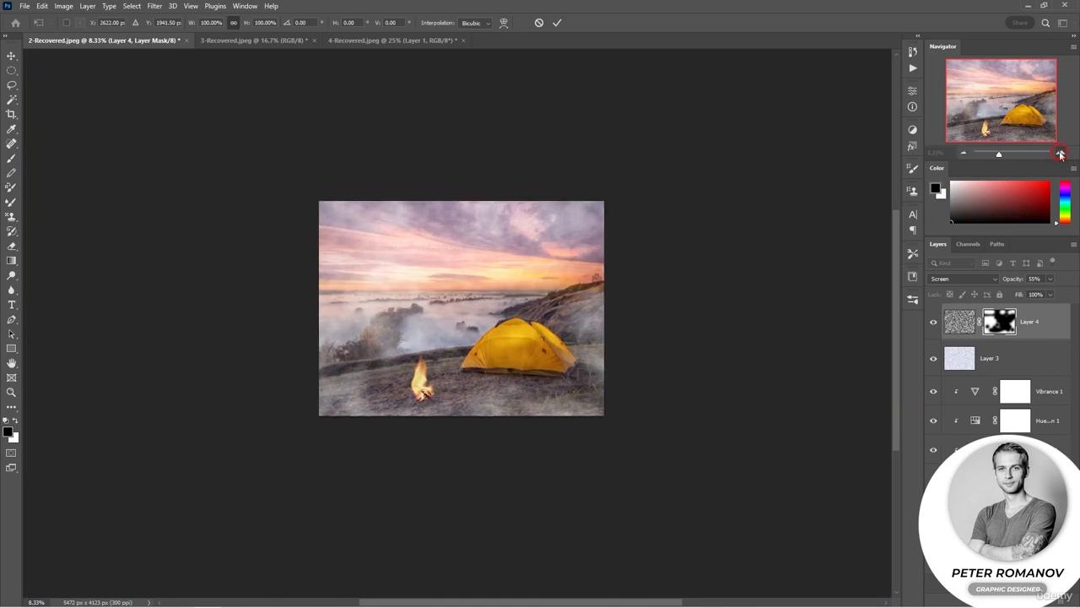
left_click(1059, 154)
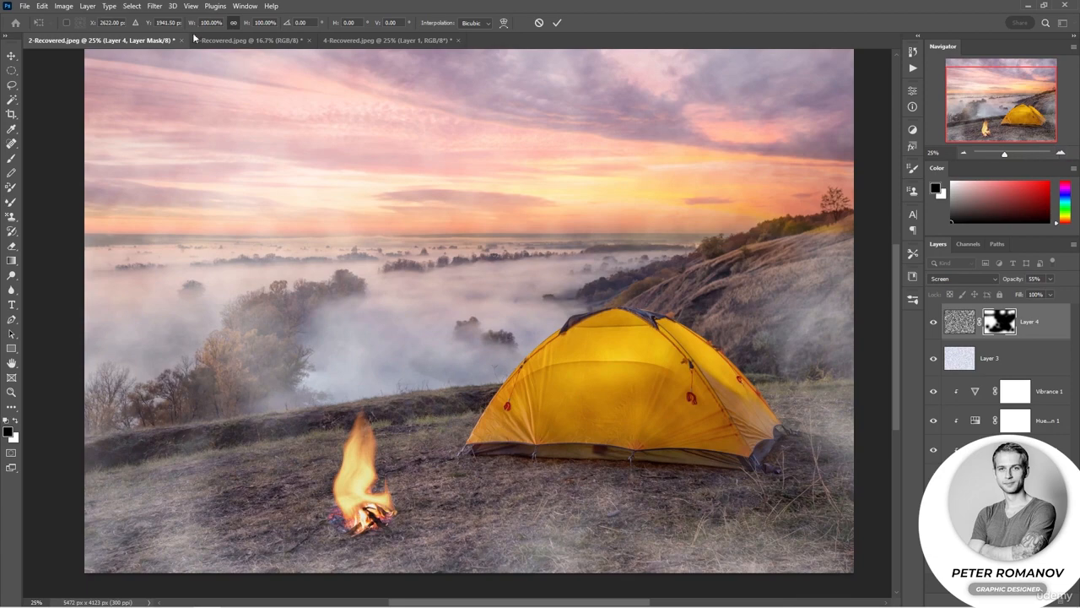
Switch to the 3-Recovered.jpeg mountain path photo and add a new layer filled with black.
left_click(223, 39)
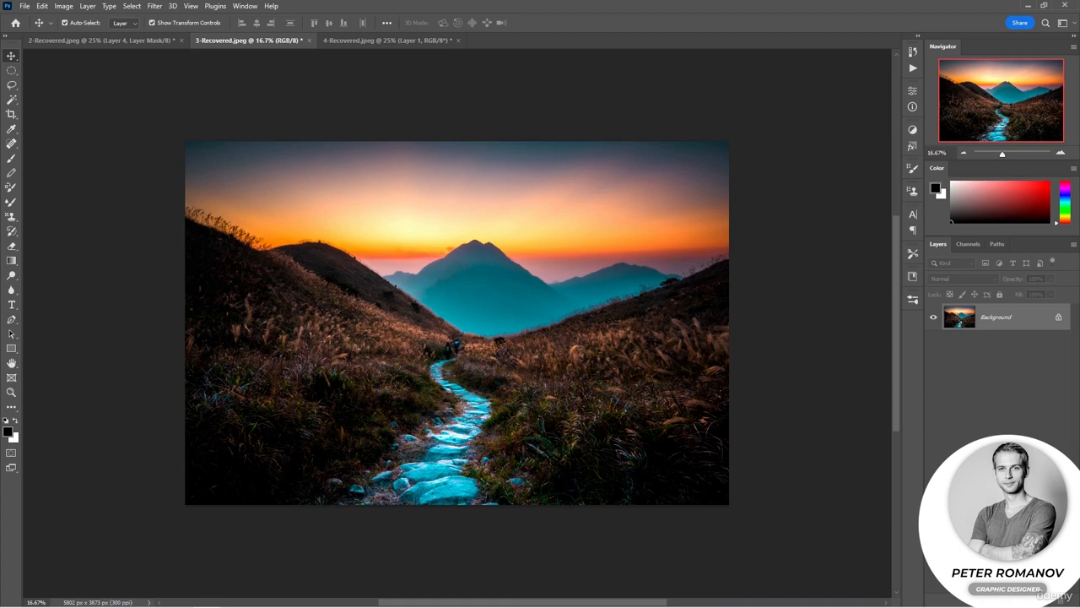
key("ctrl+shift+alt+n")
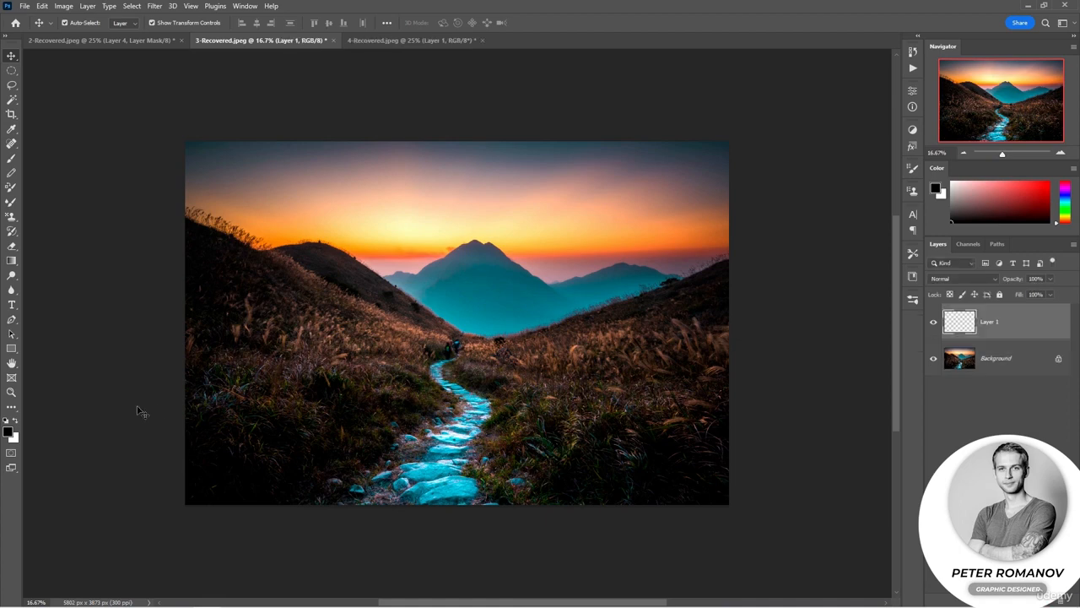
key("alt+BackSpace")
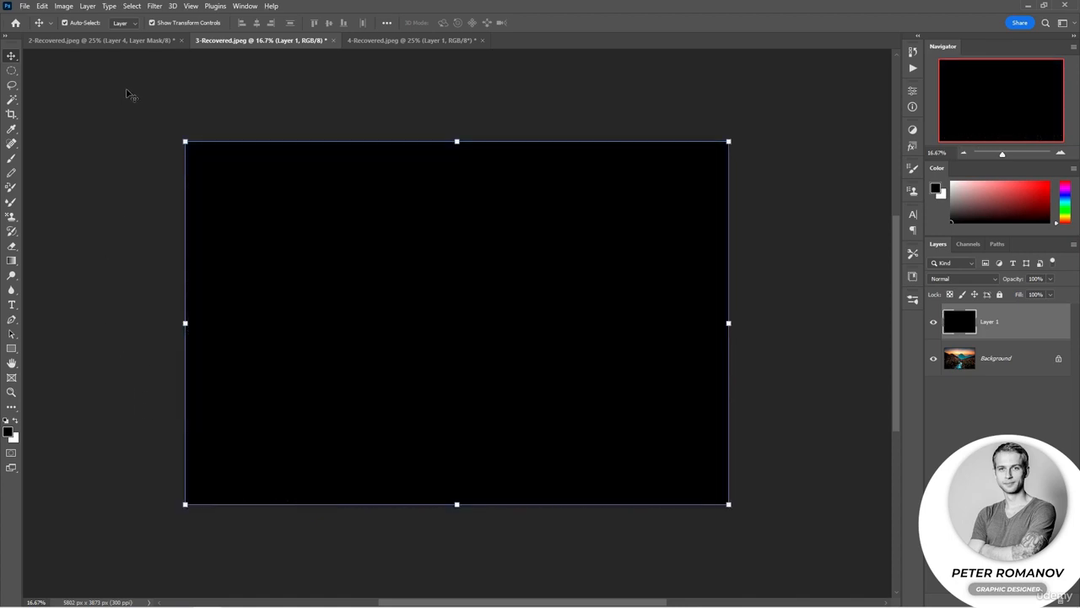
Render a Lens Flare on the black layer using the 105mm Prime lens type at 115% brightness, centred in the upper-left part of the image.
left_click(155, 7)
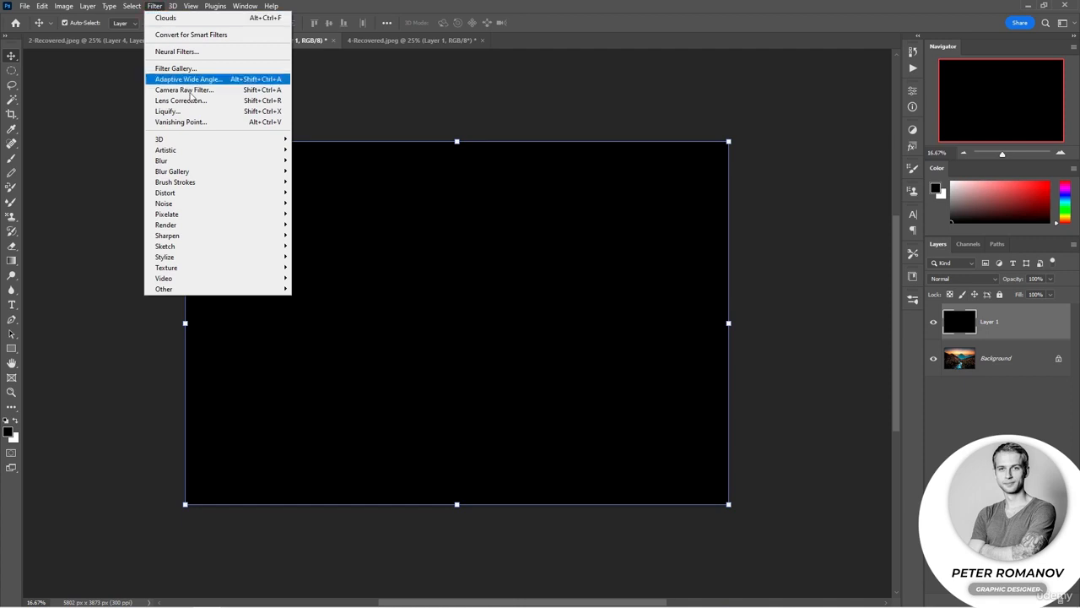
mouse_move(245, 224)
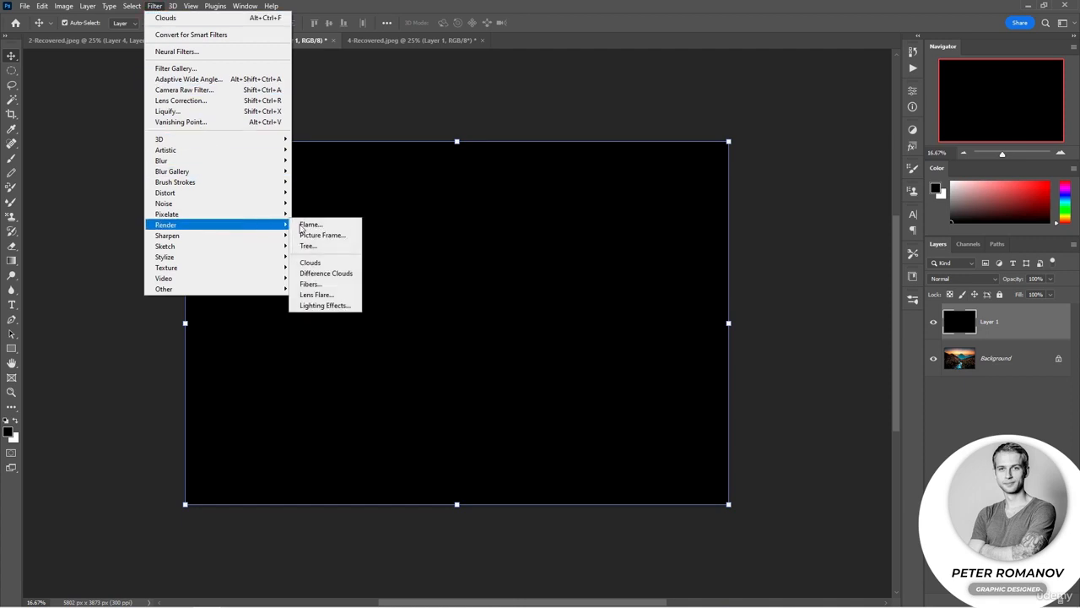
left_click(349, 295)
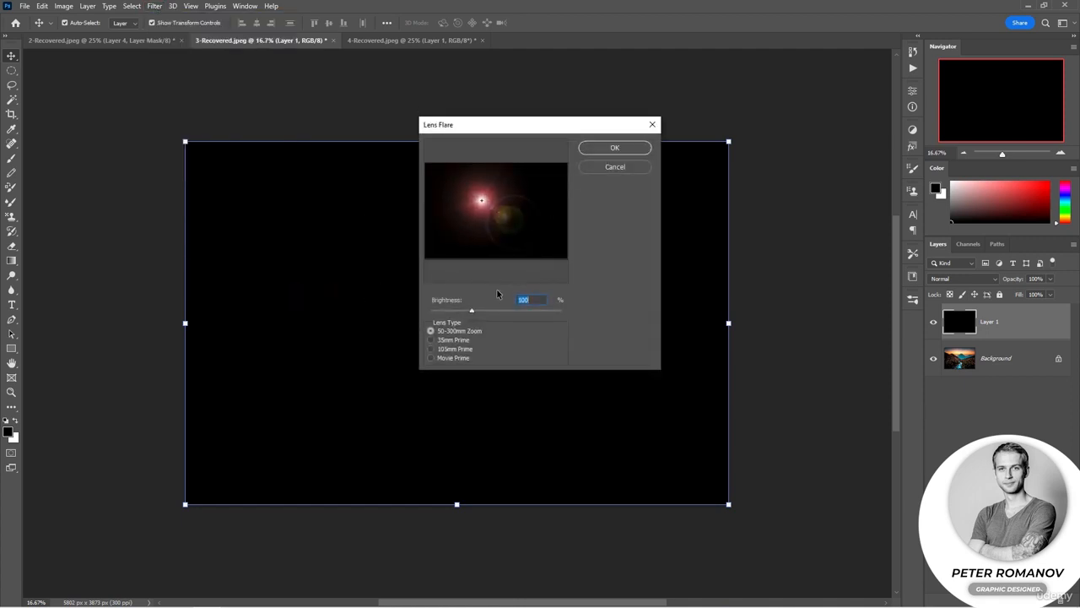
mouse_move(472, 314)
left_mouse_down()
mouse_move(455, 314)
mouse_move(470, 314)
left_mouse_up()
mouse_move(483, 201)
left_mouse_down()
mouse_move(540, 179)
mouse_move(469, 184)
mouse_move(473, 196)
left_mouse_up()
left_click(431, 339)
left_click(430, 349)
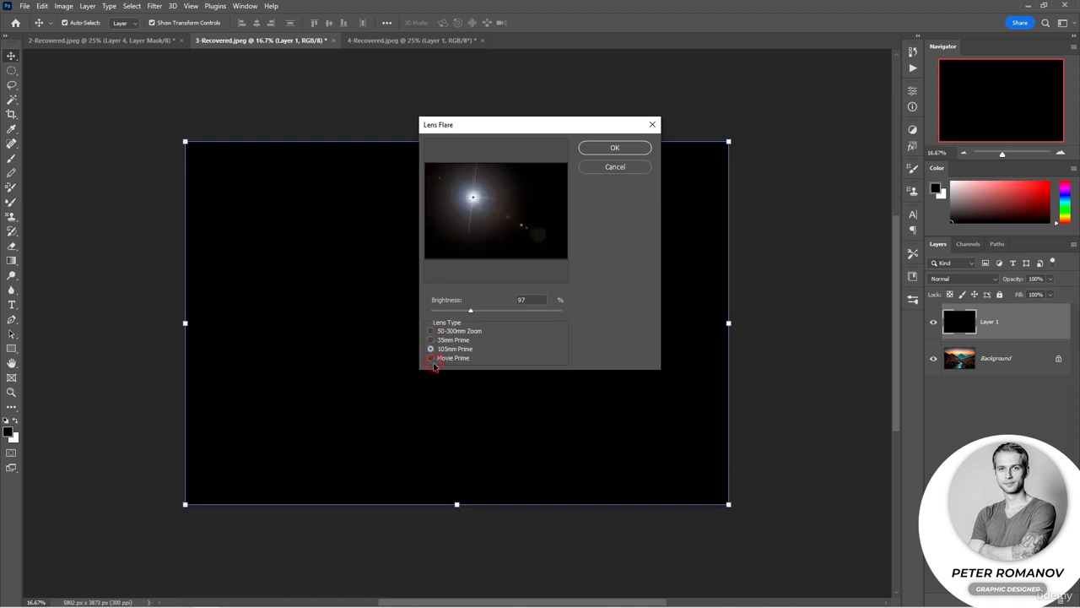
left_click(432, 357)
left_click(431, 348)
left_click_drag(460, 204, 466, 198)
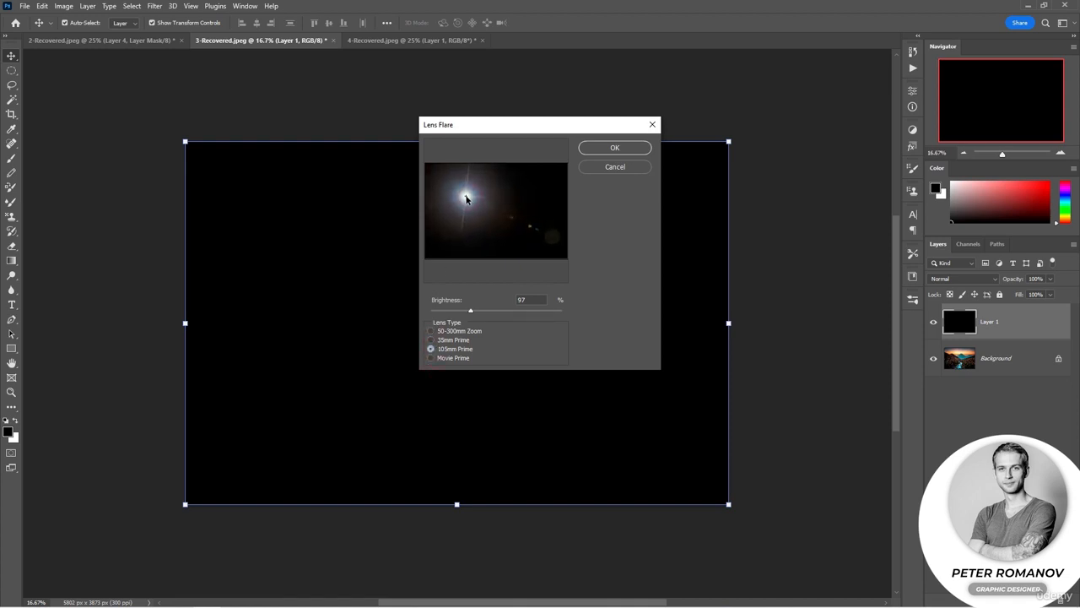
left_click_drag(470, 313, 481, 313)
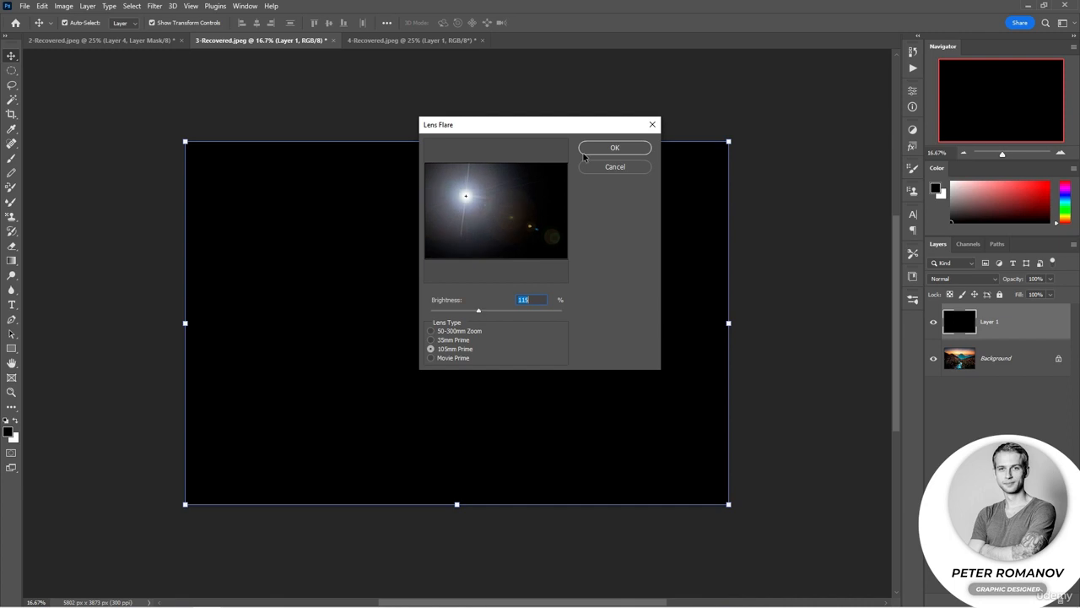
left_click(613, 149)
Set the flare layer's blend mode to Screen and move it so the flare sits beside the central mountain on the horizon.
left_click(955, 278)
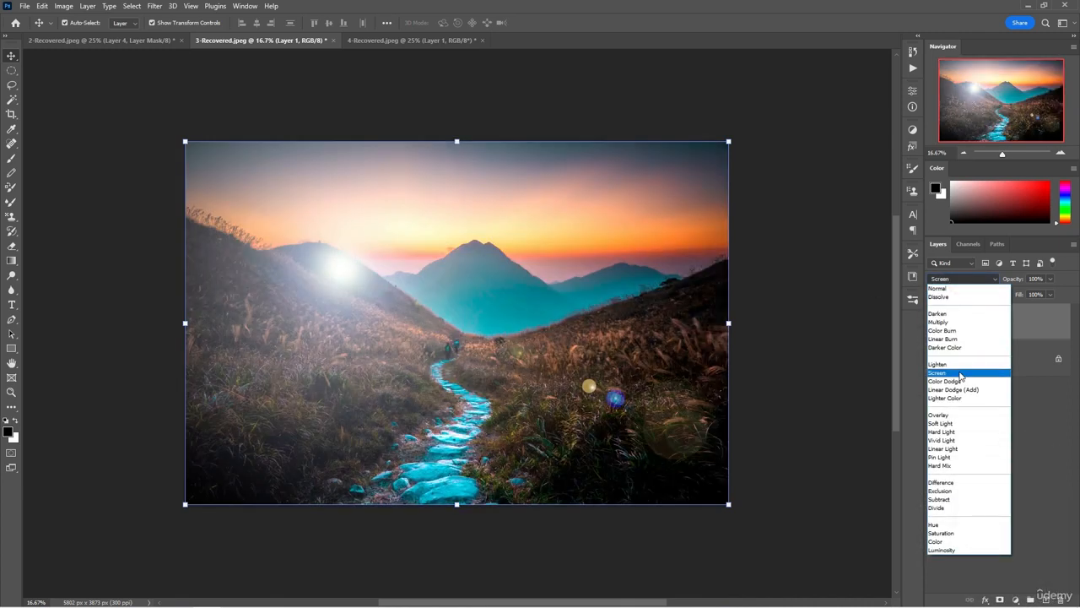
left_click(959, 374)
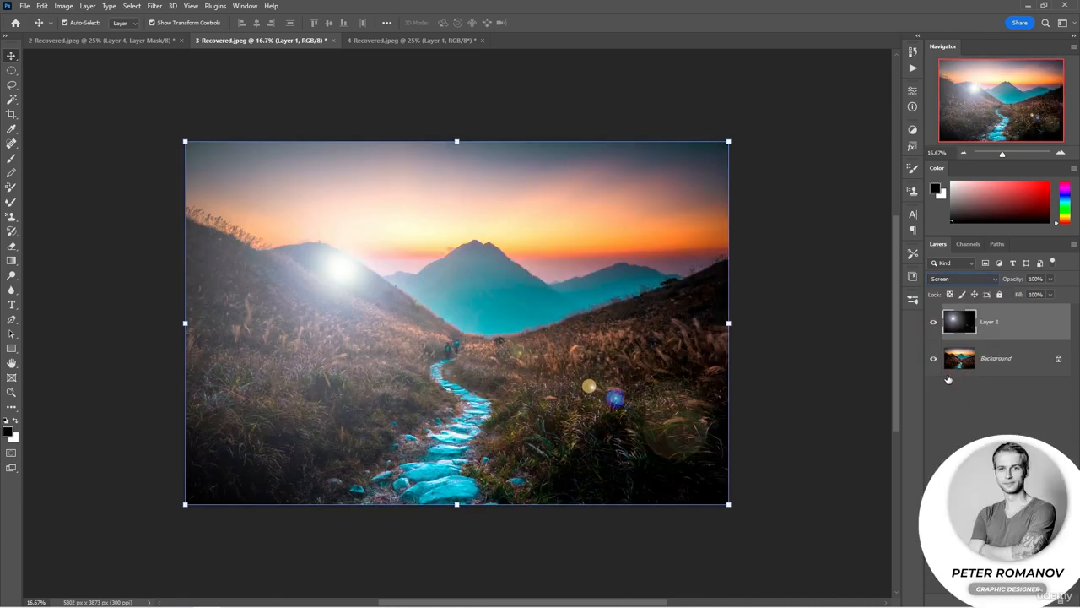
left_click_drag(417, 321, 381, 284)
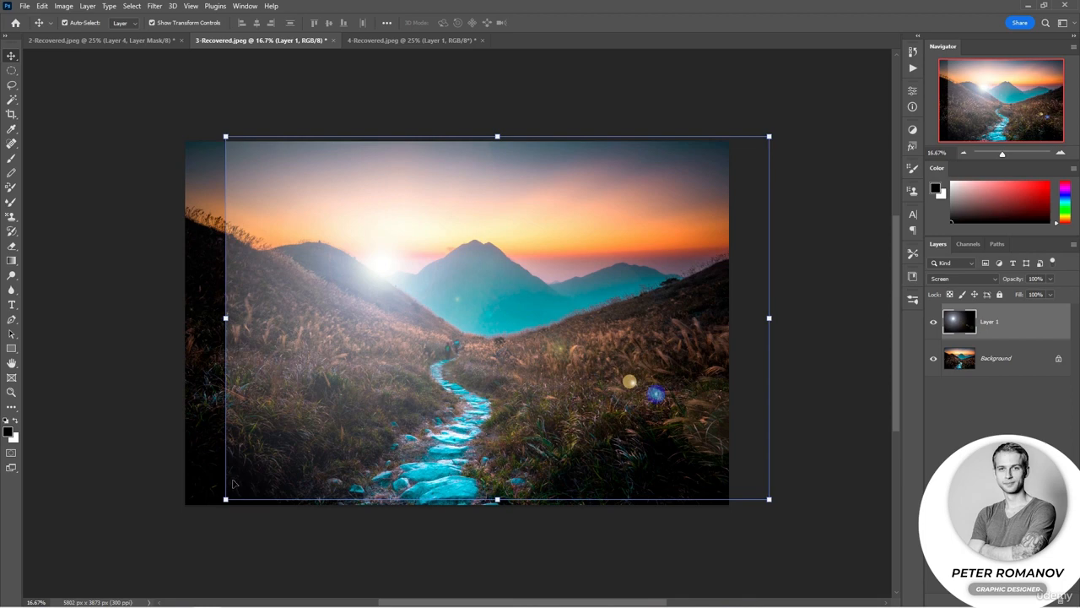
left_click_drag(387, 267, 388, 273)
Paint black over the flare layer's hard left edge with a soft brush, enlarging it to 3583 px to blend the transition.
key("b")
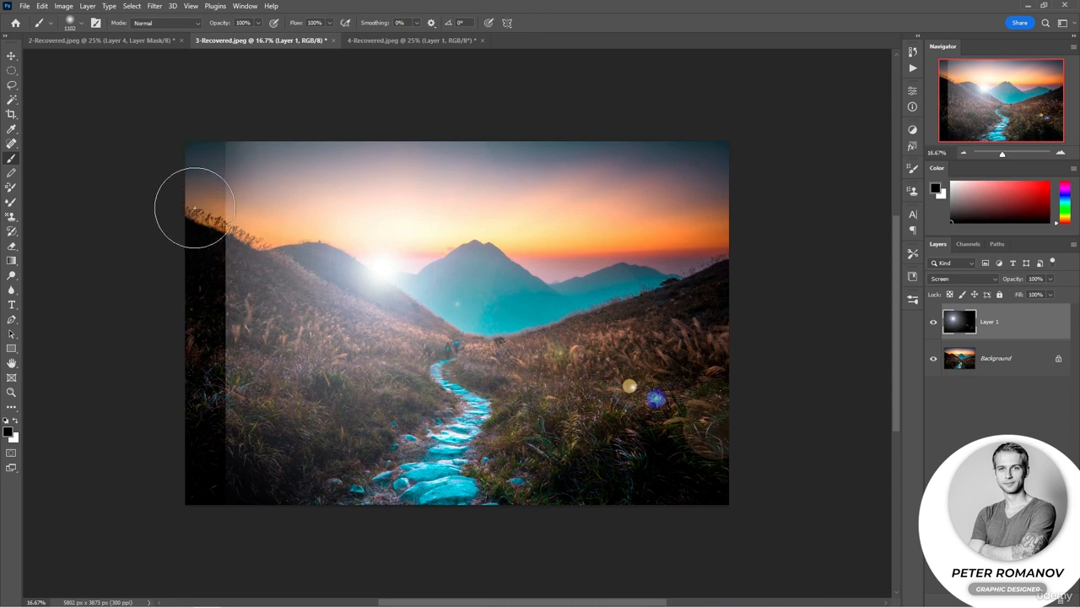
mouse_move(186, 207)
left_mouse_down()
mouse_move(182, 147)
mouse_move(187, 196)
mouse_move(200, 143)
mouse_move(200, 164)
mouse_move(200, 153)
mouse_move(187, 166)
mouse_move(196, 108)
left_mouse_up()
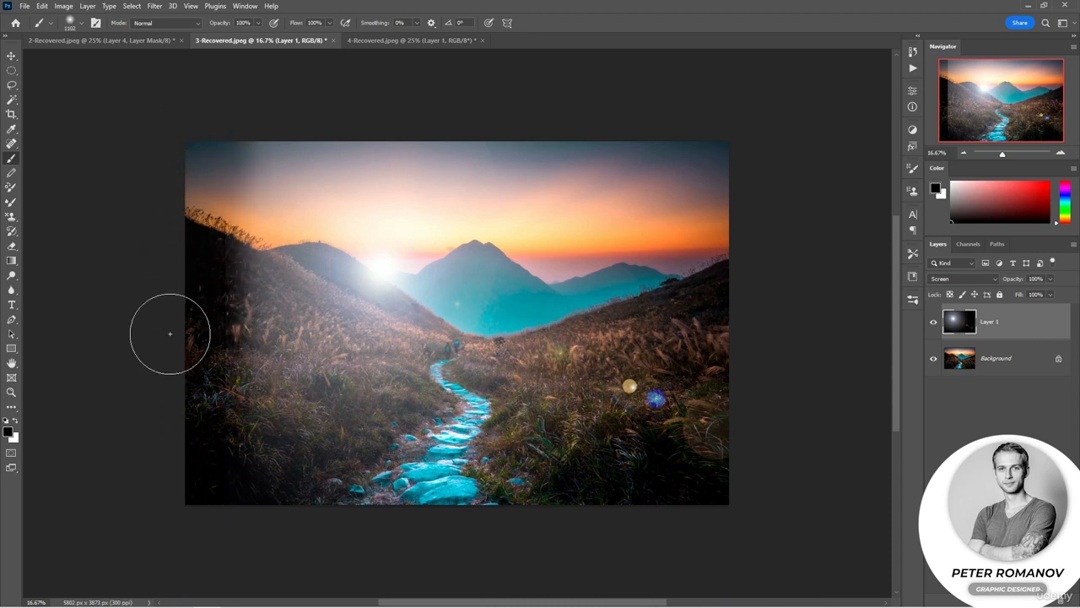
right_click(249, 439)
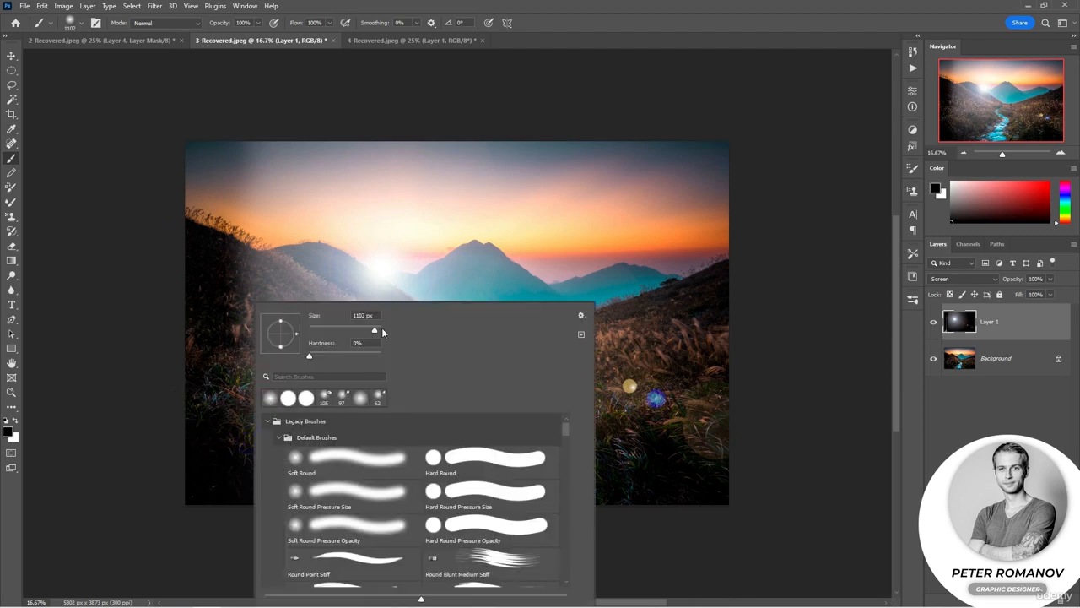
left_click_drag(376, 329, 379, 330)
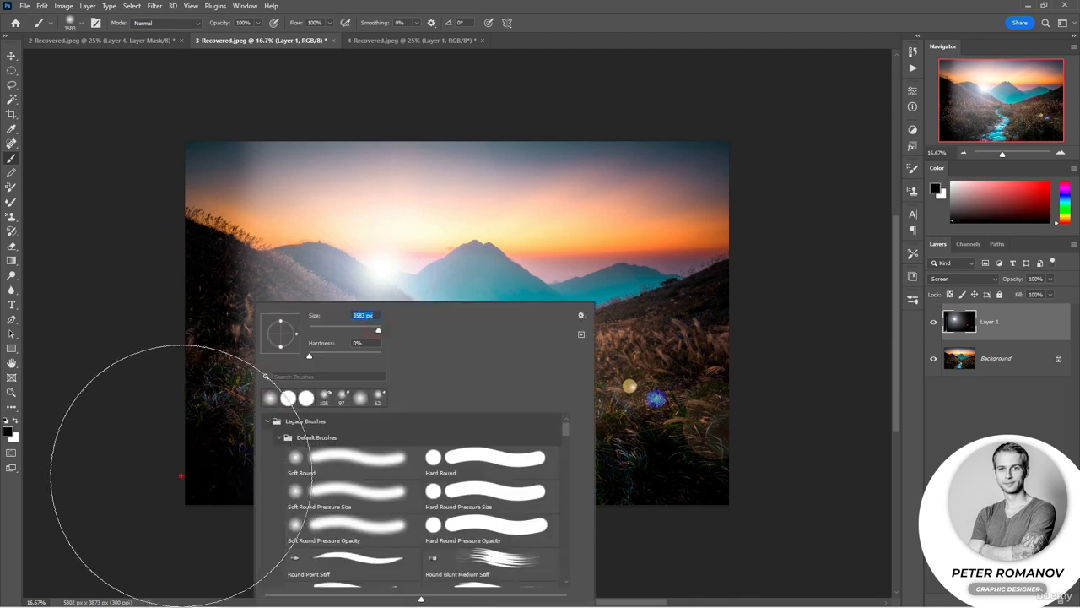
key("Return")
mouse_move(240, 509)
left_mouse_down()
mouse_move(226, 465)
mouse_move(193, 465)
mouse_move(168, 403)
left_mouse_up()
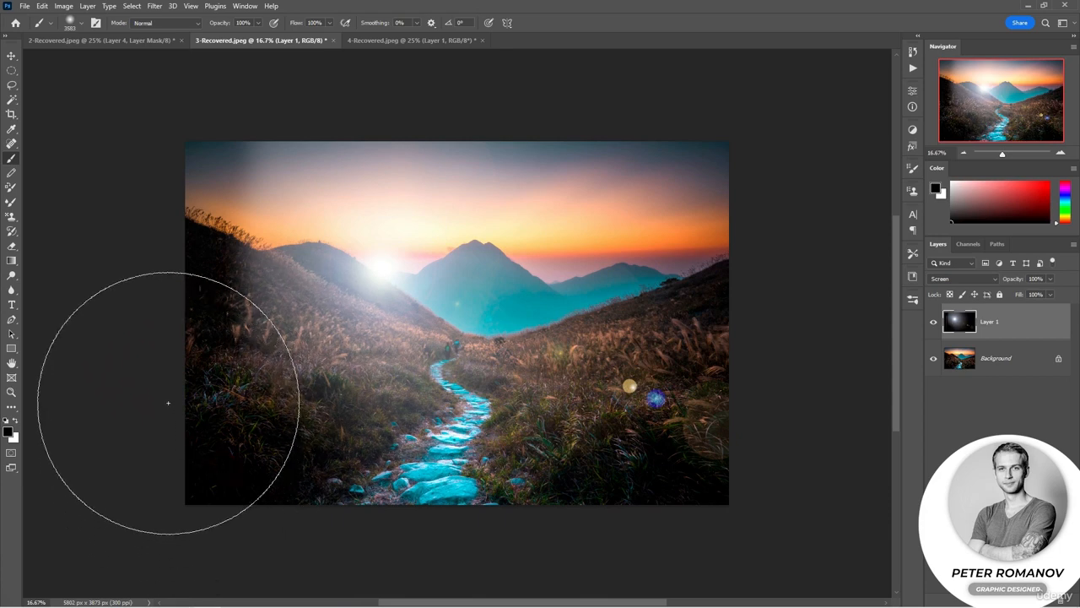
left_click(133, 311)
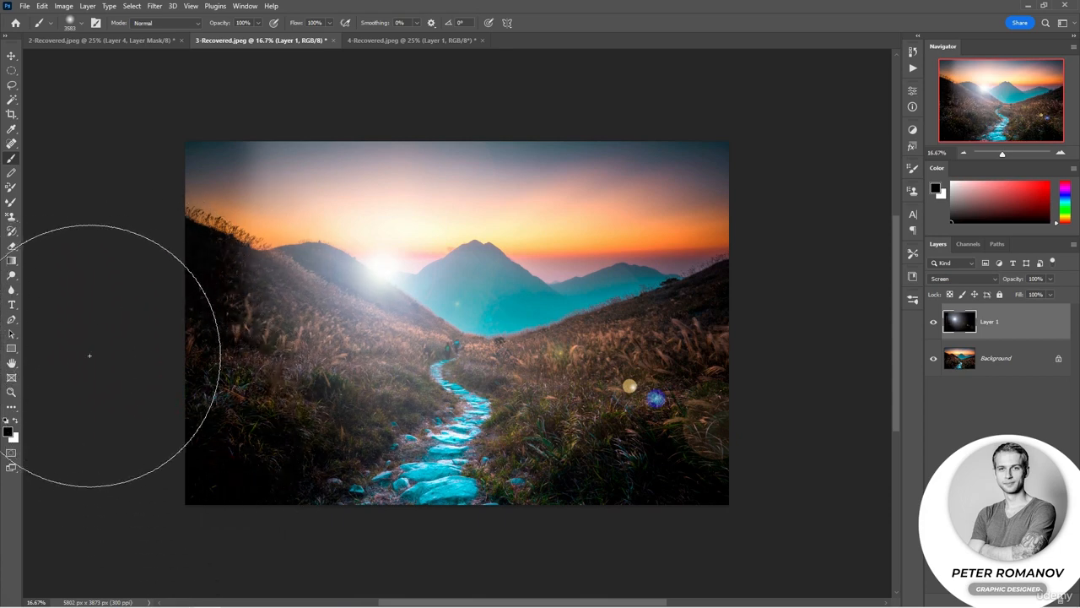
left_click(207, 74)
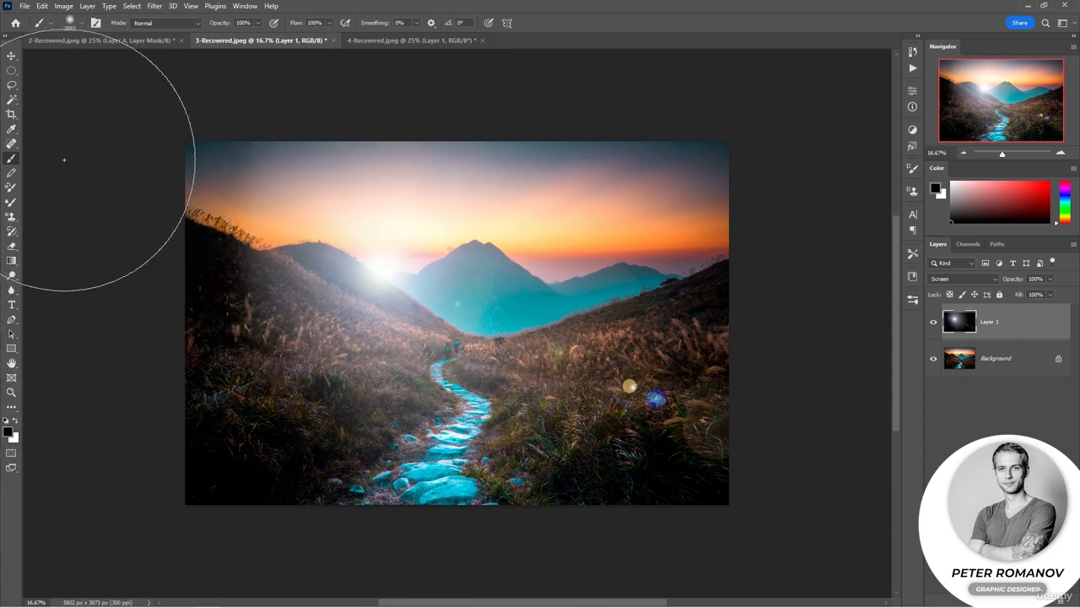
Reduce the brush size to 354 px and deselect the flare layer.
right_click(486, 302)
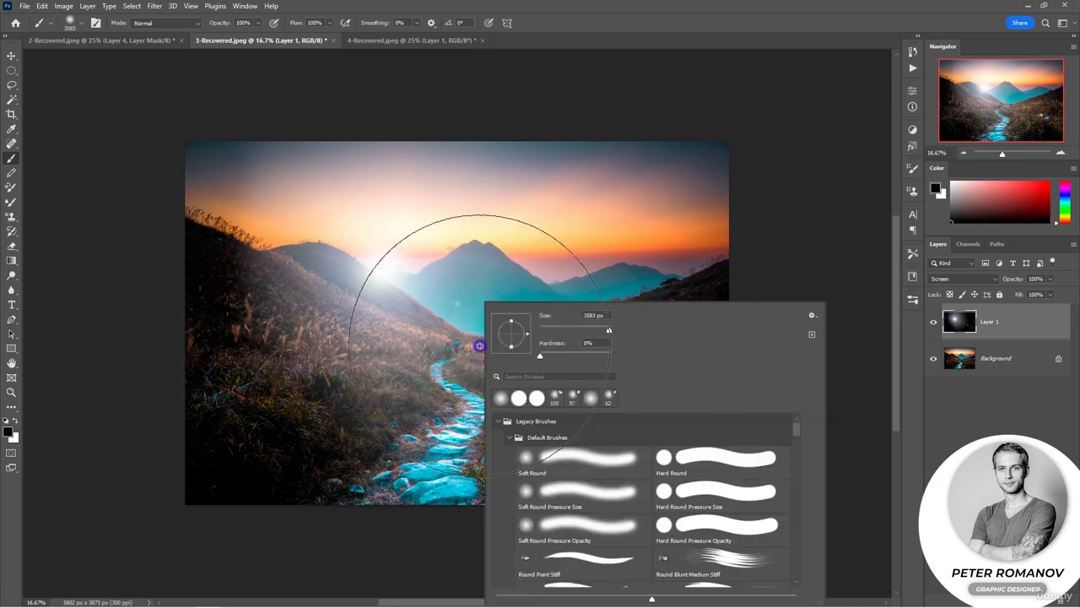
left_click(598, 330)
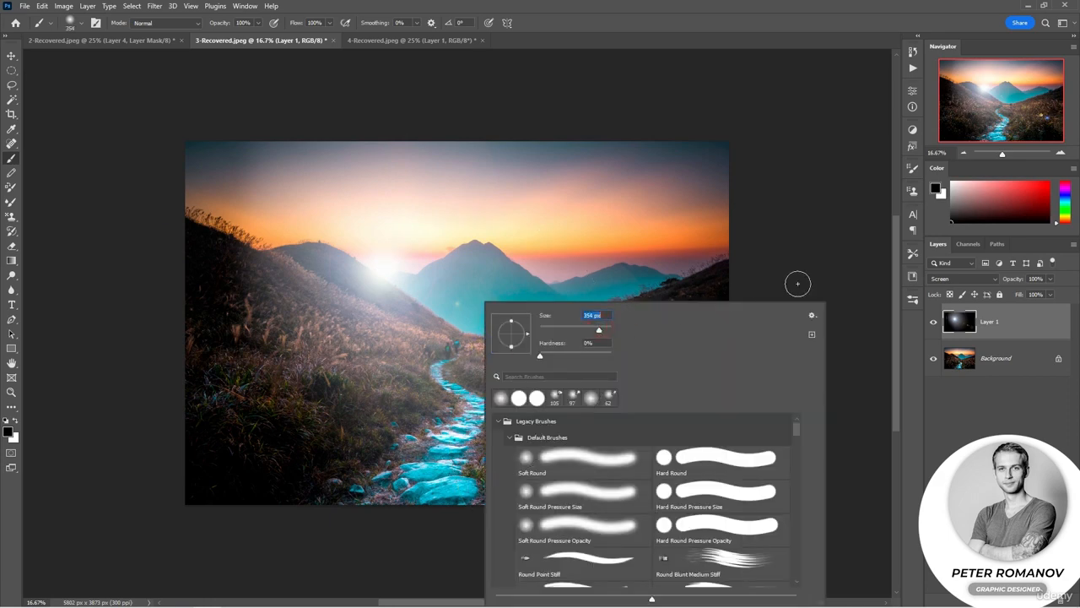
left_click(962, 421)
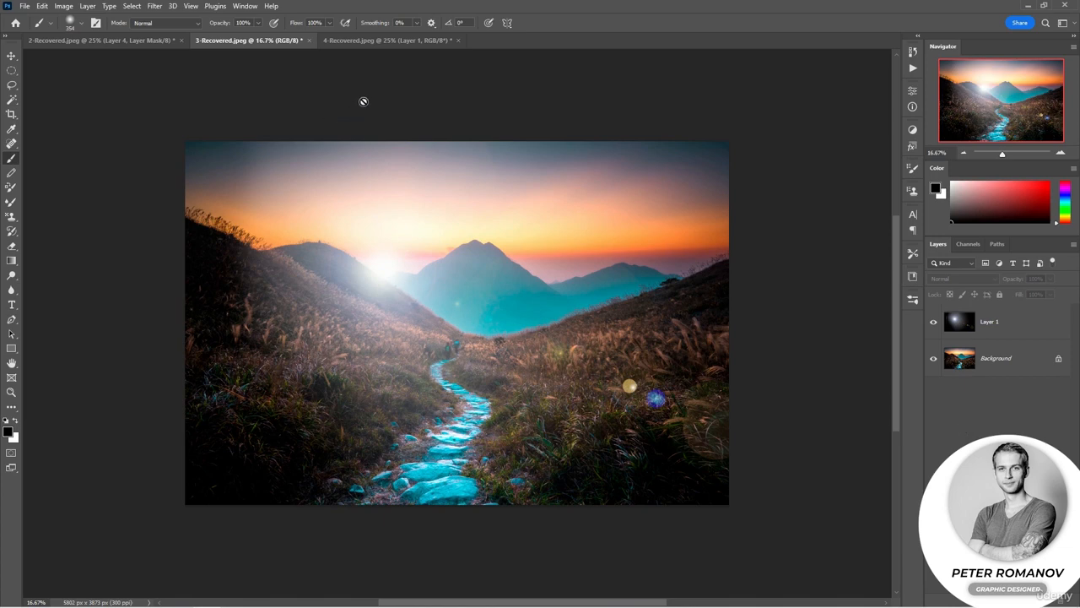
Copy the cut-out marbles from 4-Recovered.jpeg and paste them into 3-Recovered.jpeg, converting the colours to preserve their appearance.
left_click(373, 41)
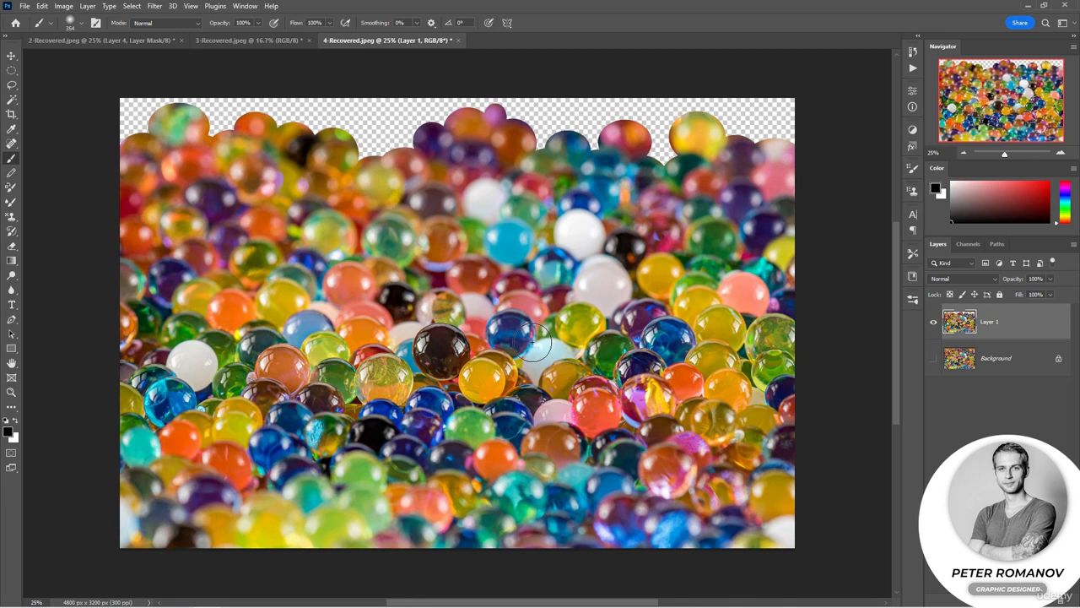
key("ctrl+a")
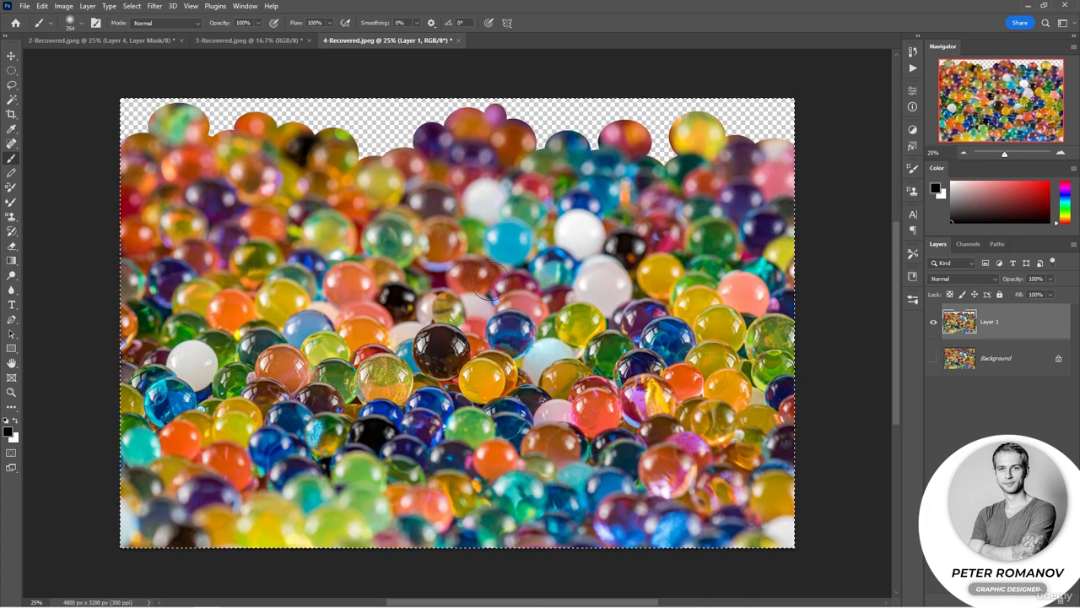
left_click(294, 42)
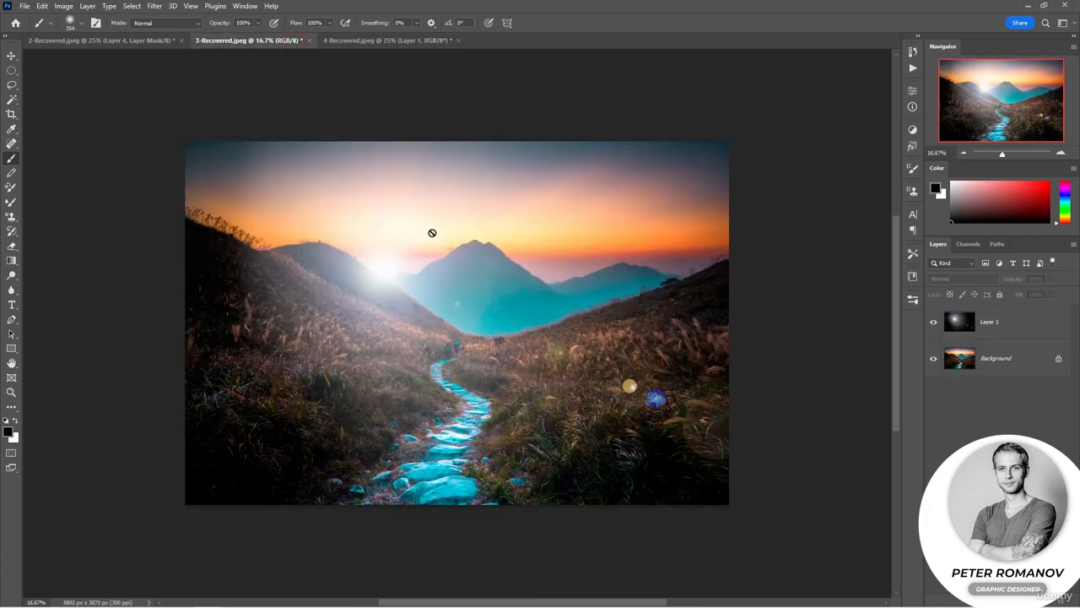
key("ctrl+v")
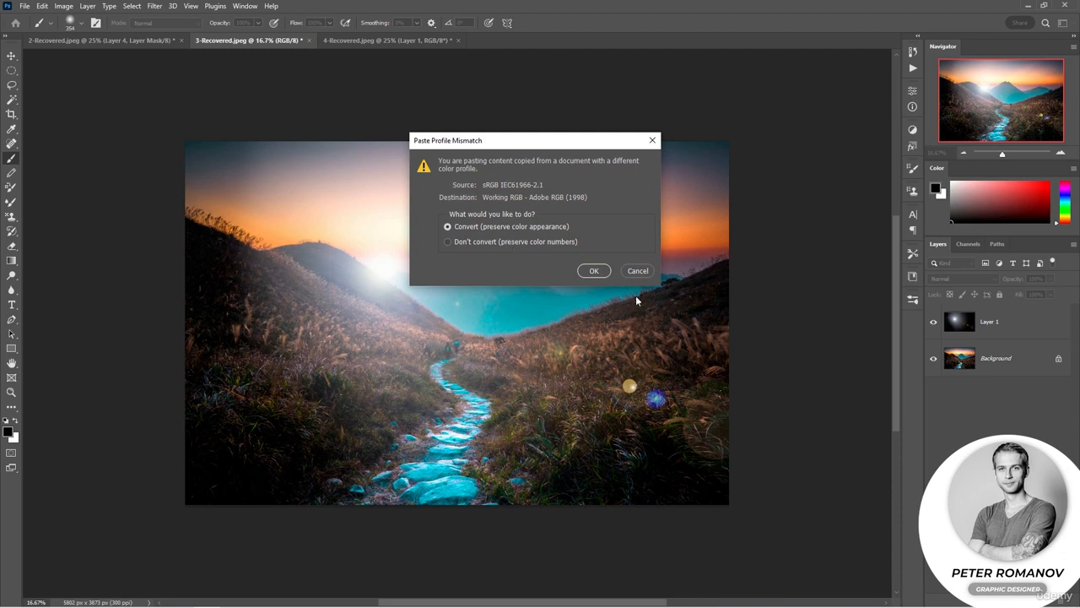
left_click(594, 271)
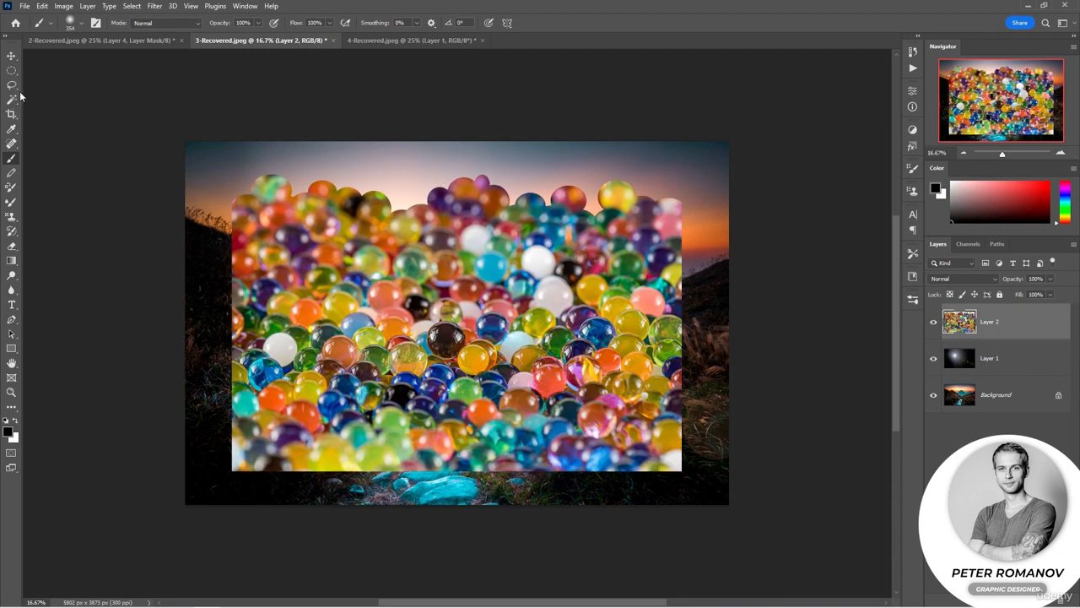
Apply the Maximum filter to the marbles layer with a radius of 63.3 pixels and Preserve set to Roundness.
left_click(12, 57)
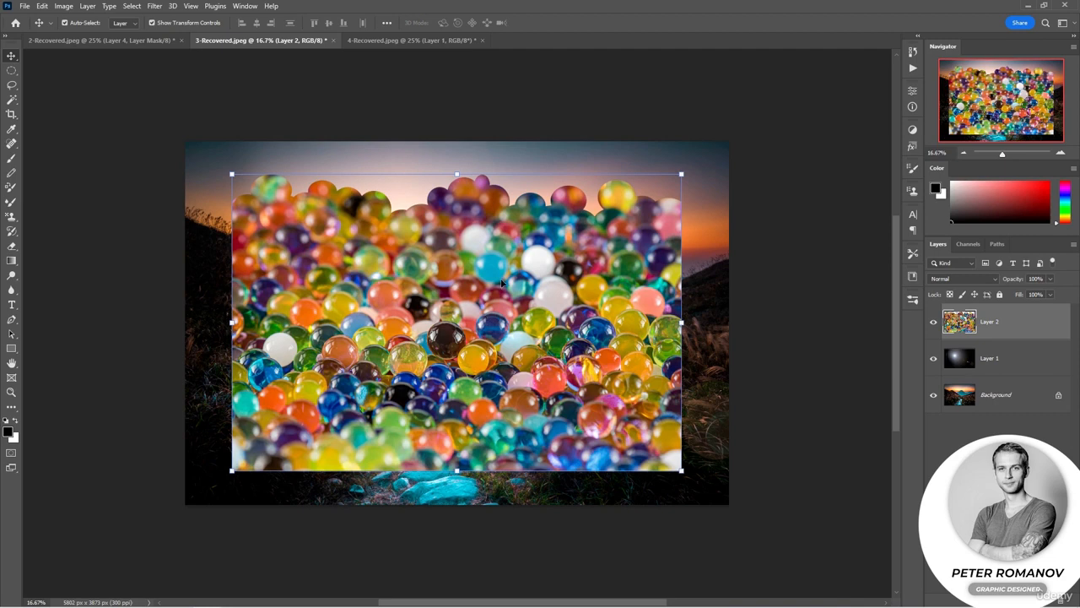
left_click(154, 7)
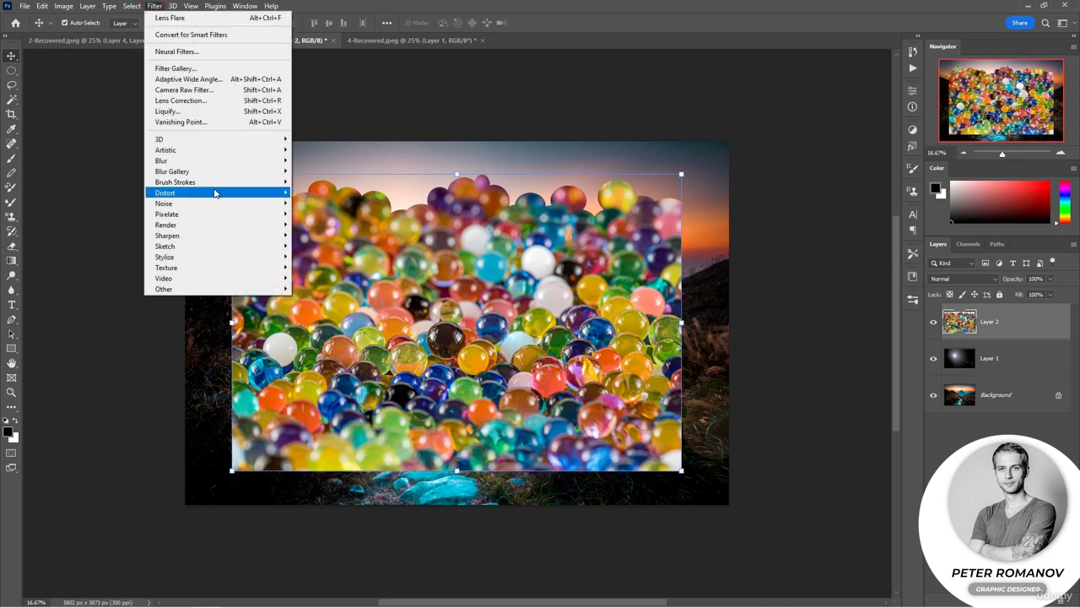
mouse_move(263, 290)
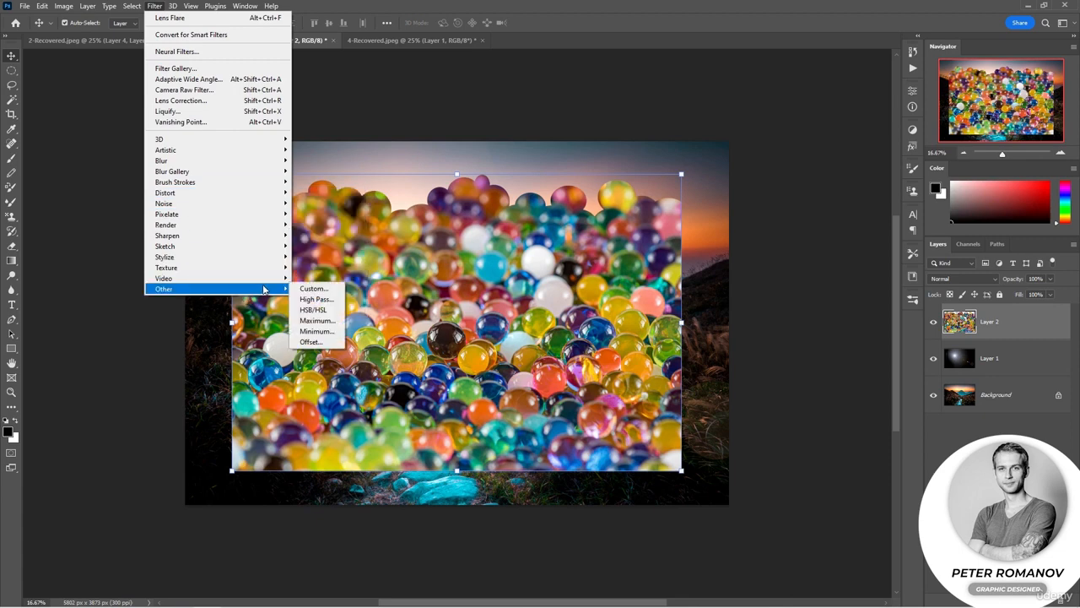
left_click(333, 321)
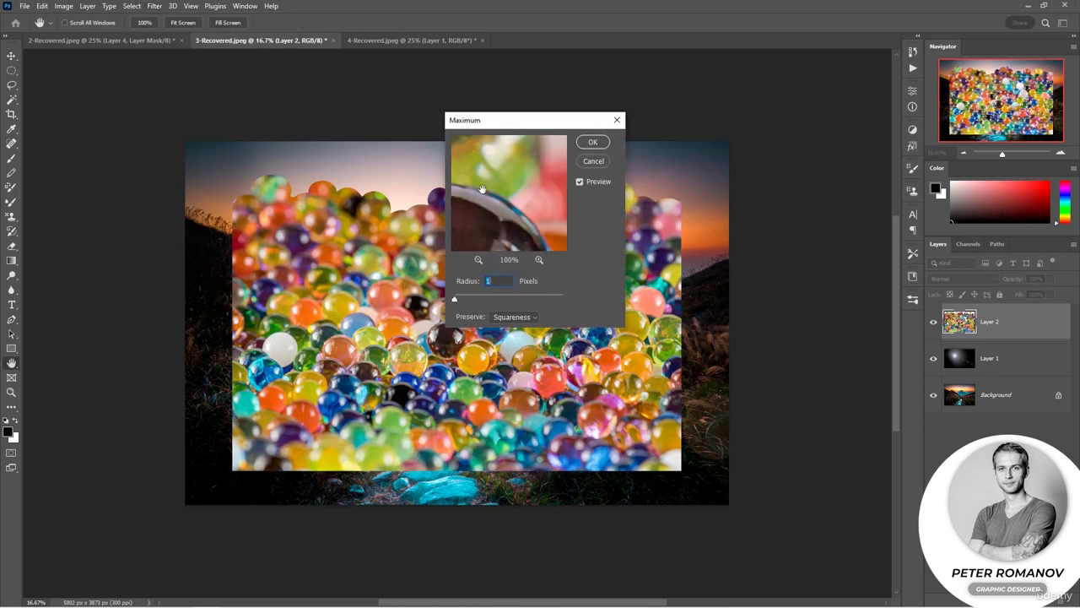
left_click(512, 317)
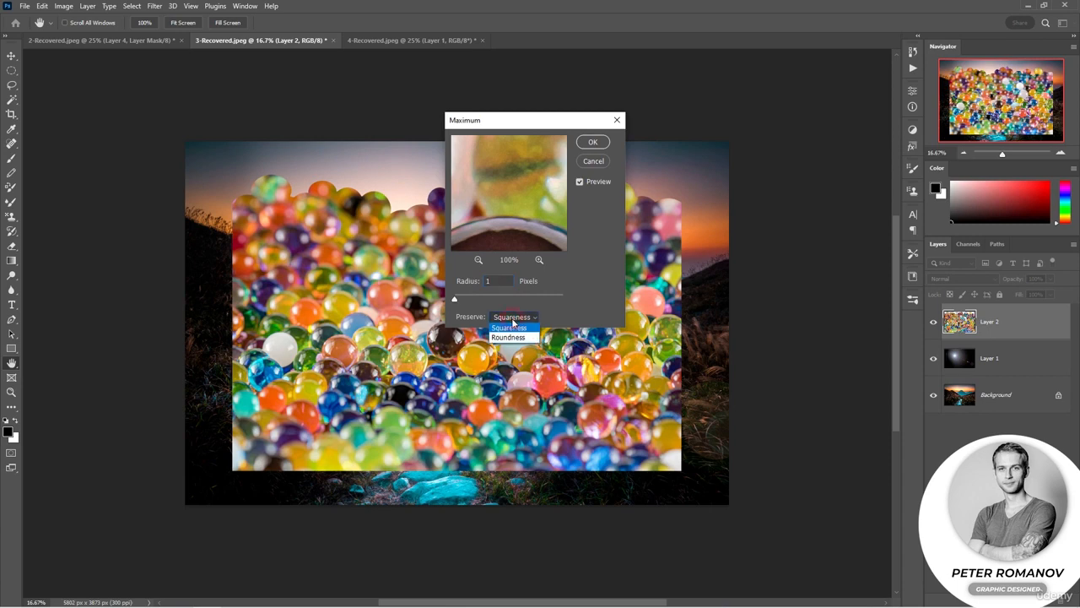
left_click(477, 261)
left_click(478, 261)
left_click(478, 261)
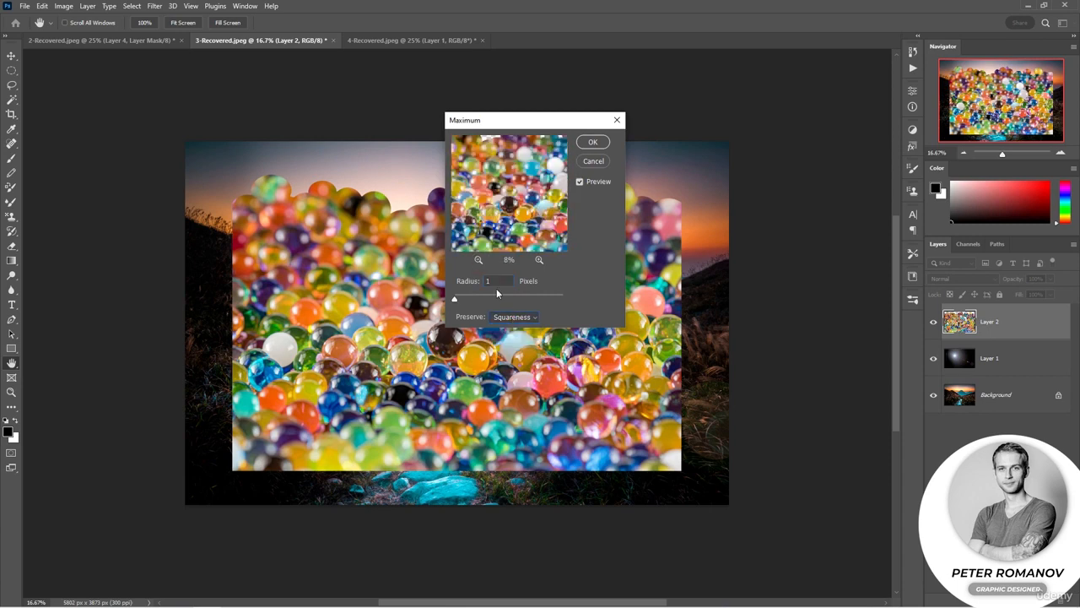
left_click_drag(454, 298, 506, 302)
left_click(512, 316)
left_click(513, 331)
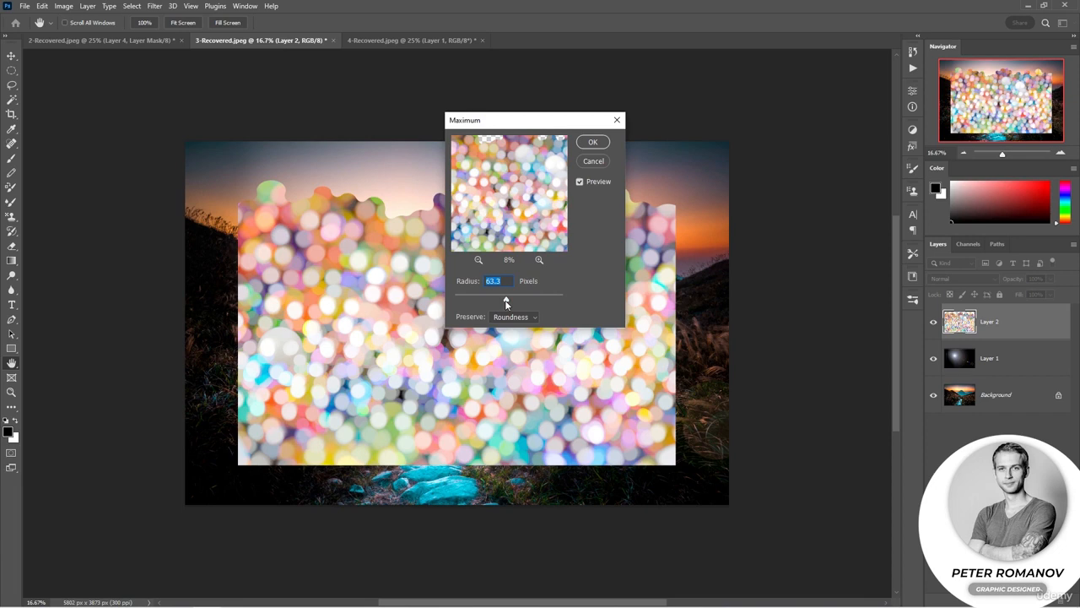
left_click(591, 143)
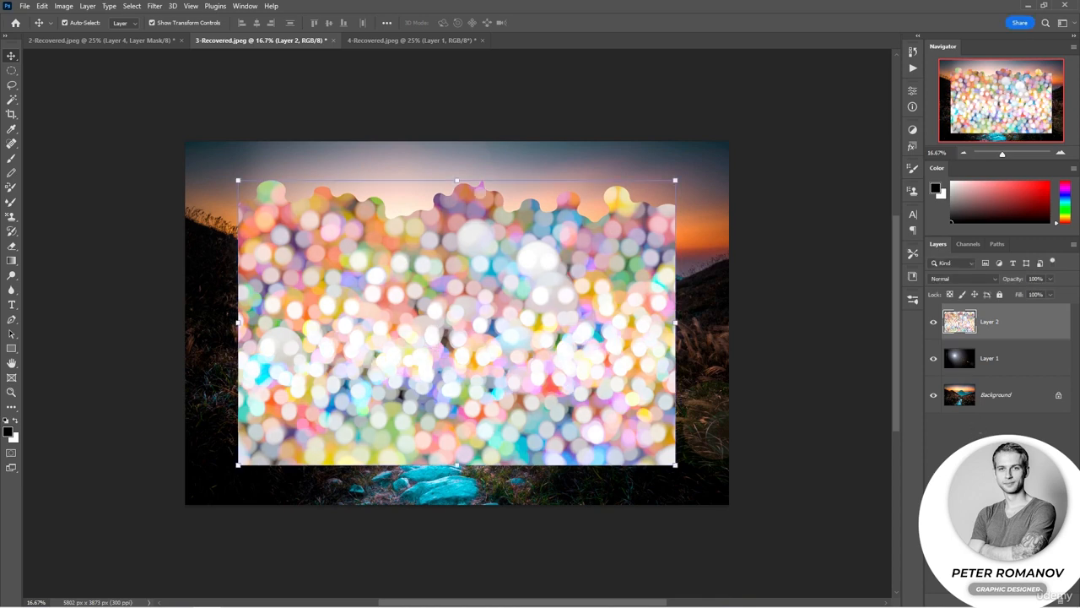
Move the bokeh layer over the lower-left hillside rotated about 36° clockwise, and lower its opacity to 34%.
left_click_drag(457, 412, 326, 513)
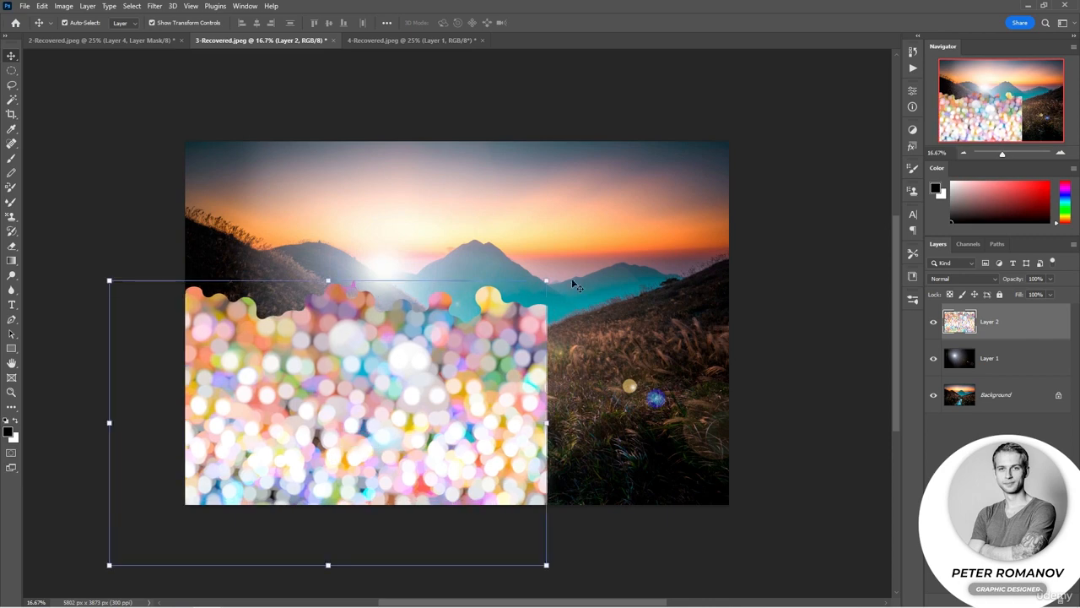
left_click_drag(557, 269, 598, 432)
left_click_drag(455, 467, 413, 503)
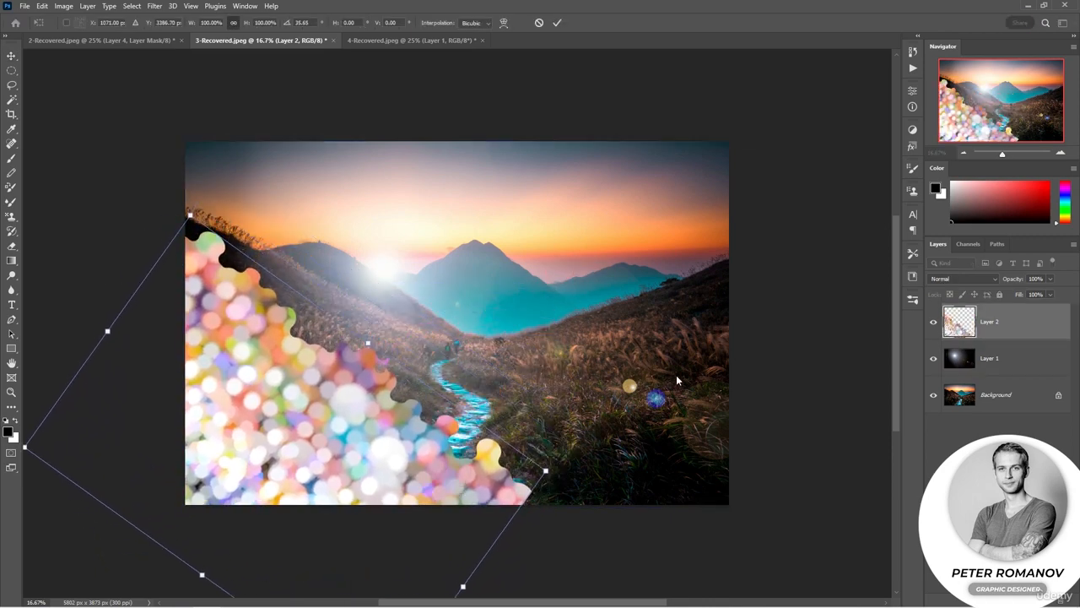
mouse_move(1014, 281)
left_mouse_down()
mouse_move(991, 289)
mouse_move(1018, 286)
left_mouse_up()
key("Return")
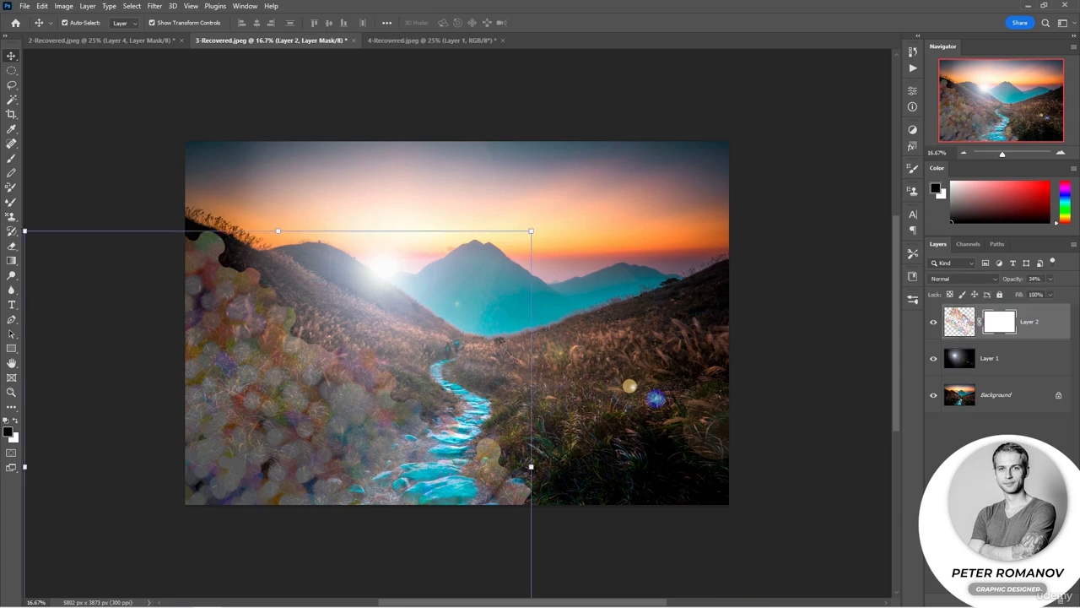
Paint out the bokeh layer's upper-right edge on its mask in black with a soft 1457 px brush.
key("b")
right_click(391, 302)
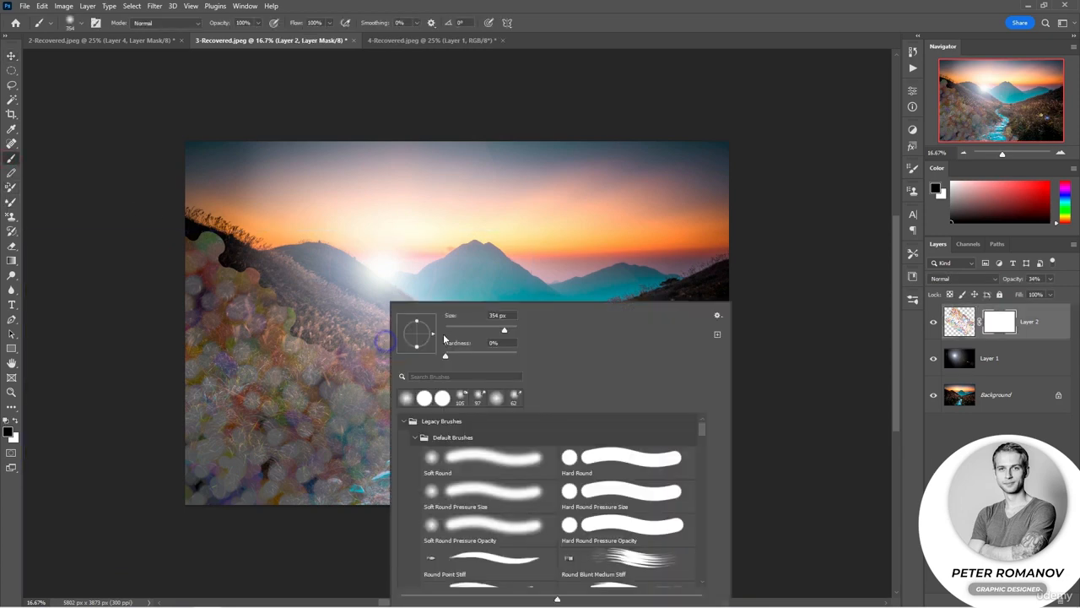
left_click_drag(506, 331, 513, 332)
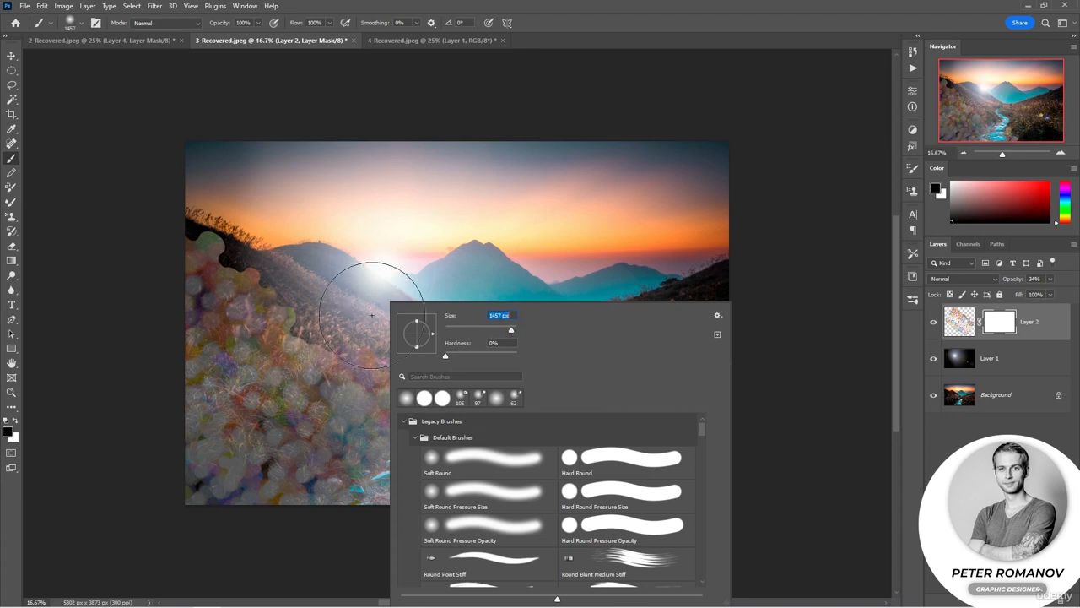
mouse_move(238, 279)
left_mouse_down()
mouse_move(210, 225)
mouse_move(287, 262)
mouse_move(441, 412)
mouse_move(526, 439)
mouse_move(531, 489)
left_mouse_up()
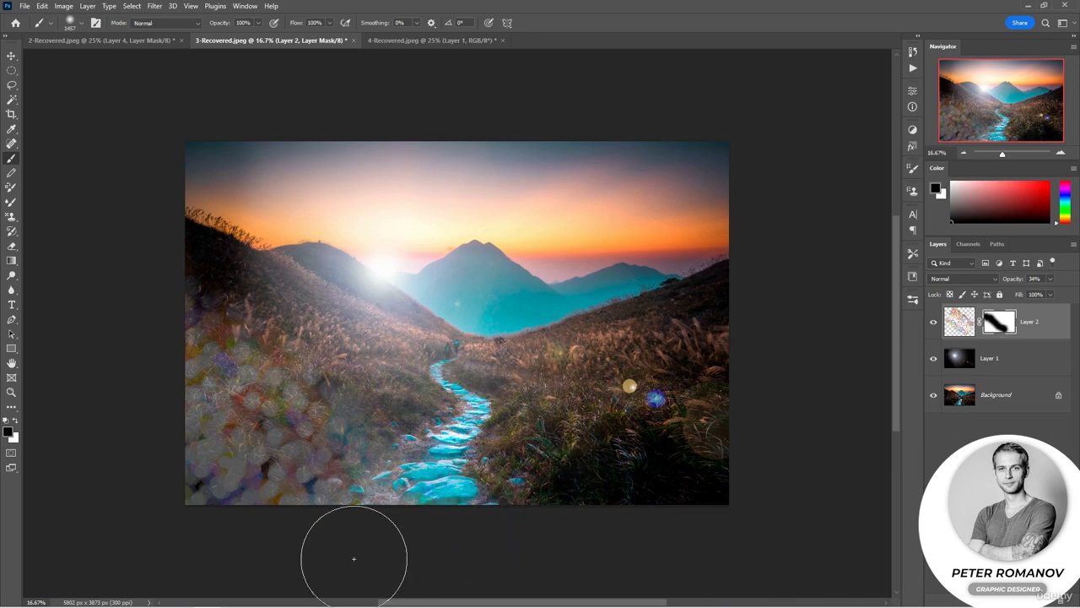
Lower the brush opacity to 55%, fade the bokeh over the lower-left hillside on its mask, and paint it back in white.
left_click(244, 462)
left_click_drag(222, 24, 200, 26)
left_click(215, 401)
mouse_move(215, 401)
left_mouse_down()
mouse_move(255, 449)
mouse_move(273, 403)
left_mouse_up()
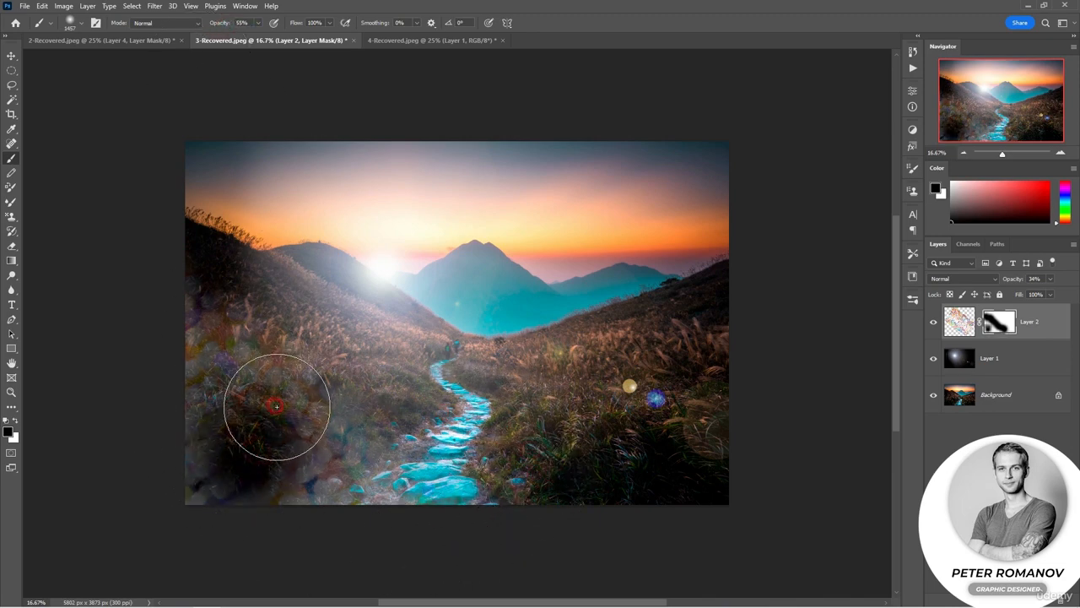
left_click(951, 182)
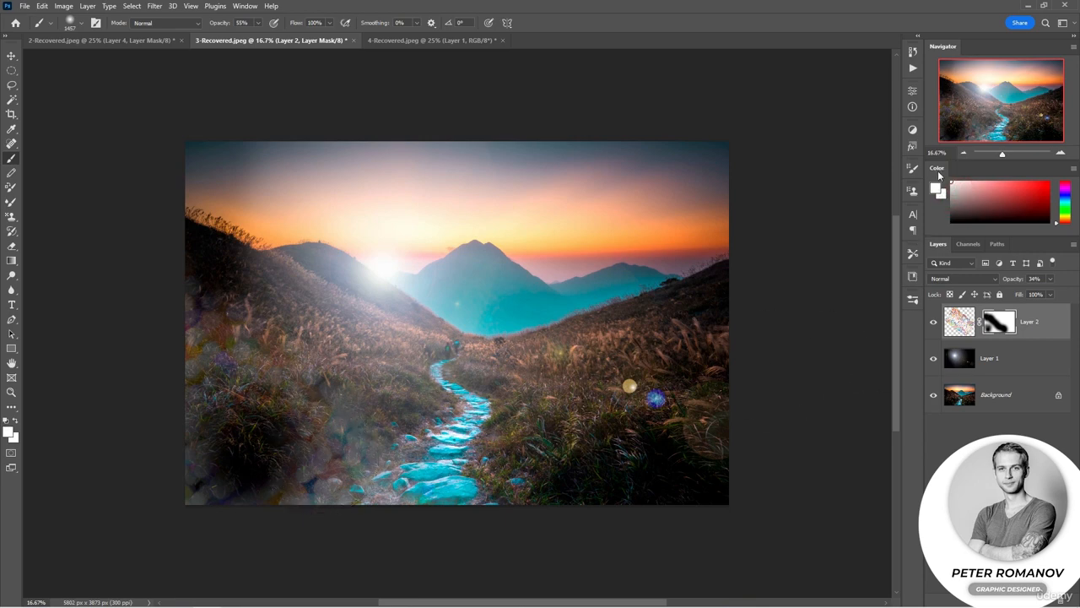
mouse_move(275, 454)
left_mouse_down()
mouse_move(243, 451)
mouse_move(246, 440)
mouse_move(270, 470)
left_mouse_up()
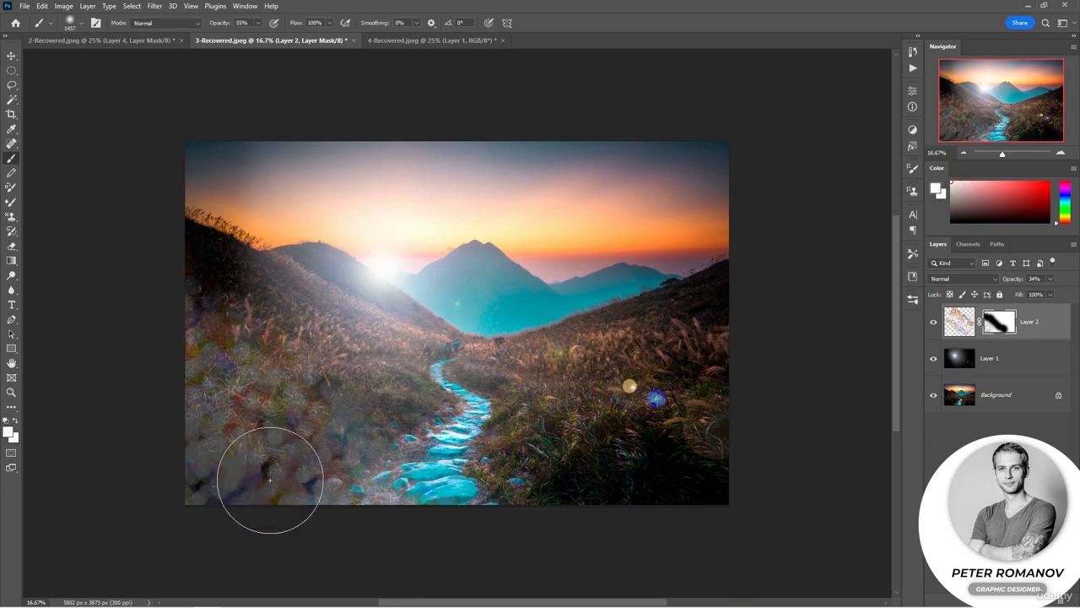
Fade the bokeh on the lower-left hillside again by dabbing black on its mask at 55% brush opacity.
left_click(952, 221)
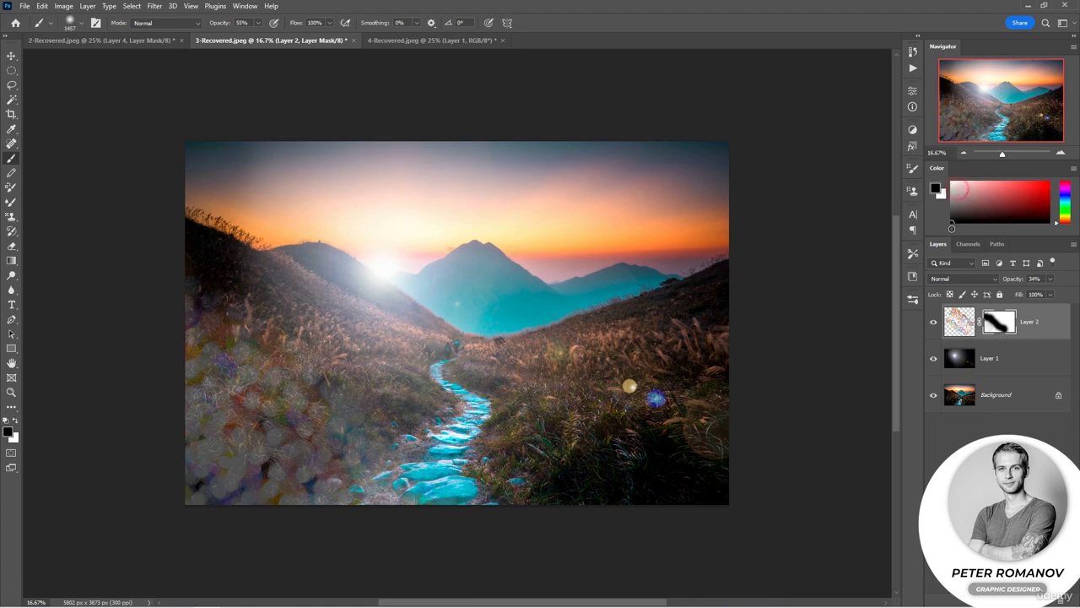
left_click_drag(217, 481, 205, 458)
left_click(326, 486)
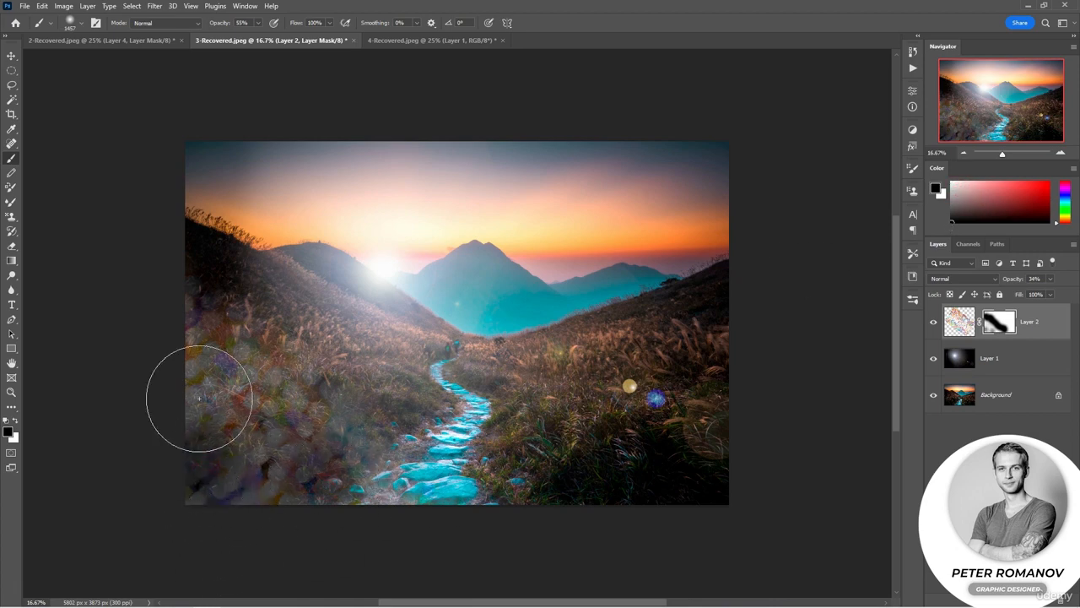
left_click(200, 378)
left_click(308, 473)
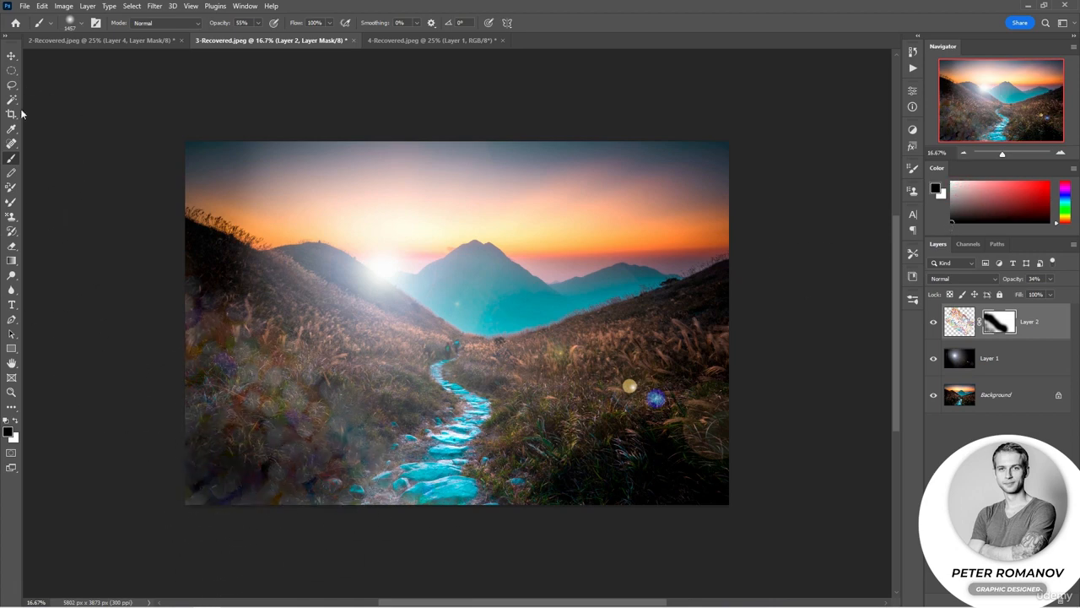
Scale the bokeh layer to about 139% and reposition it over the lower-left corner of the photo.
key("v")
mouse_move(307, 401)
left_mouse_down()
mouse_move(319, 408)
mouse_move(293, 421)
left_mouse_up()
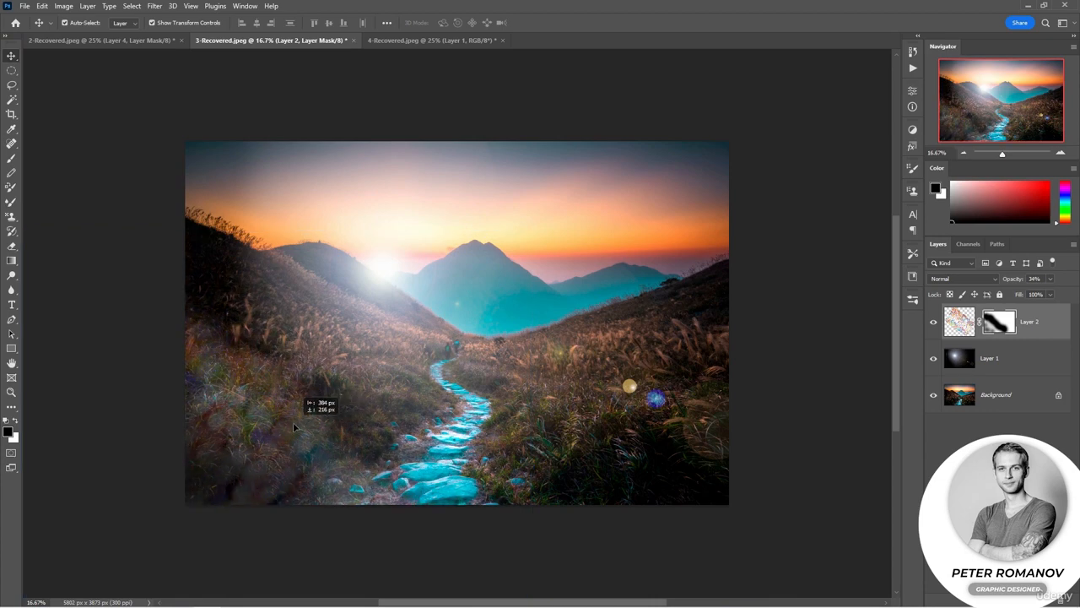
key("ctrl+t")
left_click_drag(495, 487, 694, 484)
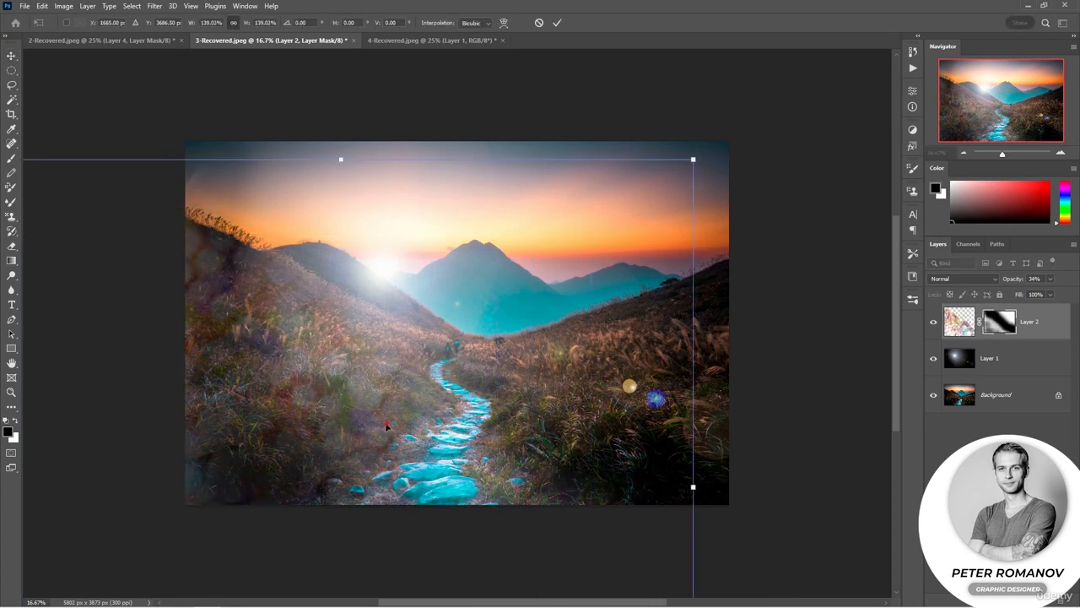
left_click_drag(386, 430, 325, 475)
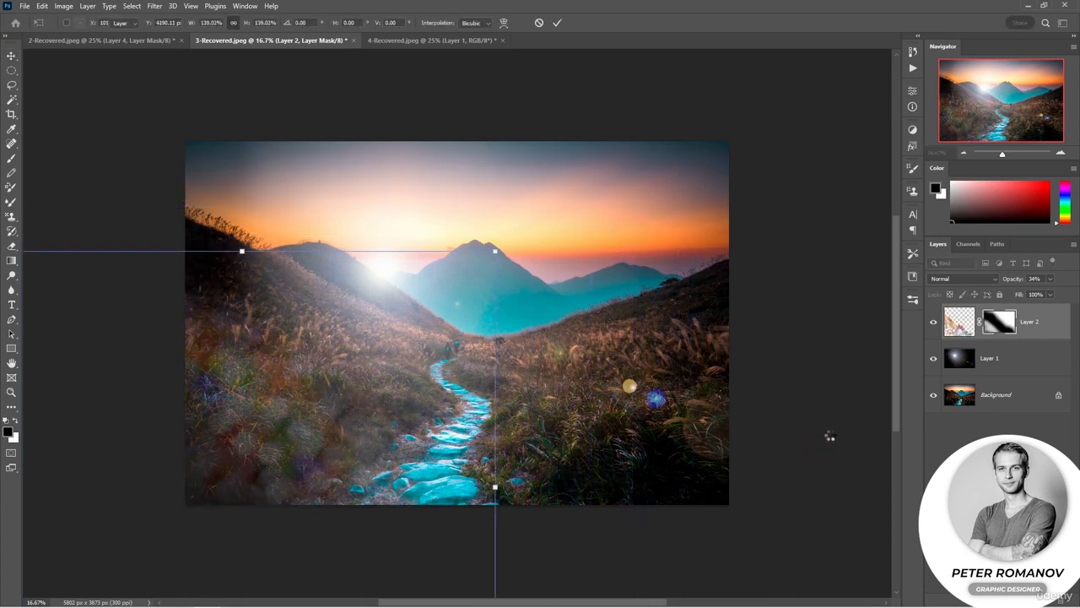
Soften the enlarged bokeh by dabbing black on its mask with a 2520 px brush, and deselect the layer.
left_click(989, 329)
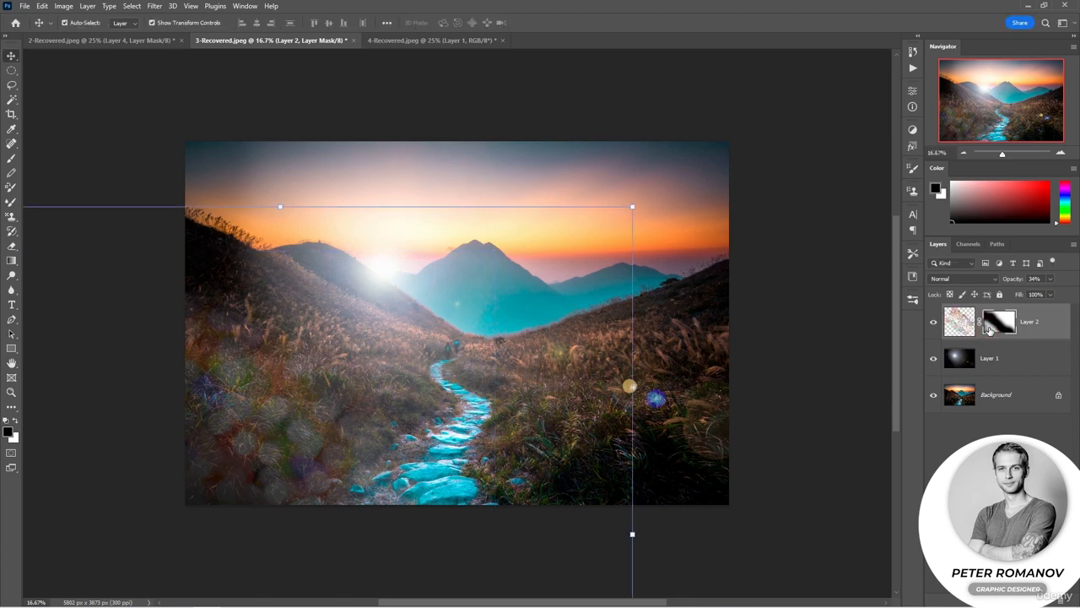
left_click(11, 158)
right_click(250, 404)
left_click_drag(378, 330, 379, 330)
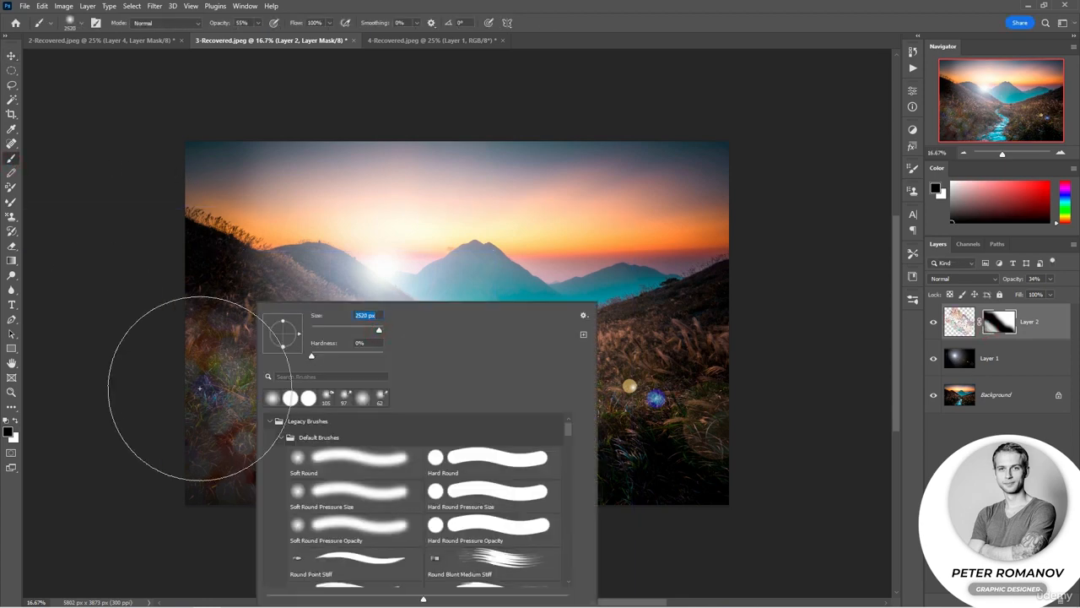
left_click(200, 389)
left_click(329, 456)
left_click(958, 499)
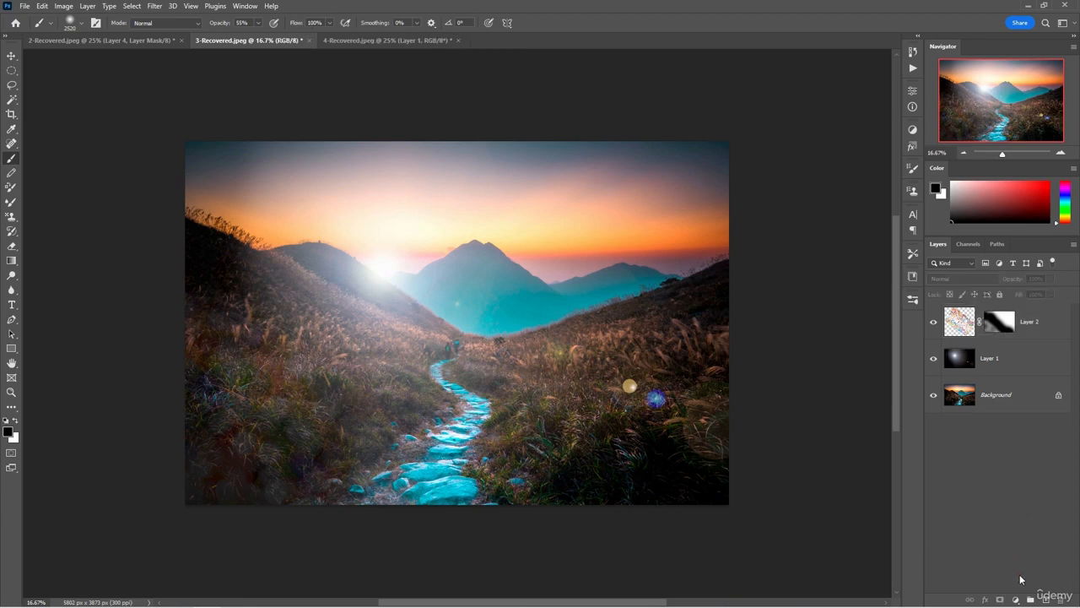
Add a Curves adjustment layer on top, pulling the white point inward and setting the black point to input 6, output 0.
left_click(1015, 598)
left_click(1004, 451)
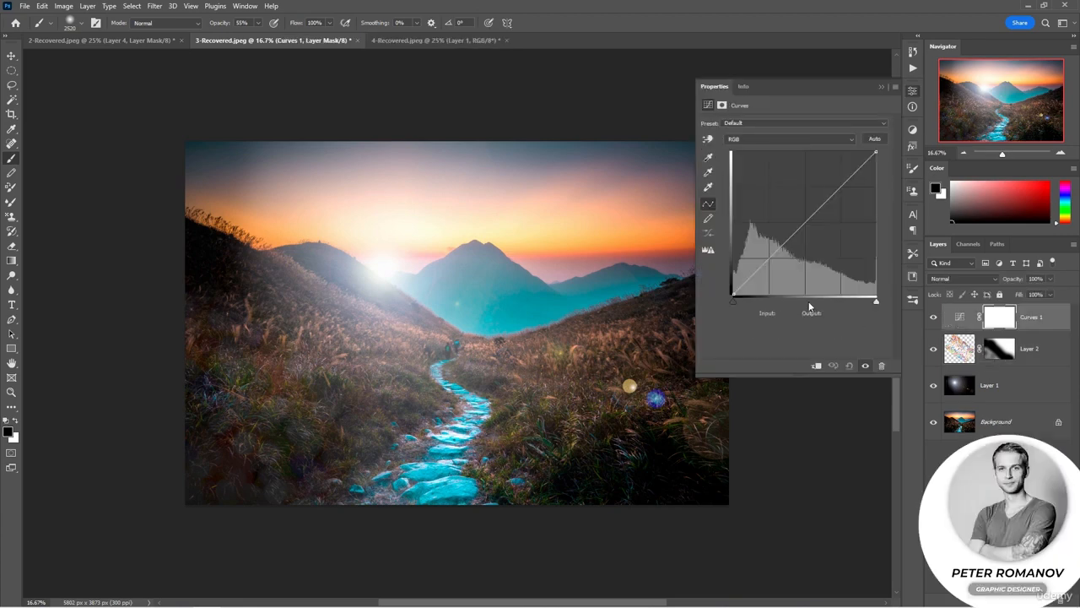
left_click_drag(877, 300, 864, 302)
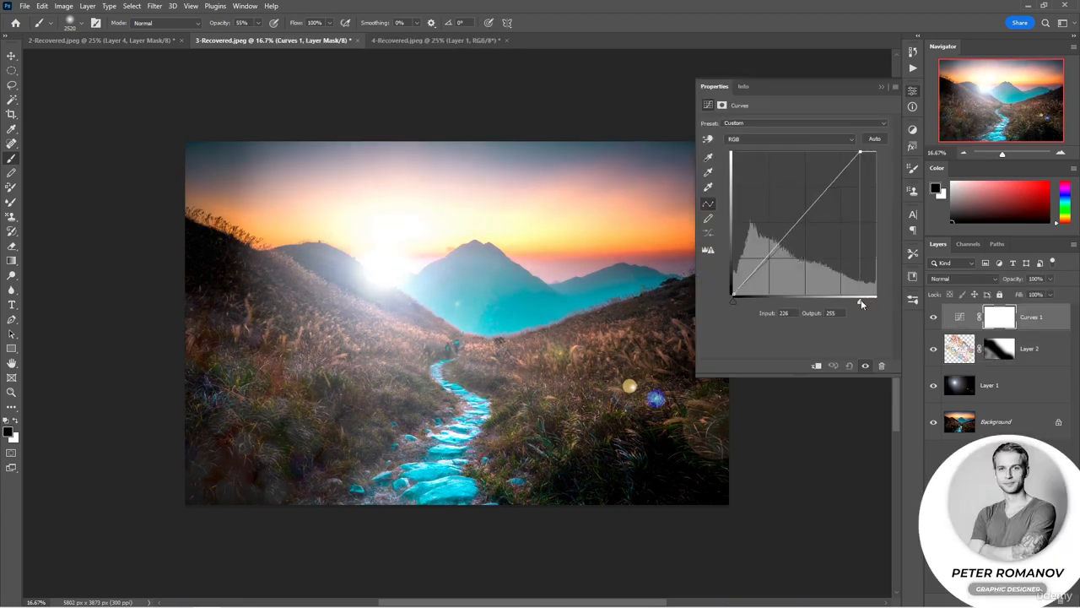
mouse_move(734, 301)
left_mouse_down()
mouse_move(747, 301)
mouse_move(737, 301)
left_mouse_up()
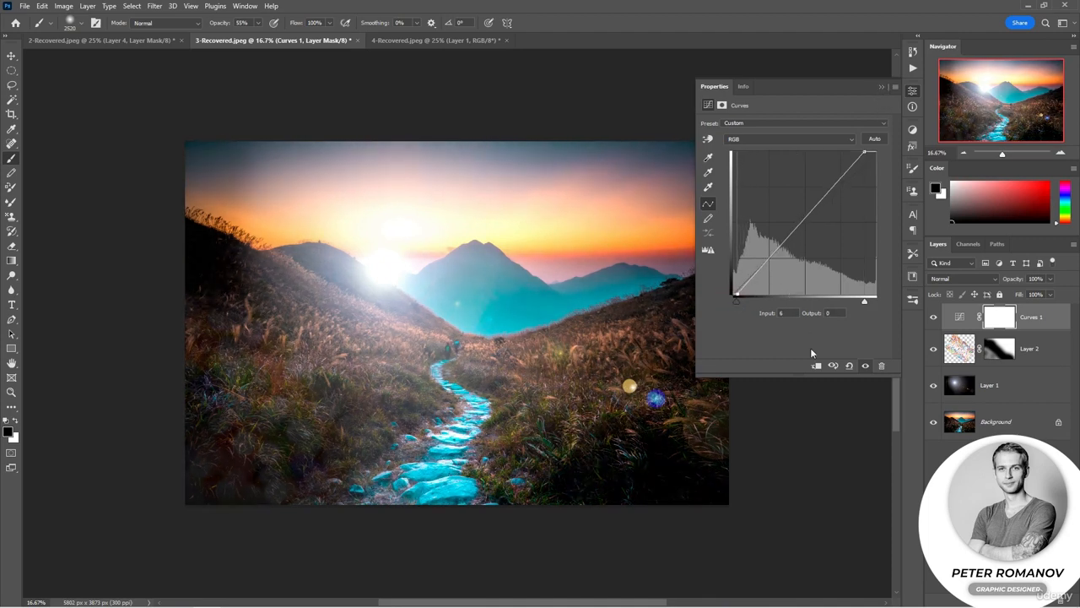
left_click(815, 365)
left_click(815, 366)
left_click(880, 86)
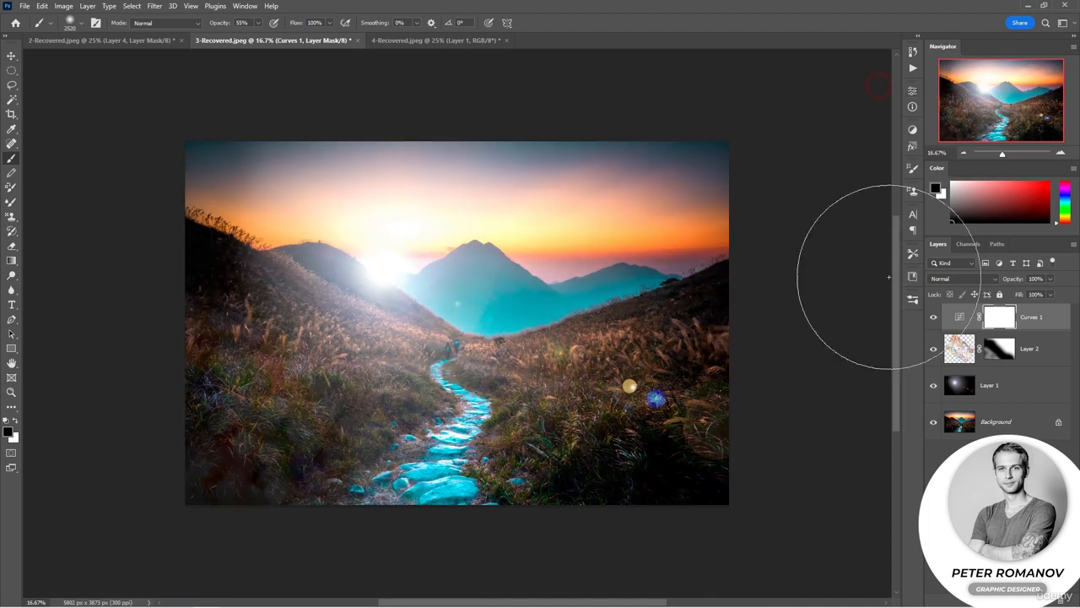
Compare the photo with and without the lens flare layer, and reduce the brush size to 158 px.
left_click(933, 385)
left_click(933, 385)
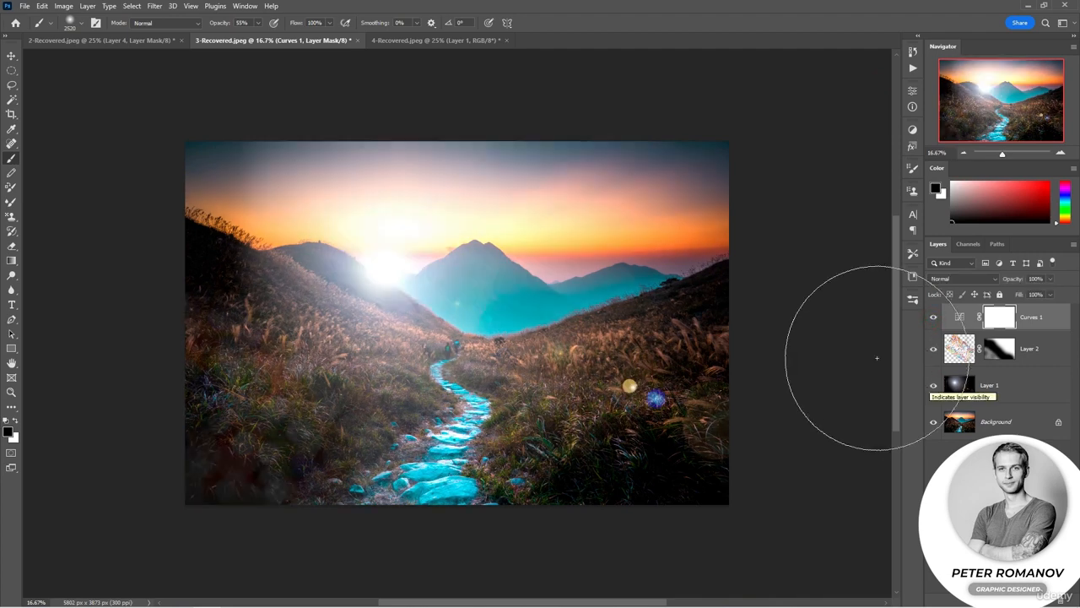
right_click(359, 341)
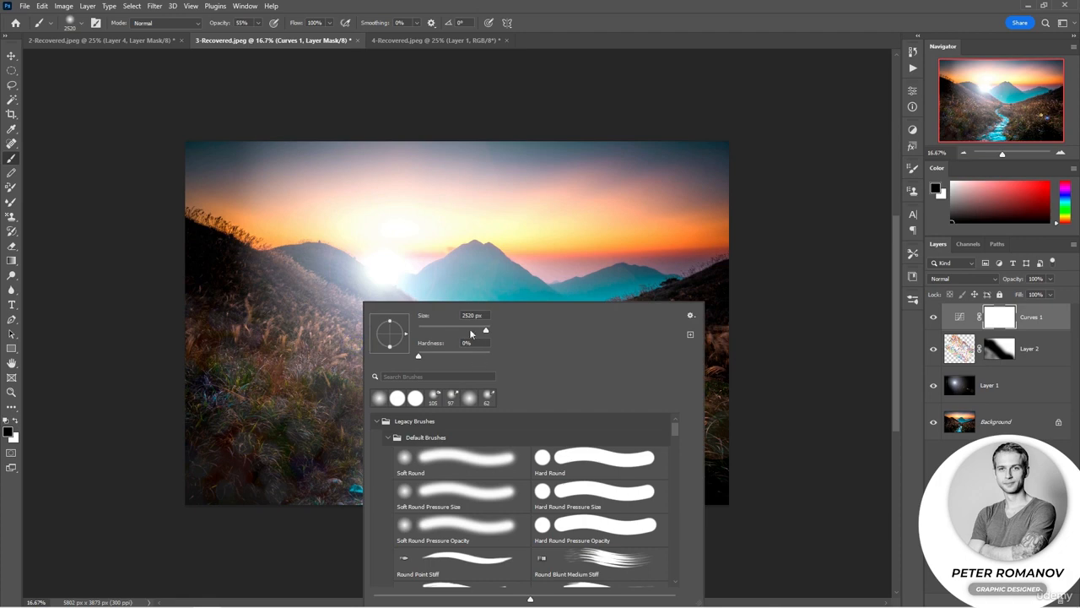
left_click_drag(472, 331, 464, 329)
key("Return")
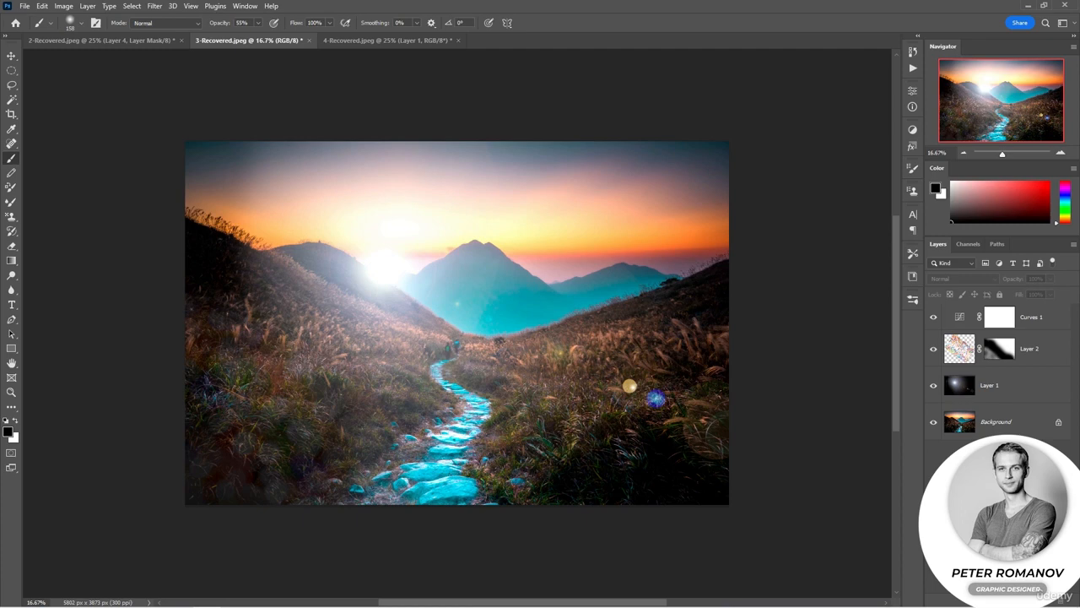
Switch to 2-Recovered.jpeg to review the tent photo with its flame and fog.
left_click(134, 41)
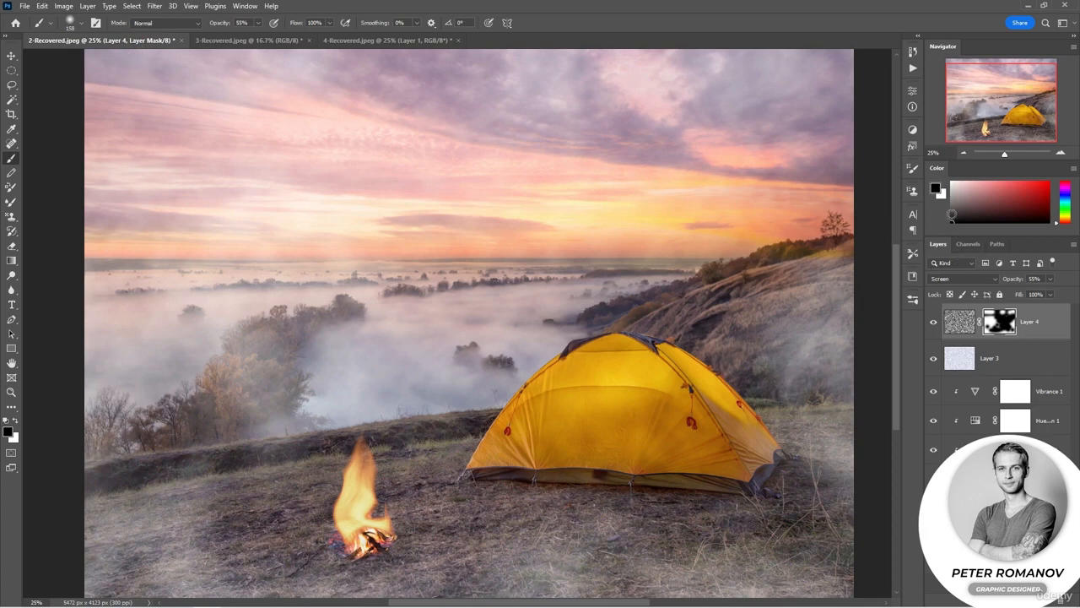
left_click(964, 152)
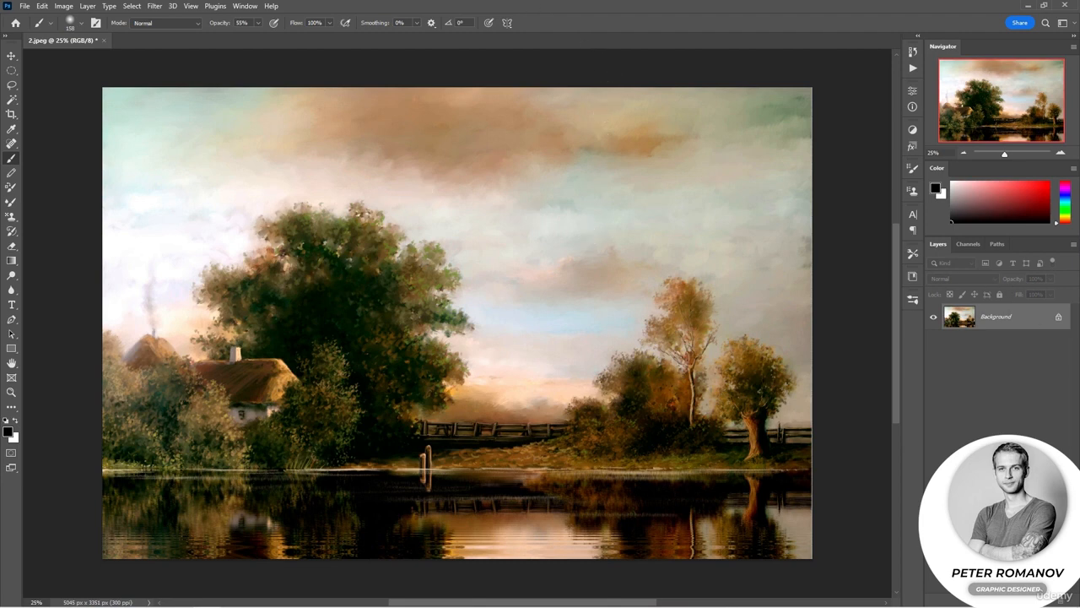
Add a new empty layer above the landscape painting in 2.jpeg and open the Tree render filter for it.
left_click(1043, 602)
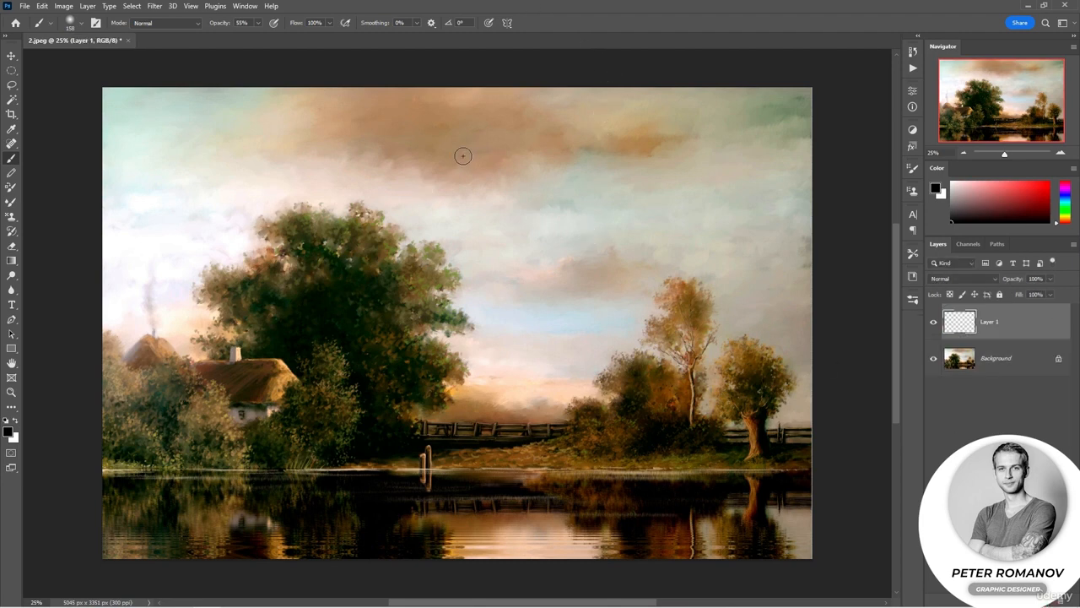
left_click(154, 7)
mouse_move(243, 226)
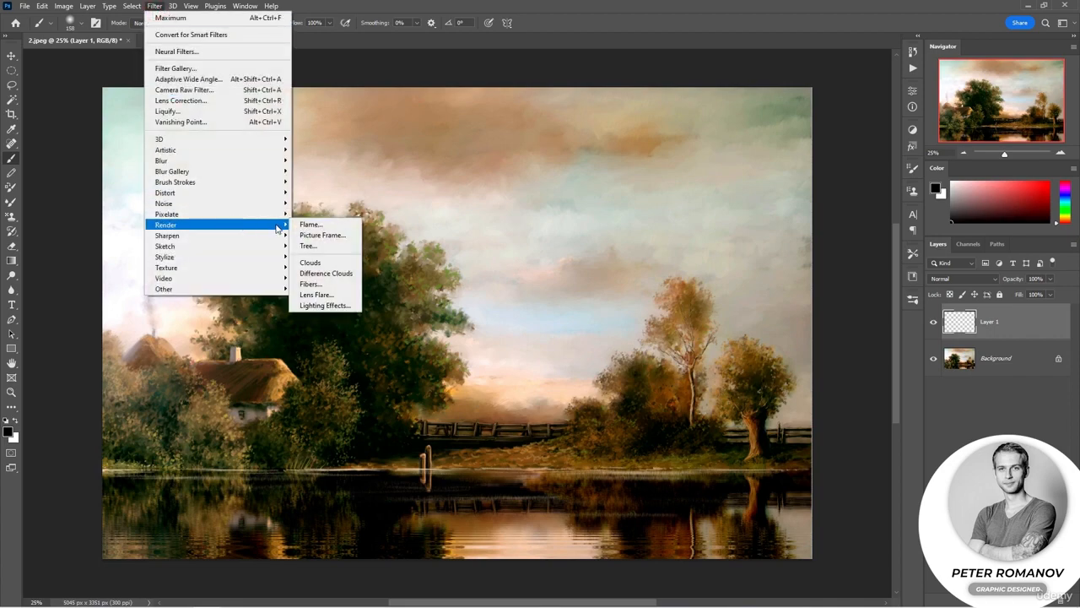
left_click(324, 245)
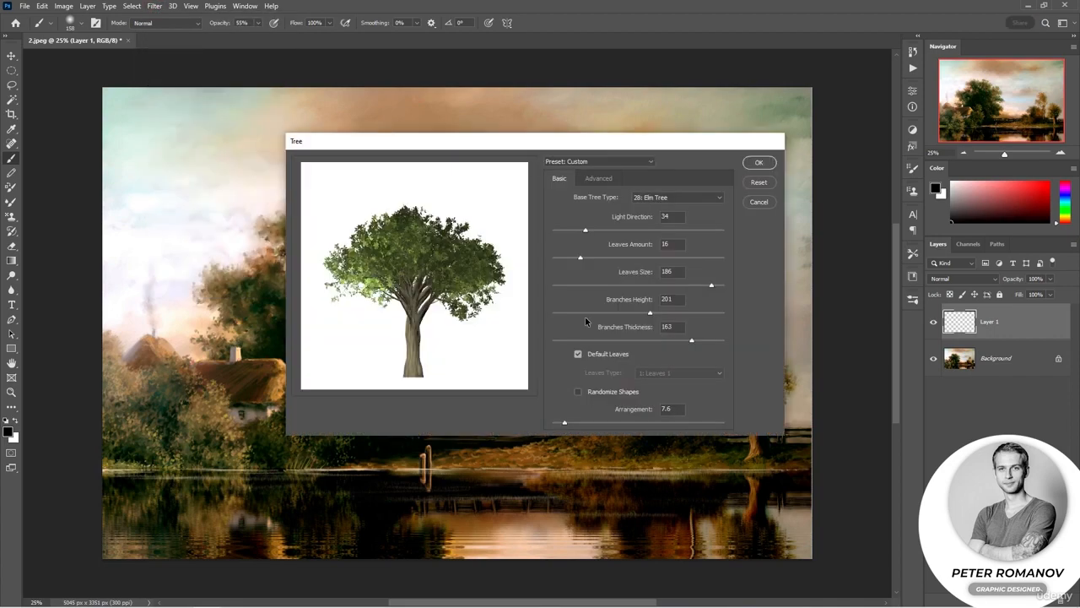
Try the Ficus Microcarpa, Sakura Cherry Blossom and Bamboo base tree types in the filter preview.
left_click(676, 201)
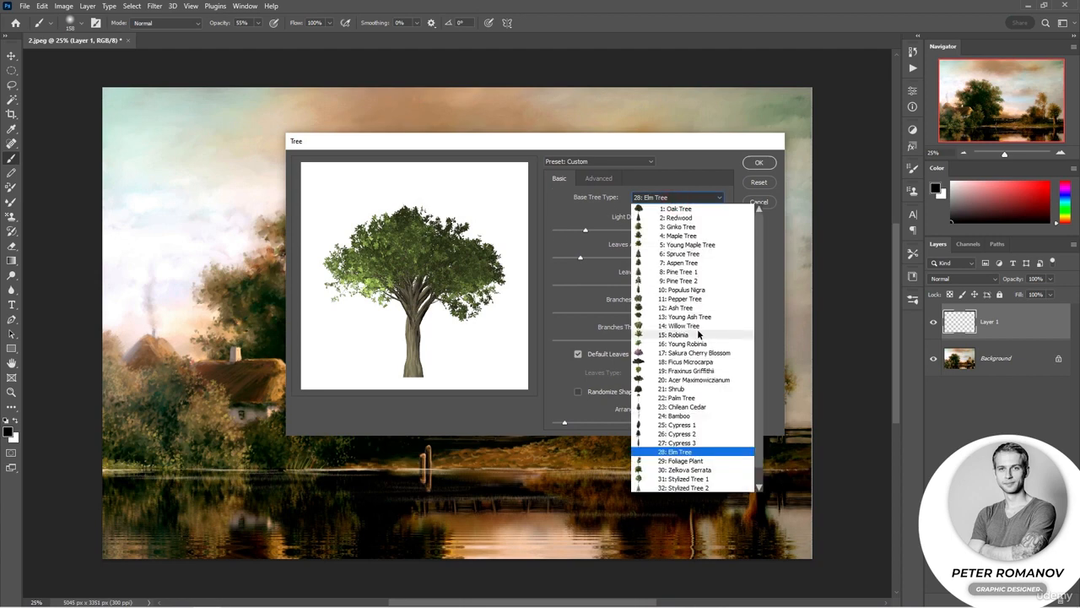
scroll(688, 346, "down", 1)
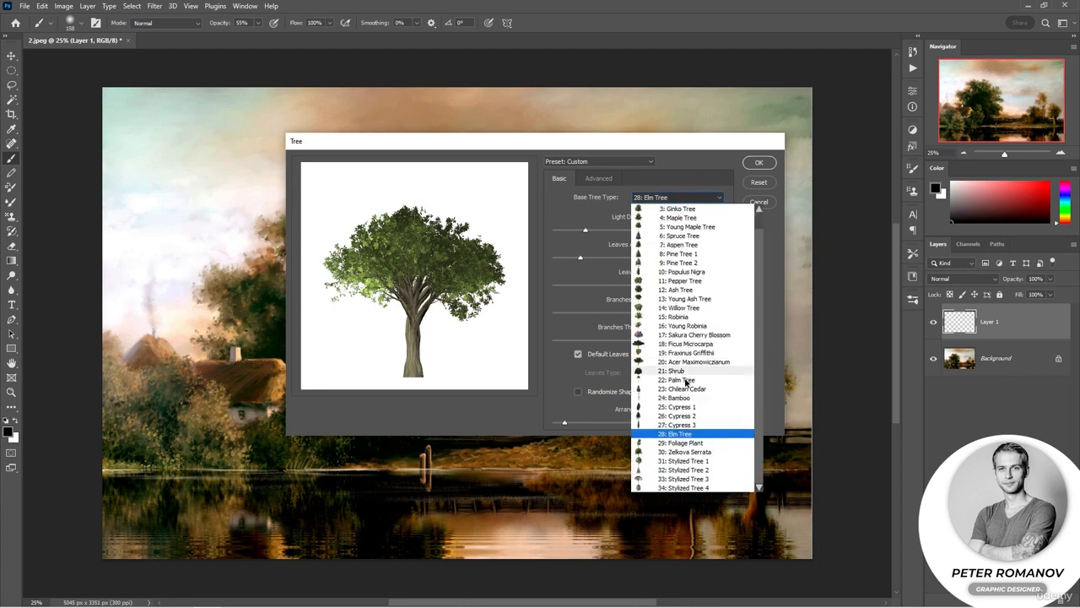
left_click(686, 343)
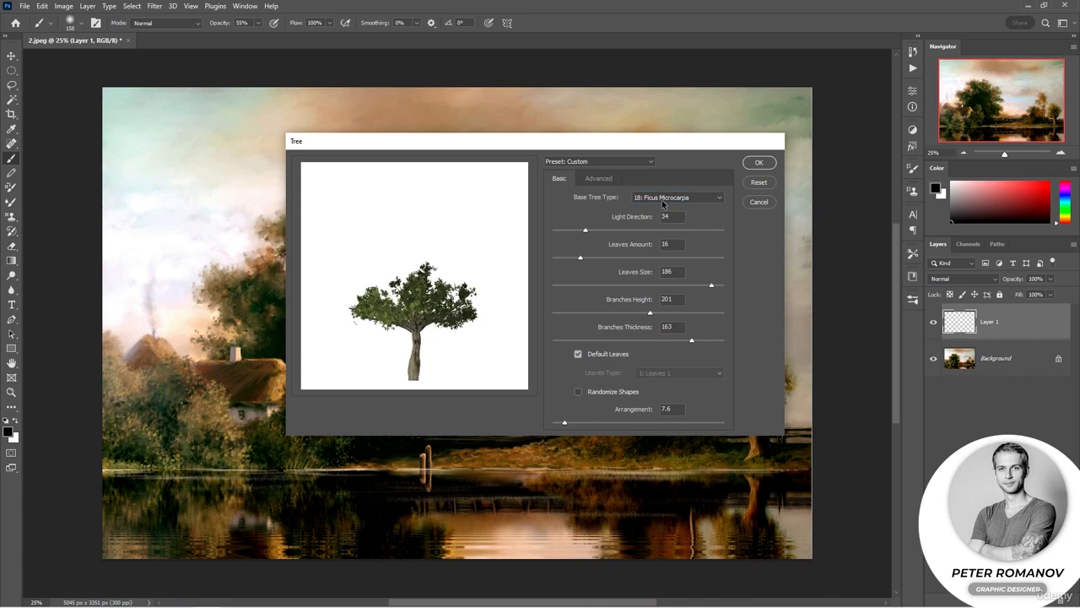
left_click(692, 199)
left_click(679, 357)
left_click(657, 198)
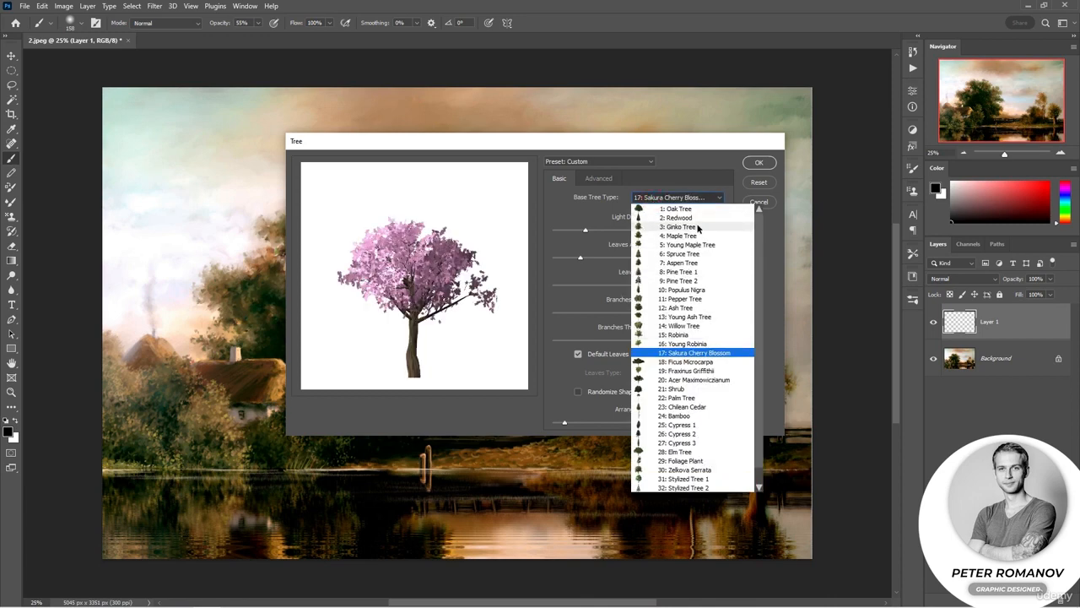
left_click(675, 416)
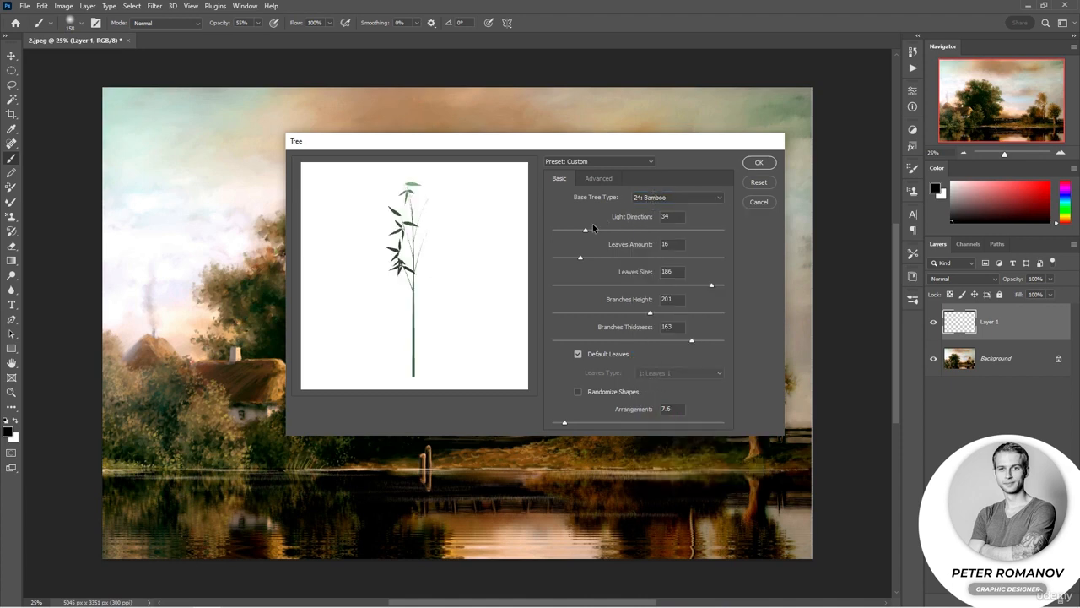
Set the light direction to 65 and change the base tree type to Oak Tree.
left_click_drag(586, 230, 615, 229)
left_click(675, 198)
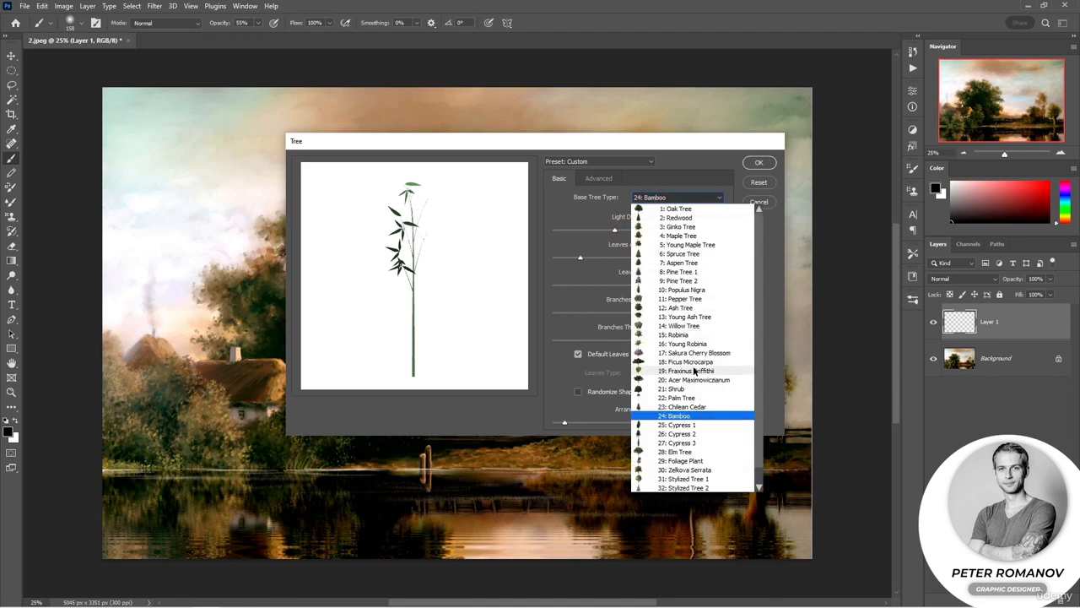
left_click(688, 208)
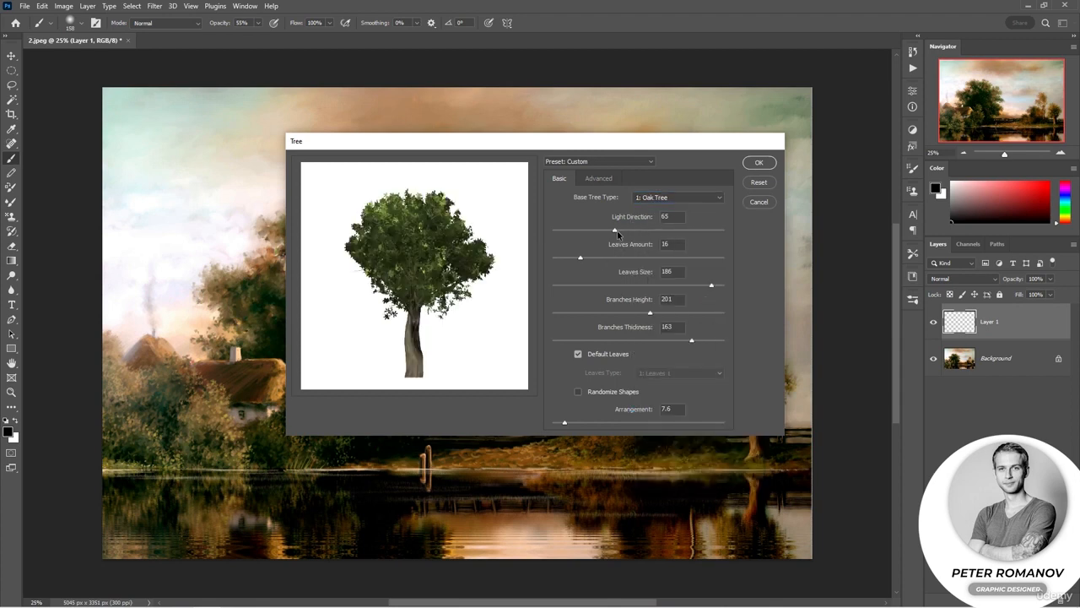
Set the oak's light direction to 172 and move the Tree dialog aside to uncover the painted tree.
left_click_drag(615, 231, 569, 231)
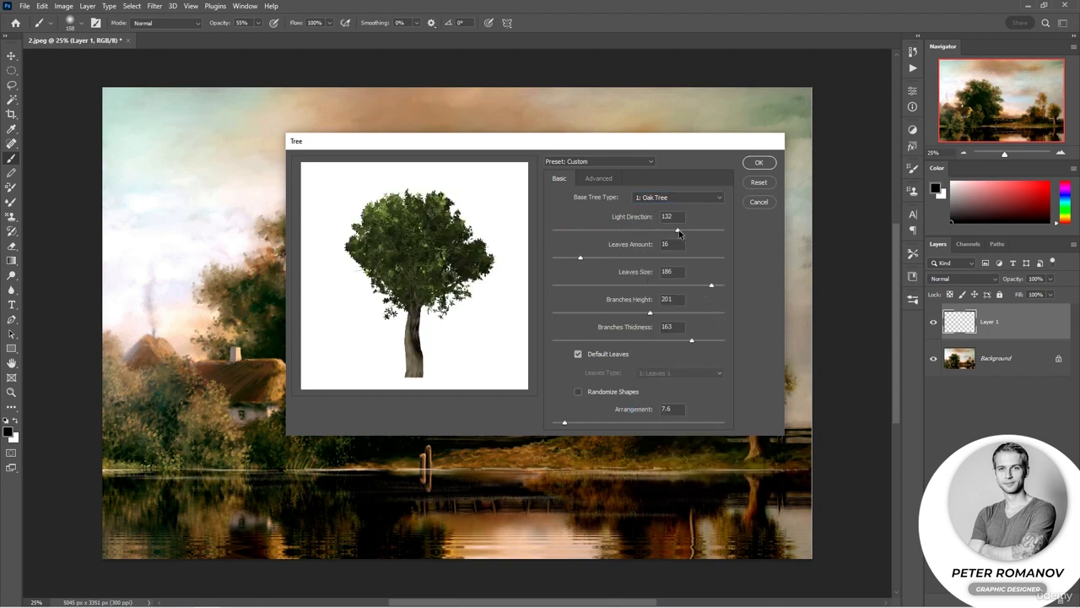
left_click_drag(678, 230, 619, 232)
left_click_drag(557, 139, 835, 173)
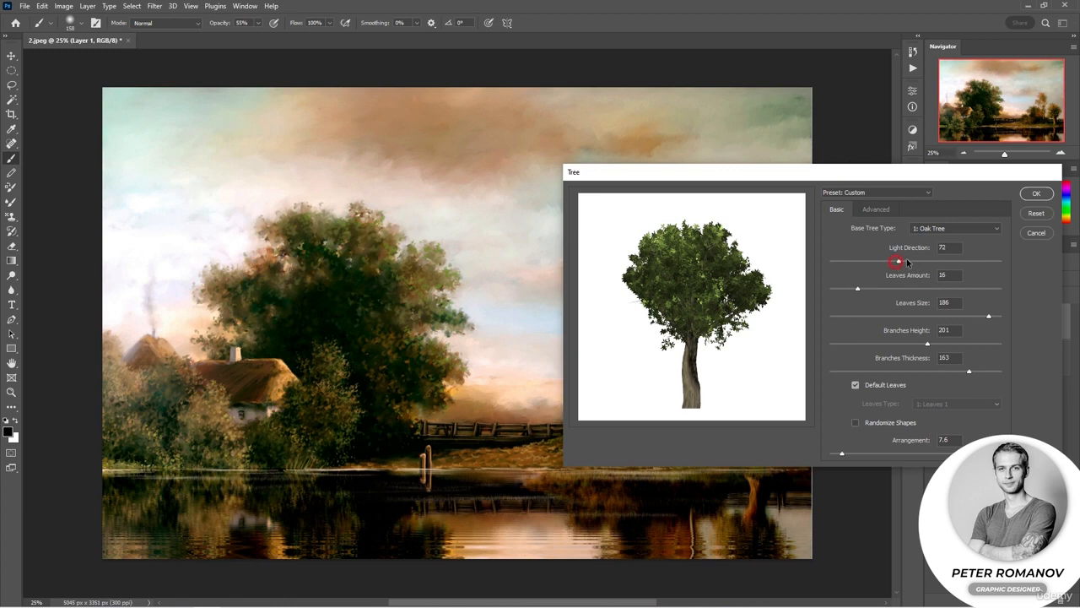
left_click_drag(896, 264, 976, 264)
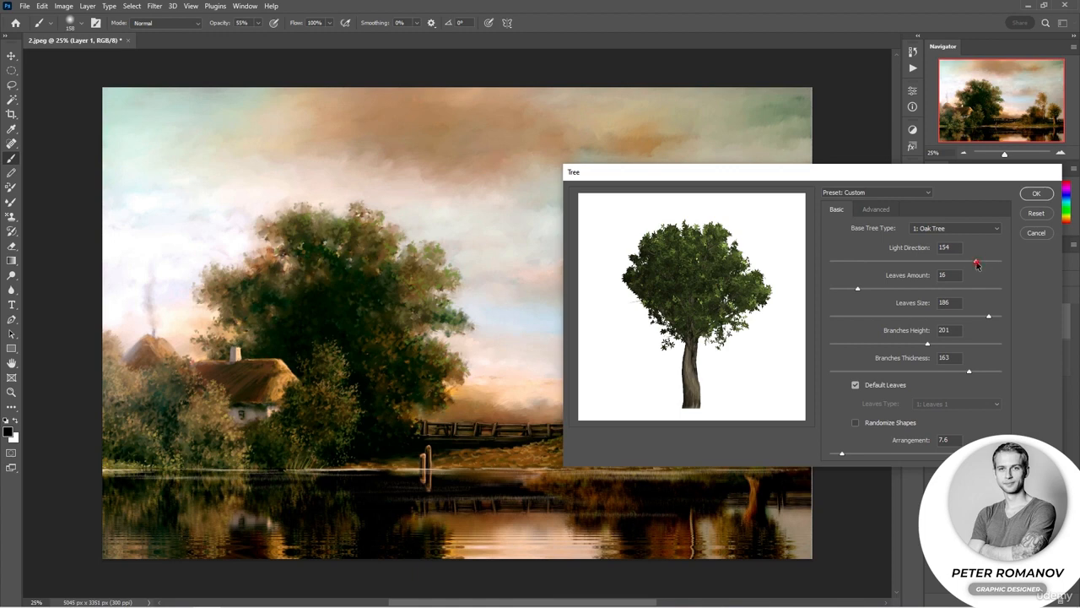
left_click_drag(976, 264, 994, 265)
mouse_move(994, 264)
left_mouse_down()
mouse_move(872, 269)
mouse_move(994, 264)
left_mouse_up()
Set the oak's leaves amount to 43 and its leaves size to 121.
left_click_drag(861, 288, 796, 301)
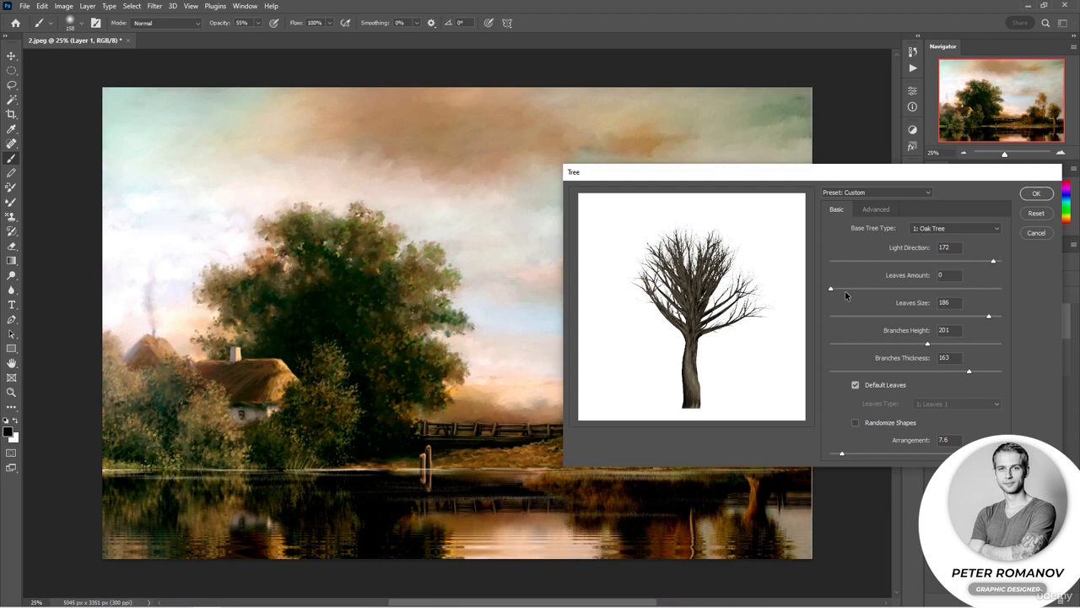
left_click(843, 289)
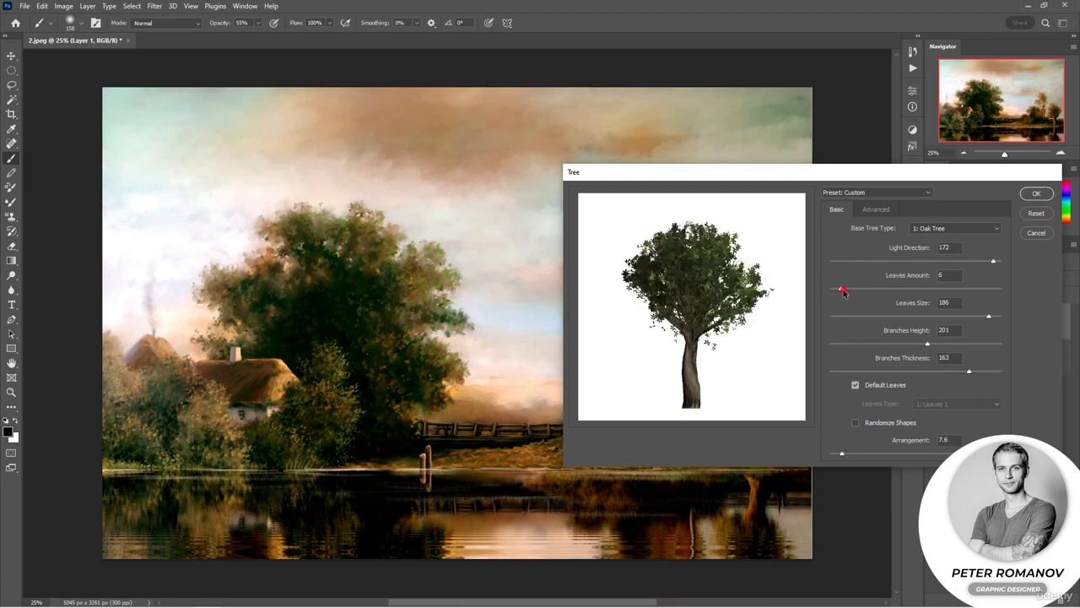
left_click_drag(843, 291, 837, 288)
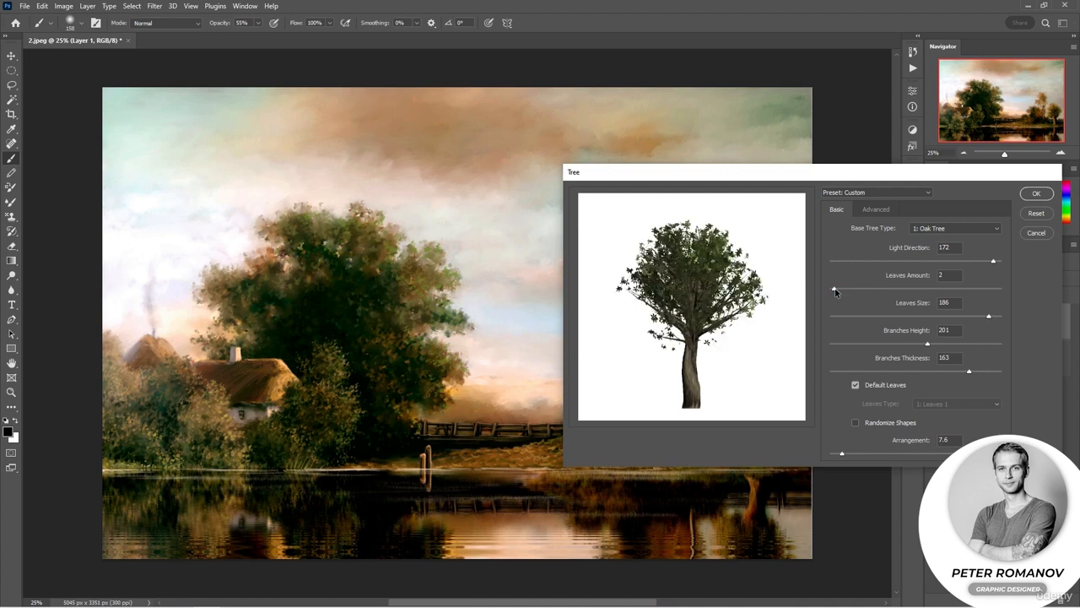
left_click_drag(835, 291, 830, 289)
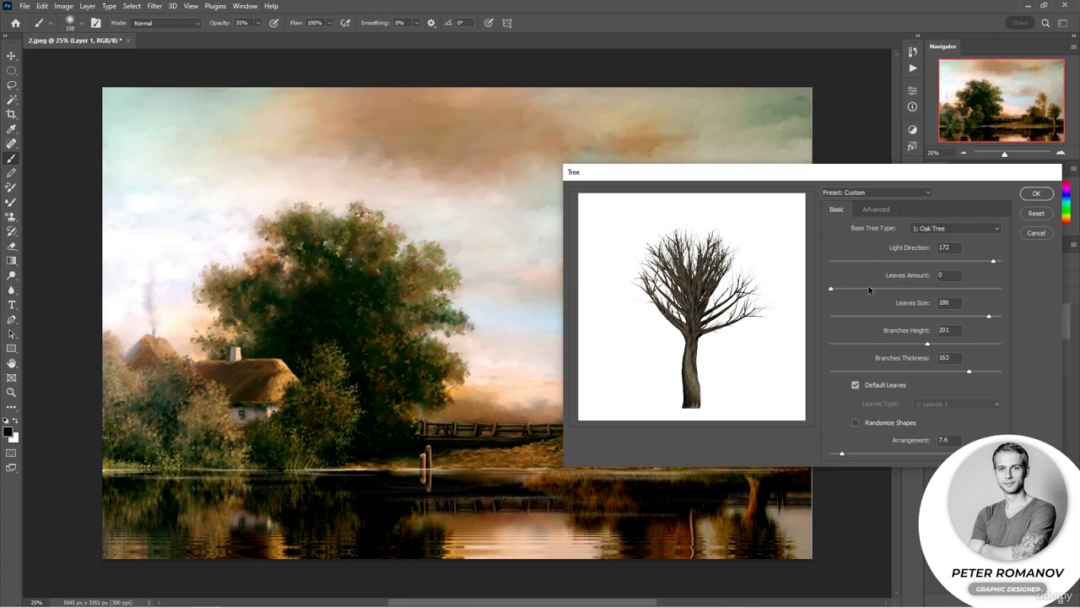
left_click_drag(841, 291, 904, 292)
left_click_drag(989, 315, 854, 315)
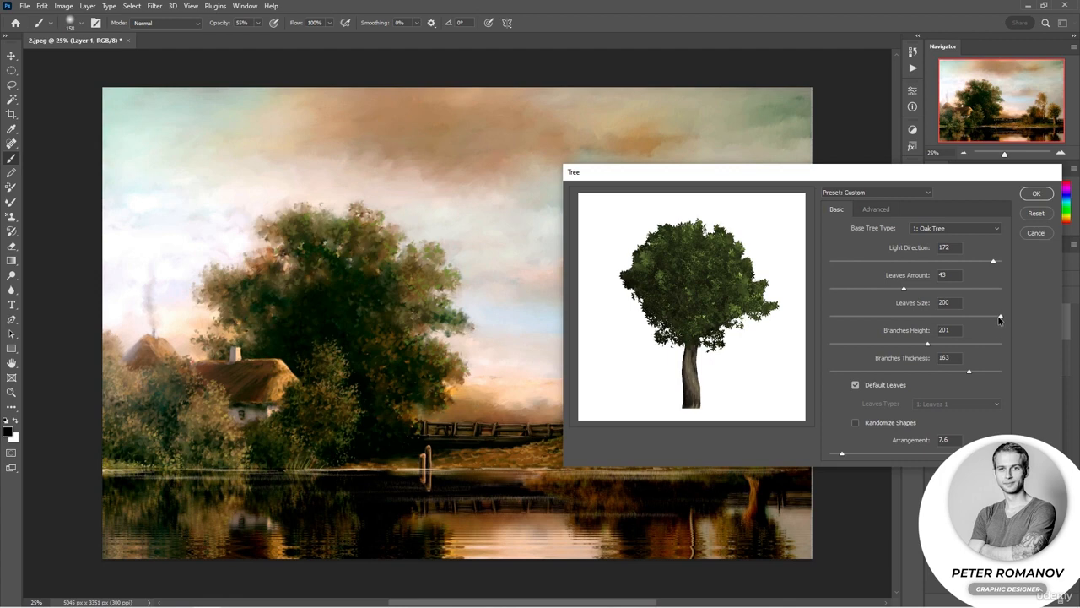
left_click_drag(1000, 319, 915, 319)
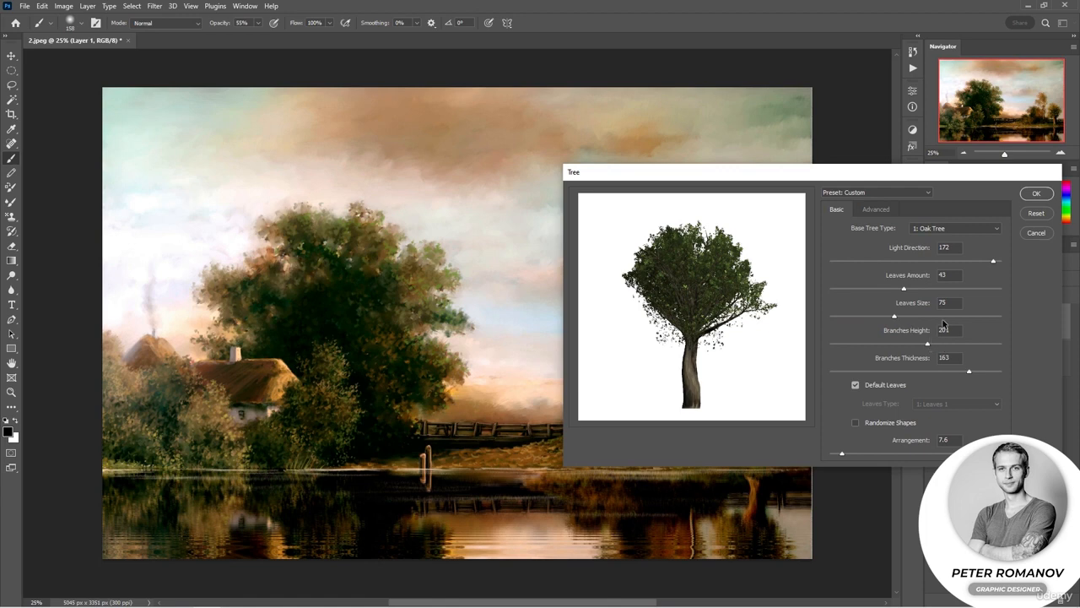
left_click(934, 316)
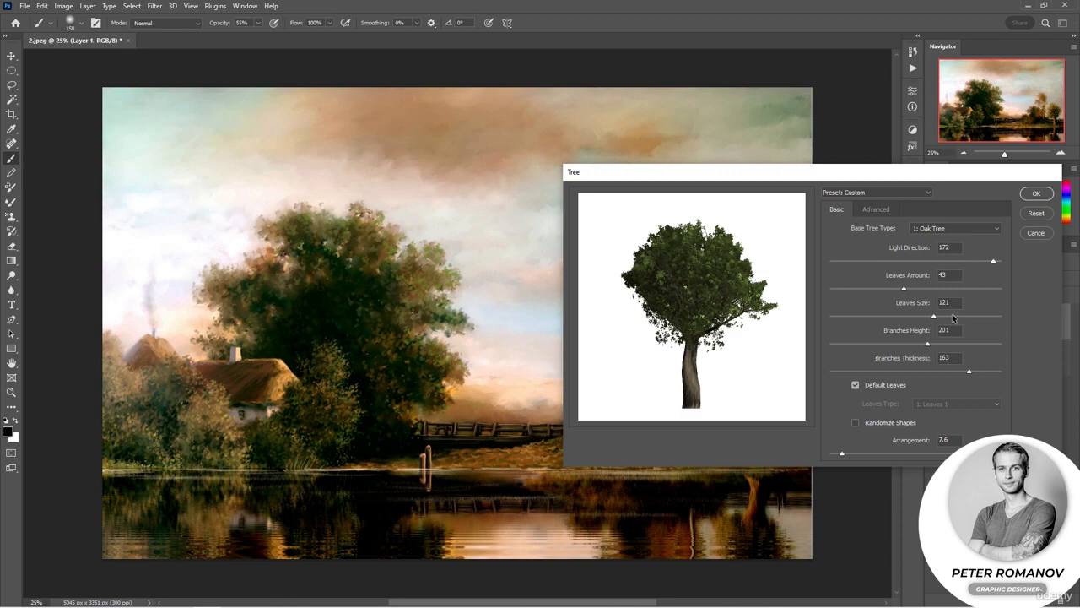
Set the branches height to 192 and the arrangement to 71.5, briefly testing Randomize Shapes in between.
left_click_drag(926, 346, 882, 350)
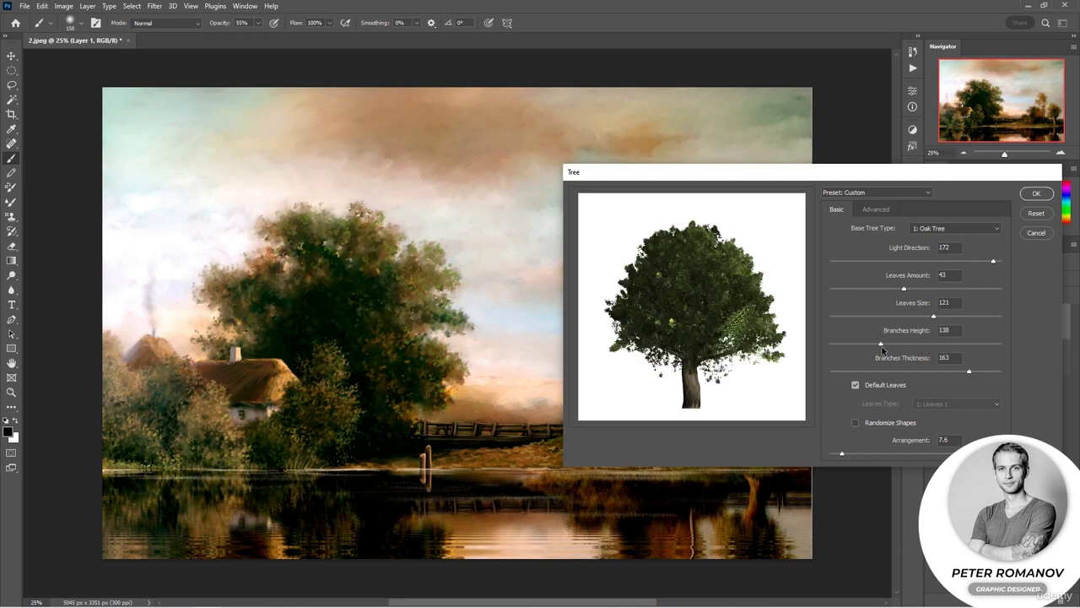
left_click(976, 345)
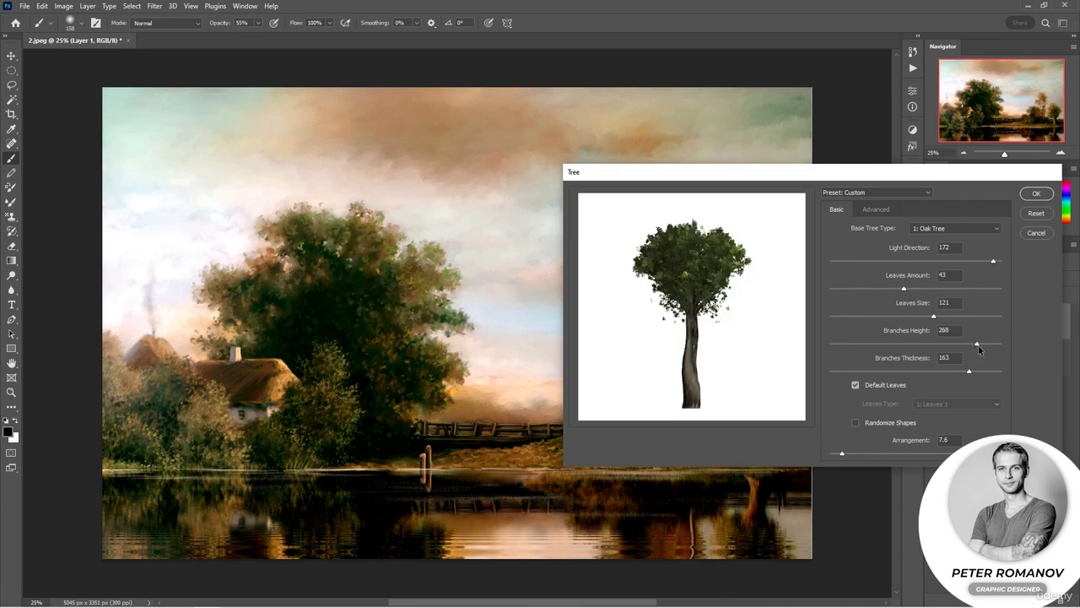
left_click_drag(977, 348, 934, 346)
left_click(883, 424)
left_click(883, 424)
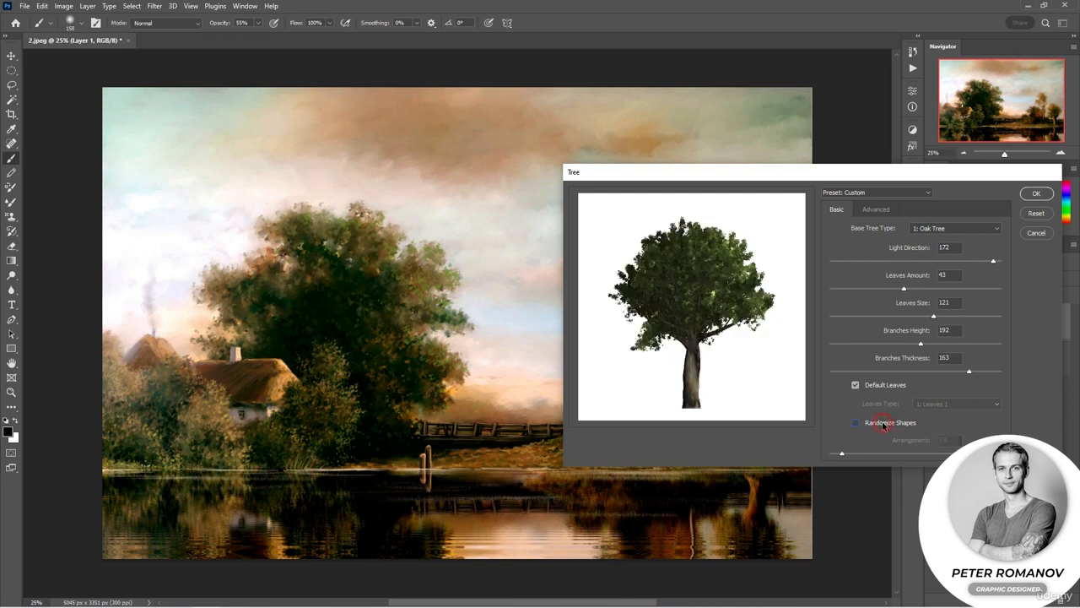
left_click_drag(842, 453, 950, 454)
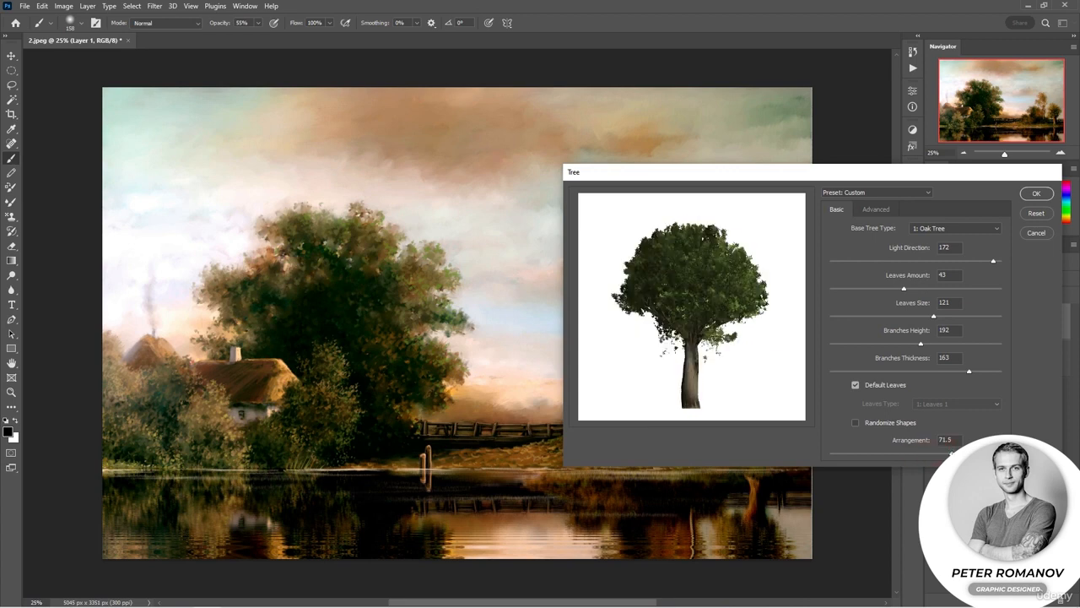
Set the camera tilt to 1 and give the leaves a custom orange colour.
left_click(876, 211)
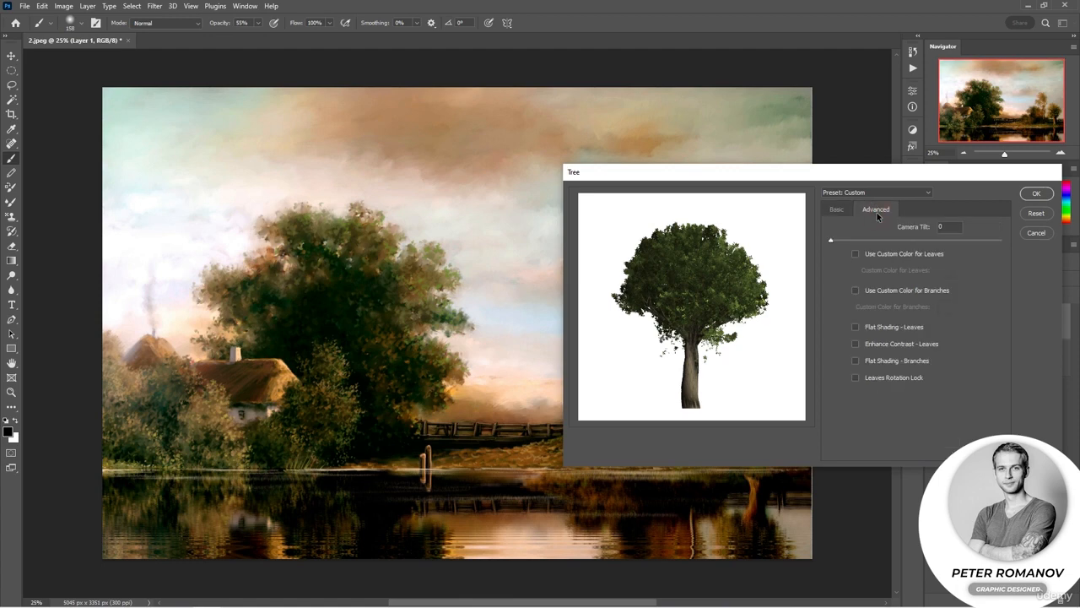
left_click_drag(831, 243, 840, 242)
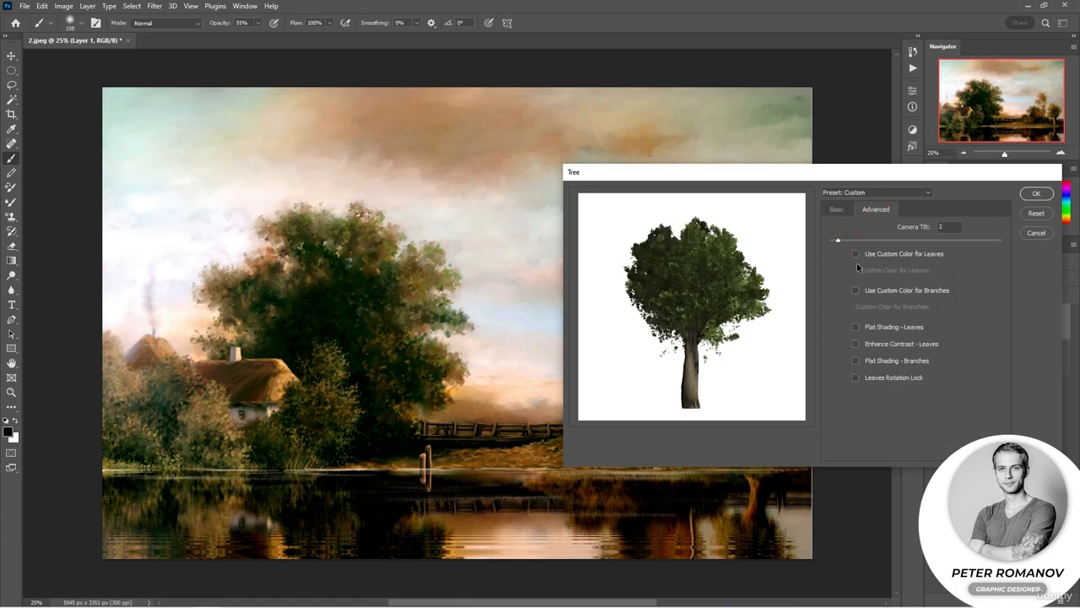
left_click(856, 253)
left_click(945, 270)
left_click_drag(735, 193, 943, 296)
left_click_drag(925, 369, 917, 308)
left_click(798, 458)
Enable a custom colour for the branches and set it to blue.
left_click(880, 291)
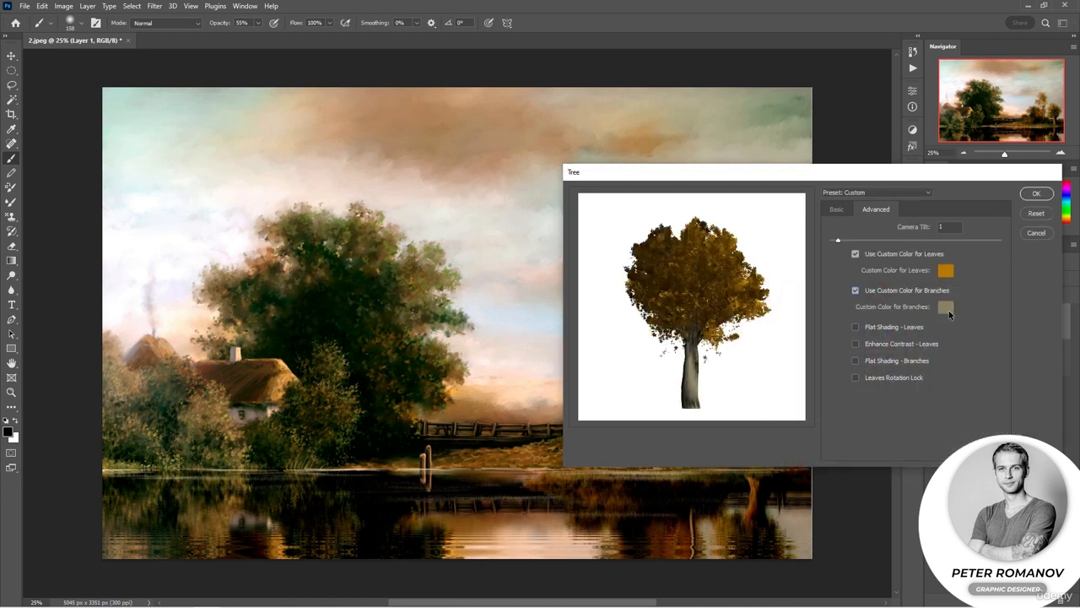
left_click(947, 308)
left_click(762, 219)
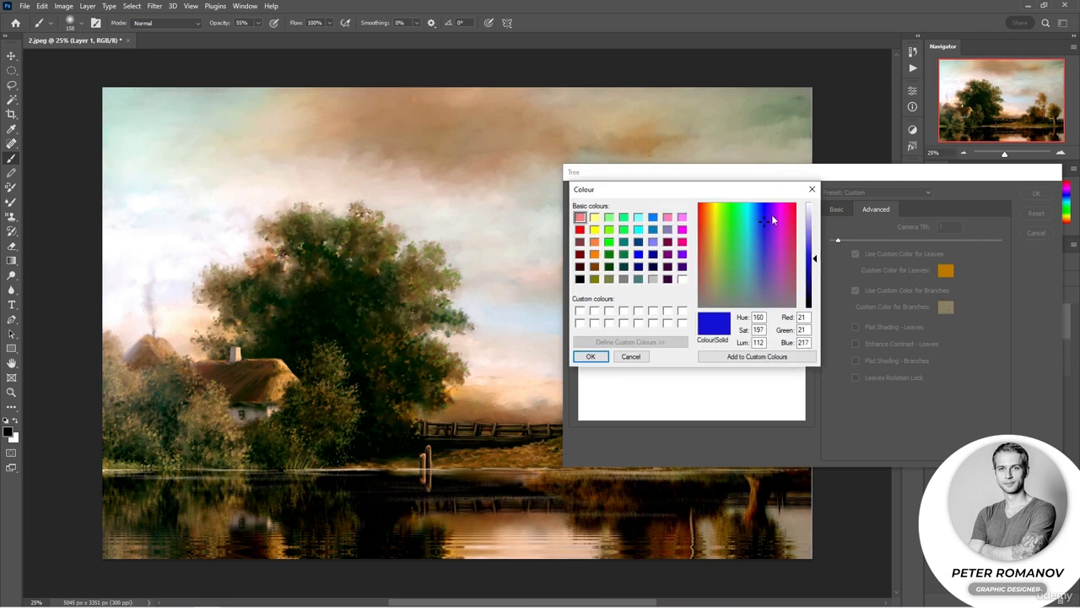
left_click(599, 354)
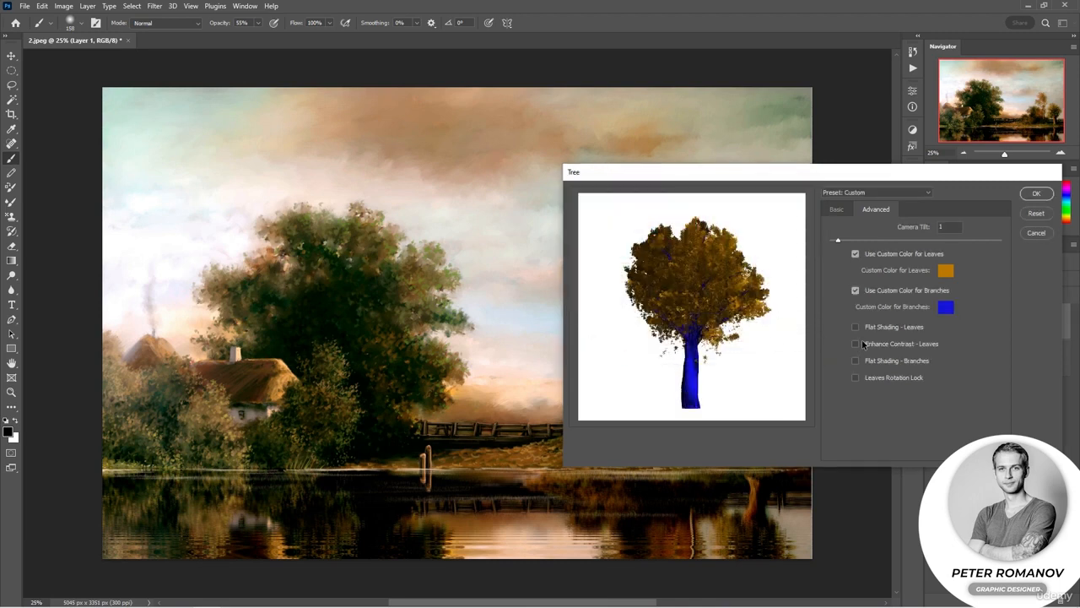
Try olive for the branches' custom colour, and settle on a dark brown of about RGB 79, 62, 49.
left_click(945, 307)
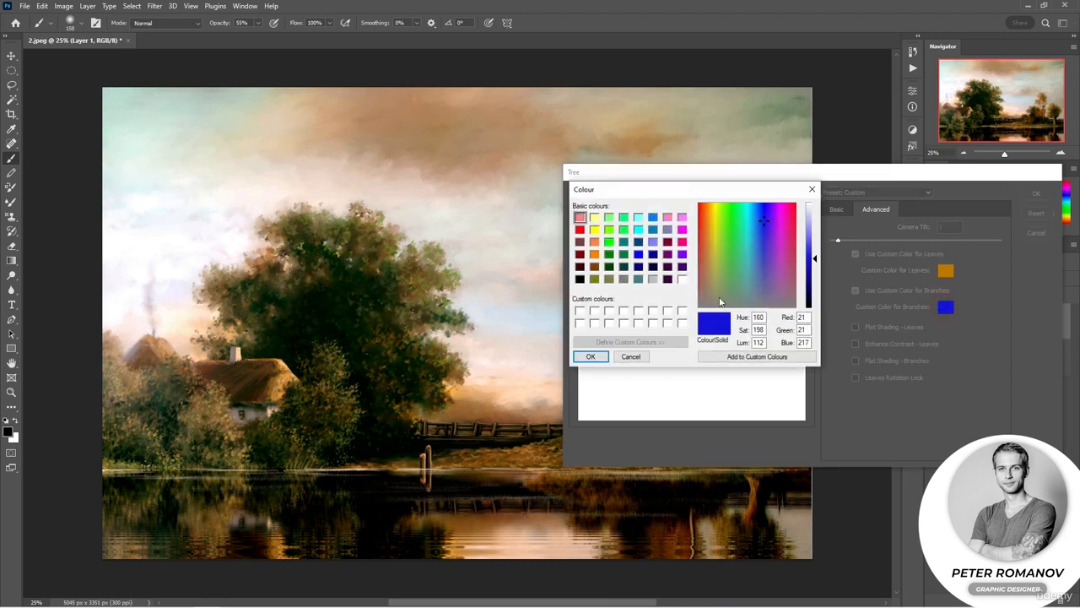
left_click(594, 278)
left_click(593, 356)
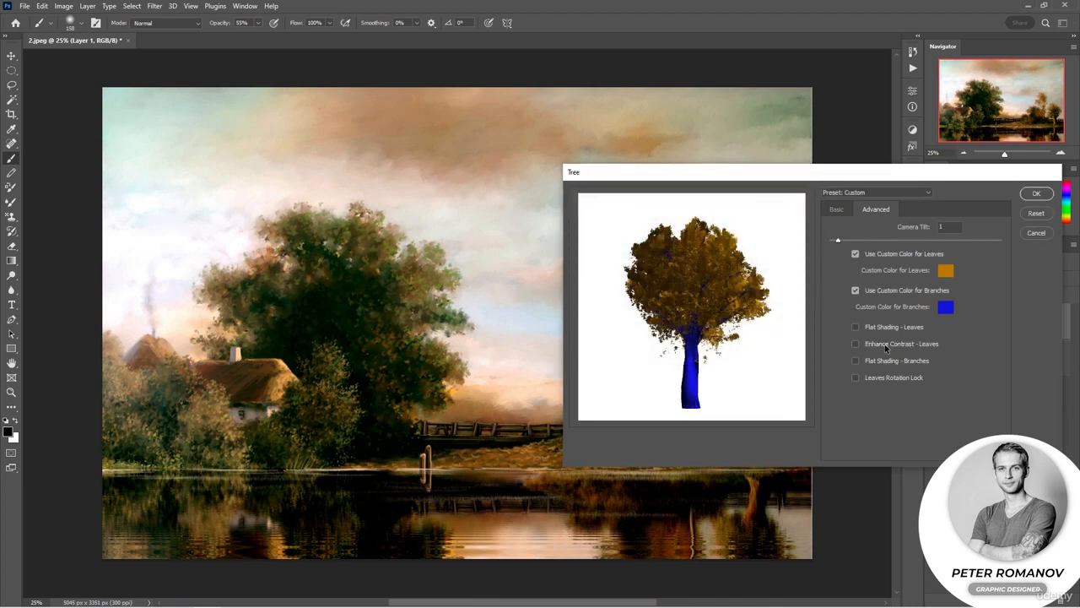
left_click(945, 308)
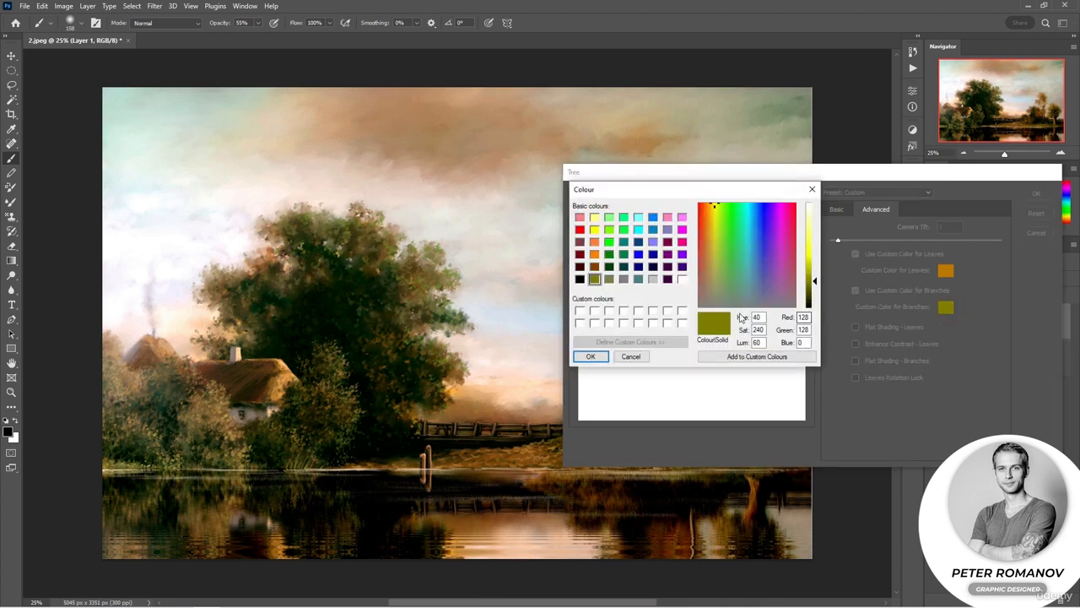
left_click(706, 283)
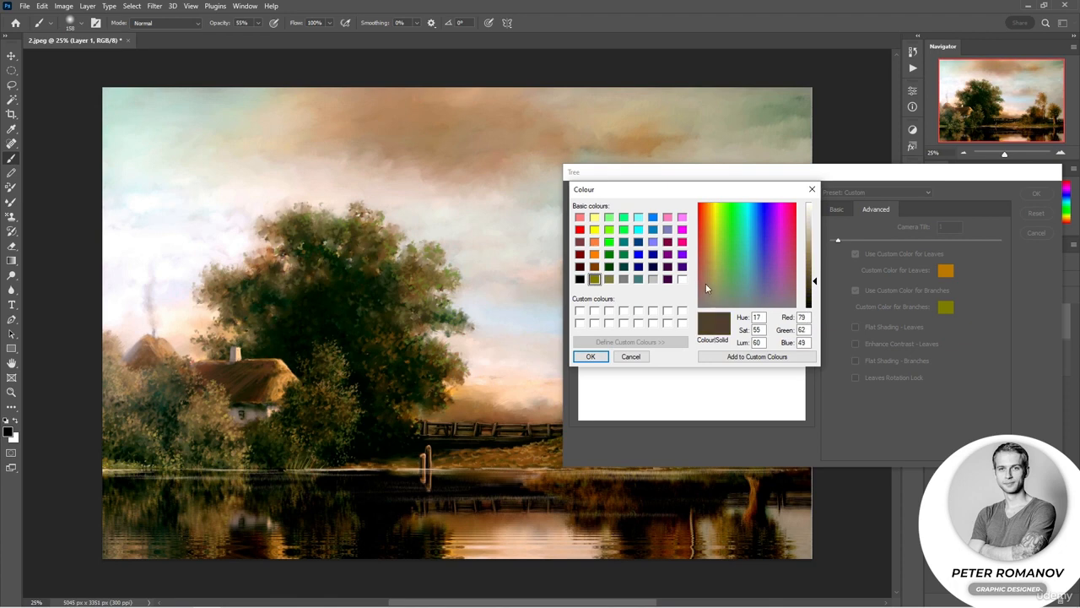
left_click(591, 356)
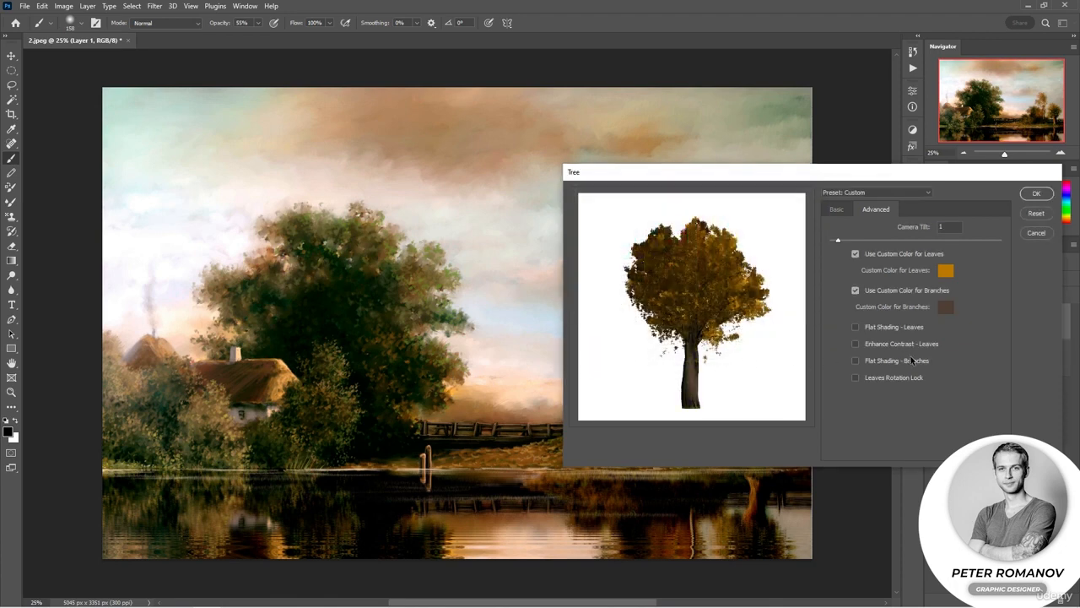
Preview Flat Shading - Leaves and Enhance Contrast - Leaves one after the other, switching each off again.
left_click(880, 328)
left_click(880, 328)
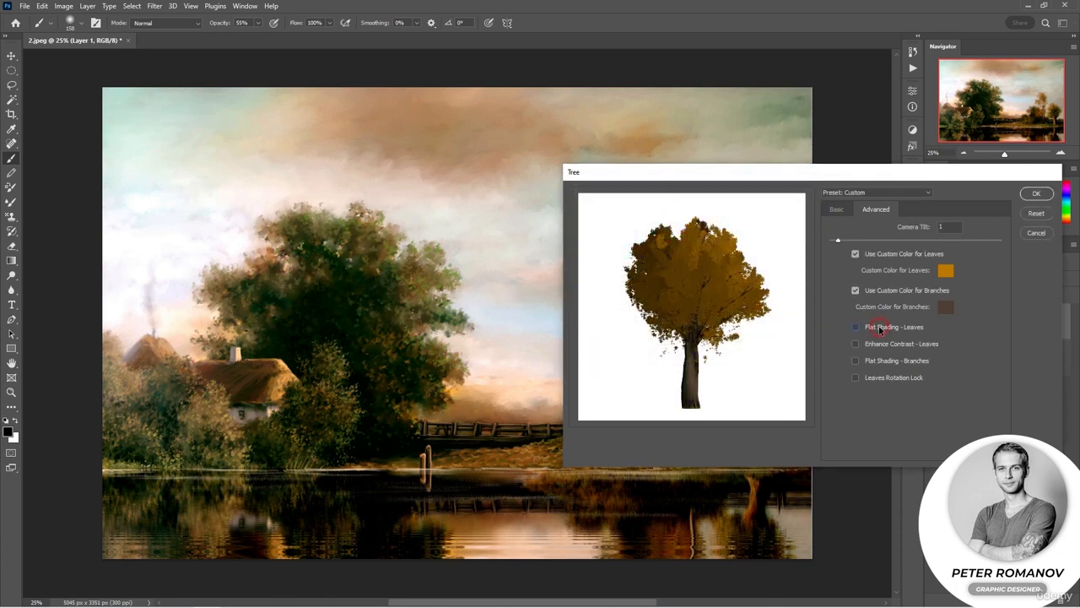
left_click(878, 344)
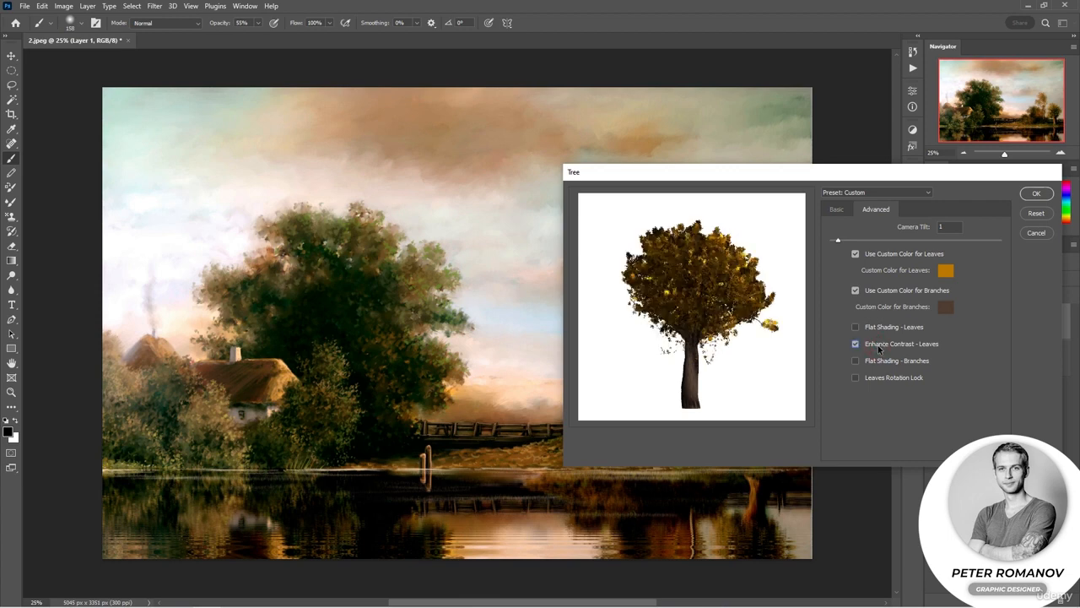
left_click(878, 344)
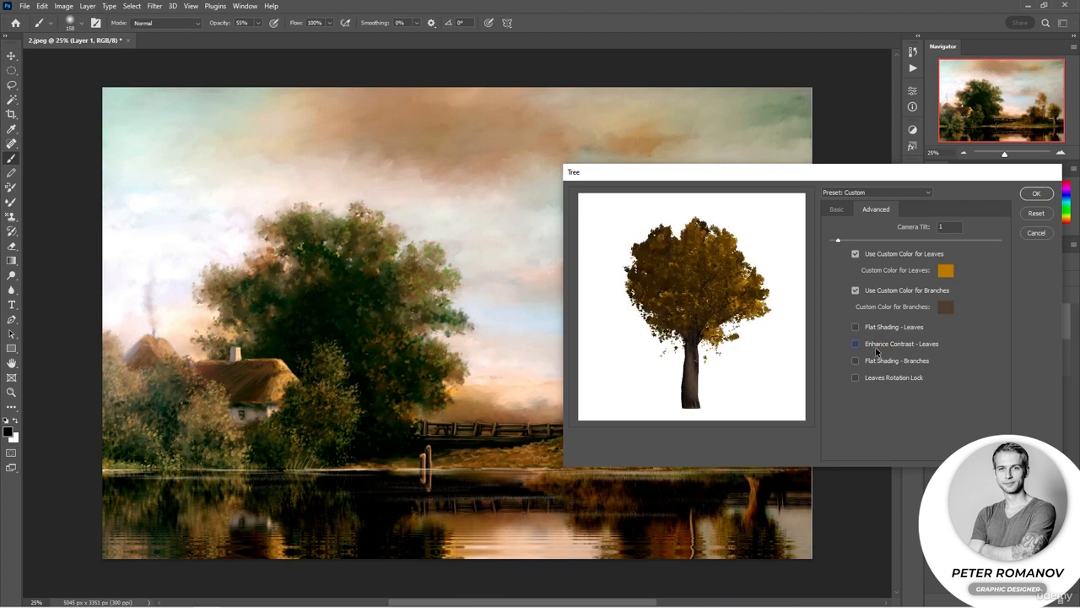
Enable Enhance Contrast - Leaves and Leaves Rotation Lock, testing Flat Shading - Branches and leaving it off.
left_click(875, 378)
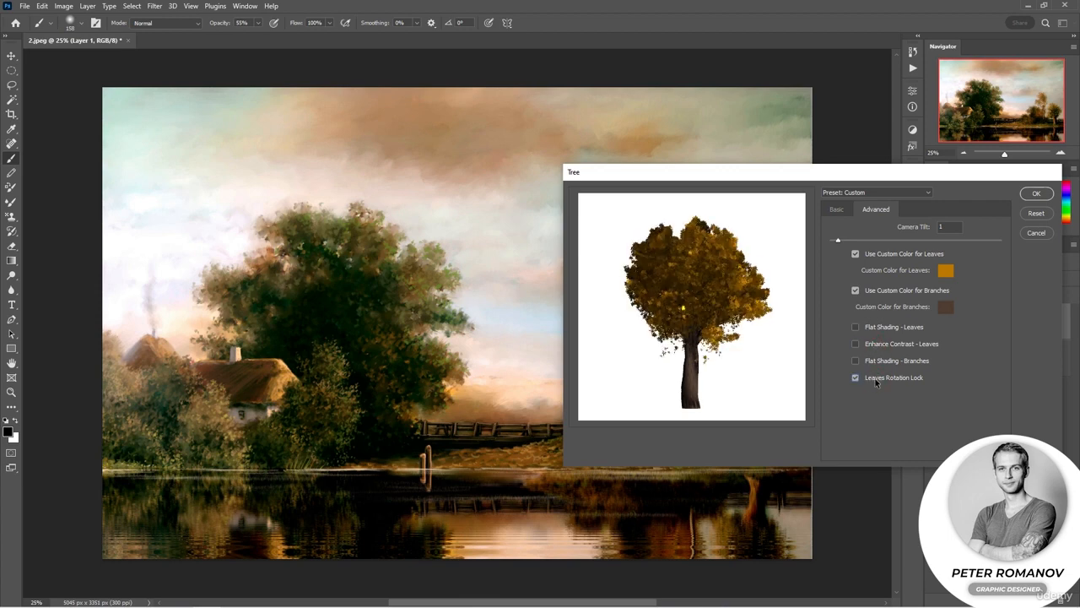
left_click(880, 346)
left_click(876, 363)
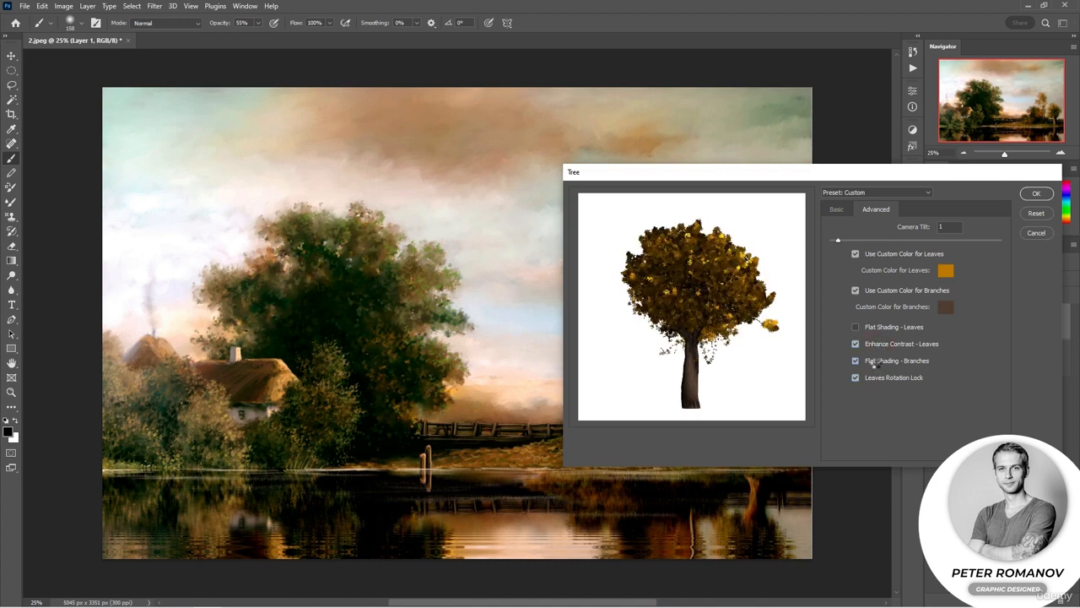
left_click(872, 381)
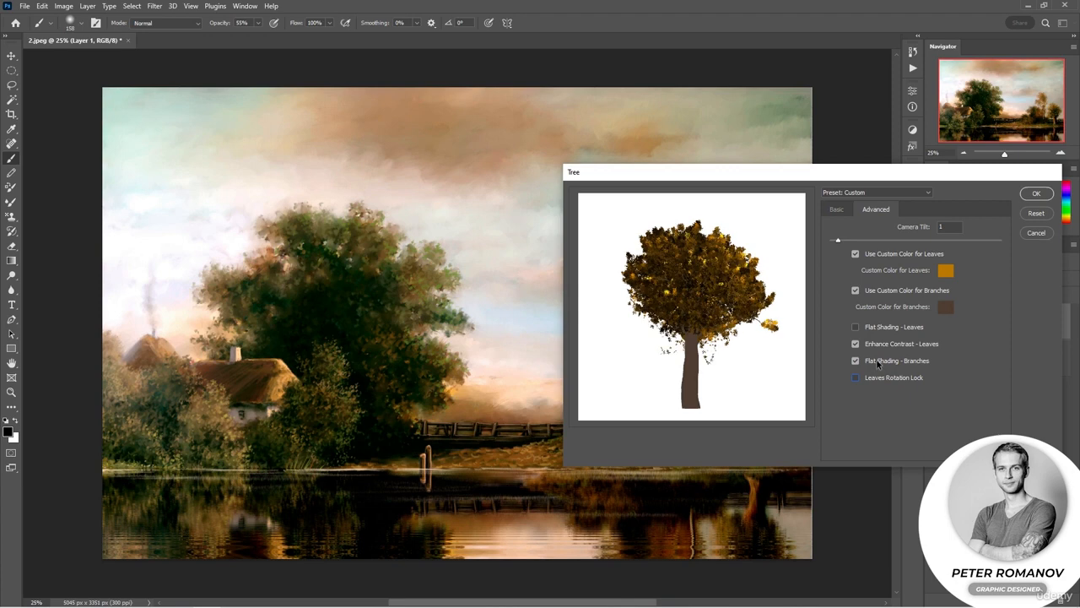
left_click(877, 361)
left_click(875, 380)
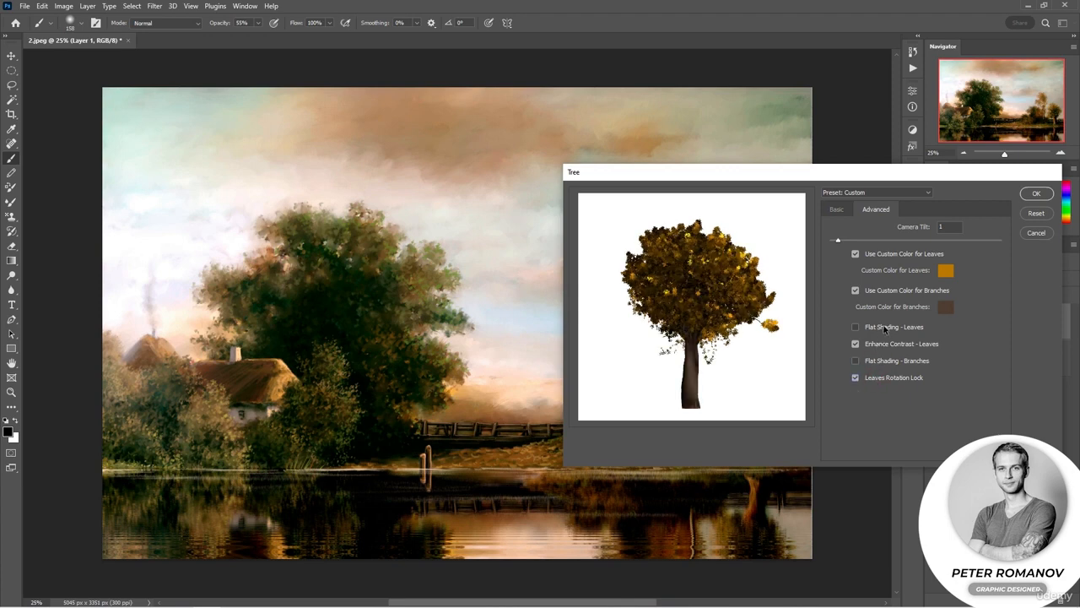
Try Stylized Tree 3 as the base tree type in the Tree filter.
left_click(836, 209)
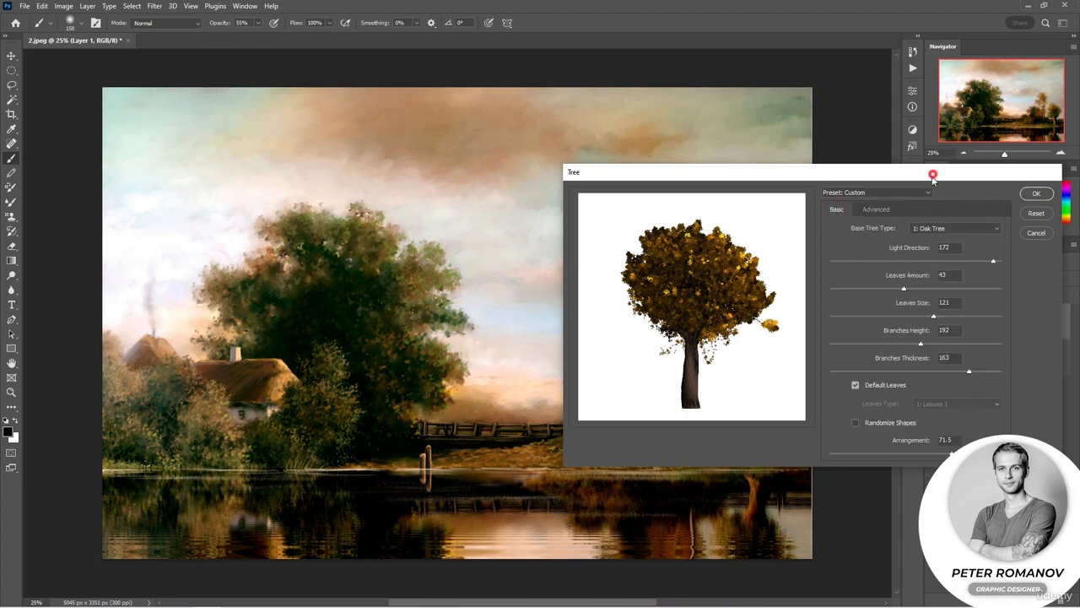
mouse_move(935, 172)
left_mouse_down()
mouse_move(745, 125)
mouse_move(918, 184)
left_mouse_up()
left_click(932, 244)
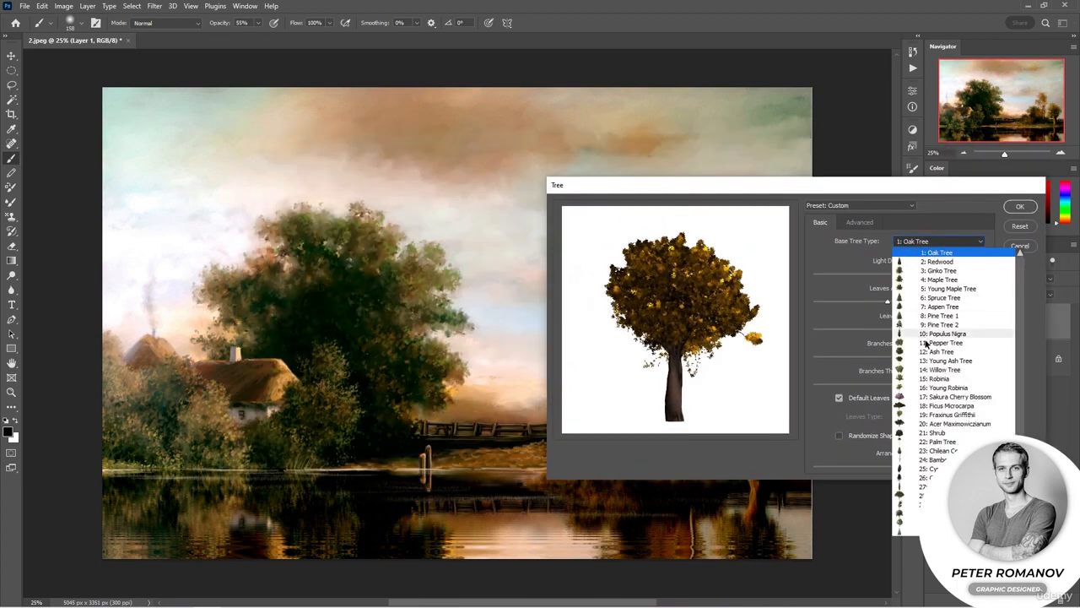
scroll(934, 363, "down", 1)
scroll(935, 369, "up", 1)
scroll(935, 418, "down", 1)
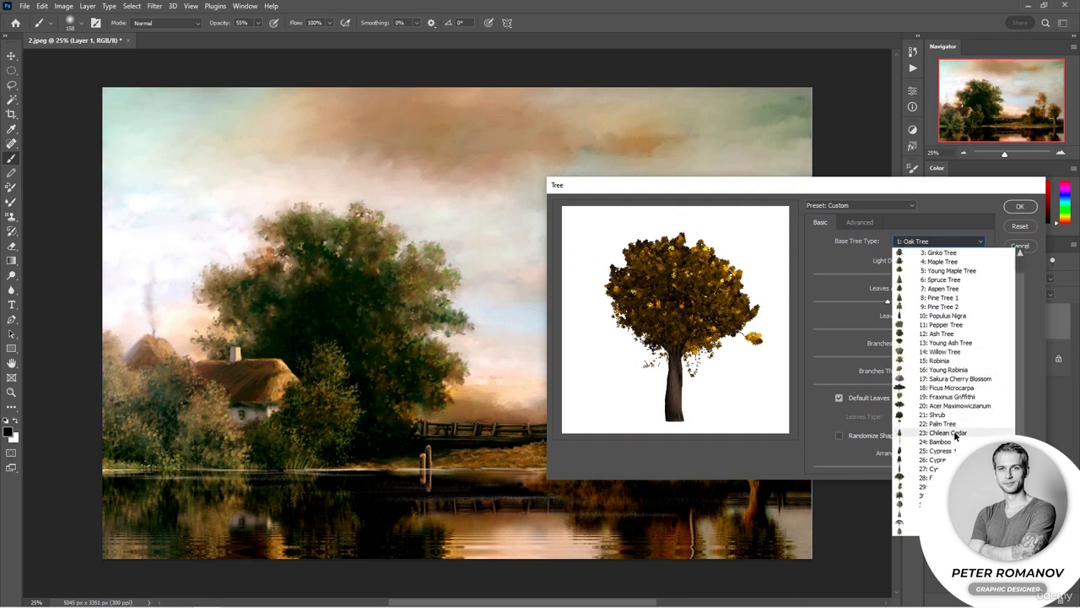
left_click(915, 521)
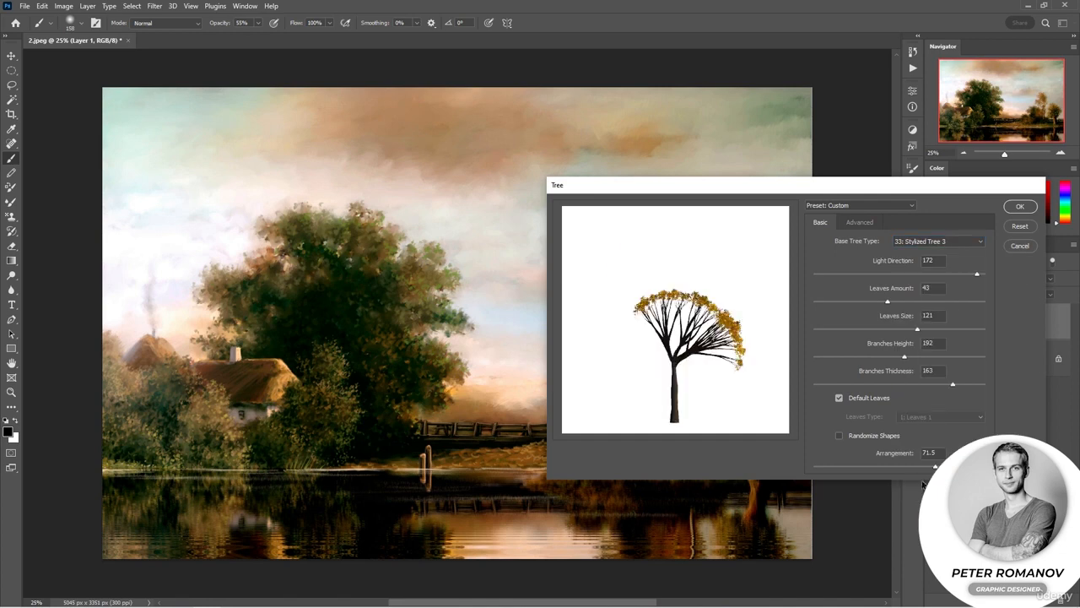
Try Robinia as the base tree type, and settle on Willow Tree.
left_click(933, 241)
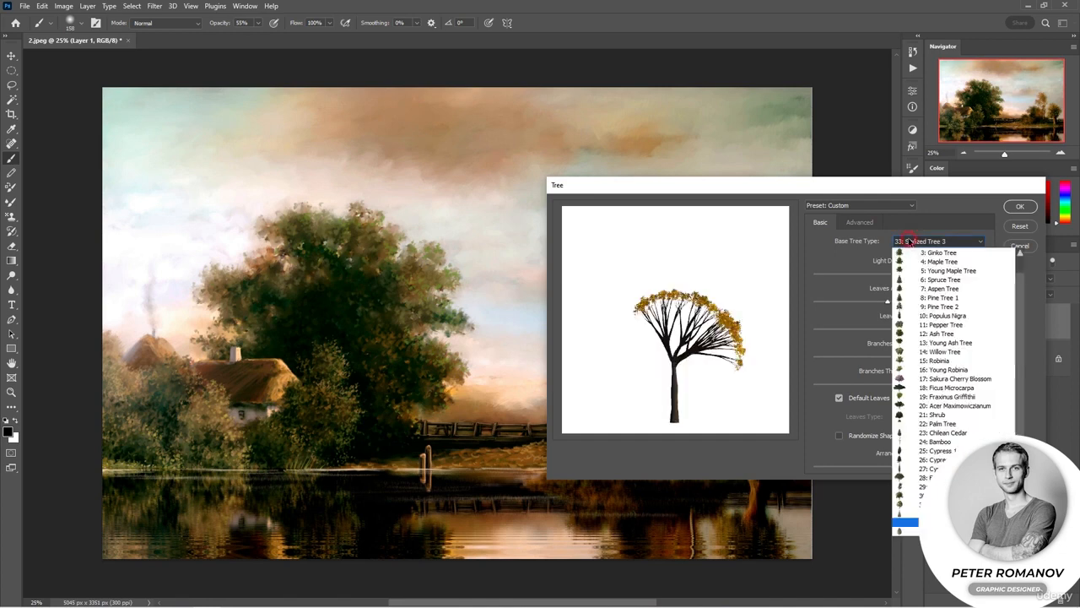
left_click(920, 356)
left_click(946, 243)
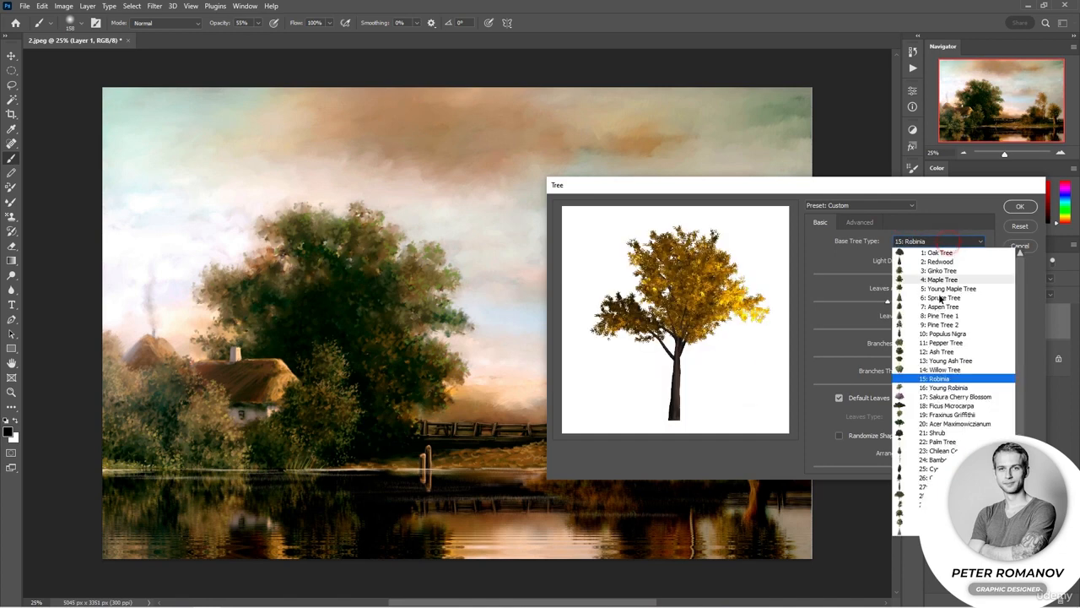
left_click(930, 369)
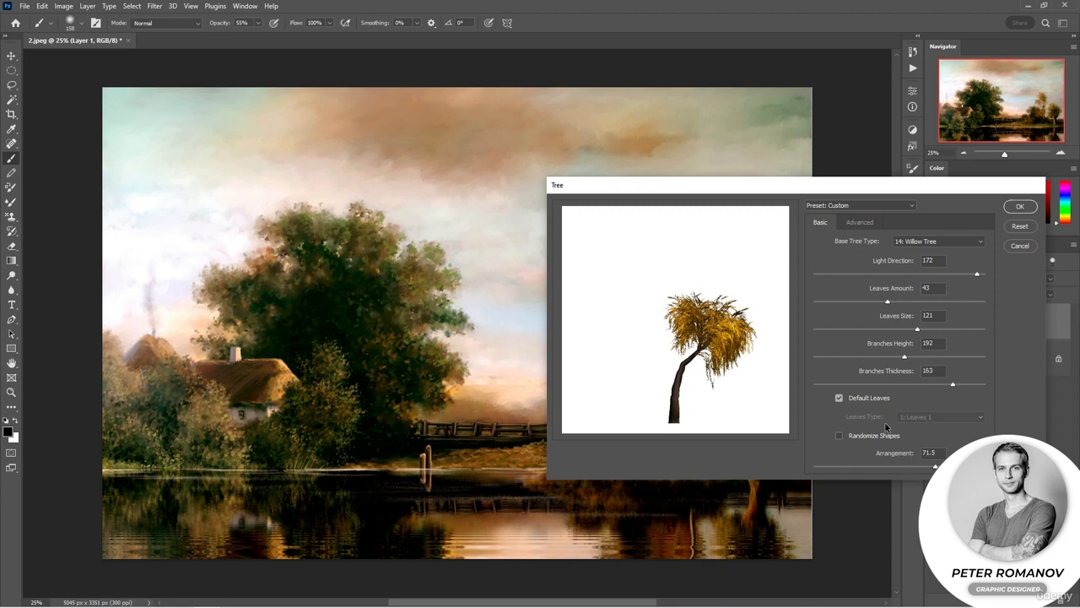
Set the willow's light direction to 124, leaves amount 56, leaves size 197, branches height 122, branches thickness 142 and arrangement 7.6.
left_click_drag(969, 279, 893, 277)
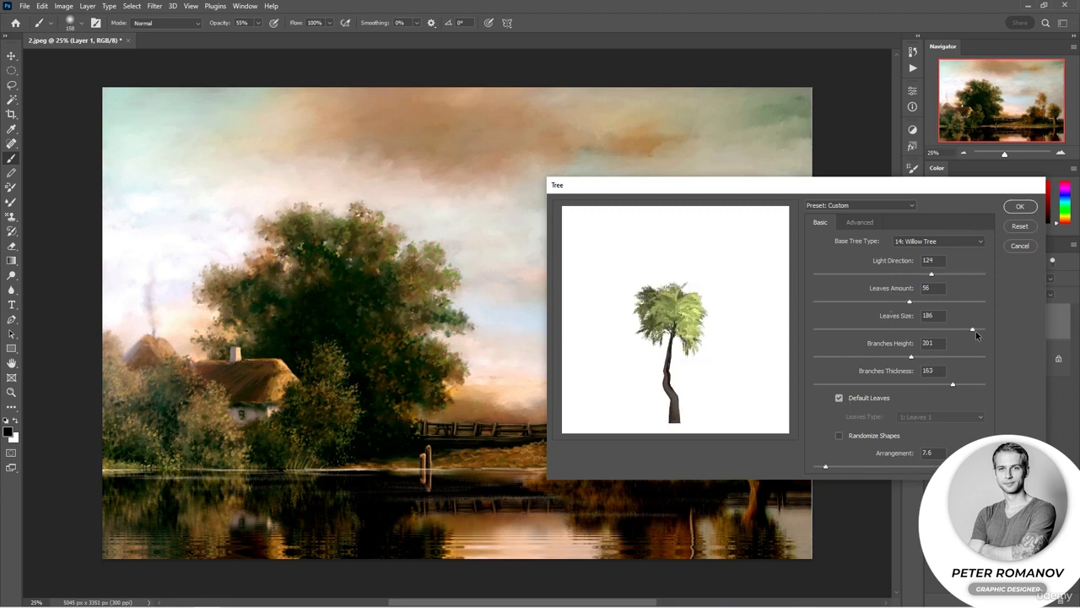
left_click_drag(912, 357, 812, 356)
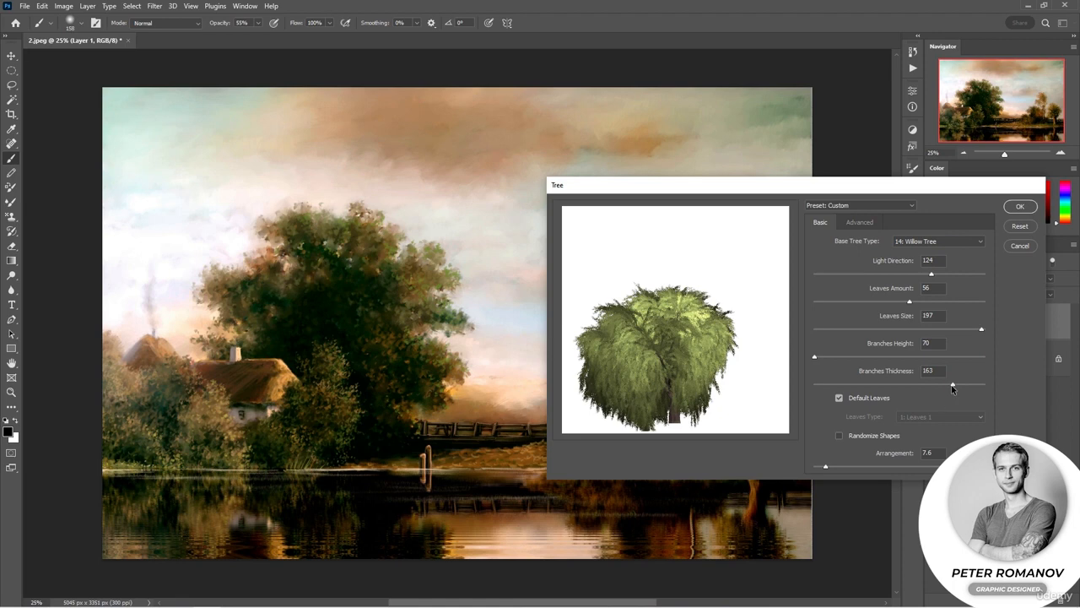
mouse_move(952, 385)
left_mouse_down()
mouse_move(910, 381)
mouse_move(933, 386)
left_mouse_up()
left_click_drag(813, 360, 828, 360)
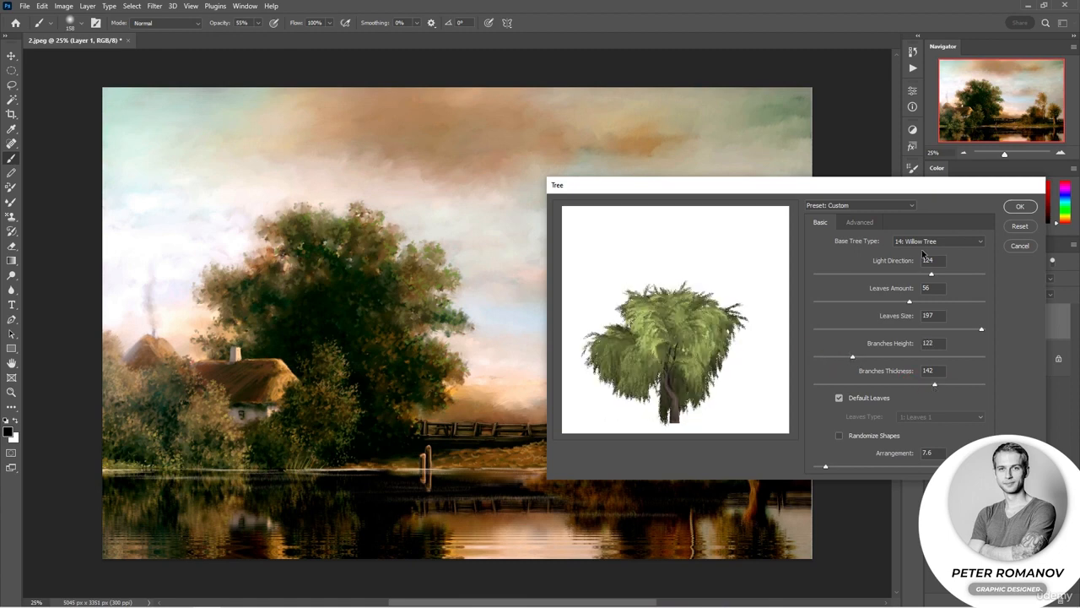
Increase the willow's camera tilt and apply the Tree filter to Layer 1.
left_click(857, 222)
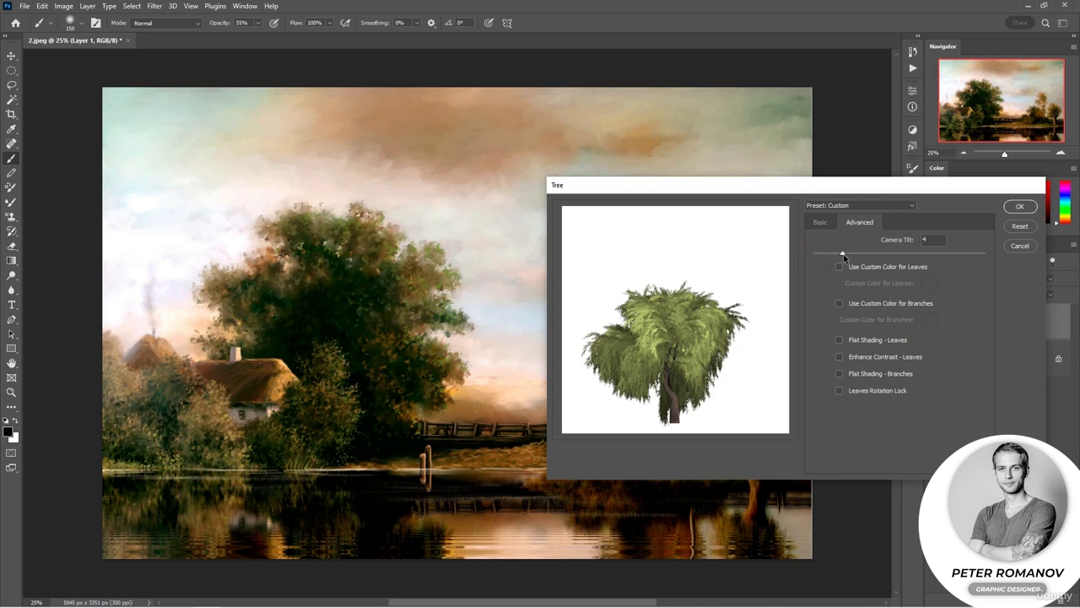
left_click_drag(868, 252, 870, 254)
left_click(1011, 206)
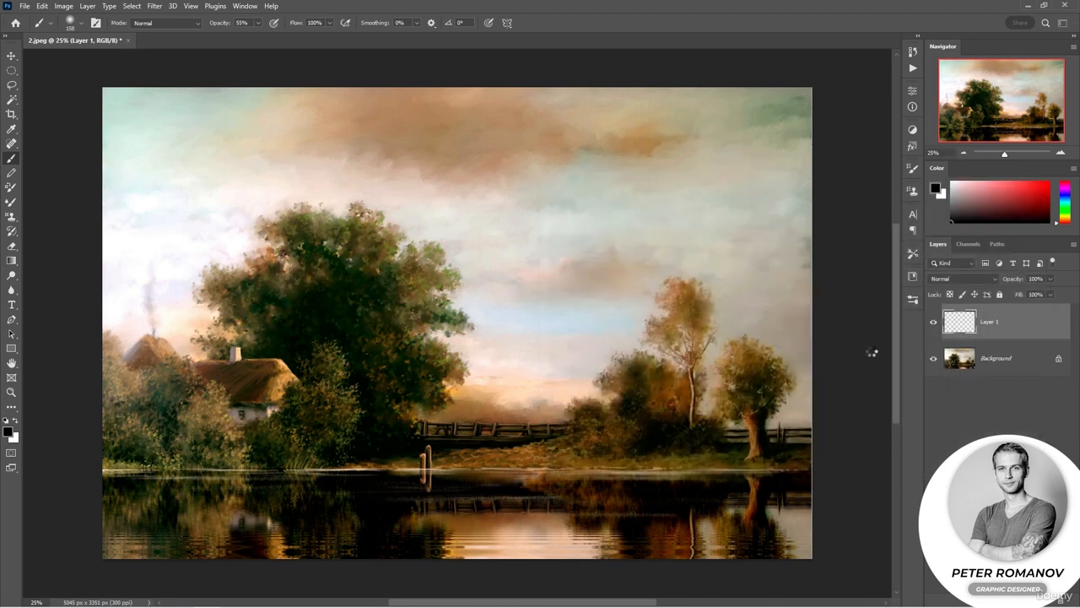
Scale the willow down to about 45% and place it on the riverbank between the large tree and the smaller autumn trees.
key("v")
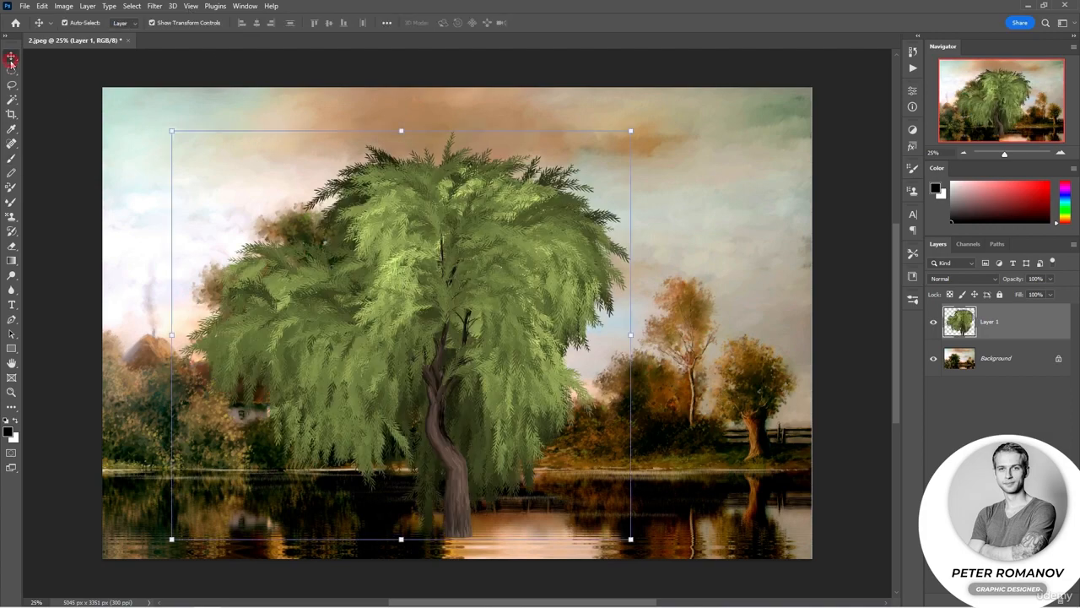
left_click_drag(453, 482, 585, 428)
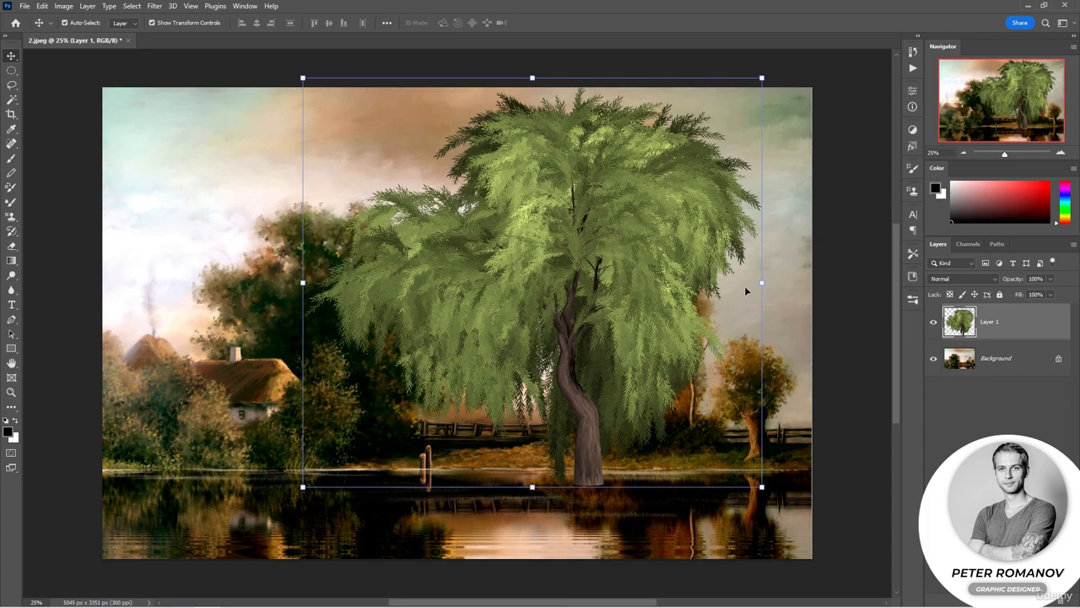
left_click_drag(761, 283, 619, 287)
left_click_drag(523, 343, 723, 404)
left_click_drag(497, 217, 578, 286)
left_click_drag(707, 453, 573, 445)
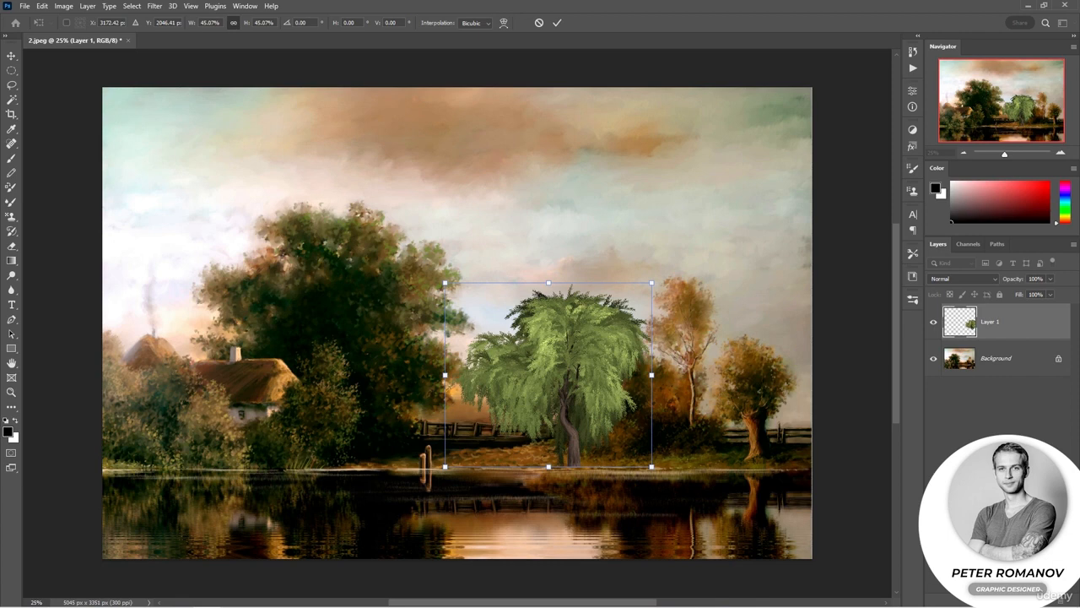
key("Return")
Add a new layer above the willow and sample a dark green from the large tree for the Brush tool.
key("ctrl+shift+alt+n")
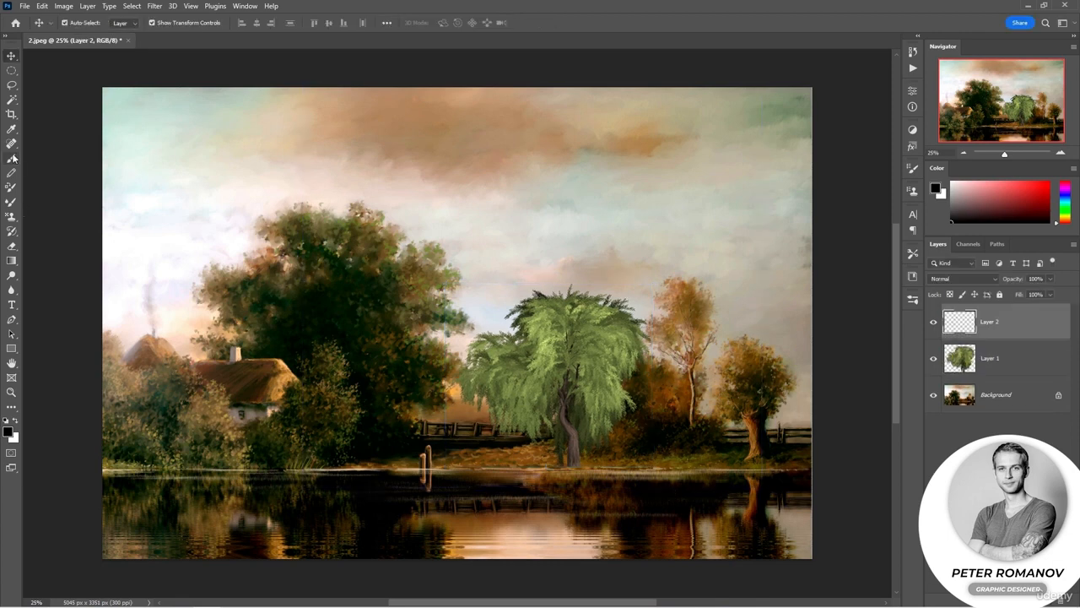
left_click(12, 158)
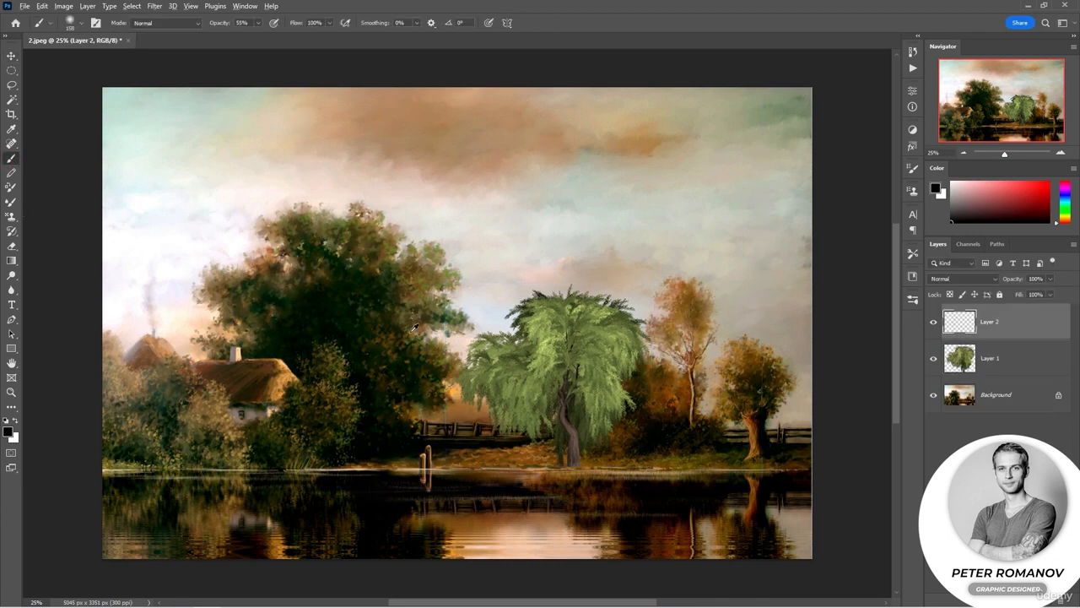
left_click(250, 288, "alt")
Choose a Soft Round brush of about 464 px and set the new layer's blending mode to Multiply.
right_click(446, 304)
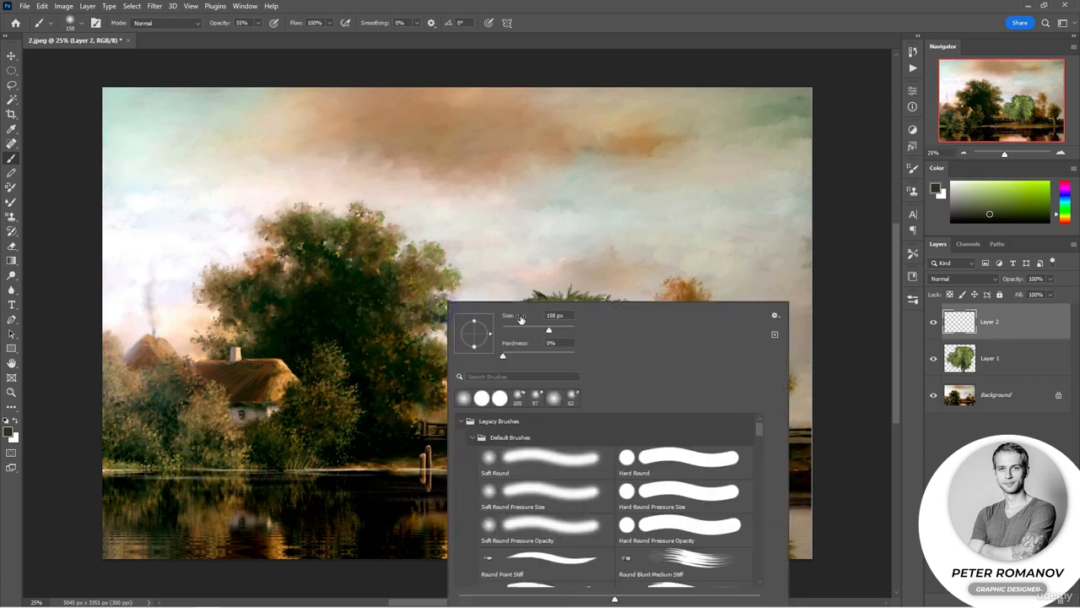
left_click(563, 331)
left_click(516, 454)
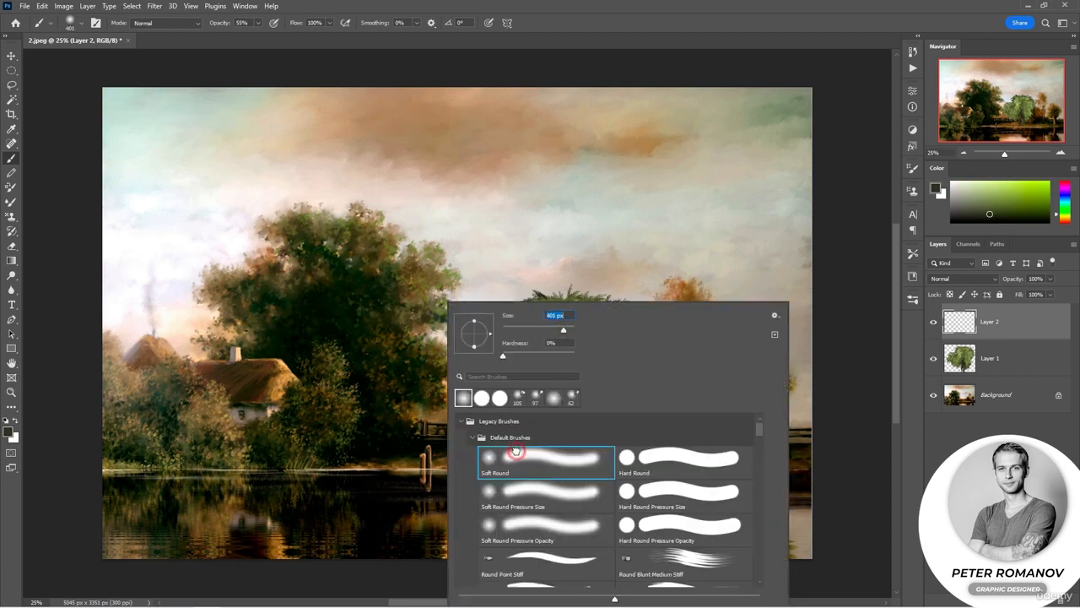
left_click(567, 330)
key("Return")
left_click(962, 278)
left_click(945, 322)
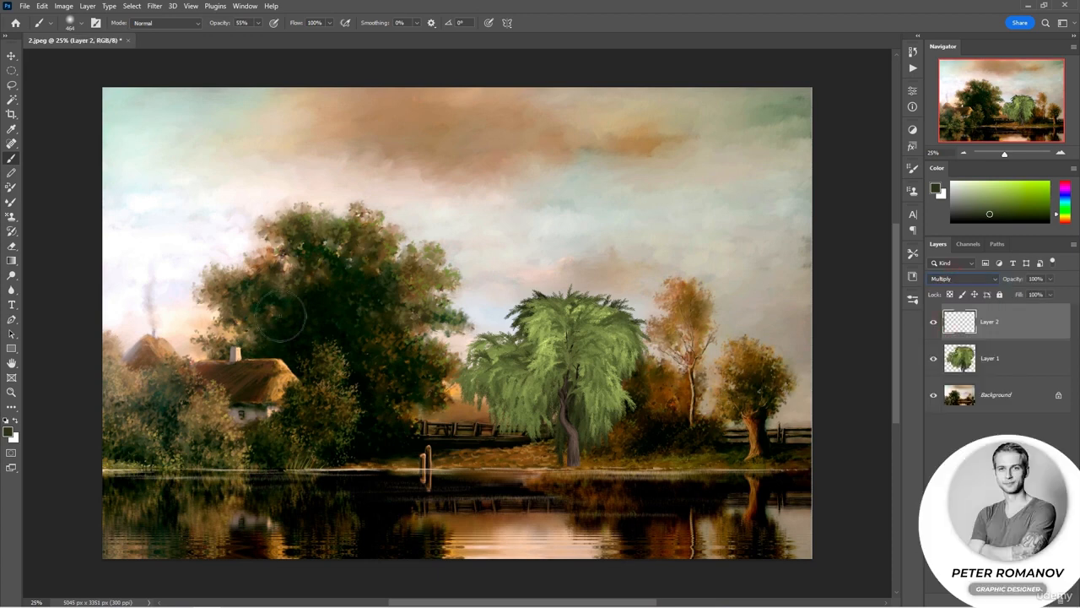
Undo the test dab above the willow, and paint soft dark shading over its foliage and trunk.
left_click(563, 271)
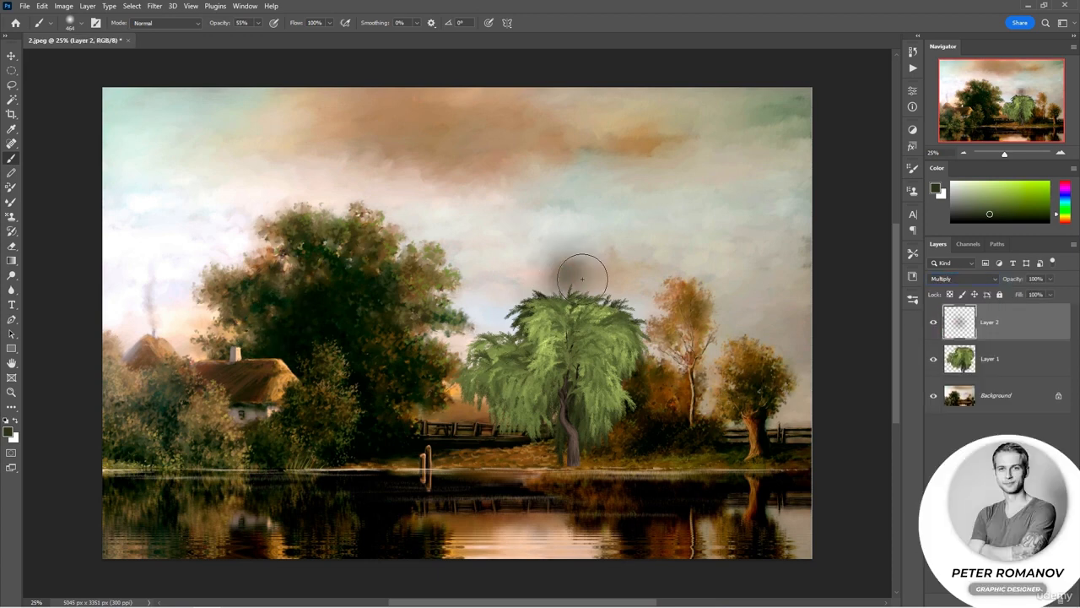
key("ctrl+z")
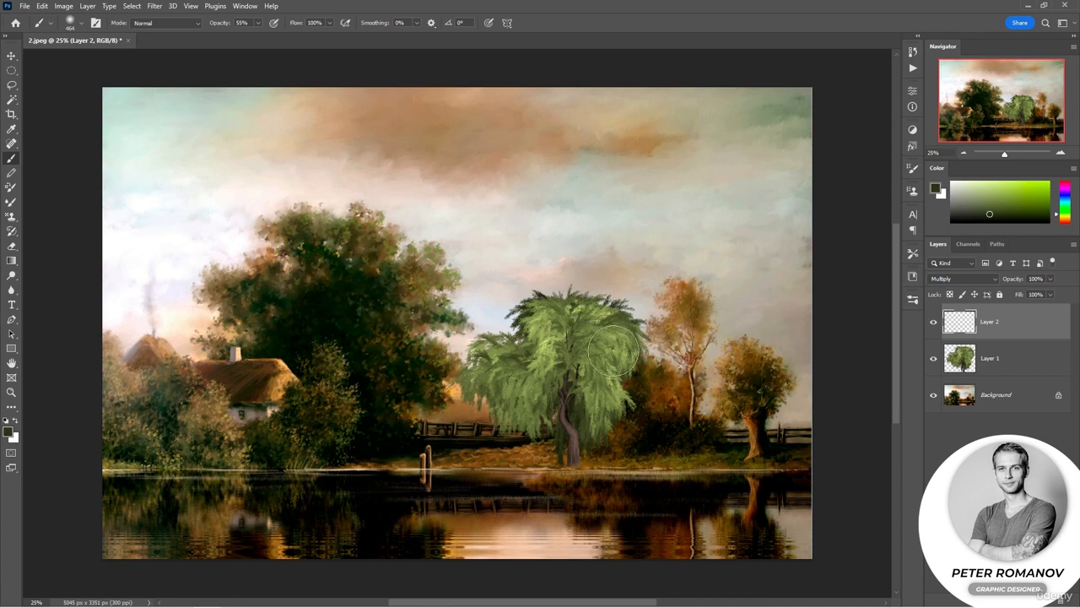
left_click(617, 369)
left_click(617, 342)
left_click(601, 313)
left_click(582, 376)
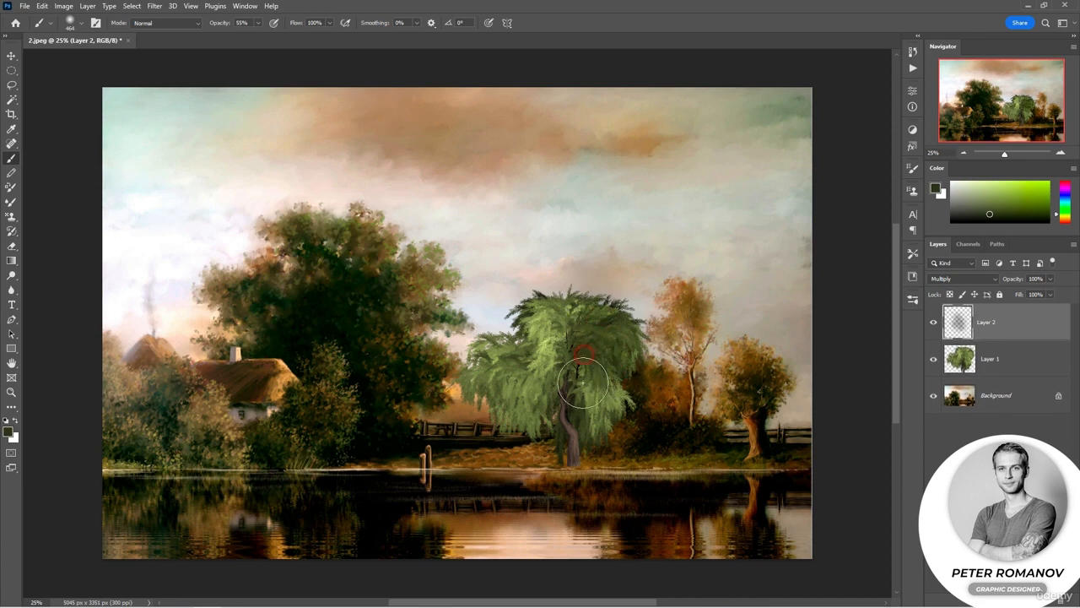
left_click(602, 407)
left_click(590, 424)
left_click(604, 405)
left_click(596, 355)
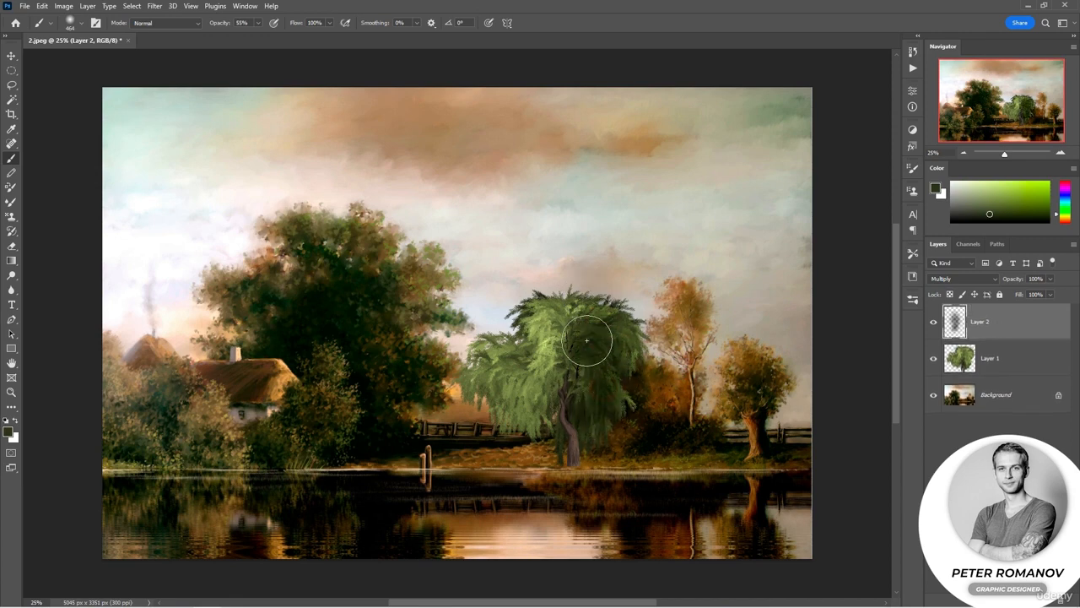
left_click(524, 346)
left_click(534, 376)
left_click(546, 394)
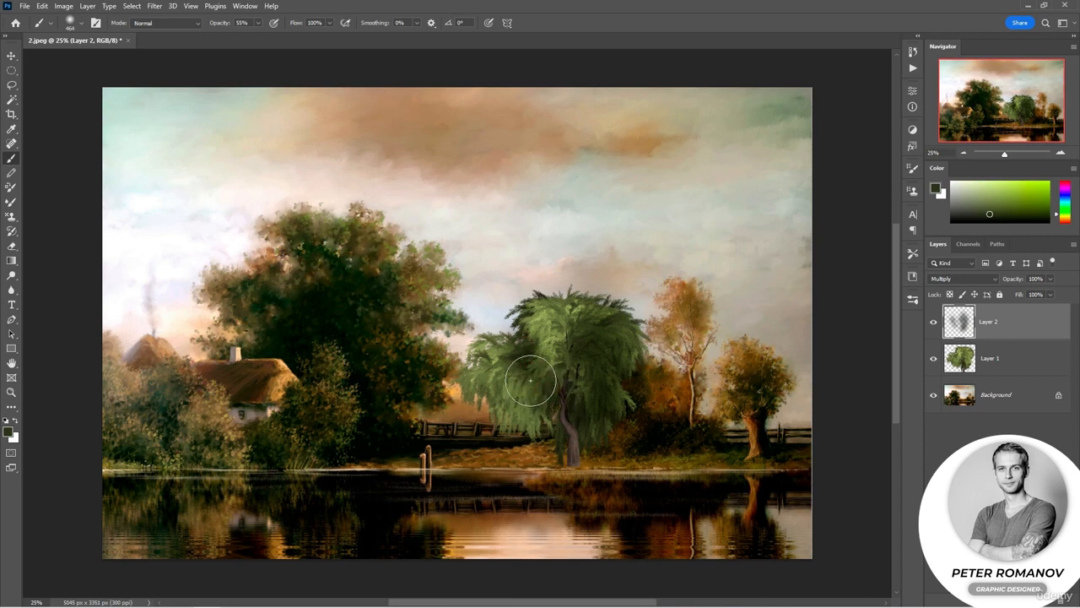
left_click(518, 414)
left_click(510, 376)
left_click(571, 430)
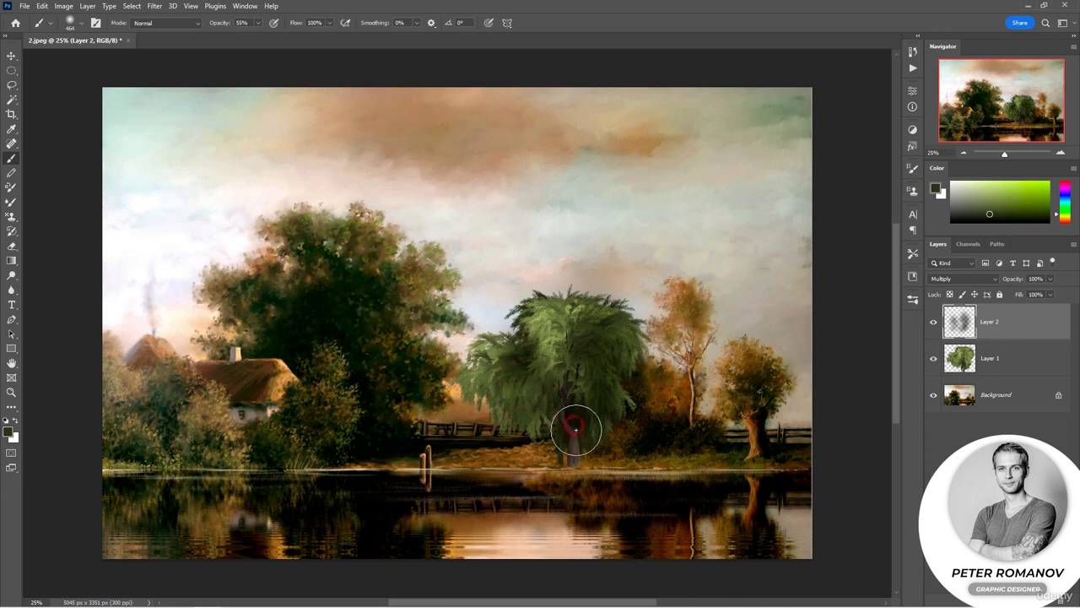
left_click(579, 439)
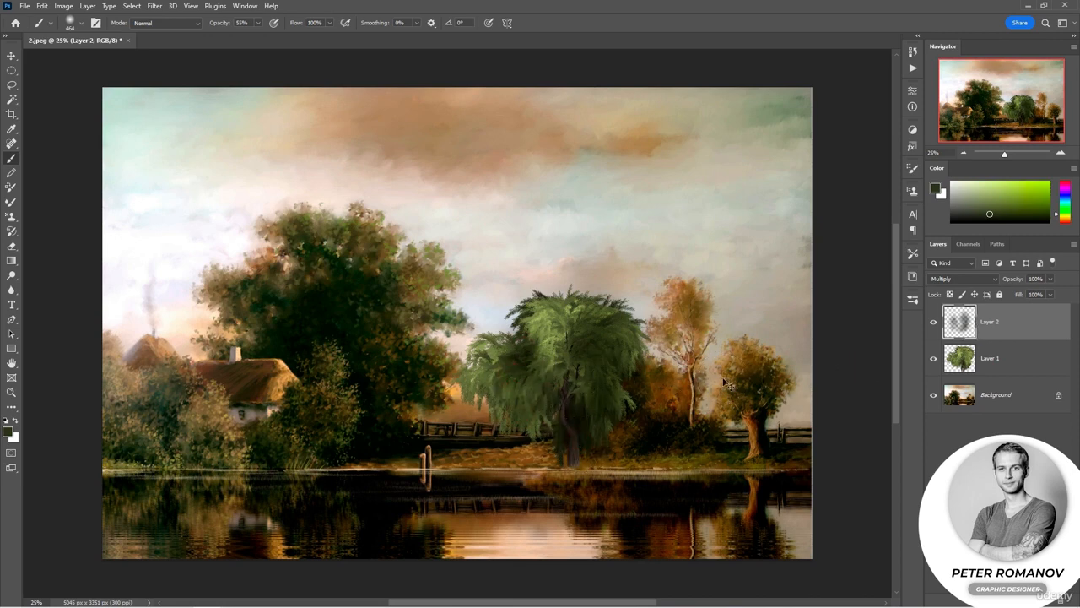
Reduce the brush to 196 px and tint the willow's trunk and the ground at its base with browns sampled from the rightmost tree.
right_click(580, 393)
left_click(688, 329)
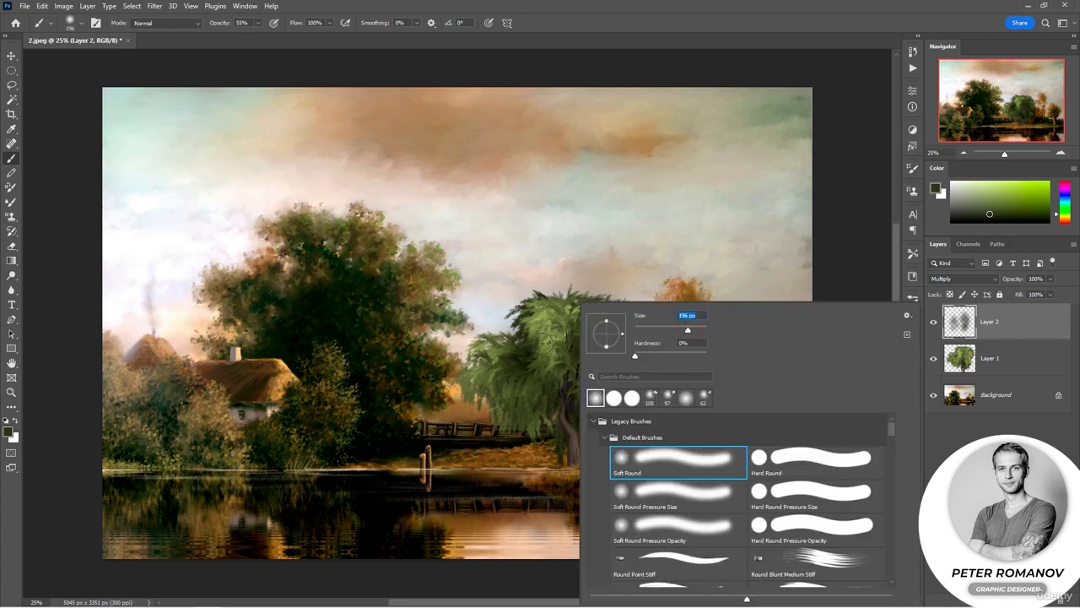
key("Return")
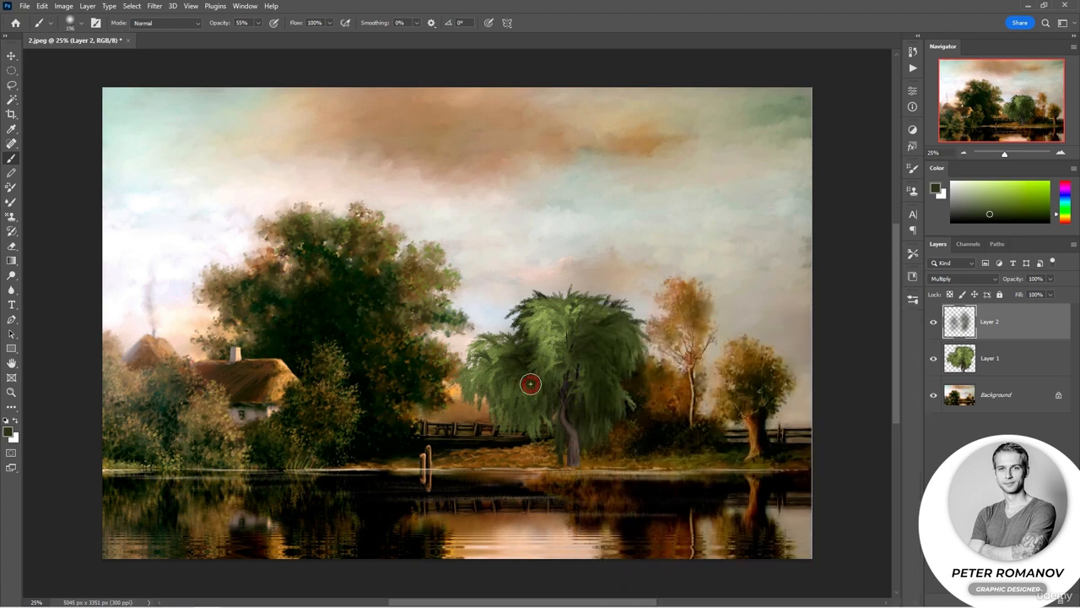
left_click(759, 432, "alt")
mouse_move(559, 441)
left_mouse_down()
mouse_move(574, 415)
mouse_move(579, 461)
left_mouse_up()
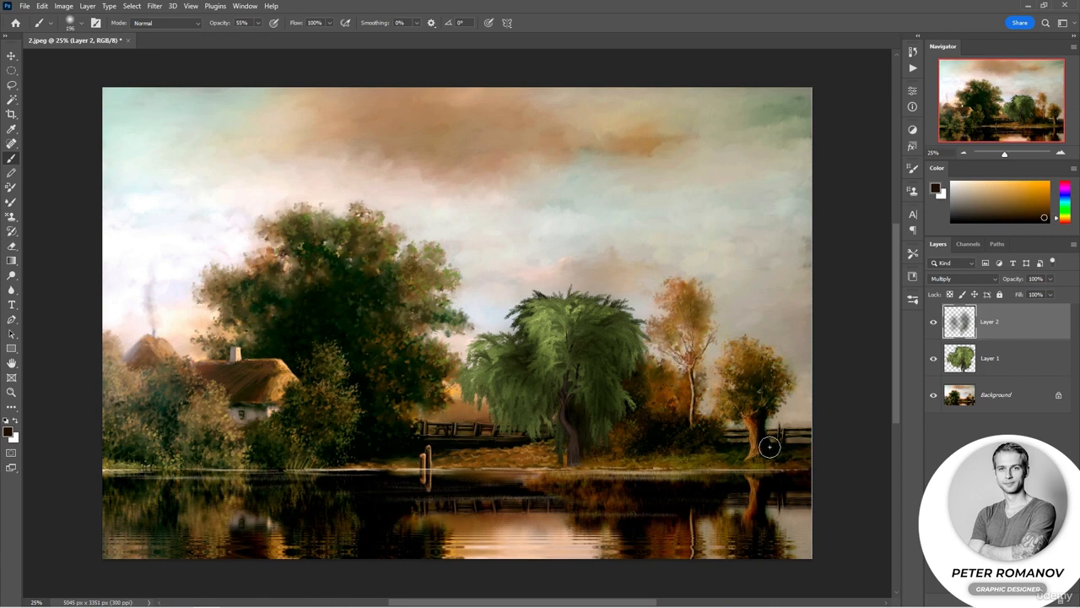
left_click(756, 432, "alt")
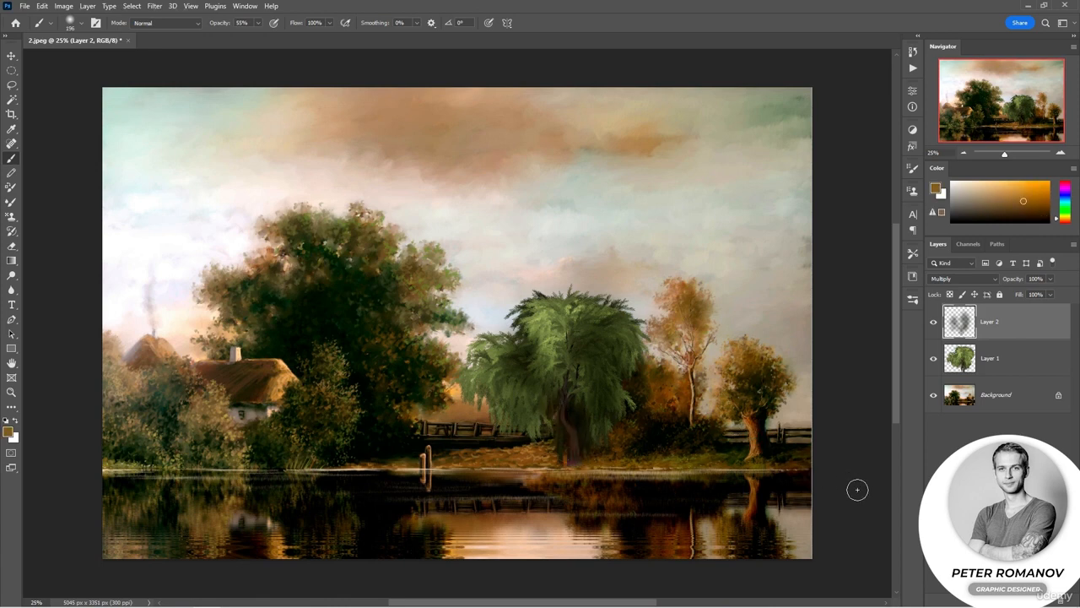
mouse_move(571, 462)
left_mouse_down()
mouse_move(536, 461)
mouse_move(605, 458)
mouse_move(535, 461)
mouse_move(622, 460)
left_mouse_up()
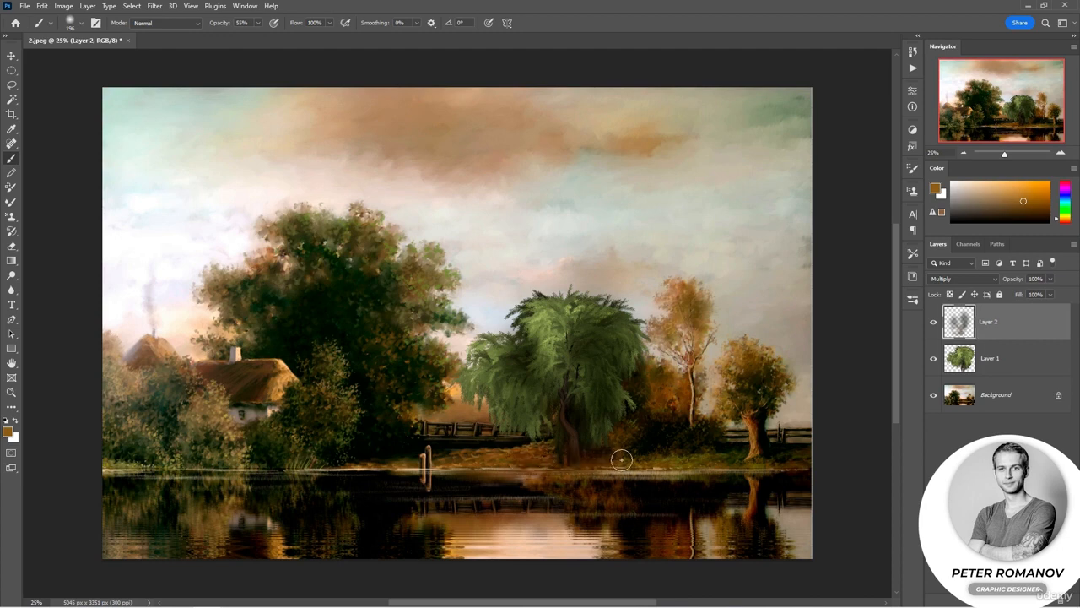
Sample a dark brown from the water and shade the bank below the willow, its inner branches and the water beneath it.
left_click(621, 520, "alt")
left_click(555, 465)
mouse_move(556, 466)
left_mouse_down()
mouse_move(611, 466)
mouse_move(509, 467)
mouse_move(551, 466)
mouse_move(570, 502)
left_mouse_up()
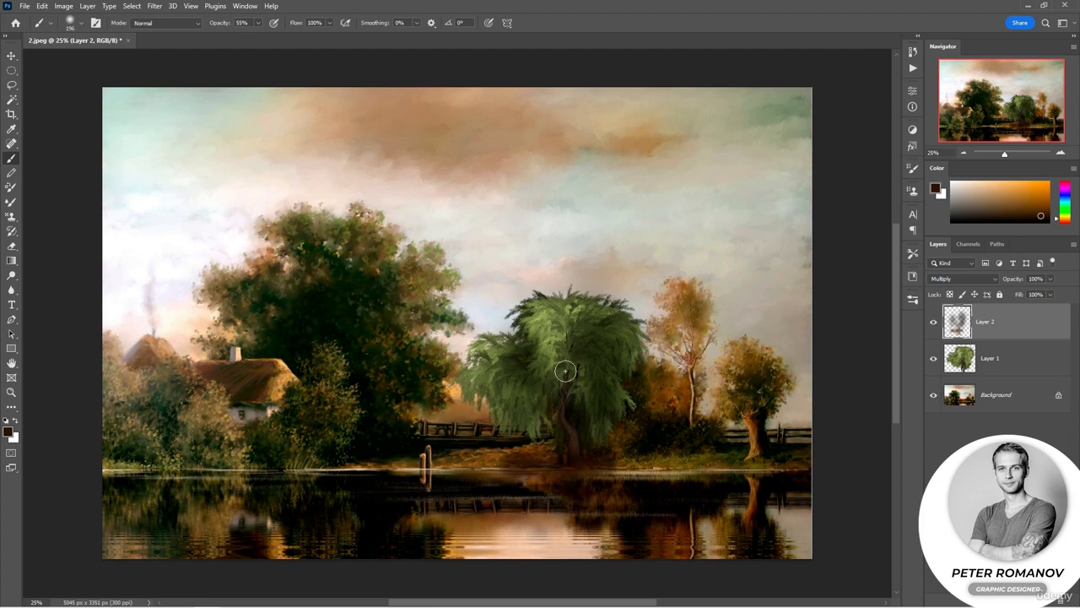
mouse_move(563, 371)
left_mouse_down()
mouse_move(570, 323)
mouse_move(569, 396)
left_mouse_up()
left_click(570, 494)
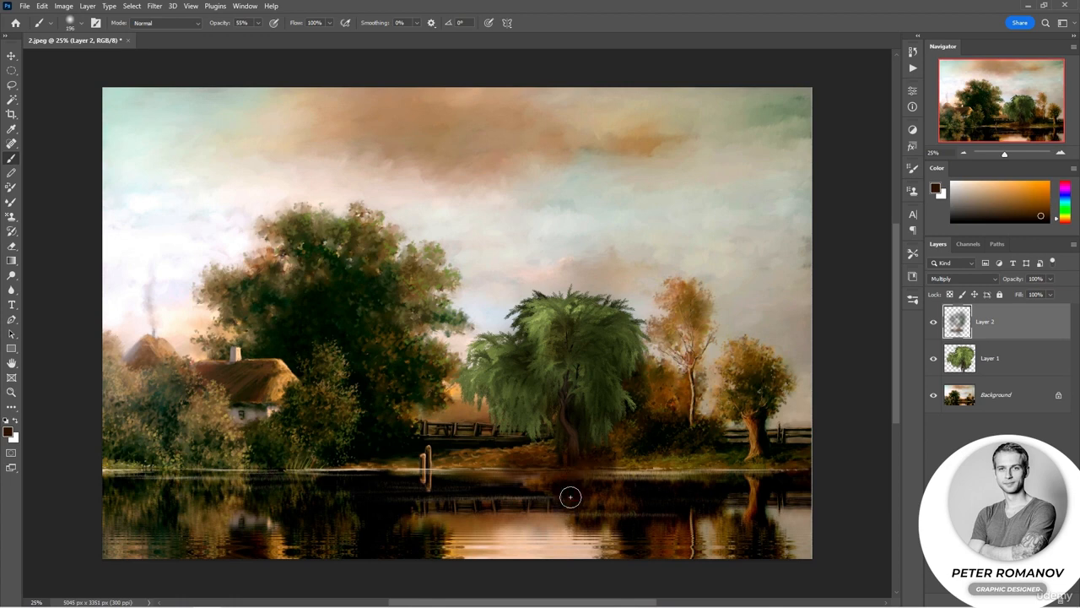
mouse_move(584, 489)
left_mouse_down()
mouse_move(588, 523)
mouse_move(540, 492)
left_mouse_up()
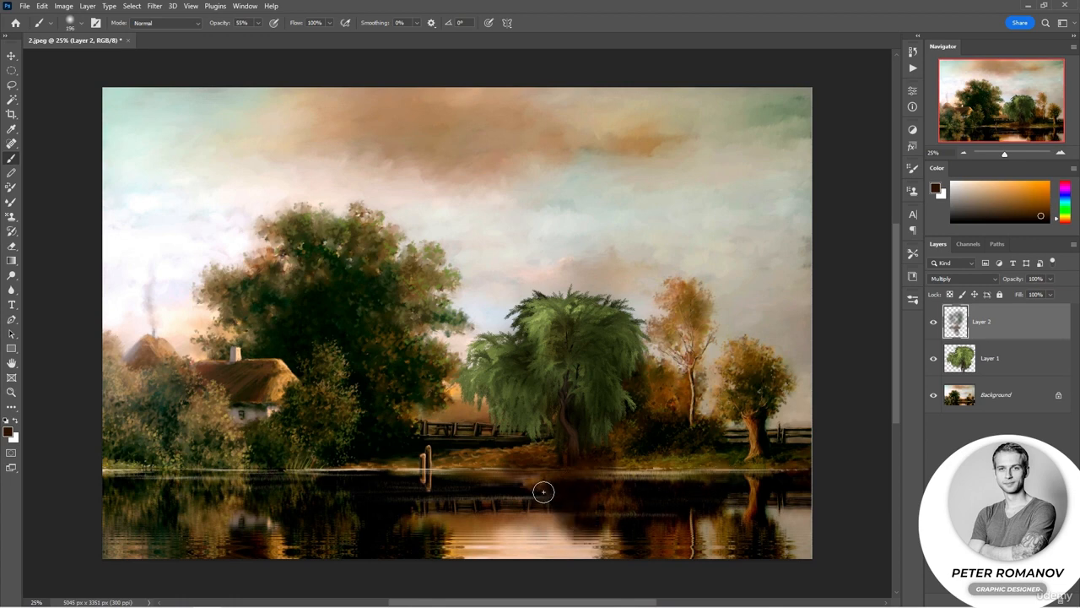
Undo the last brush stroke, merge all visible layers into a new layer, and render Difference Clouds on it at 26% opacity.
mouse_move(595, 319)
left_mouse_down()
mouse_move(563, 313)
mouse_move(545, 327)
left_mouse_up()
key("ctrl+z")
key("ctrl+alt+shift+e")
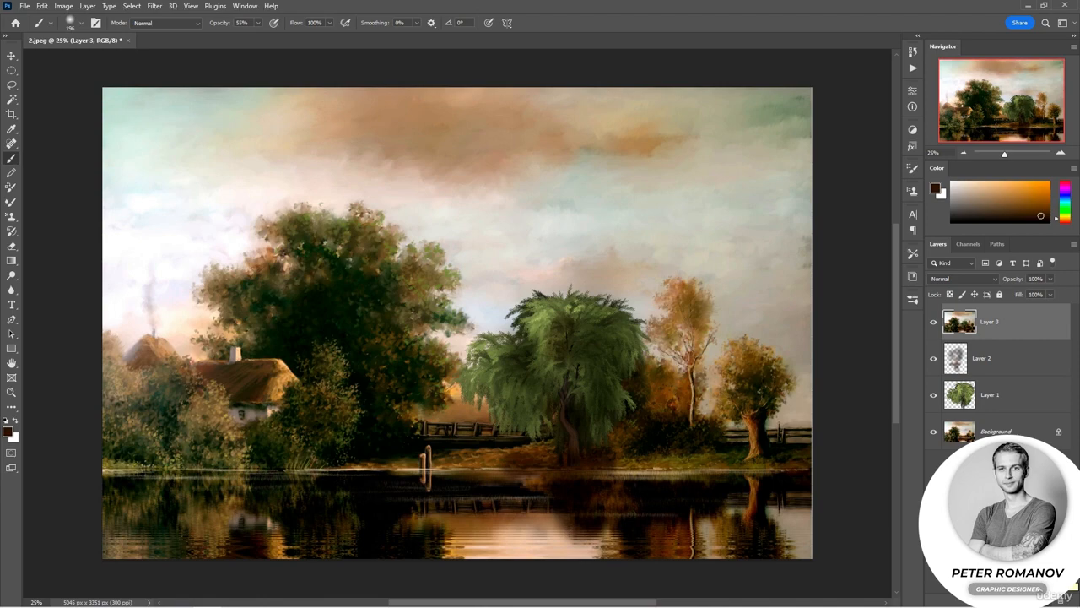
left_click(155, 6)
mouse_move(212, 225)
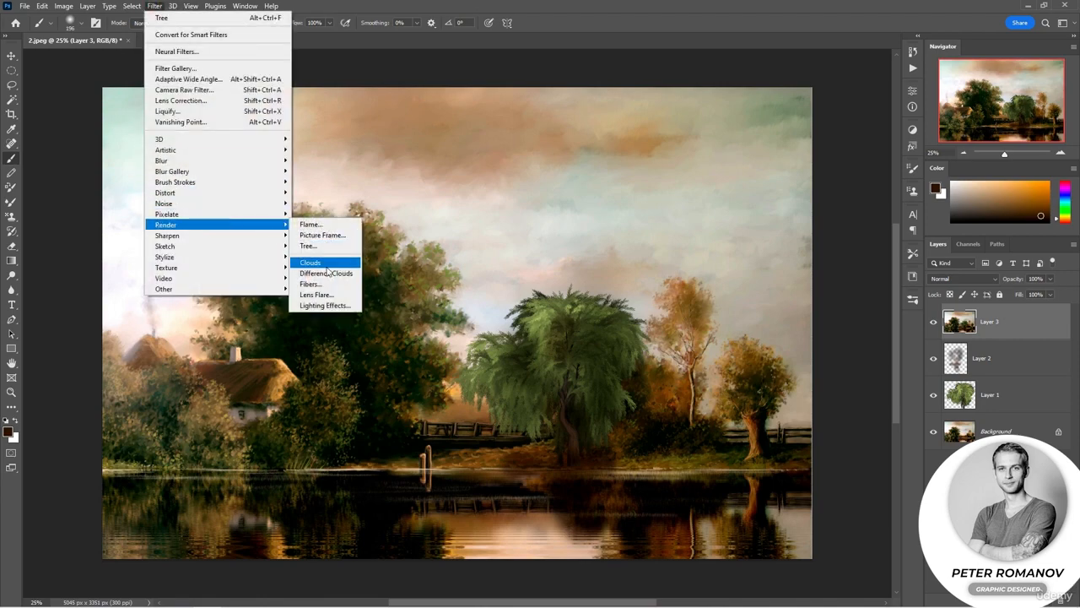
left_click(328, 272)
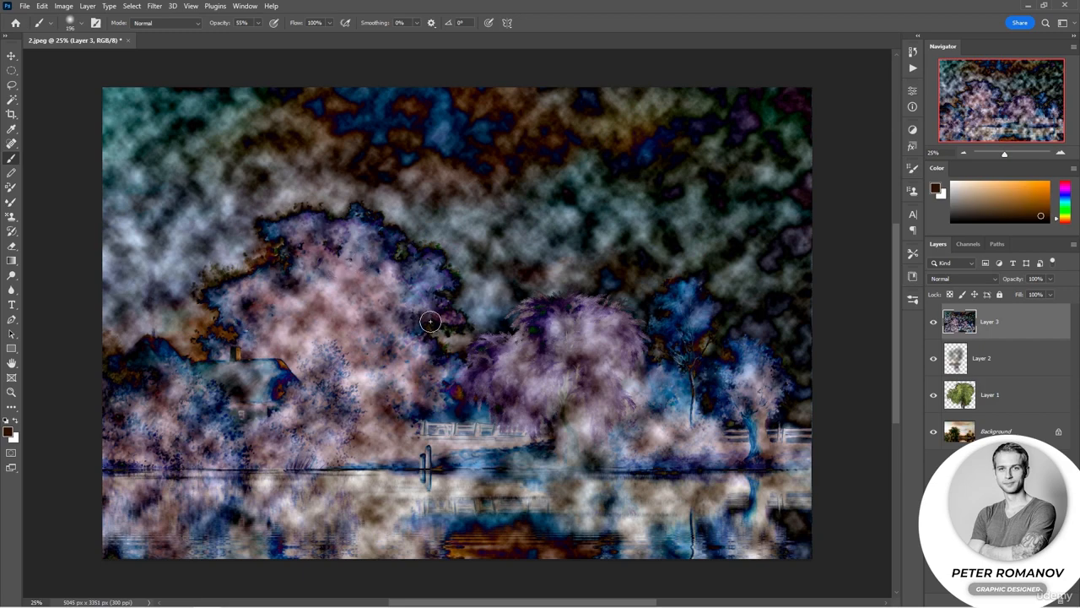
mouse_move(1017, 279)
left_mouse_down()
mouse_move(993, 281)
mouse_move(1011, 283)
left_mouse_up()
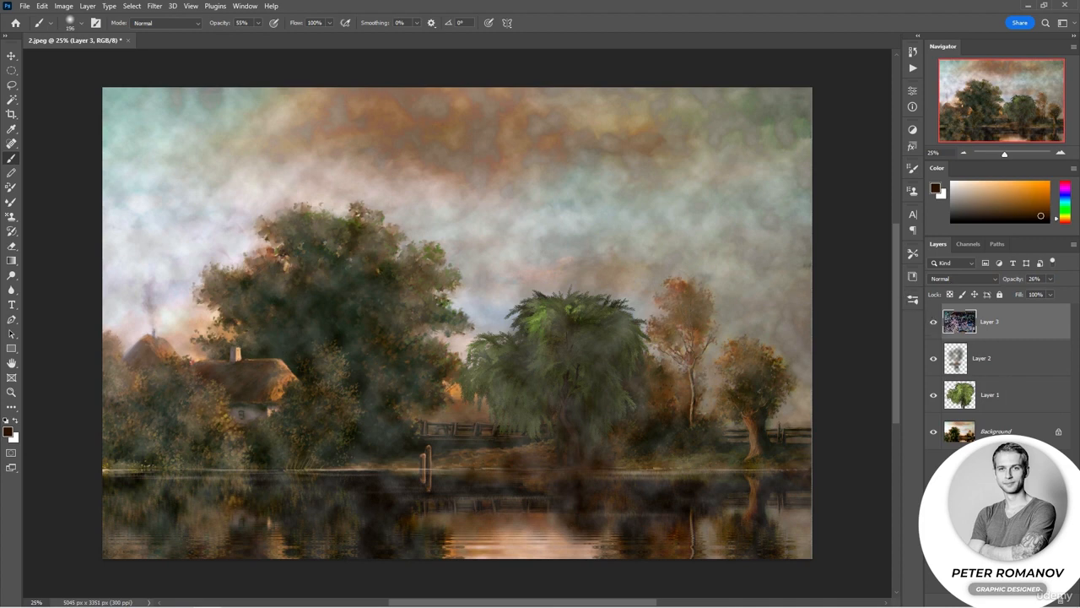
Add a mask to the clouds layer and paint black with a large soft brush to clear the clouds from the trees and central water.
left_click(996, 599)
right_click(368, 273)
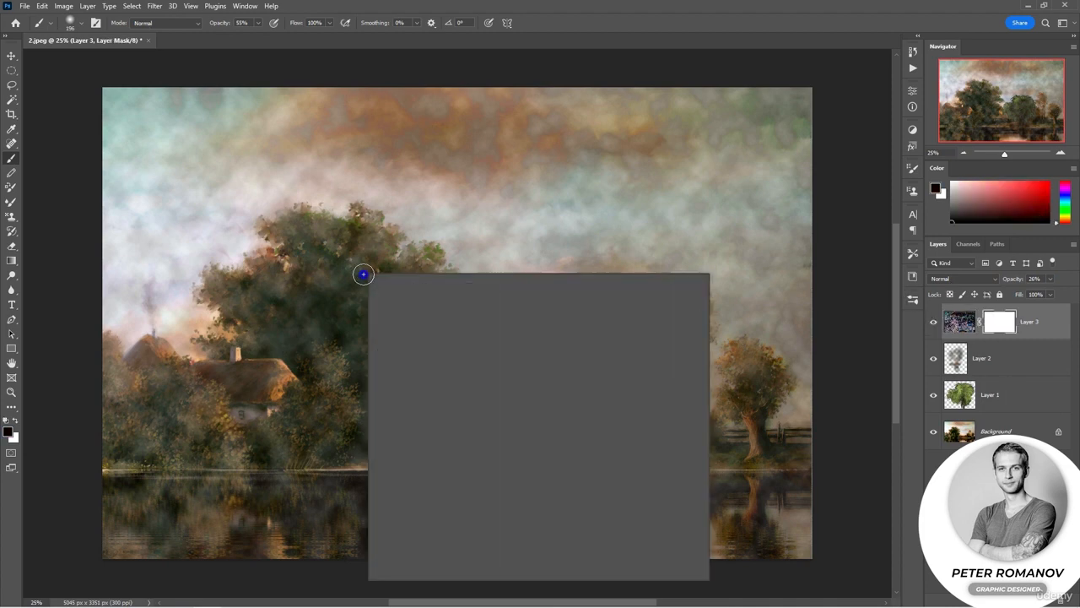
left_click(489, 300)
mouse_move(330, 251)
left_mouse_down()
mouse_move(502, 337)
mouse_move(582, 469)
mouse_move(700, 470)
left_mouse_up()
mouse_move(651, 306)
left_mouse_down()
mouse_move(551, 343)
mouse_move(444, 464)
mouse_move(277, 444)
mouse_move(391, 481)
left_mouse_up()
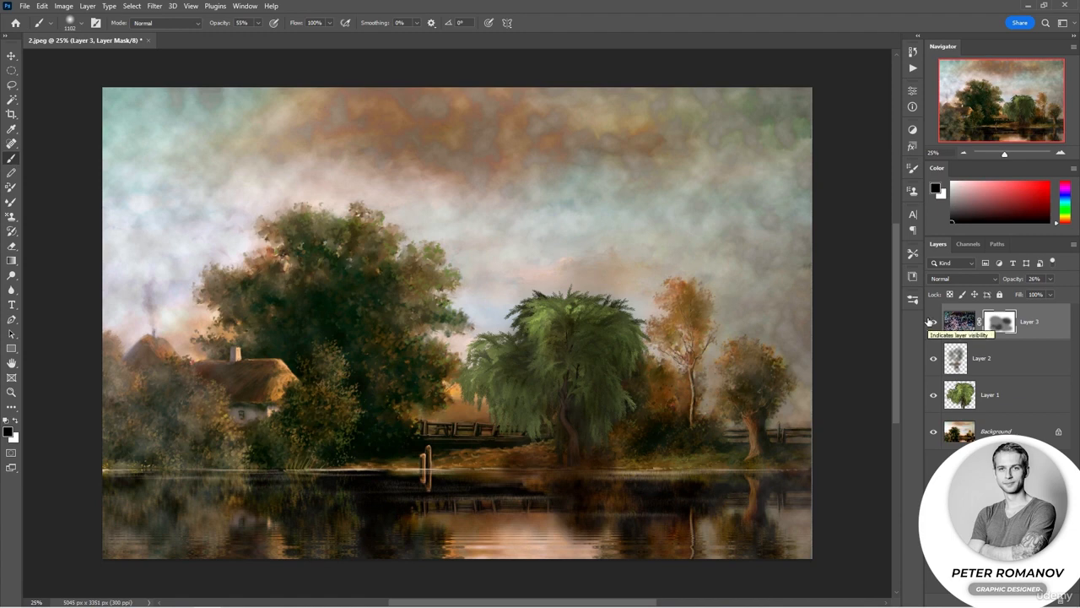
Raise the clouds layer's opacity to 37% and brush over the clouds covering the rightmost tree on the layer itself.
left_click(970, 314)
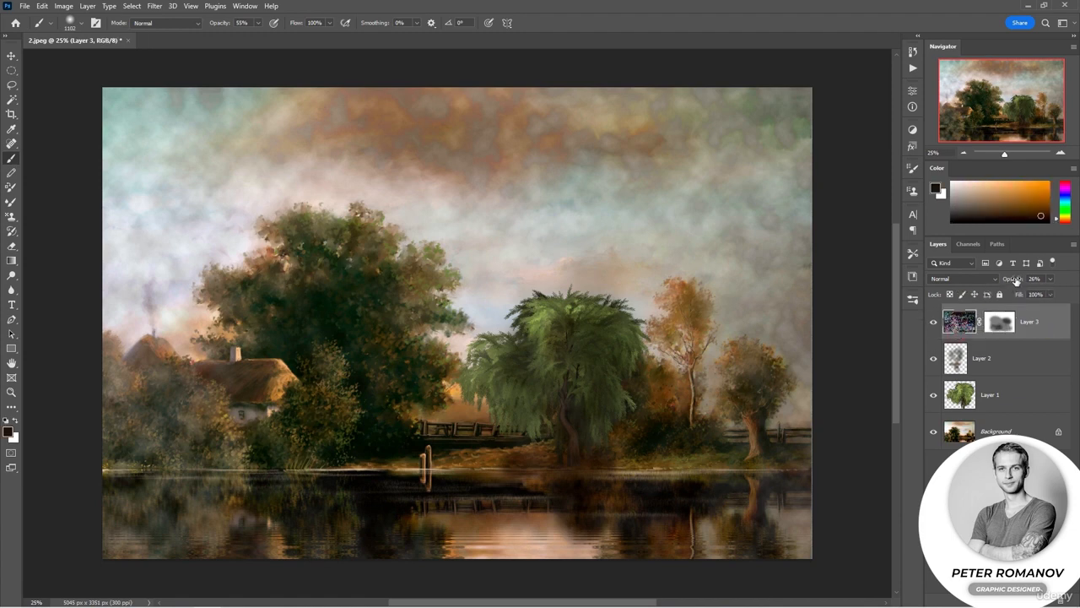
left_click_drag(1016, 280, 1019, 283)
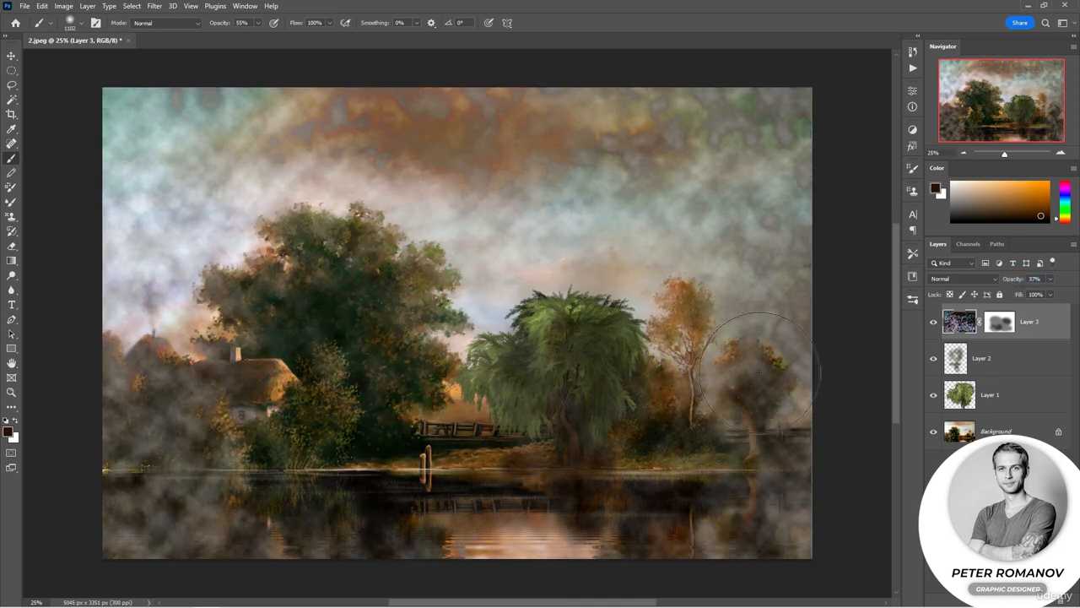
left_click_drag(734, 378, 737, 400)
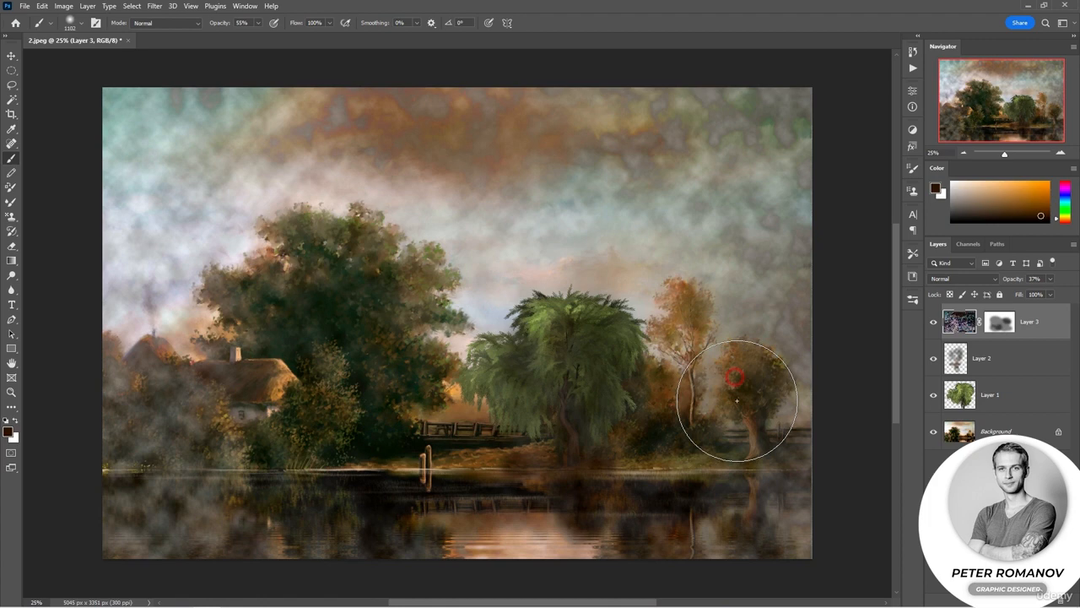
Add a Color Lookup adjustment layer, try the FoggyNight and Moonlight 3D LUTs, and load NightFromDay.CUBE.
left_click(1018, 599)
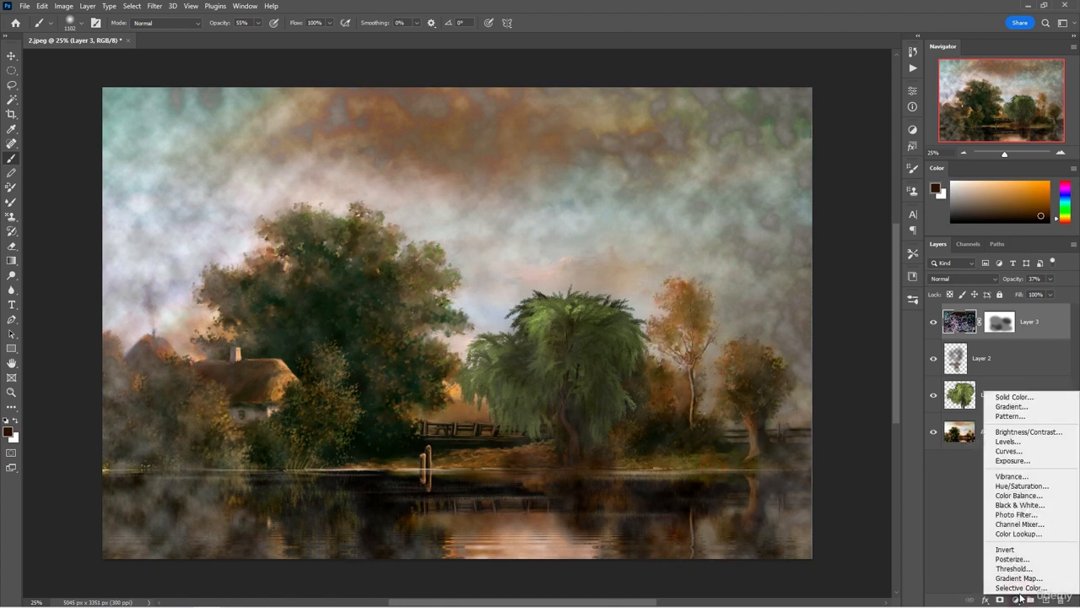
left_click(1021, 533)
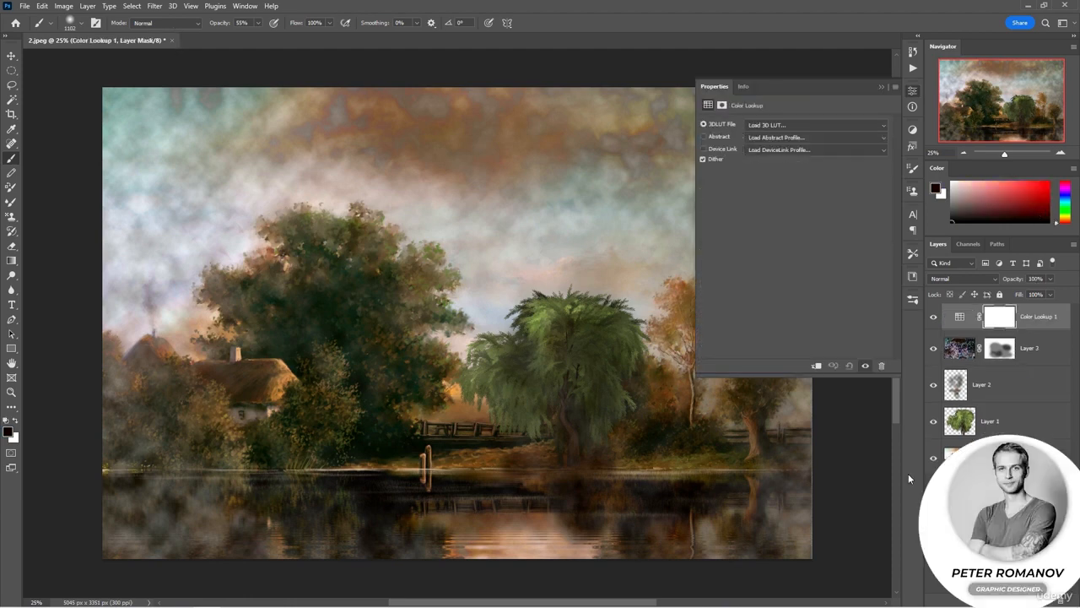
left_click(757, 126)
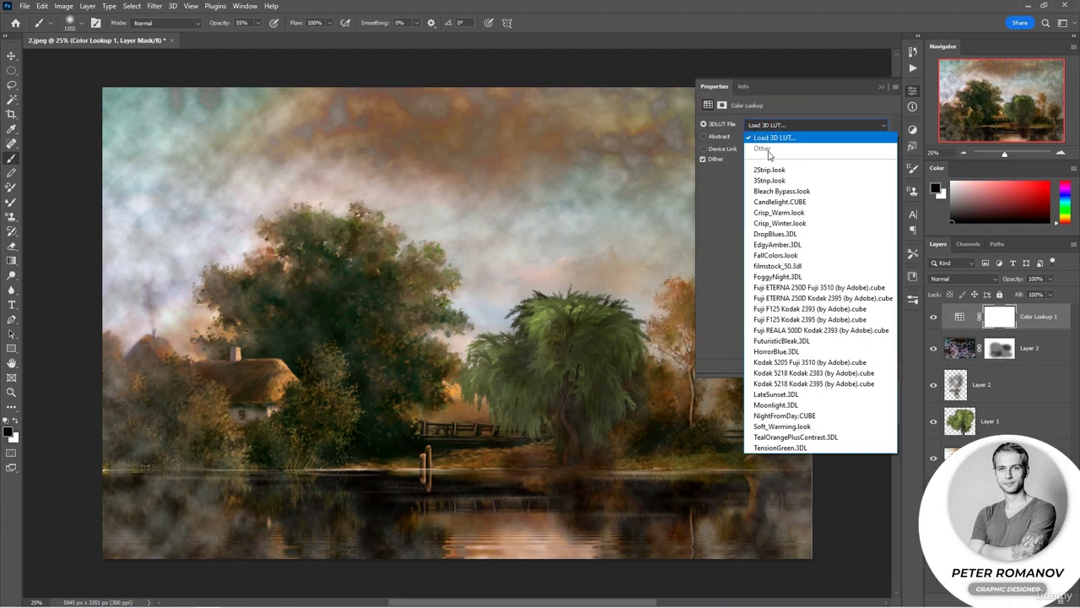
left_click(808, 277)
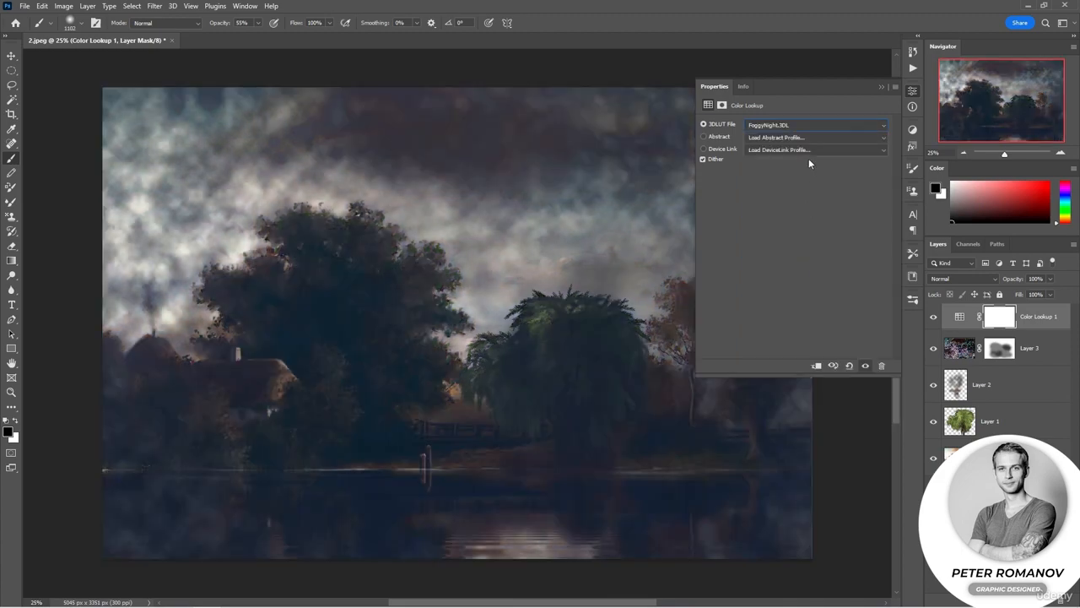
left_click(800, 126)
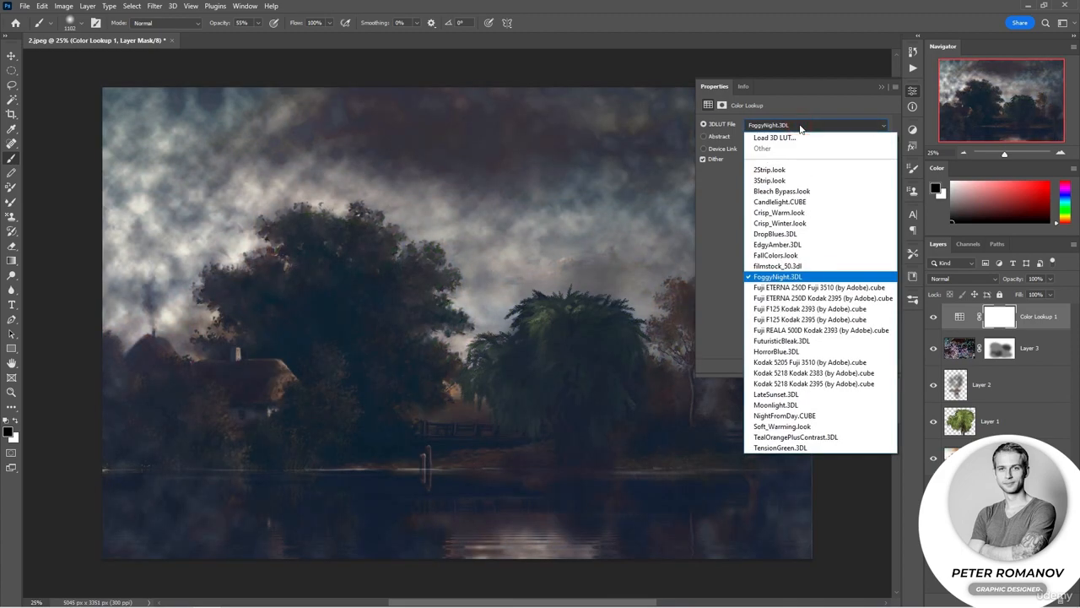
left_click(793, 405)
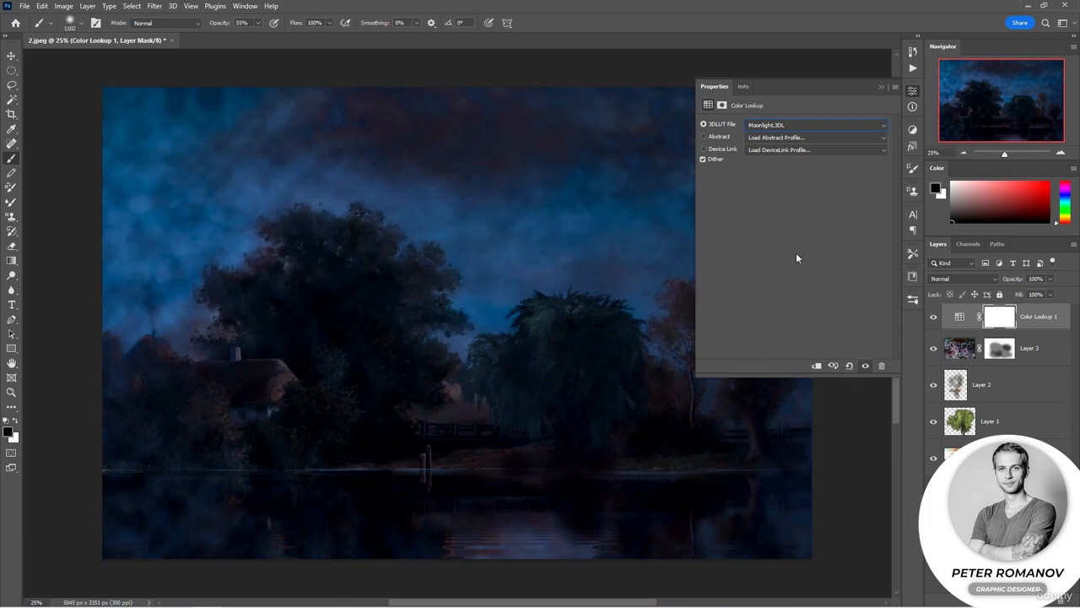
left_click(800, 124)
left_click(785, 415)
Lower the Color Lookup layer's opacity and set its blending mode to Soft Light.
left_click_drag(1014, 281, 1009, 281)
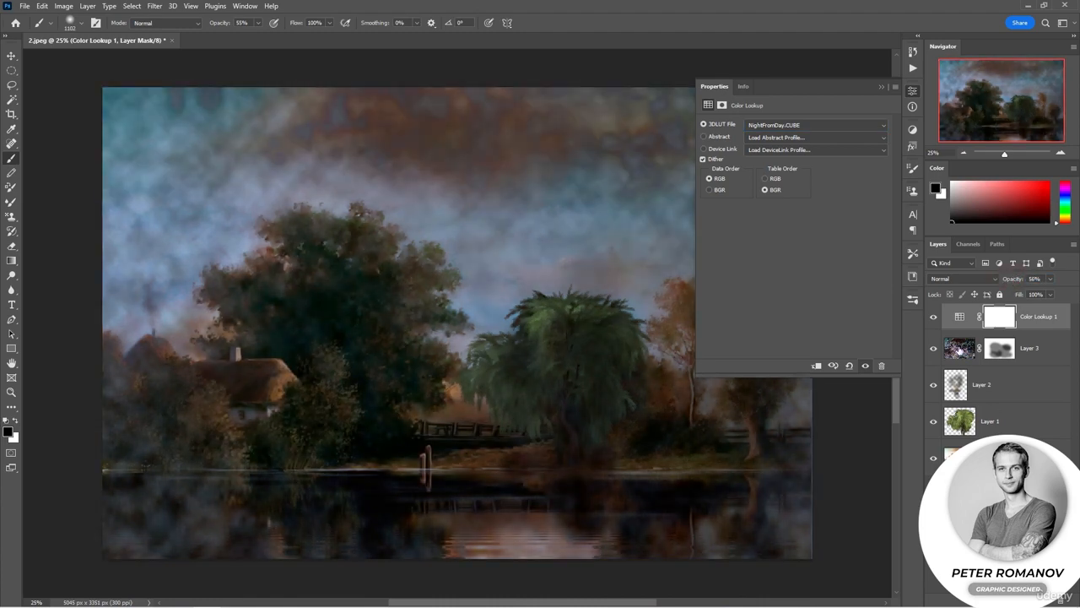
left_click(879, 86)
left_click(960, 279)
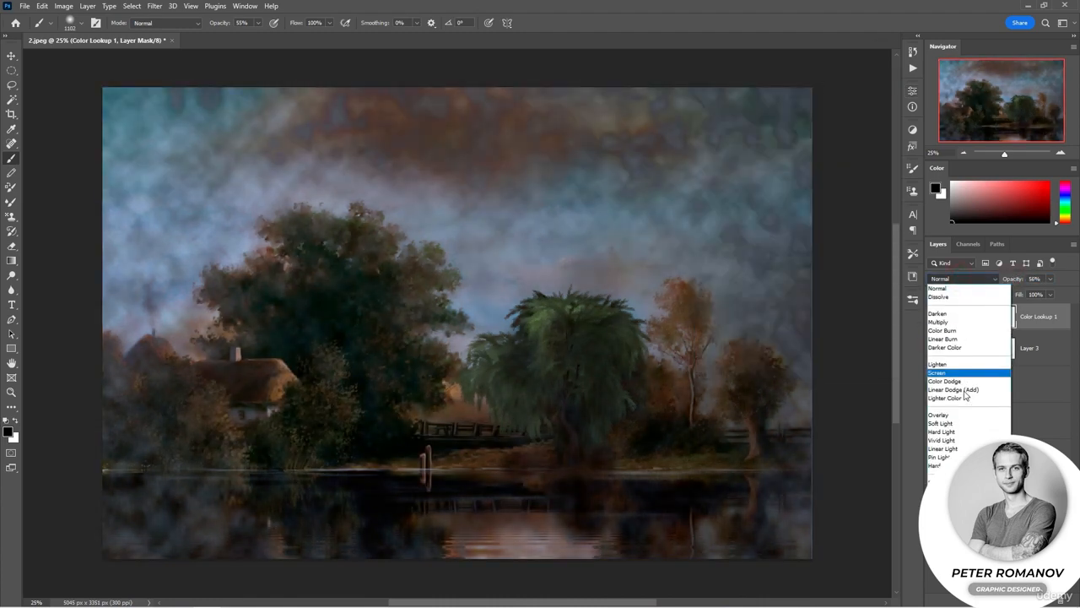
left_click(960, 426)
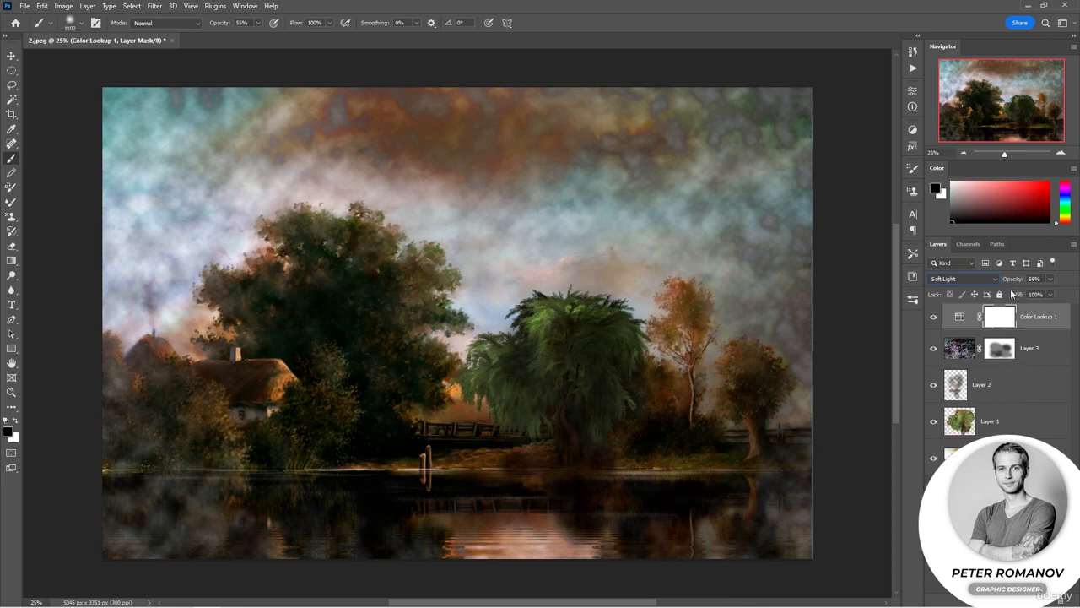
left_click_drag(1017, 281, 1012, 281)
Merge all visible layers into a new top layer and open the Lighting Effects filter on it, keeping the embedded color profile.
key("ctrl+shift+alt+e")
left_click(154, 6)
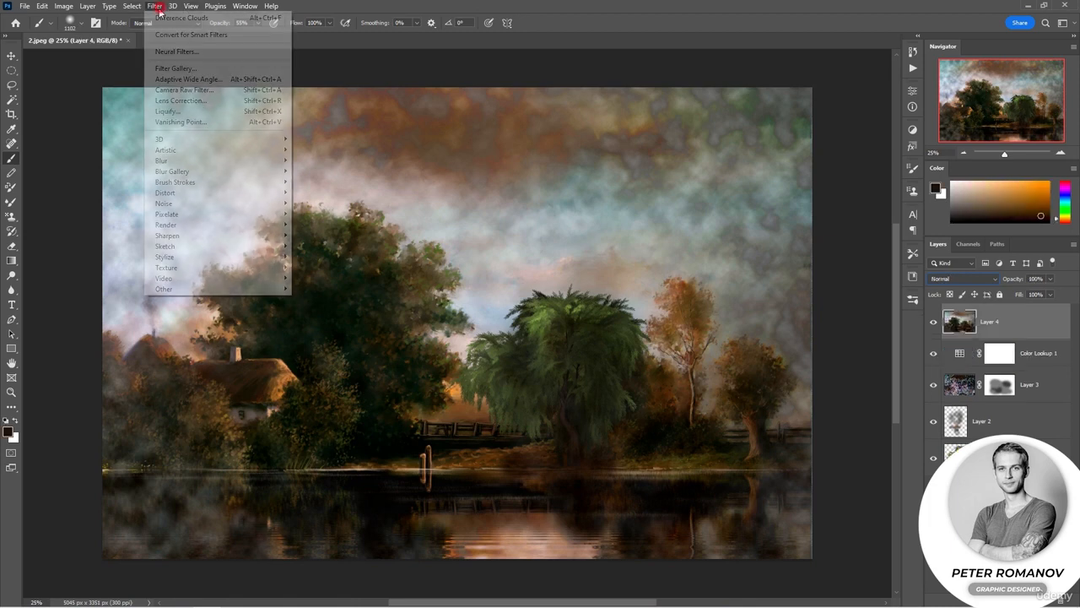
mouse_move(251, 228)
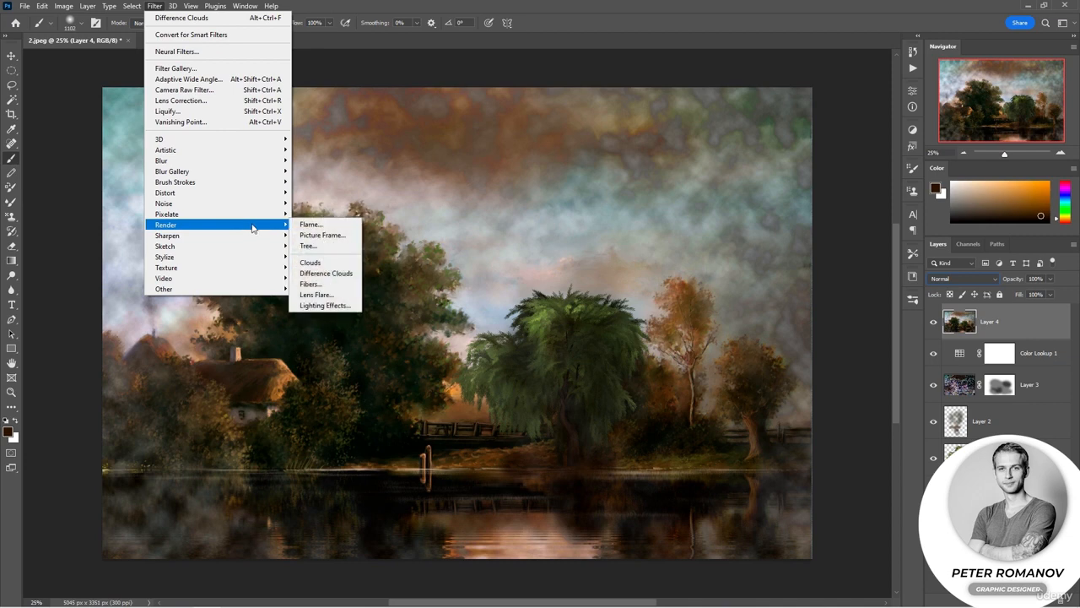
left_click(341, 312)
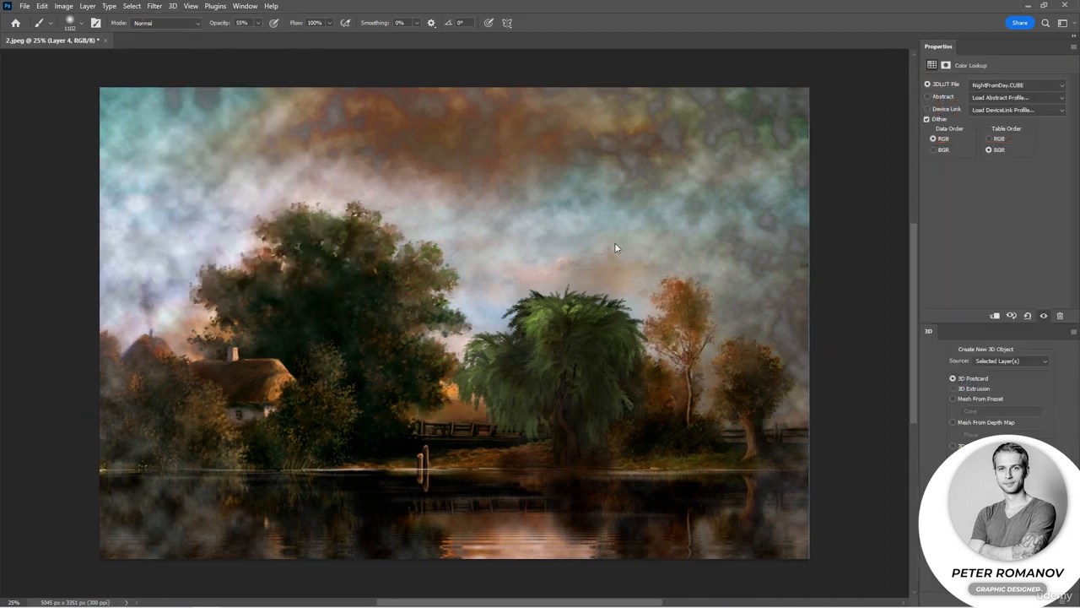
left_click(524, 237)
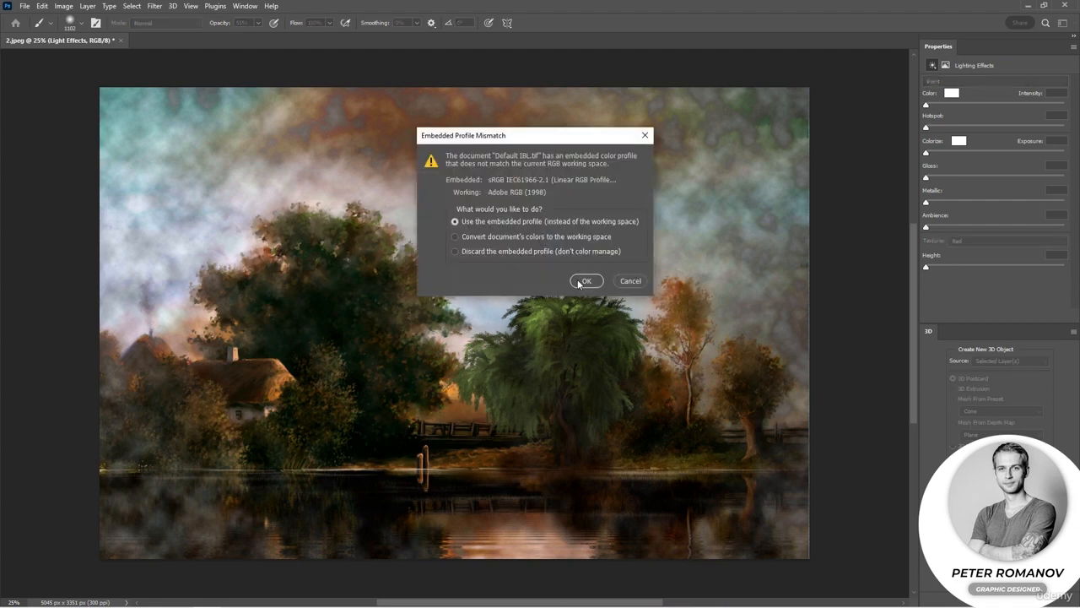
left_click(579, 281)
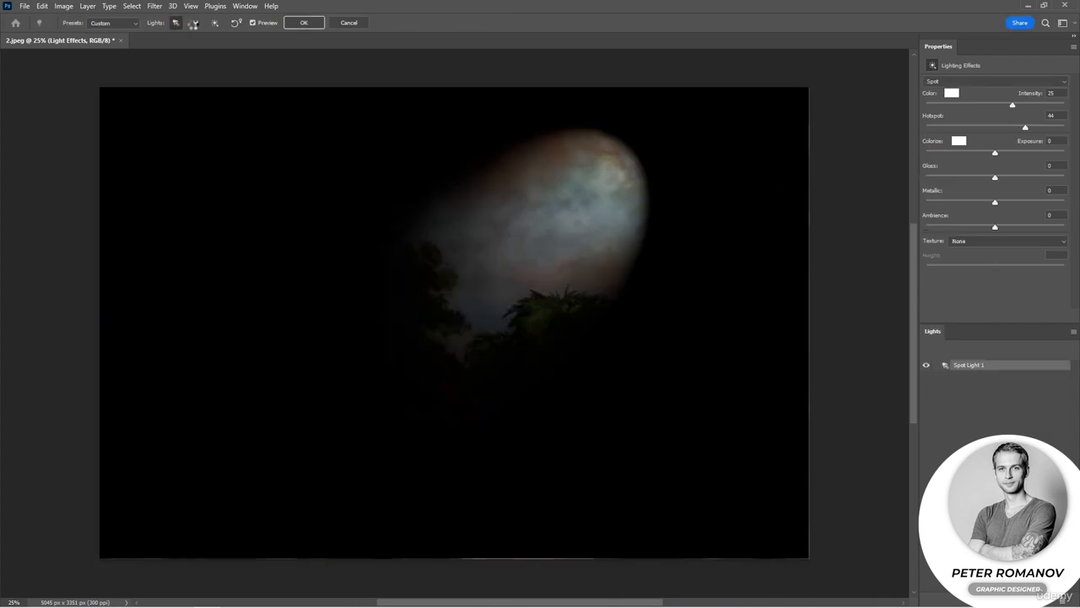
Try adding a second spot light and two point lights to the painting.
left_click(193, 24)
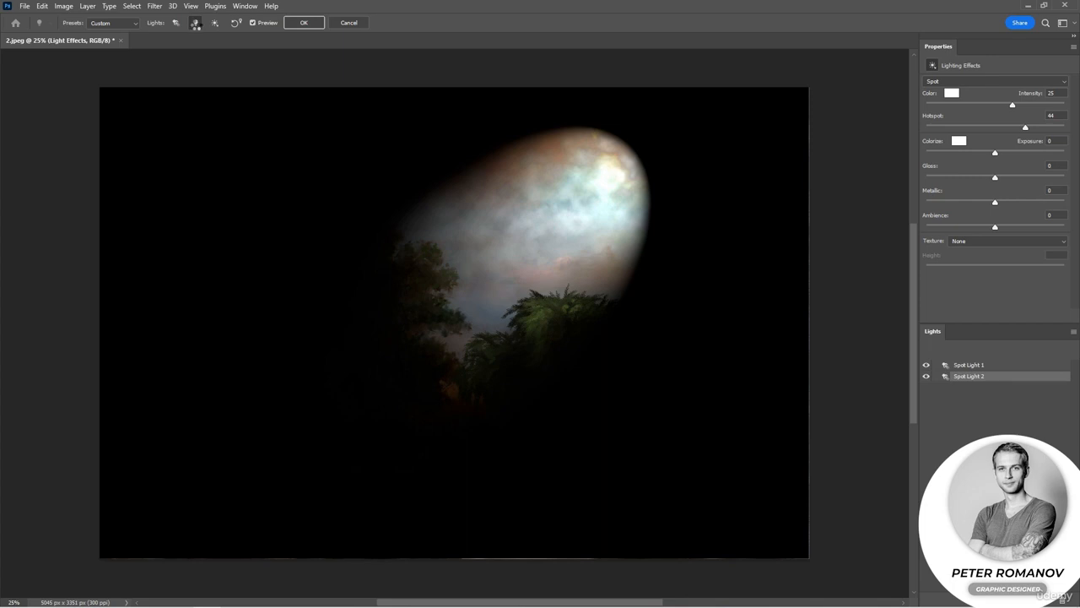
left_click(212, 24)
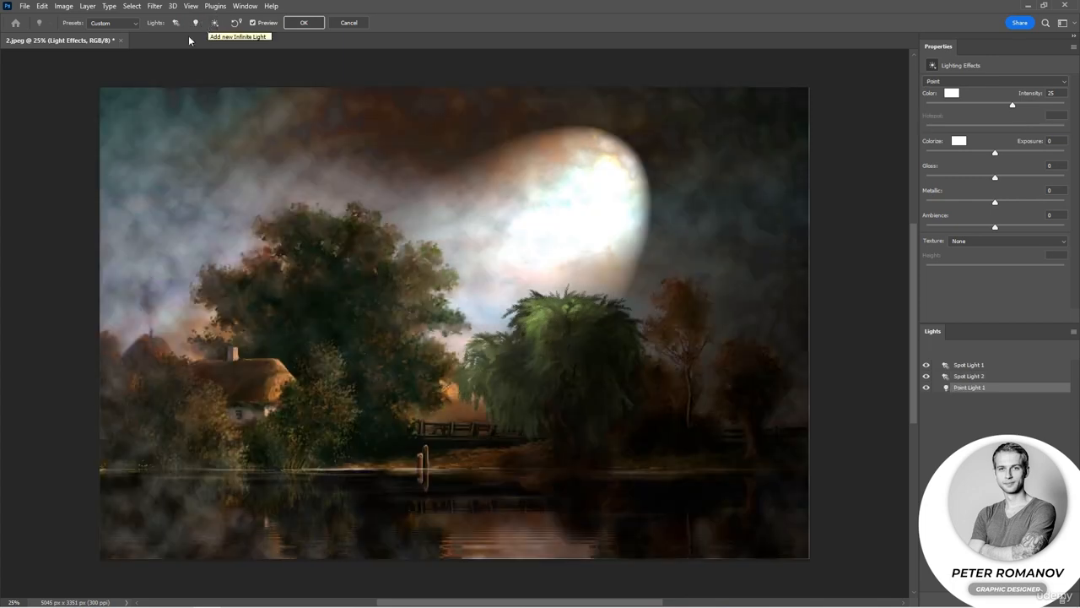
left_click(135, 24)
left_click(137, 24)
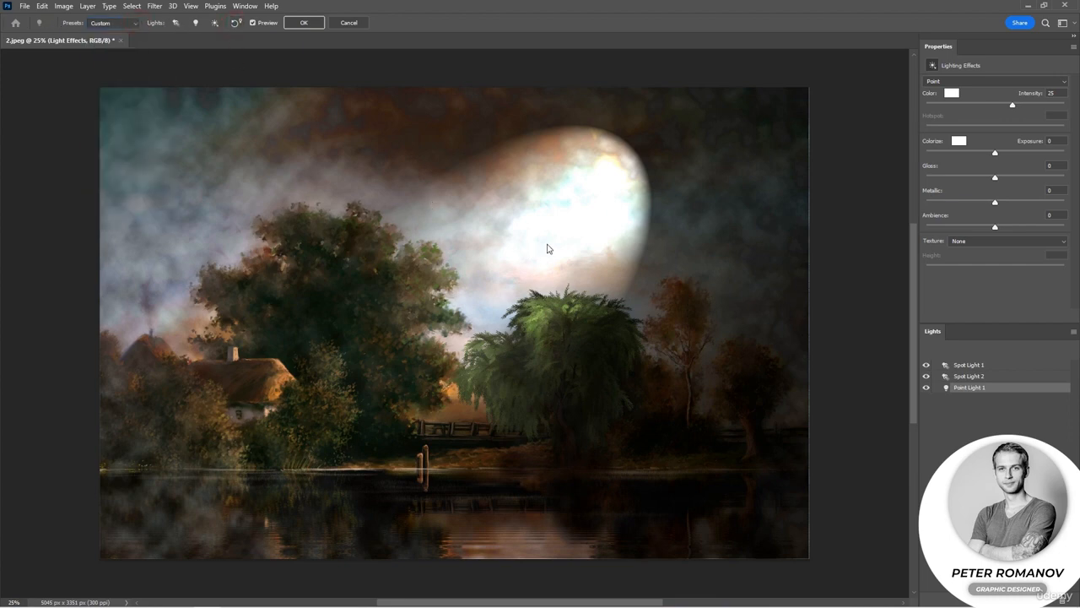
left_click(195, 23)
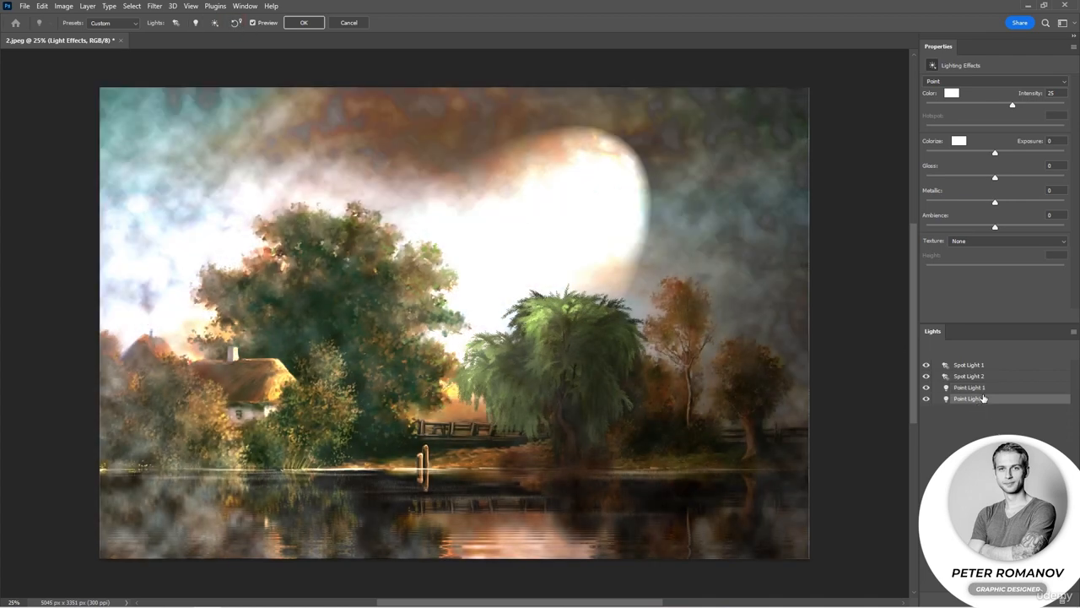
Delete both point lights and the second spot light, and try to delete the remaining spot light.
left_click(982, 389)
left_click(1063, 599)
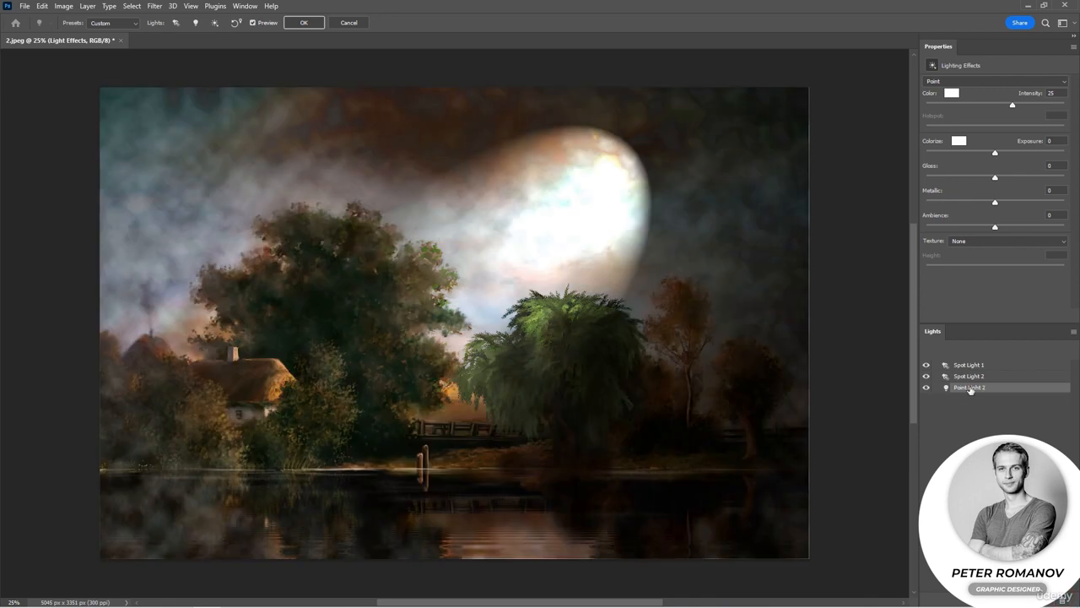
left_click(1063, 599)
left_click(1063, 599)
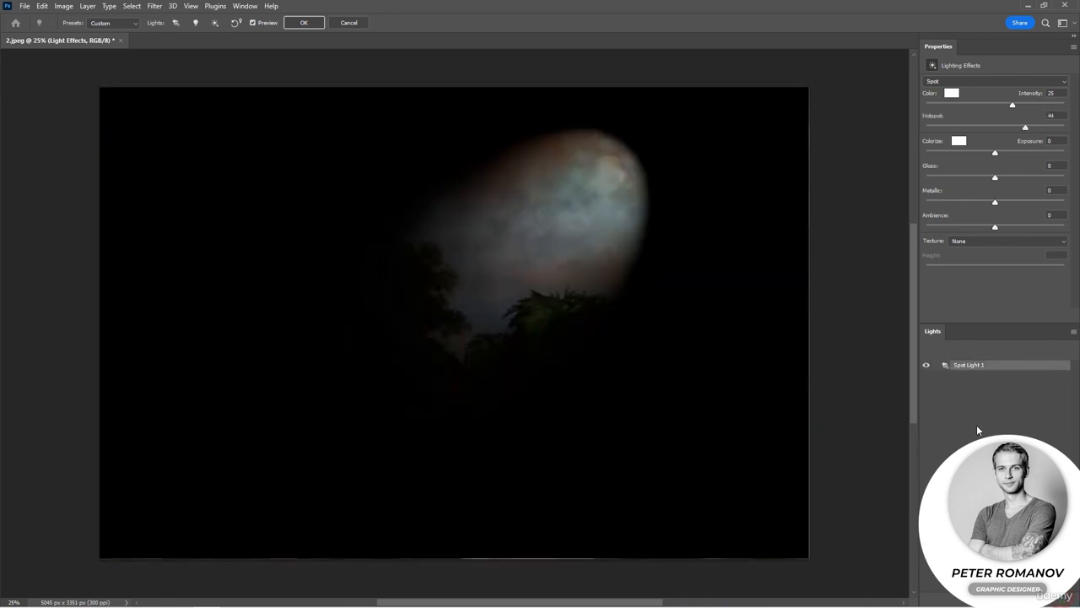
left_click(1062, 599)
left_click(530, 231)
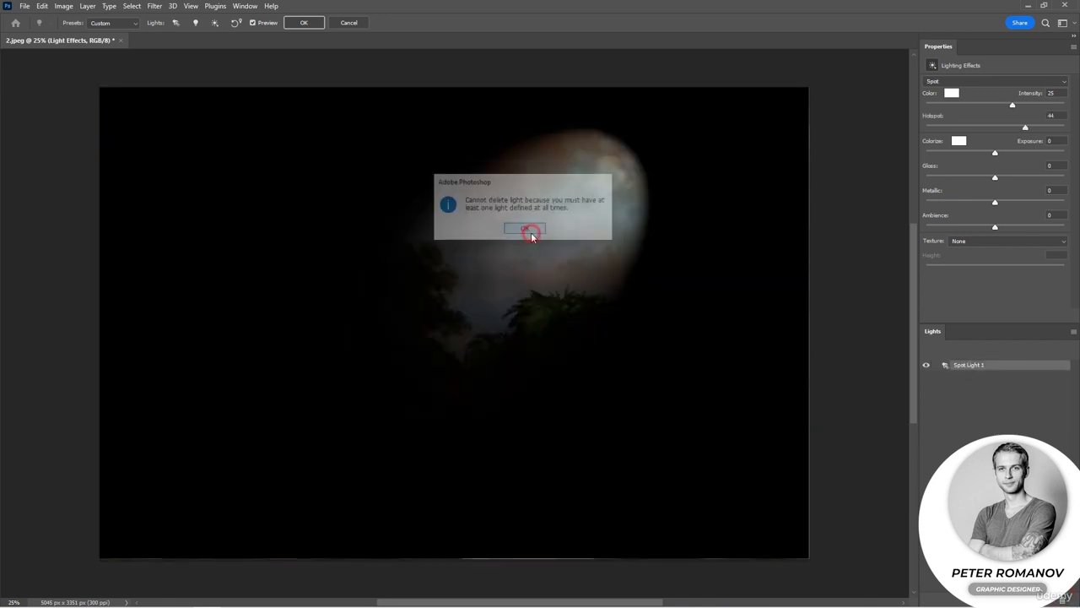
Add an infinite light, delete the spot light, and set the infinite light's intensity to 33.
left_click(215, 27)
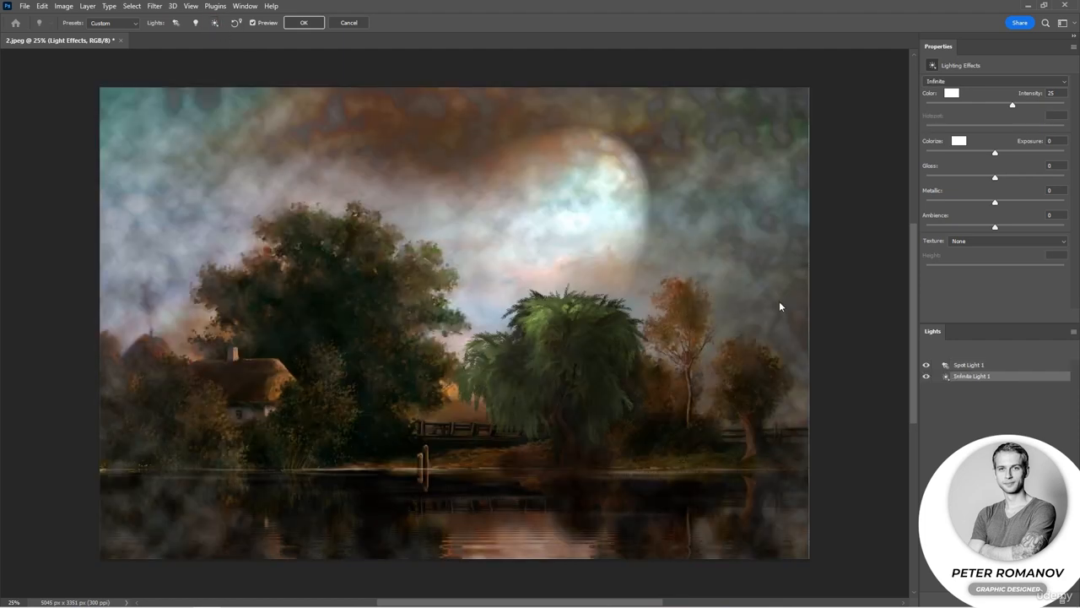
left_click(979, 366)
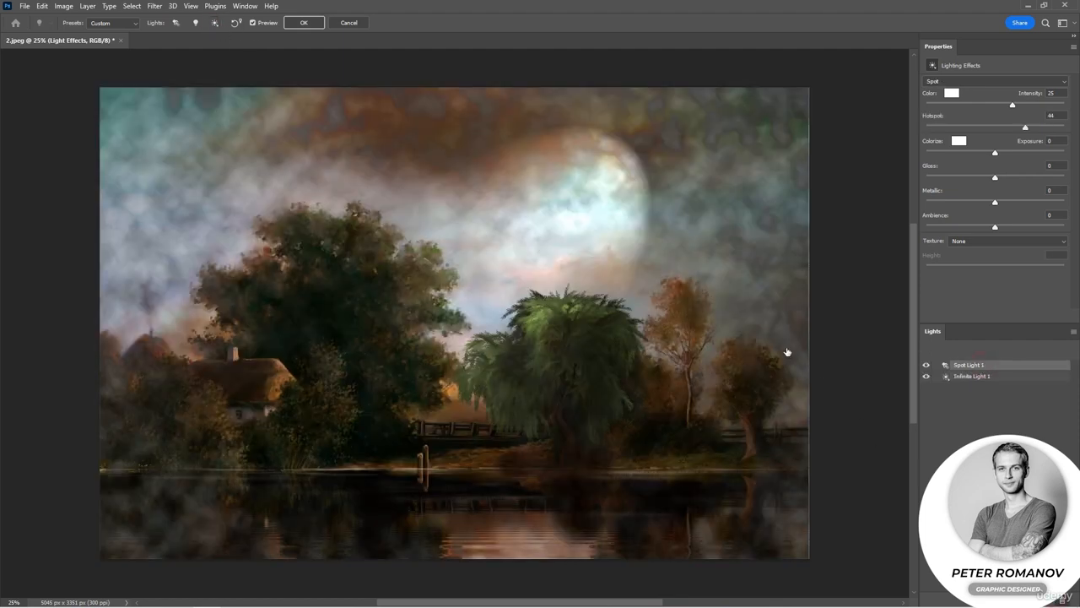
key("Delete")
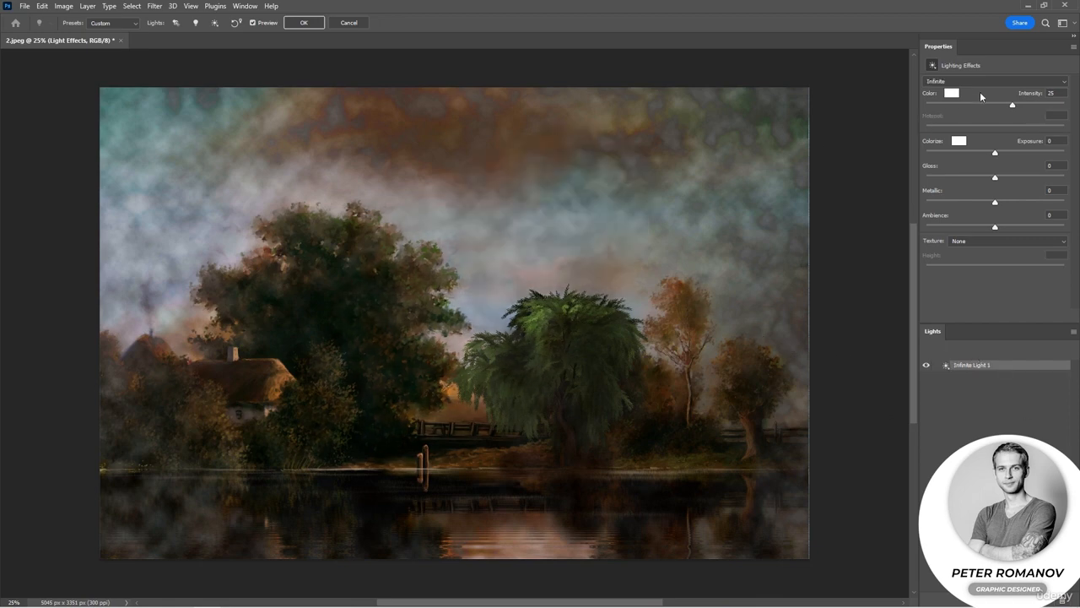
left_click_drag(1014, 107, 1018, 104)
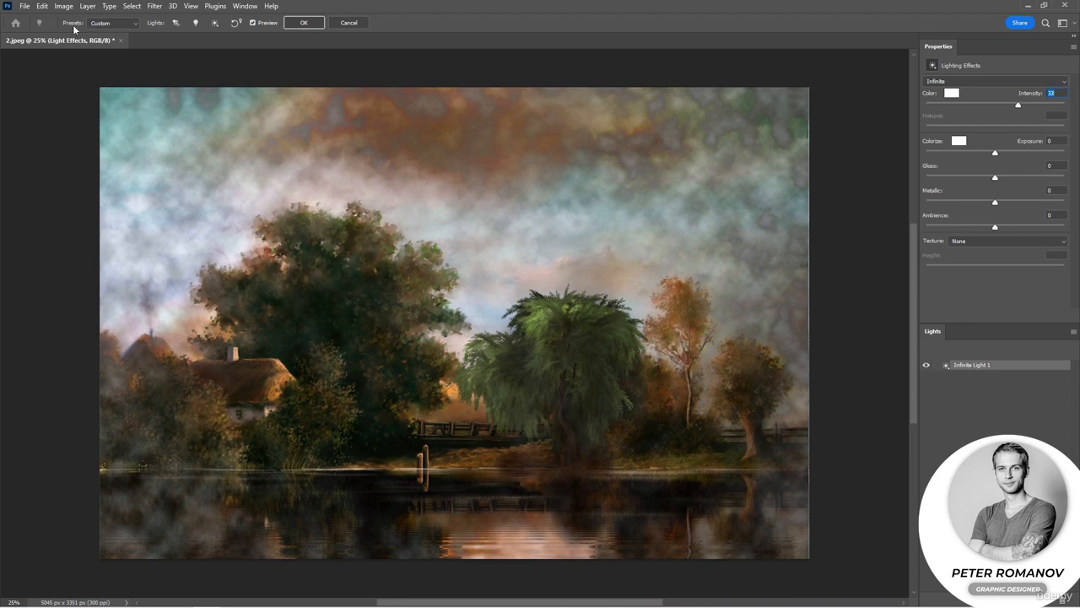
Change the infinite light to spot type and on to point type, and set the exposure to 37.
left_click(122, 26)
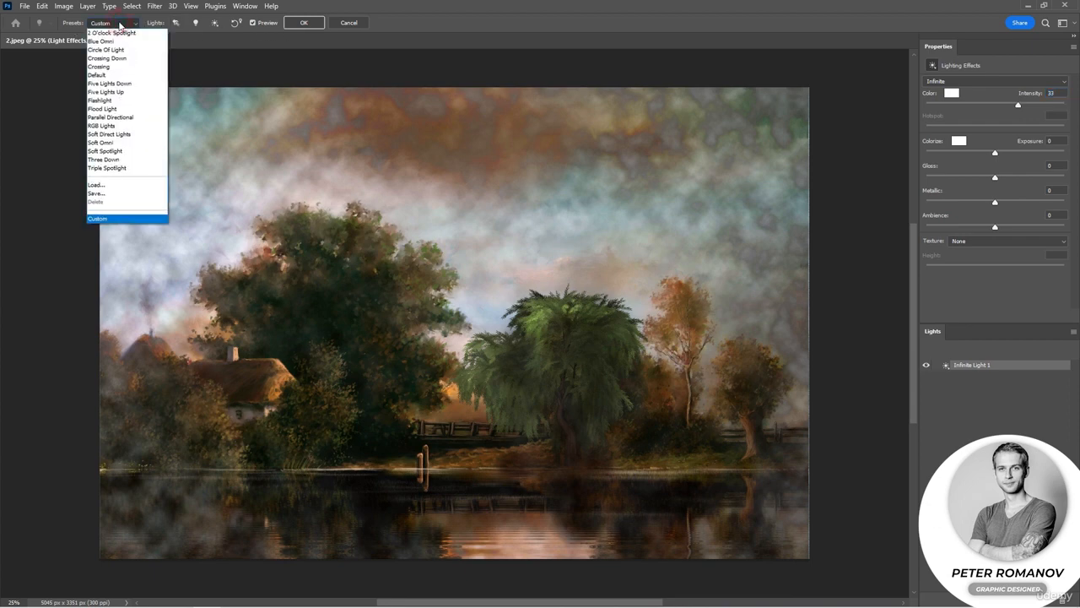
left_click(955, 81)
left_click(953, 81)
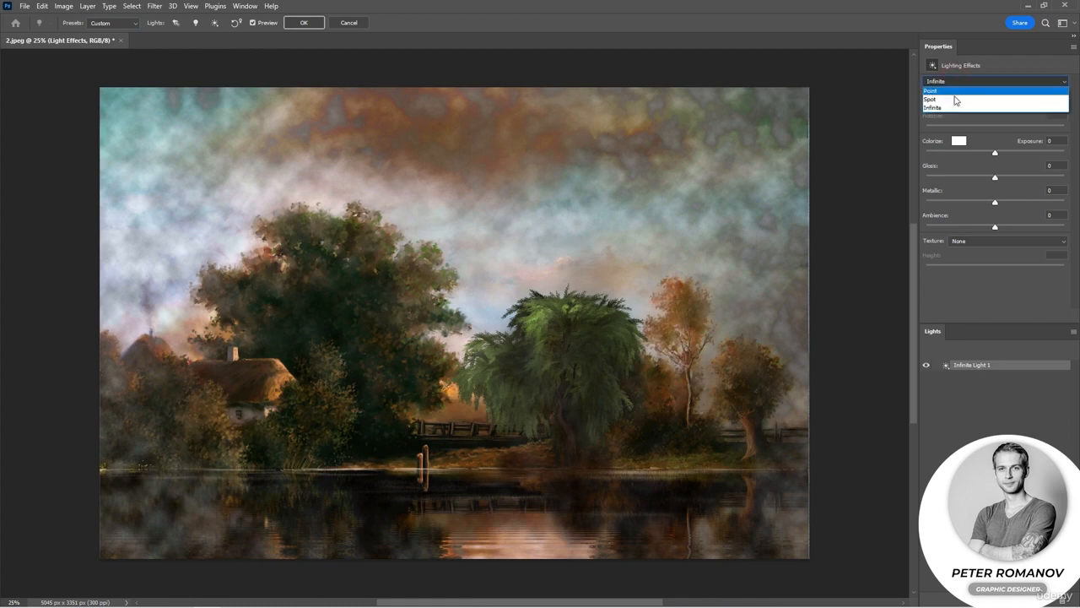
left_click(955, 100)
left_click(958, 81)
left_click(958, 90)
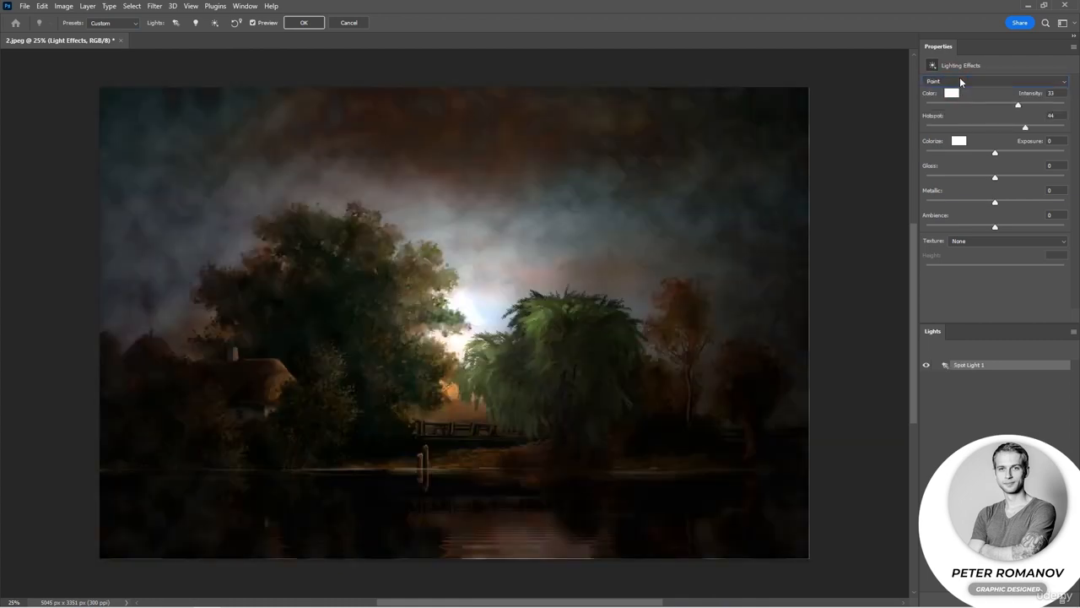
left_click(959, 80)
left_click(977, 430)
left_click_drag(994, 151, 1021, 157)
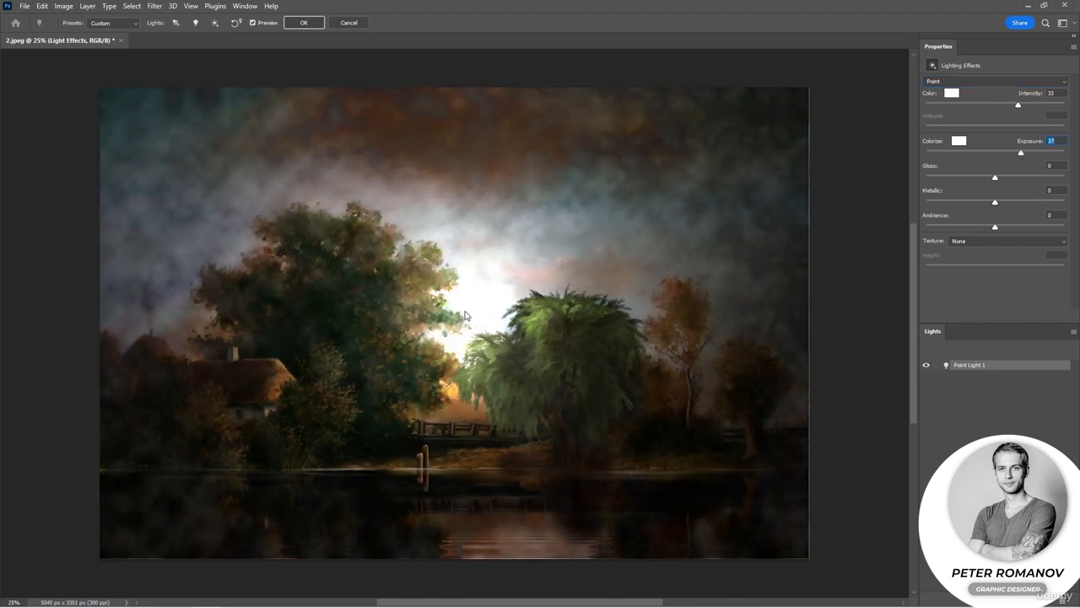
Set the point light effect's gloss to 13, metallic to 20 and ambience to 11.
left_click(122, 24)
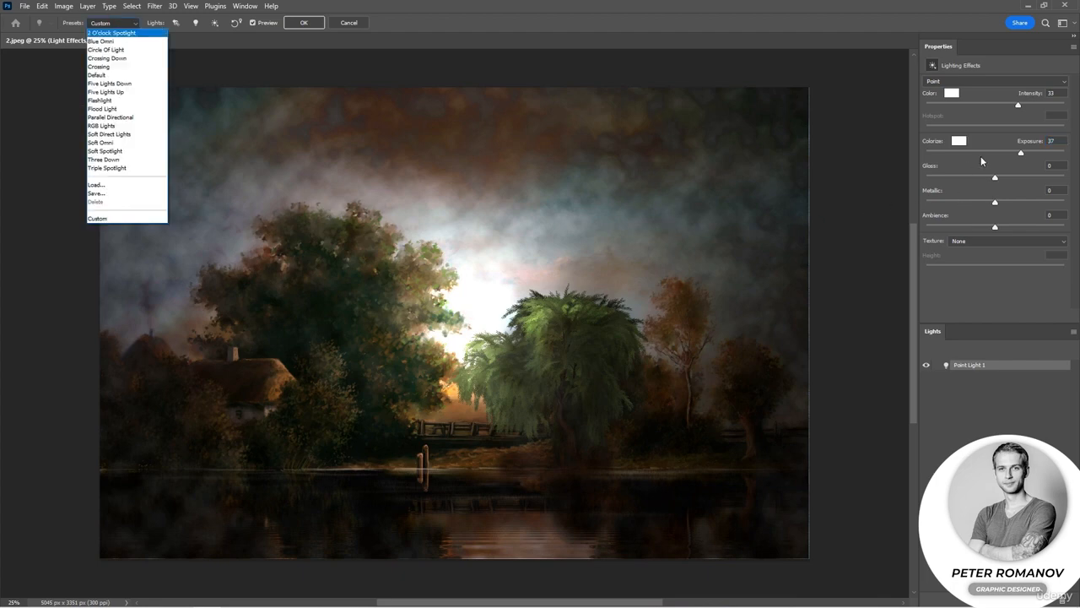
left_click(994, 183)
left_click_drag(1010, 175, 1009, 203)
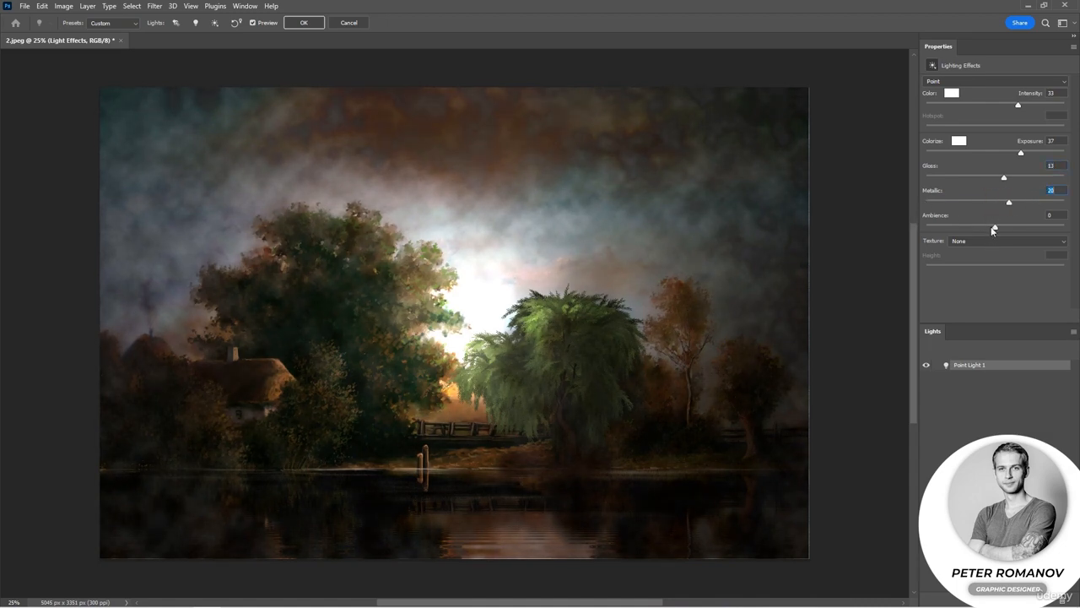
mouse_move(995, 225)
left_mouse_down()
mouse_move(1029, 229)
mouse_move(910, 232)
mouse_move(1004, 229)
left_mouse_up()
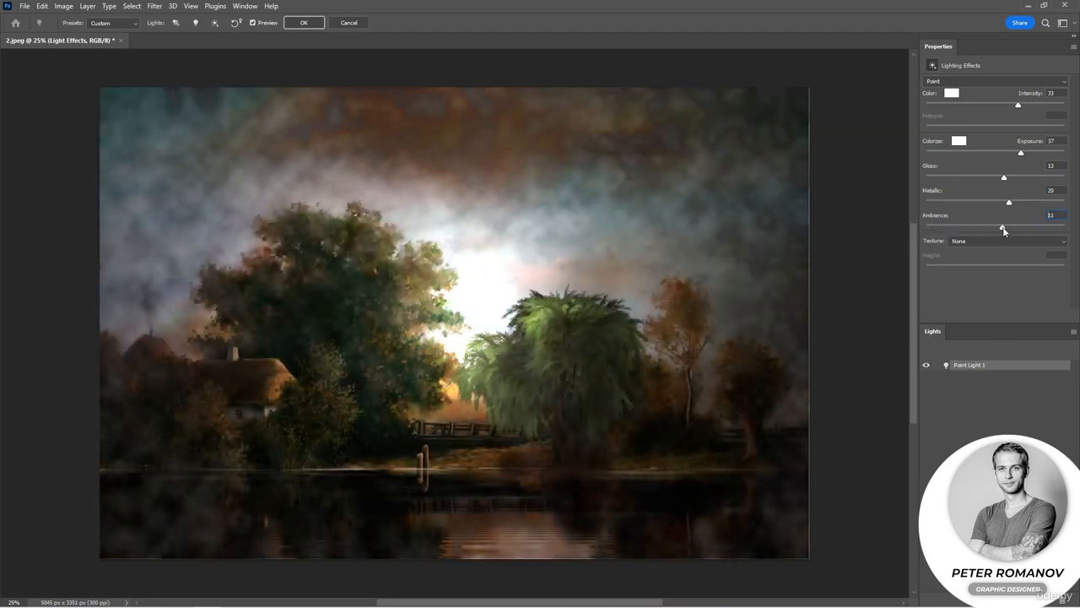
left_click(993, 248)
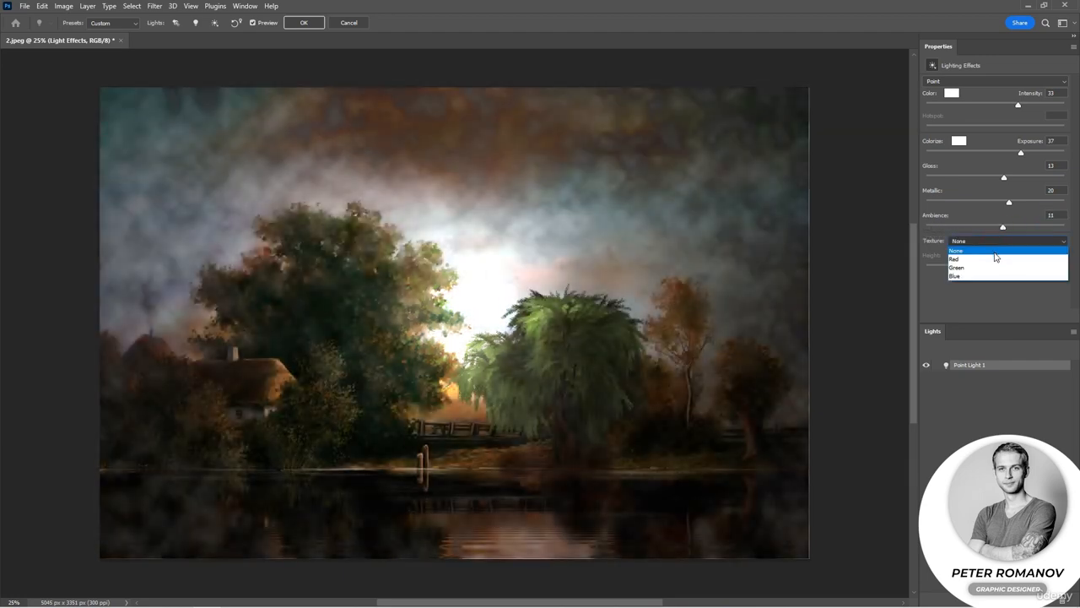
left_click(986, 299)
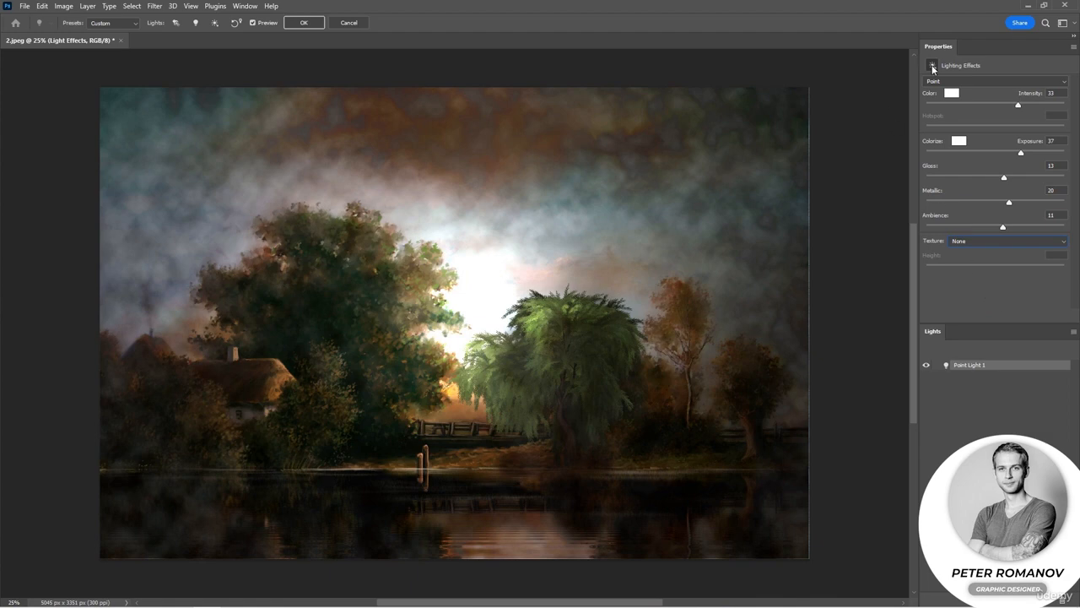
Make the light infinite, set intensity 11, exposure 48, gloss -40 and ambience 14, and try a Green texture at height 7.
left_click(237, 26)
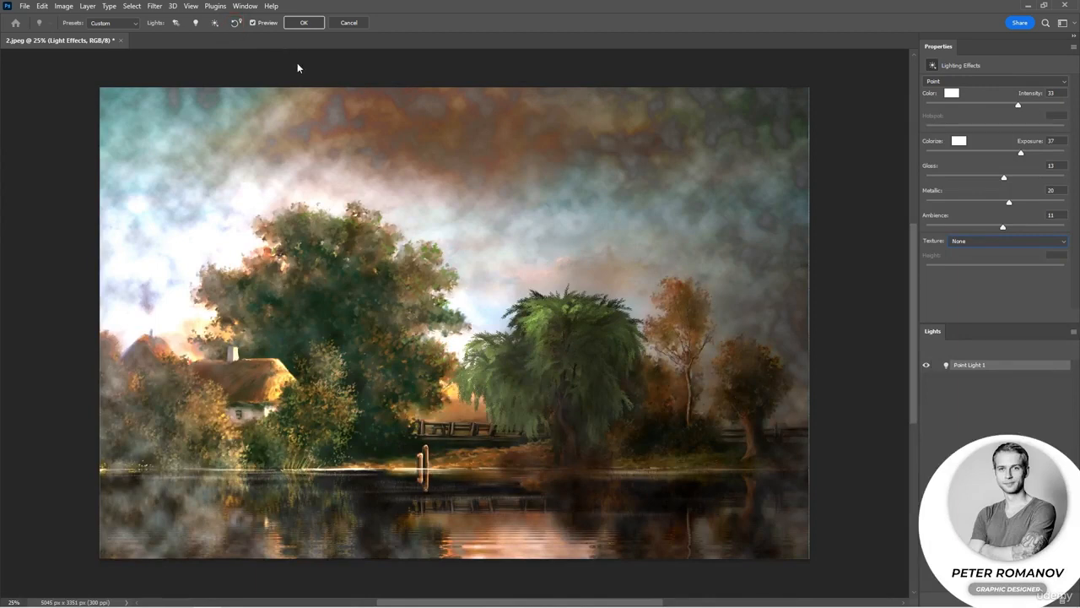
left_click_drag(1017, 106, 983, 106)
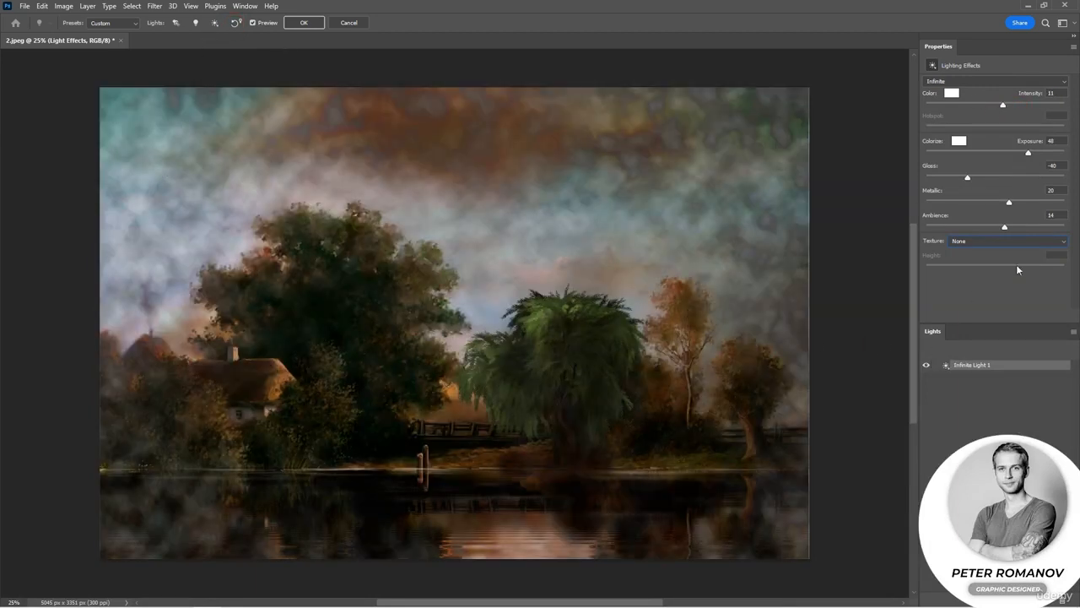
left_click(1004, 241)
left_click(992, 268)
mouse_move(987, 266)
left_mouse_down()
mouse_move(1022, 269)
mouse_move(973, 271)
mouse_move(1001, 269)
left_mouse_up()
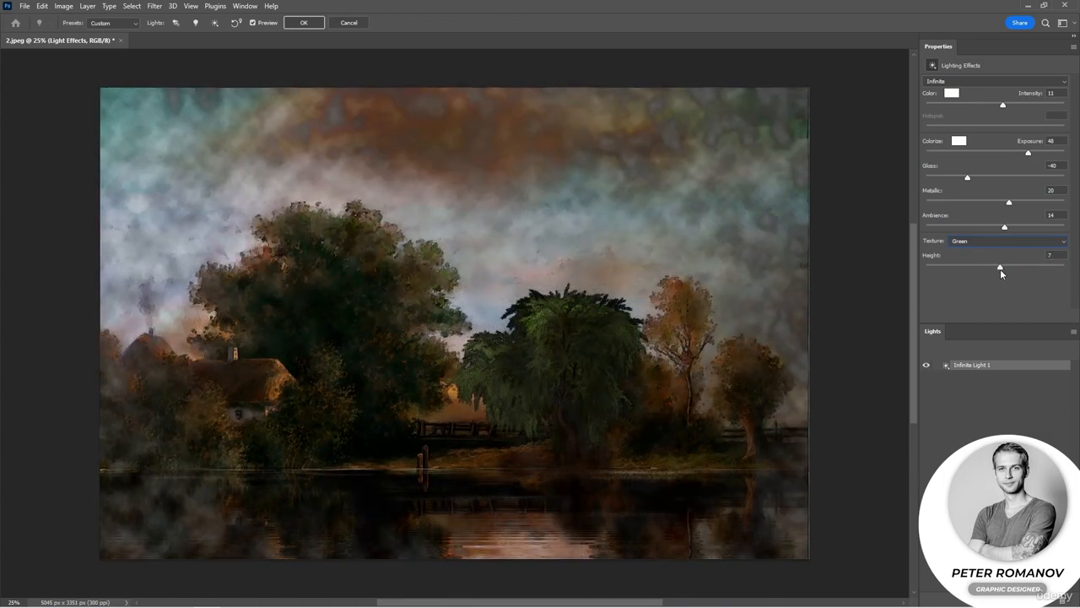
Switch the texture to Red with height 1 and set metallic to 44.
left_click(974, 241)
left_click(966, 255)
mouse_move(1000, 266)
left_mouse_down()
mouse_move(985, 267)
mouse_move(996, 270)
left_mouse_up()
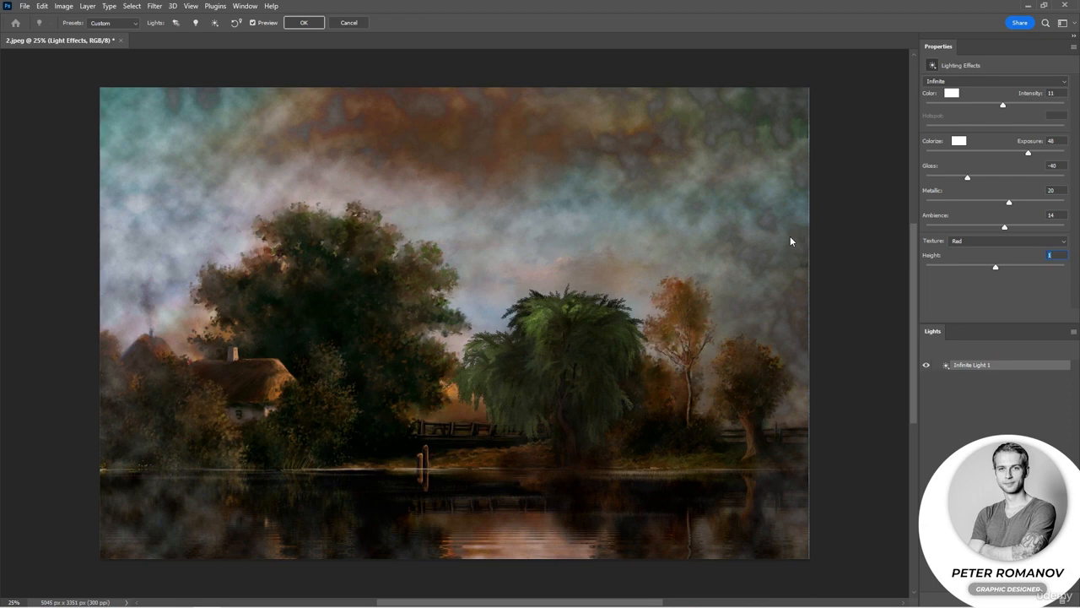
left_click_drag(1008, 202, 1025, 204)
Try adding a point light alongside the infinite light, and delete it.
left_click(196, 23)
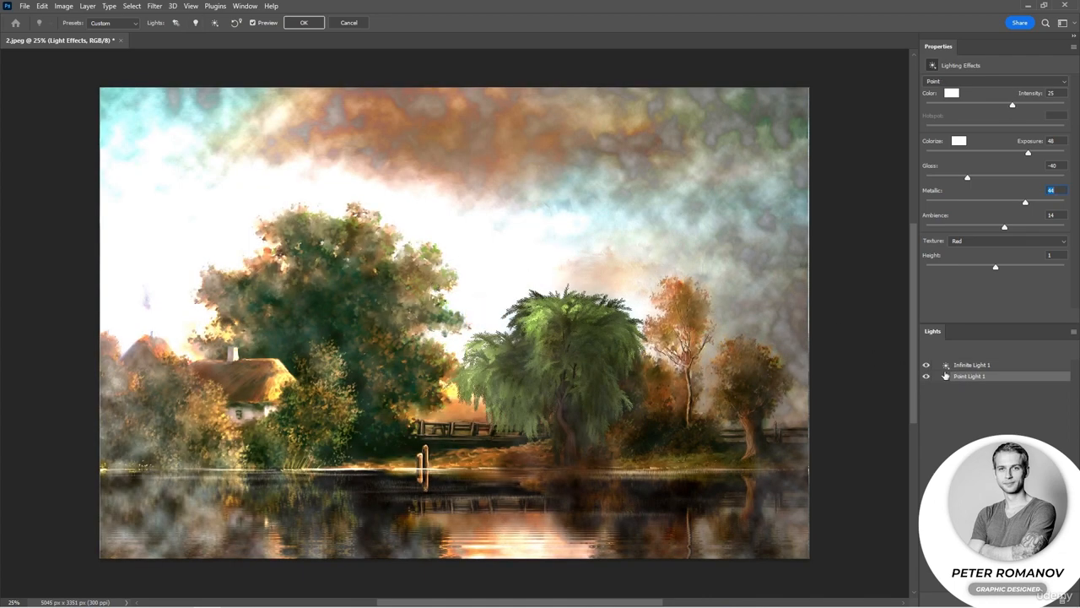
right_click(1012, 377)
left_click(952, 388)
right_click(991, 376)
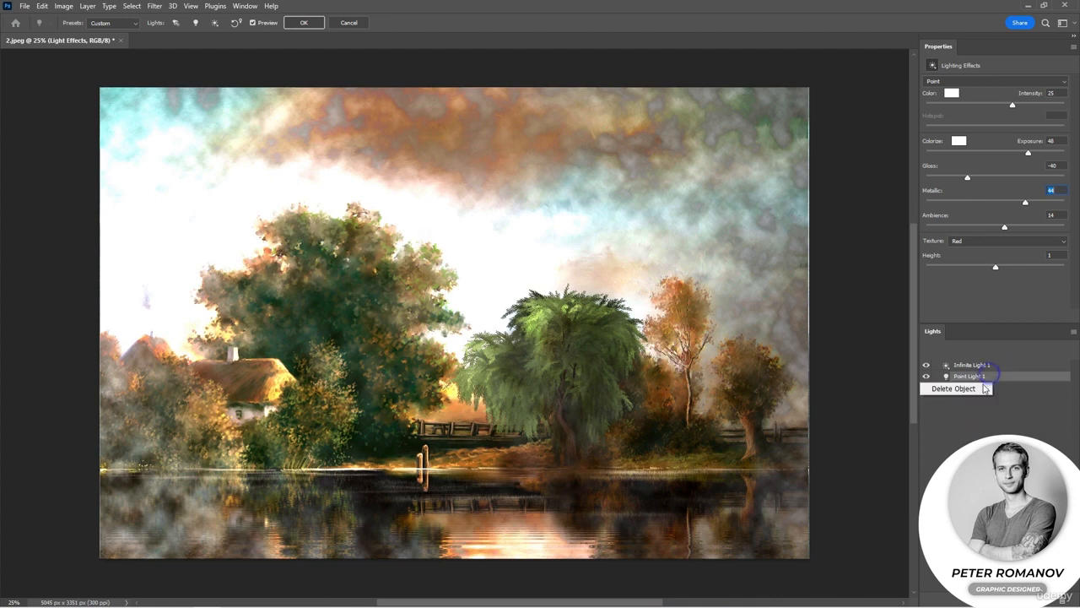
left_click(982, 389)
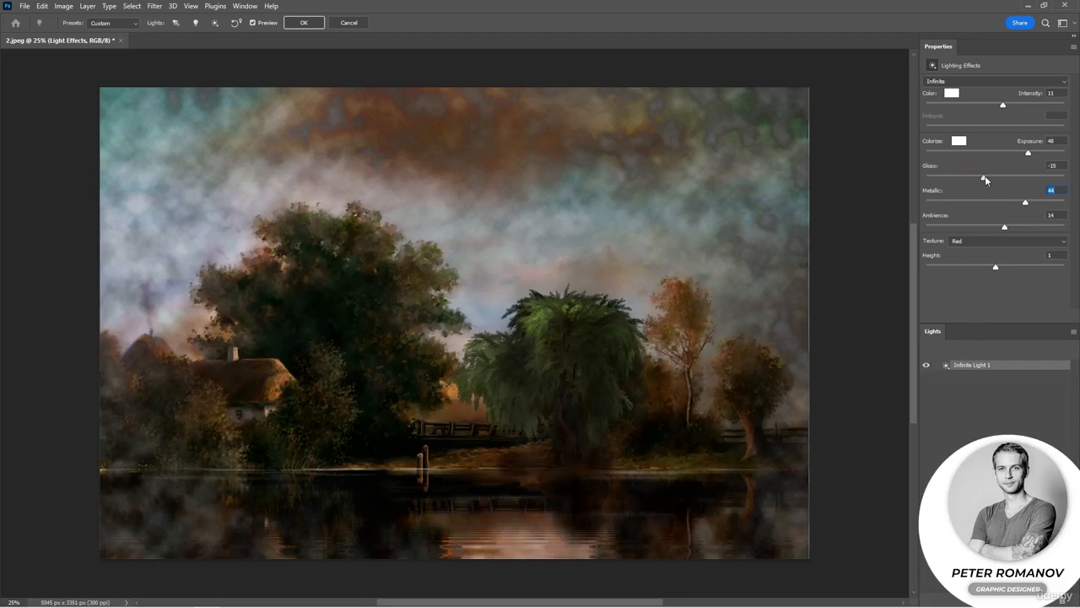
Set gloss to -59 and the infinite light's intensity to 20, and add a second infinite light with intensity -2.
left_click_drag(984, 178, 953, 178)
left_click_drag(1002, 104, 1009, 107)
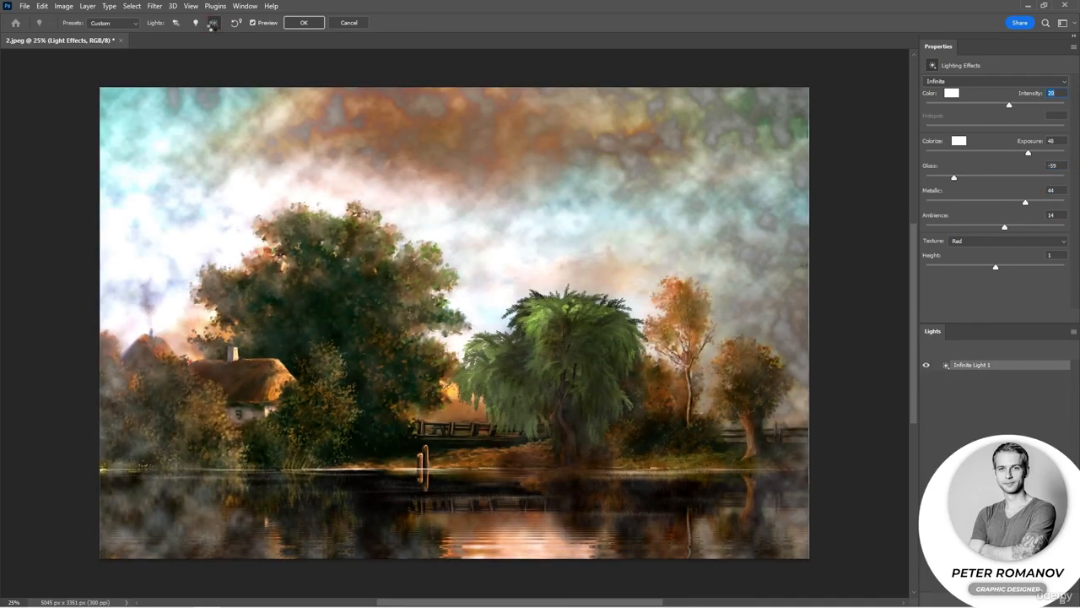
left_click(214, 23)
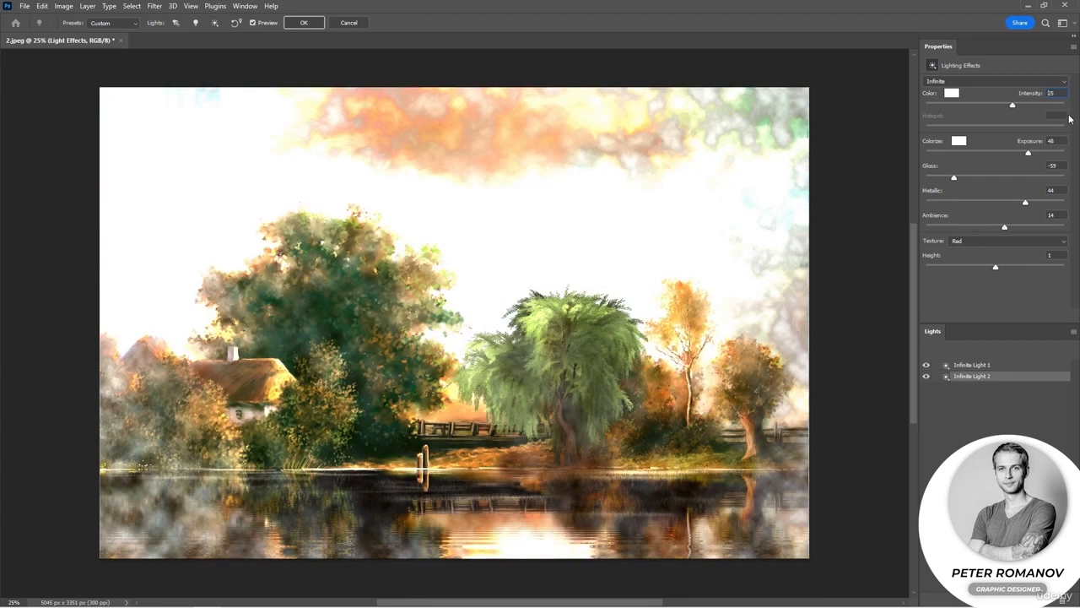
left_click_drag(1014, 106, 991, 106)
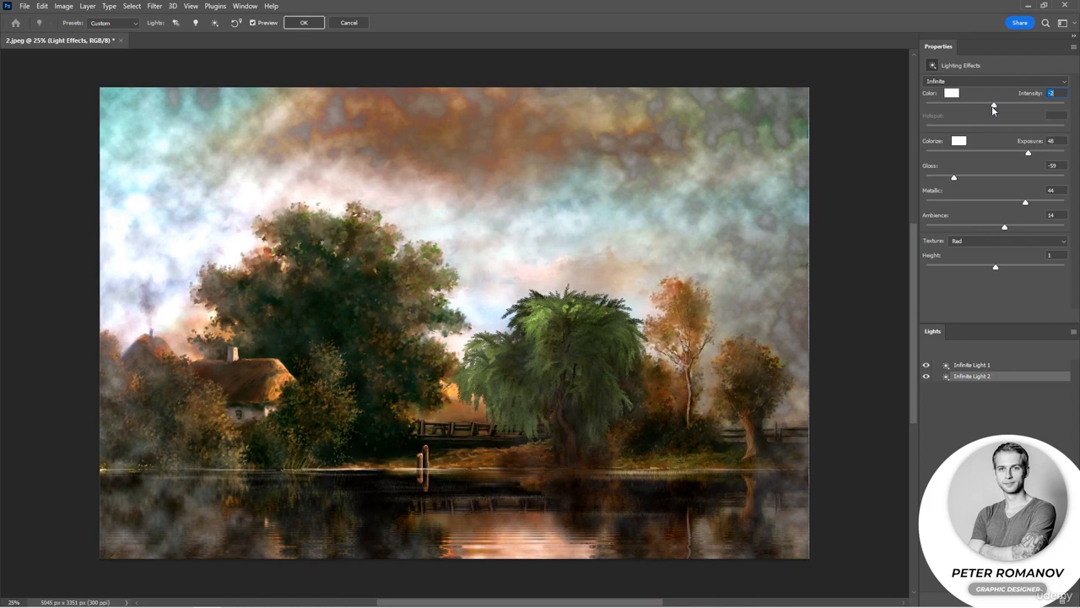
Toggle the second infinite light's visibility off and on, and set exposure to 37 and ambience to 24.
left_click(926, 376)
left_click(926, 378)
left_click_drag(1028, 152, 1020, 153)
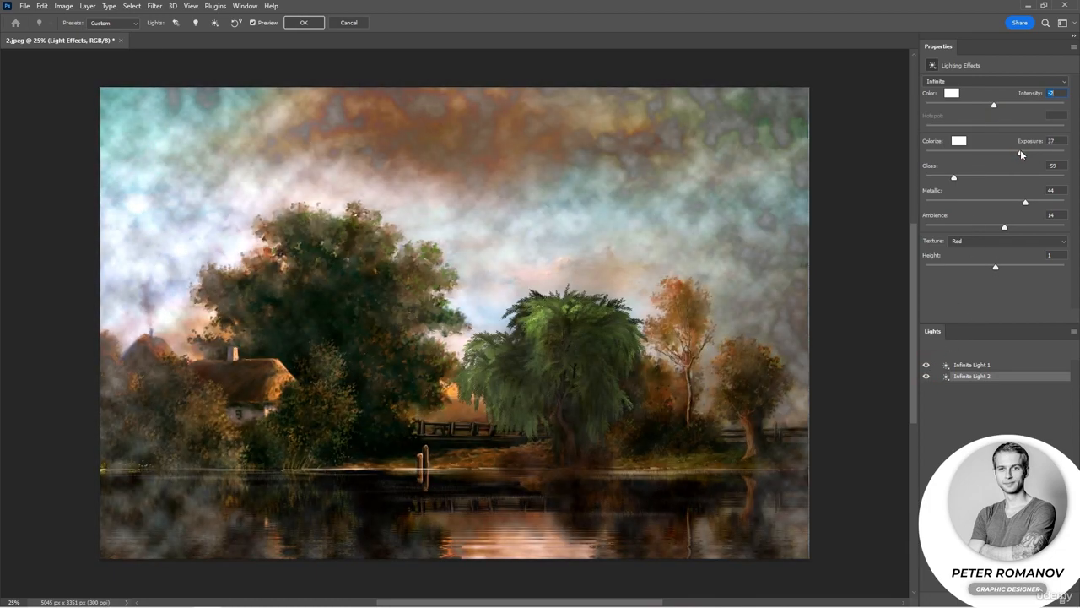
left_click_drag(1005, 232, 1007, 233)
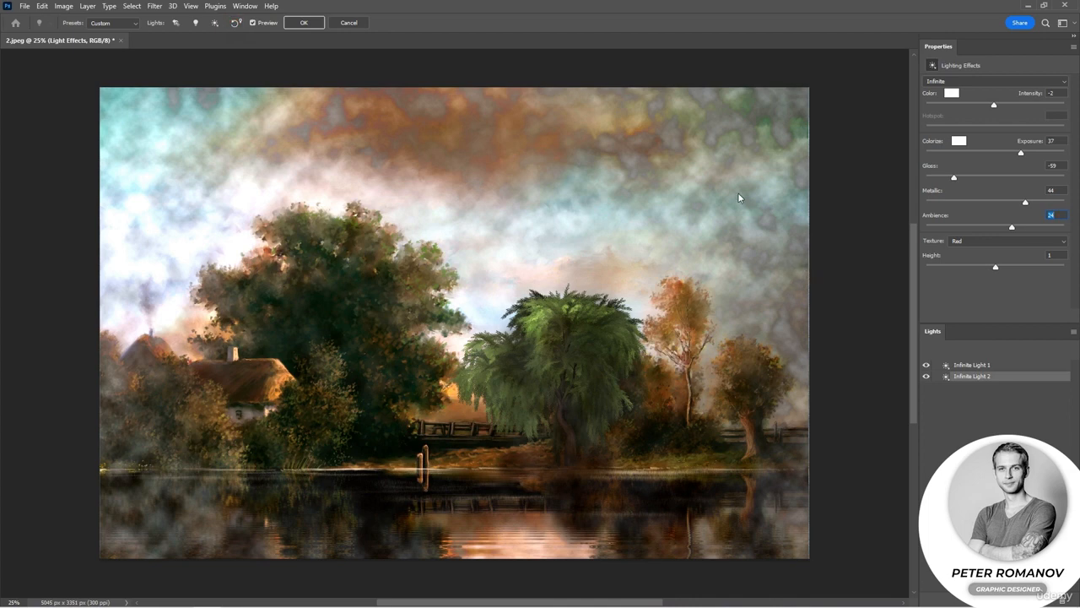
Cycle the second light through point and spot types back to infinite, and set its intensity to 0.
left_click(945, 81)
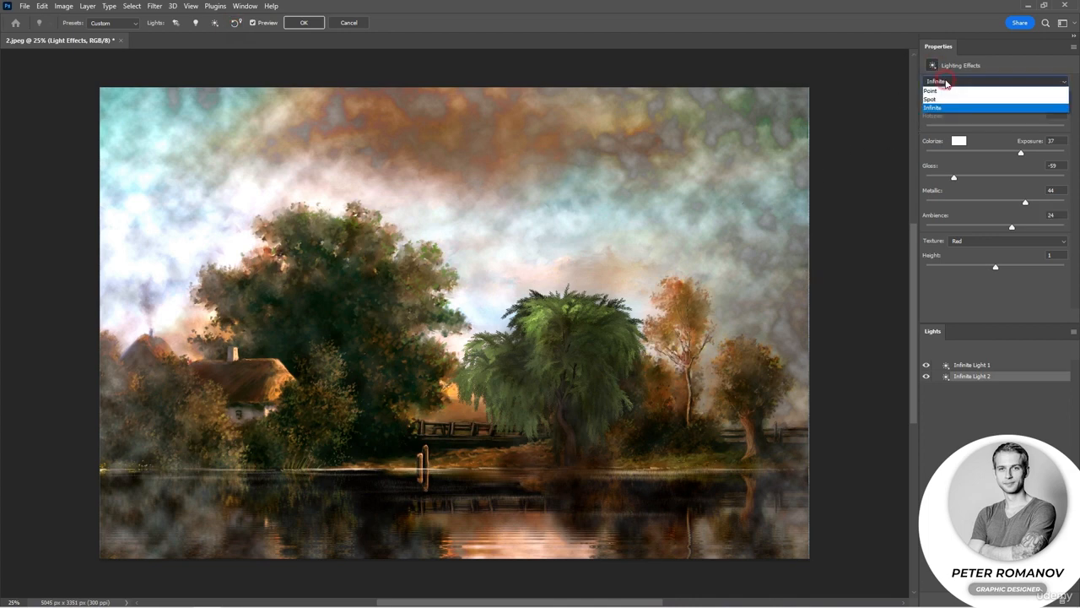
left_click(951, 91)
left_click(949, 81)
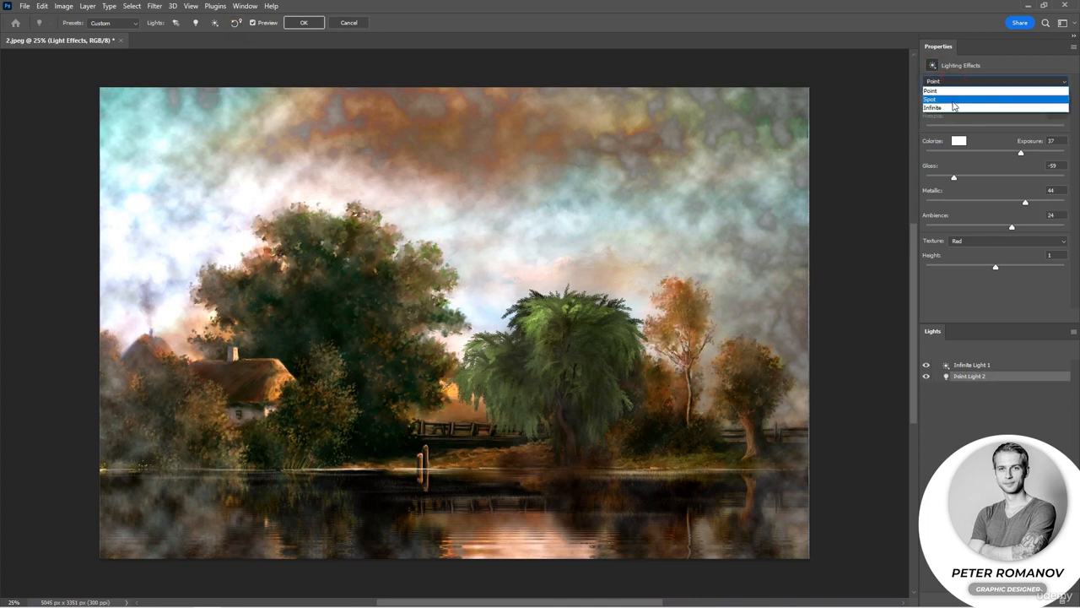
left_click(943, 75)
left_click(944, 80)
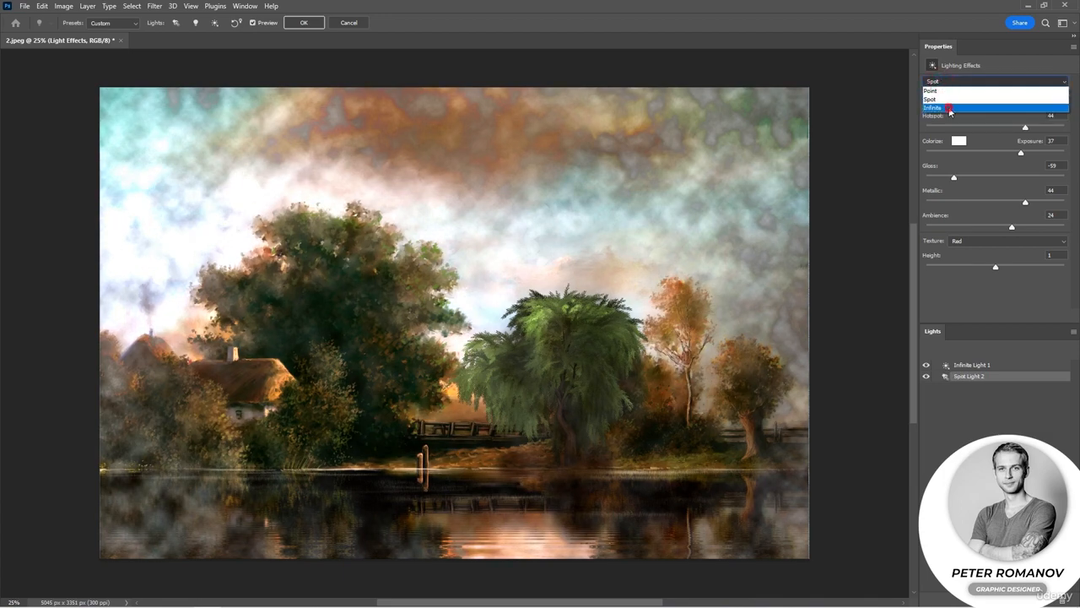
left_click(938, 105)
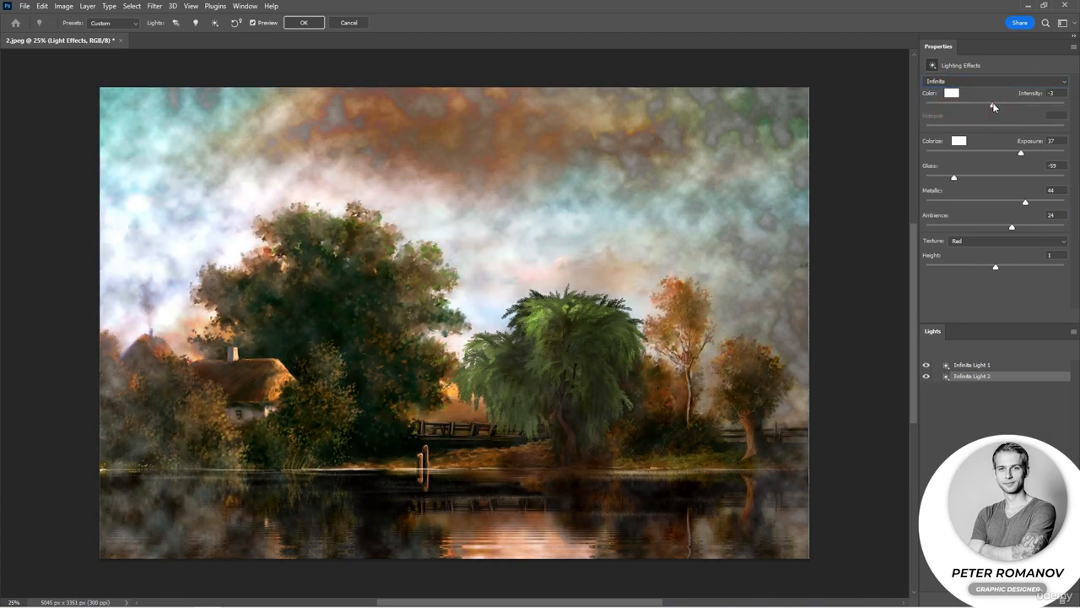
left_click_drag(995, 106, 996, 106)
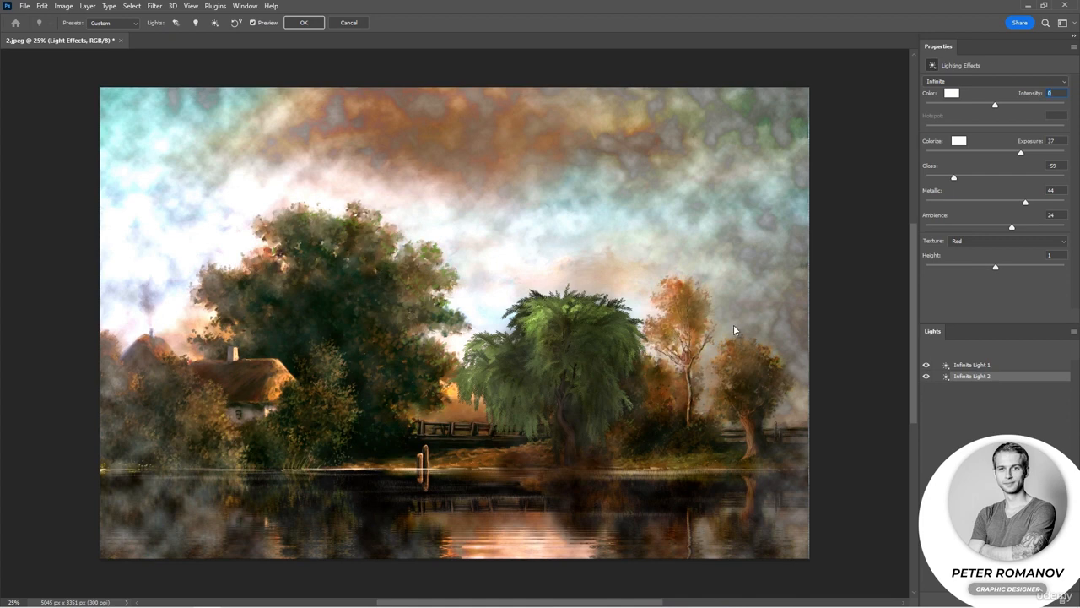
Try a red light color on the second infinite light.
left_click(951, 93)
left_click(139, 393)
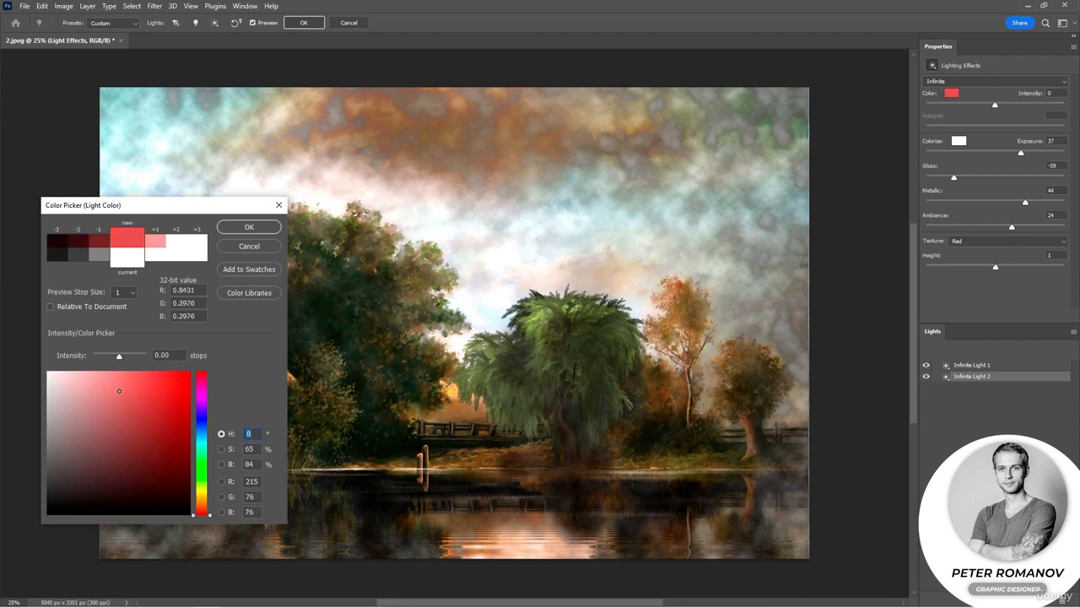
left_click(246, 228)
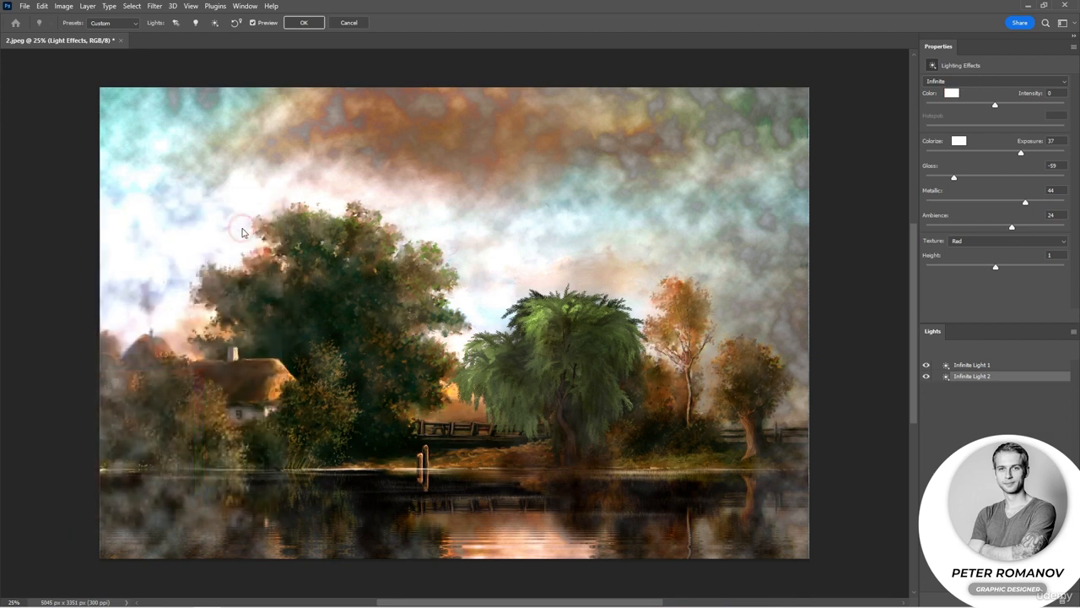
Toggle the first infinite light's visibility off and on, and delete the second infinite light.
left_click(926, 365)
left_click(925, 366)
right_click(970, 377)
left_click(962, 389)
Tint the remaining infinite light pale pink and raise its intensity to 31.
left_click(950, 93)
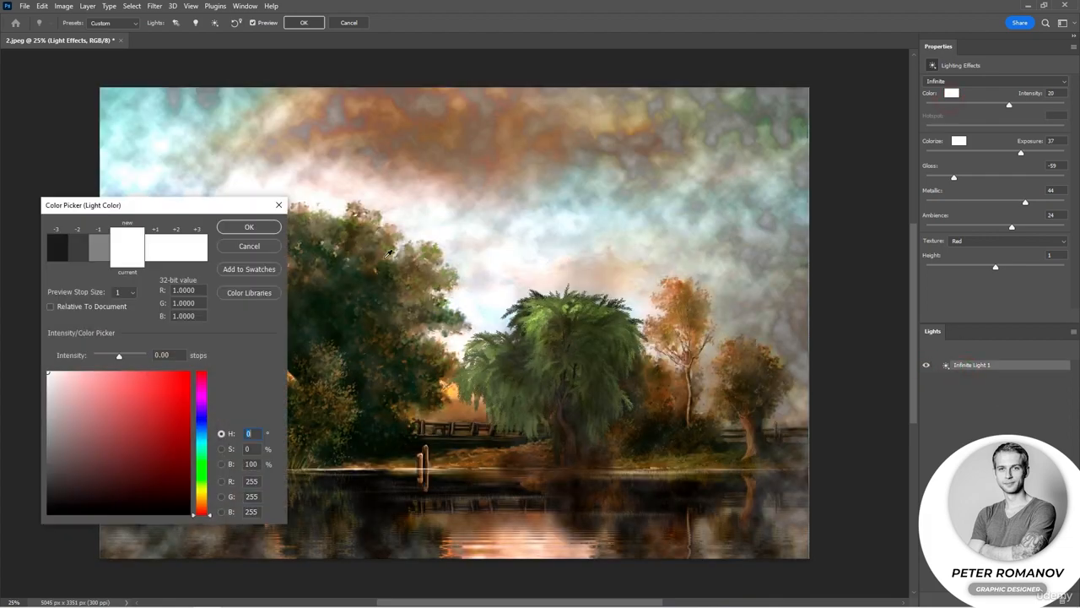
left_click(139, 386)
mouse_move(132, 402)
left_mouse_down()
mouse_move(118, 375)
mouse_move(78, 372)
left_mouse_up()
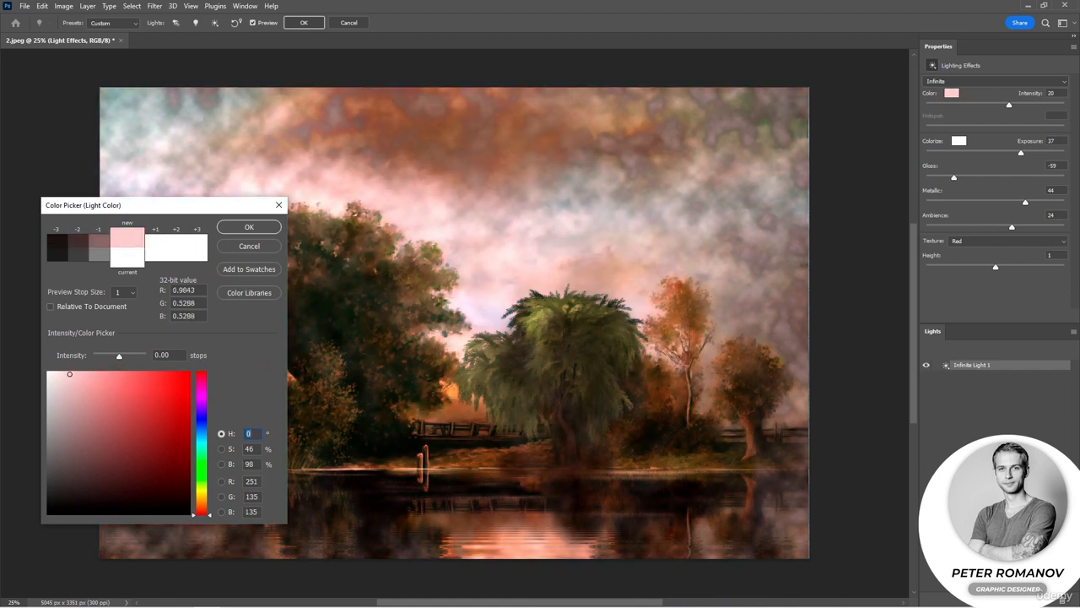
left_click(235, 226)
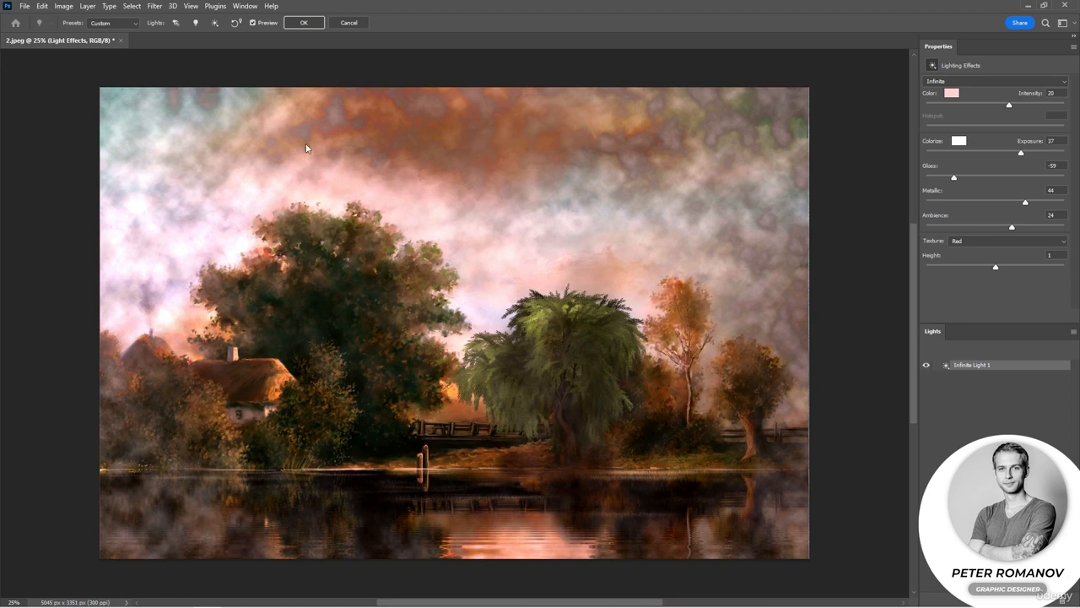
key("alt")
left_click_drag(1007, 110, 1017, 110)
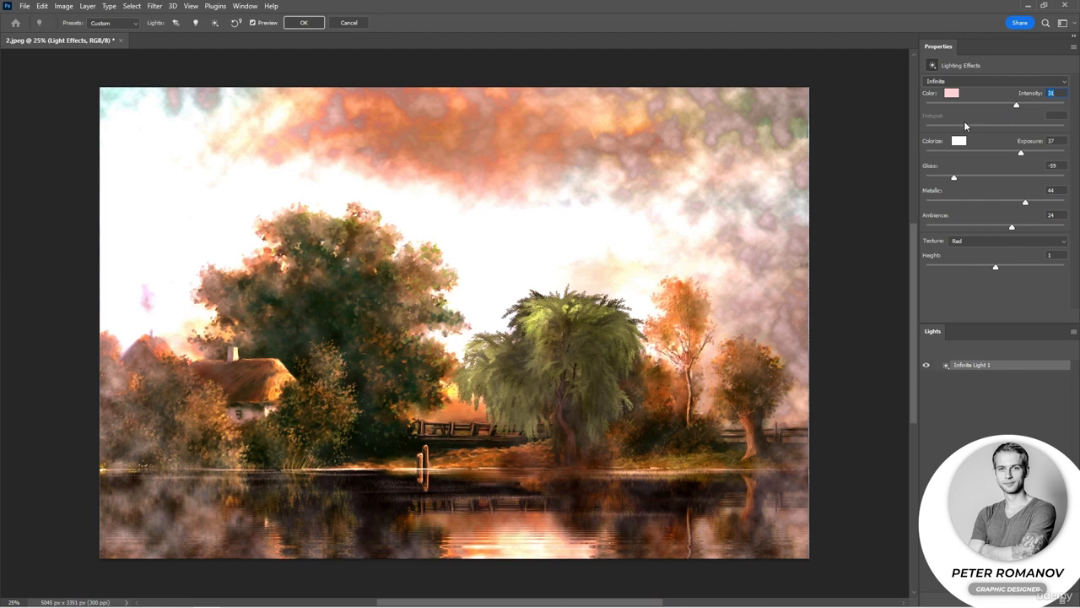
Try the light as a spot with an adjusted hotspot, and change it to a point light with intensity 33.
left_click(945, 81)
left_click(936, 102)
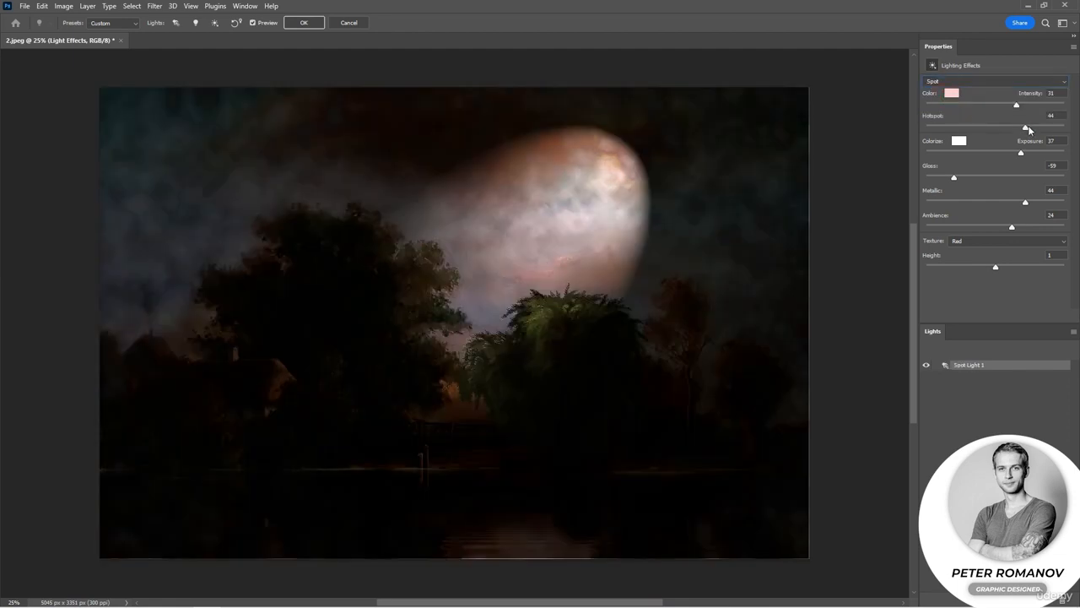
mouse_move(1004, 129)
left_mouse_down()
mouse_move(1046, 129)
mouse_move(1023, 128)
left_mouse_up()
left_click(945, 80)
left_click(938, 91)
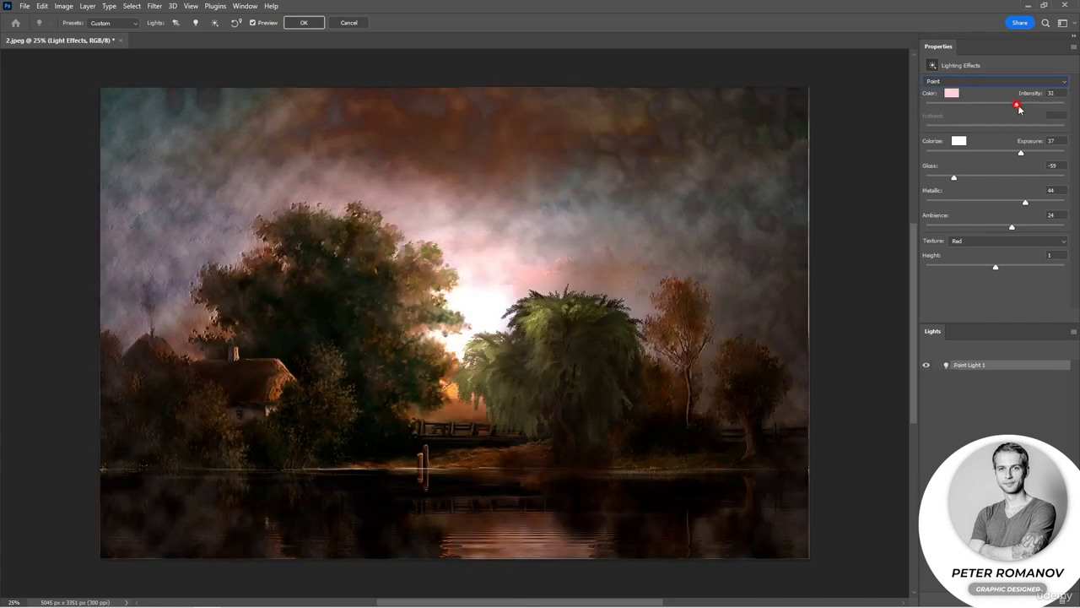
mouse_move(1016, 104)
left_mouse_down()
mouse_move(1031, 106)
mouse_move(1018, 106)
left_mouse_up()
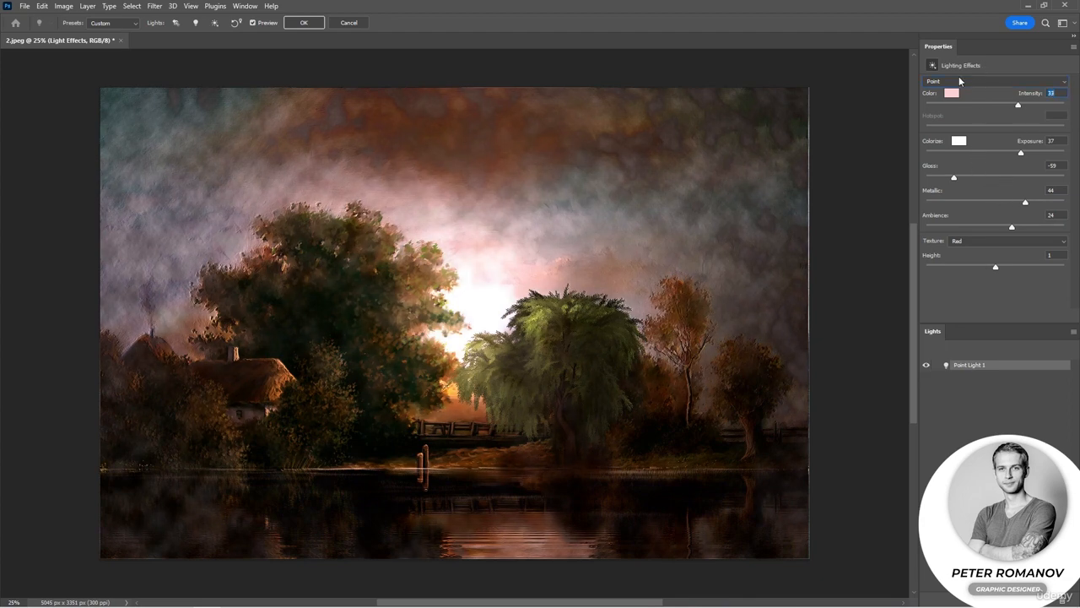
Compare the painting with the lighting preview off and on, apply the Lighting Effects, and keep the embedded color profile.
left_click(253, 23)
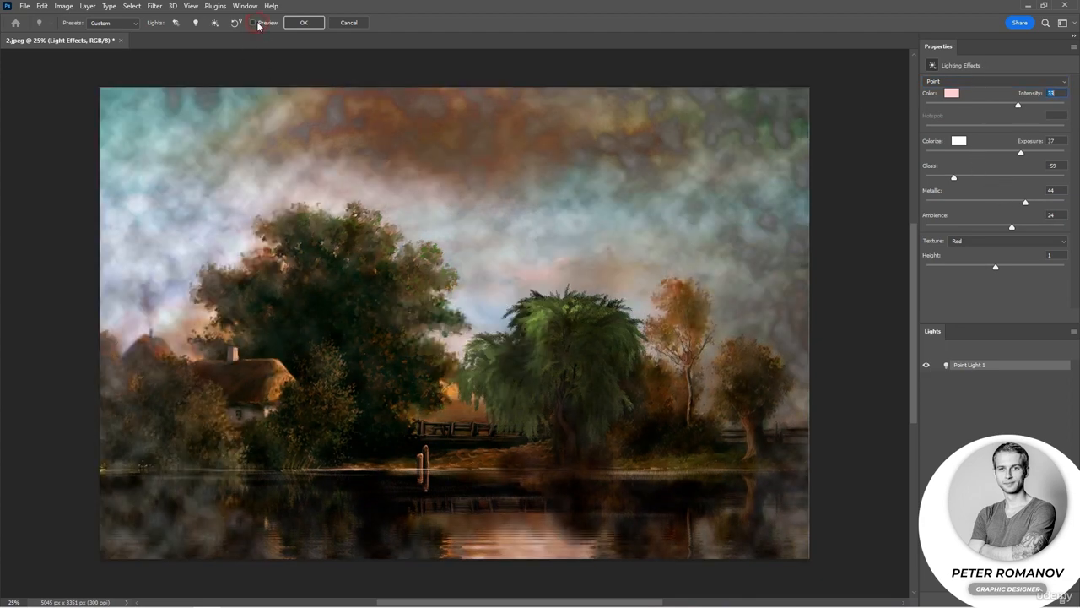
left_click(255, 23)
left_click(302, 22)
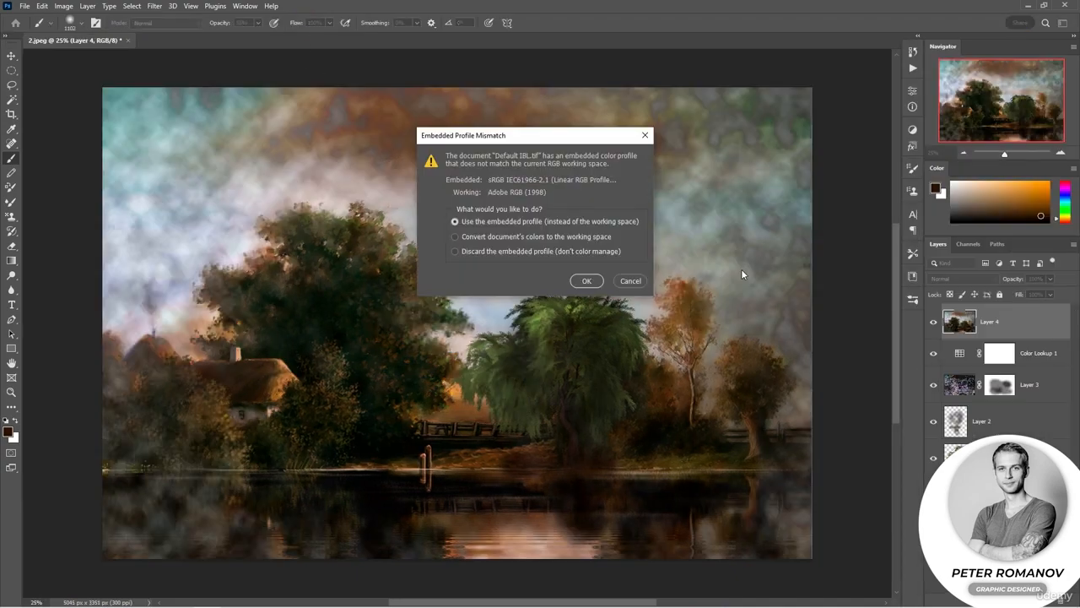
left_click(582, 283)
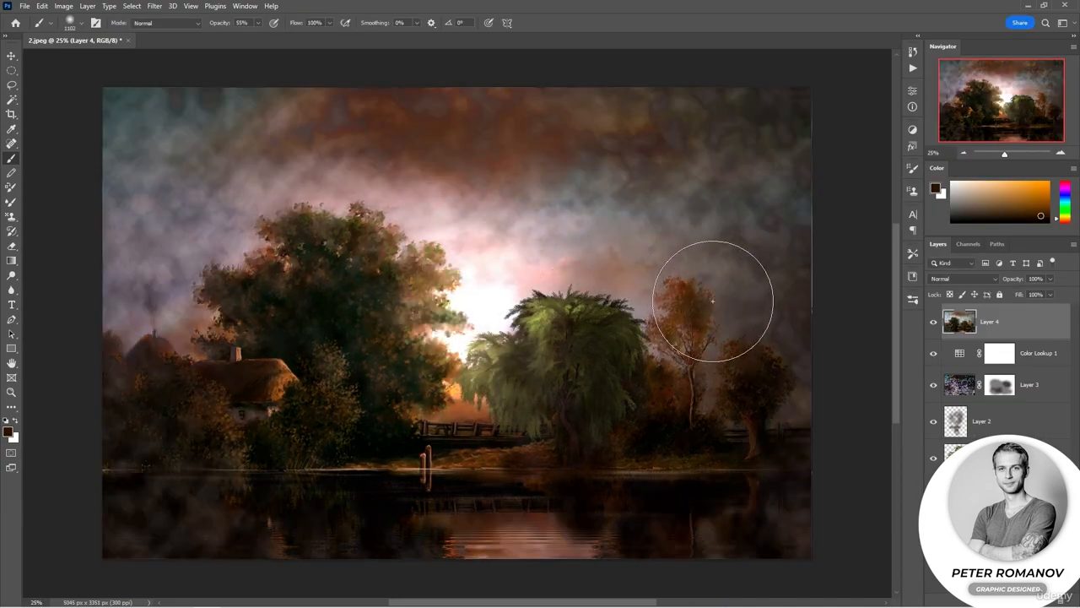
Show only the original painting layer and restore all layers to compare the before and after.
left_click(933, 458, "alt")
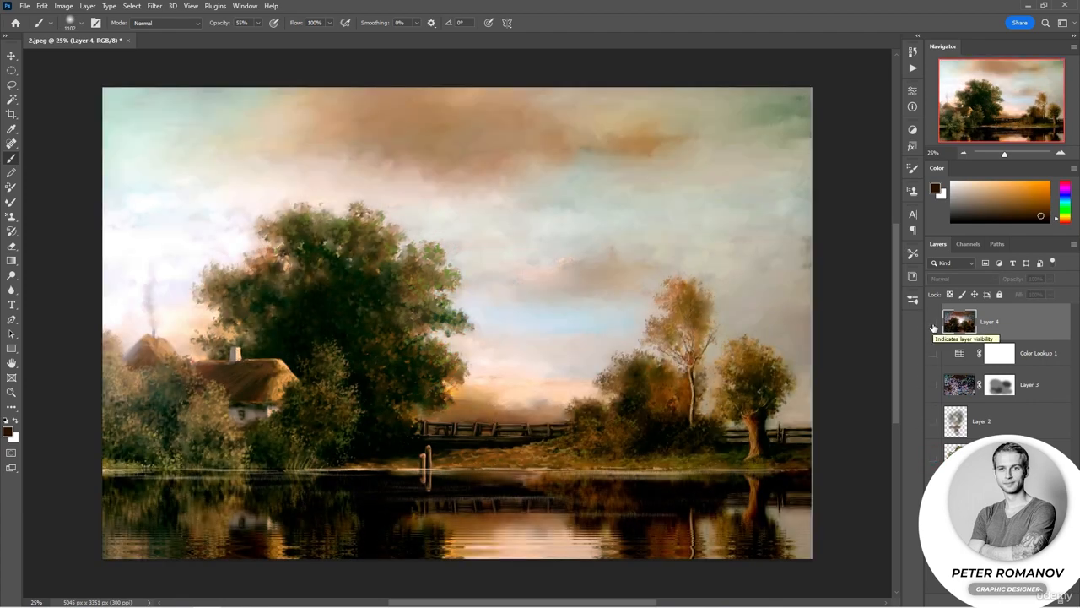
left_click(934, 458, "alt")
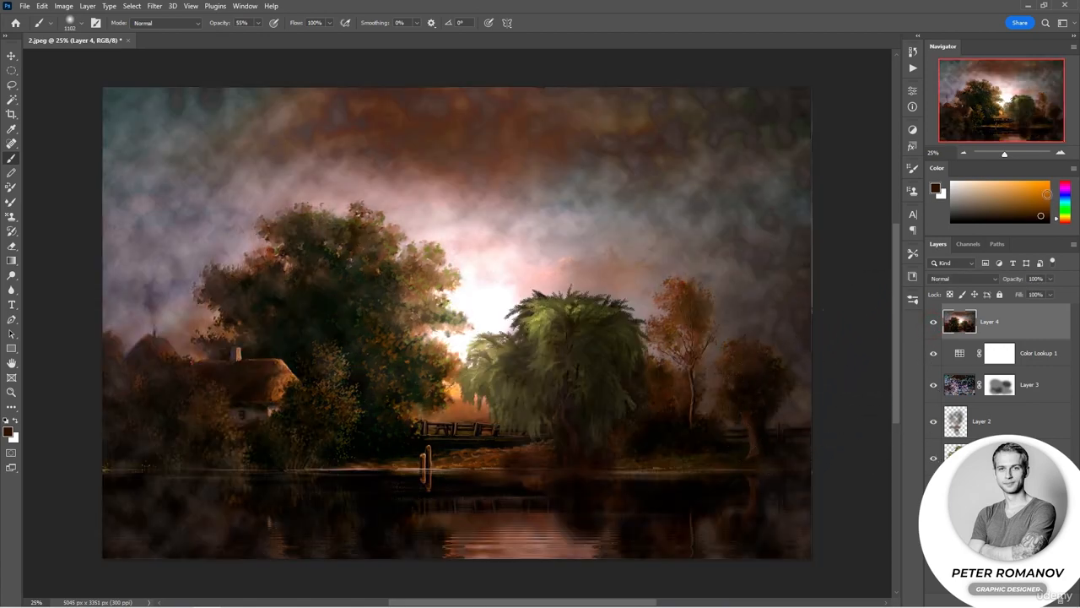
left_click(1060, 153)
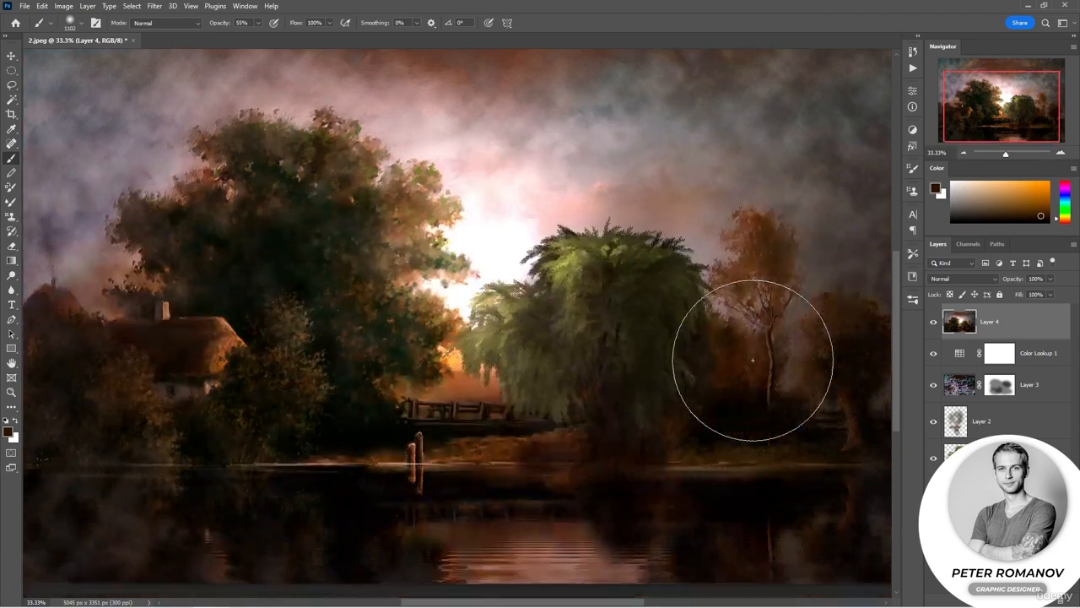
left_click(963, 153)
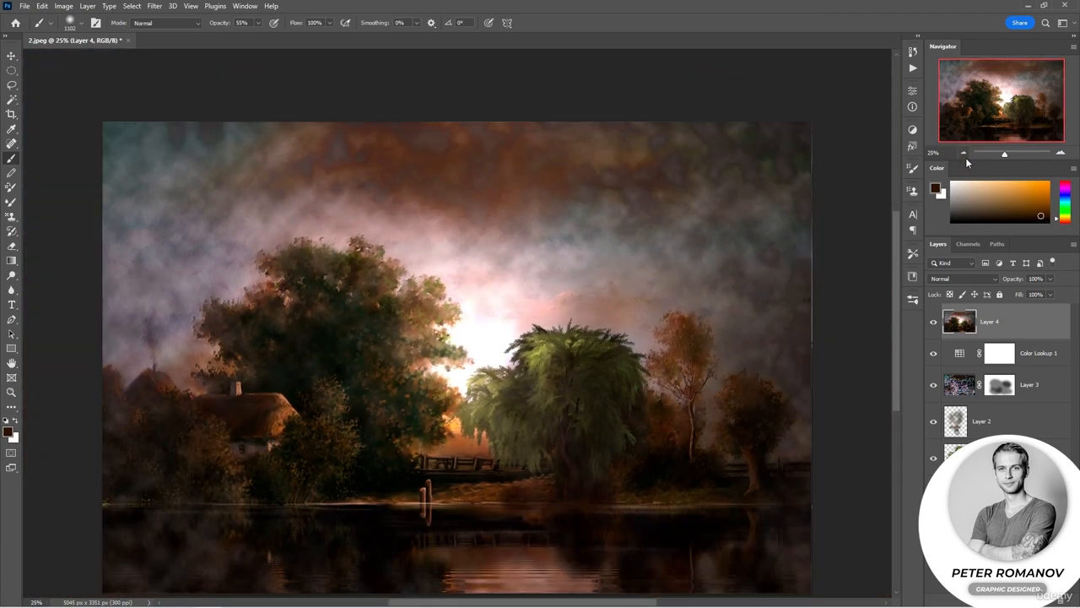
left_click(963, 153)
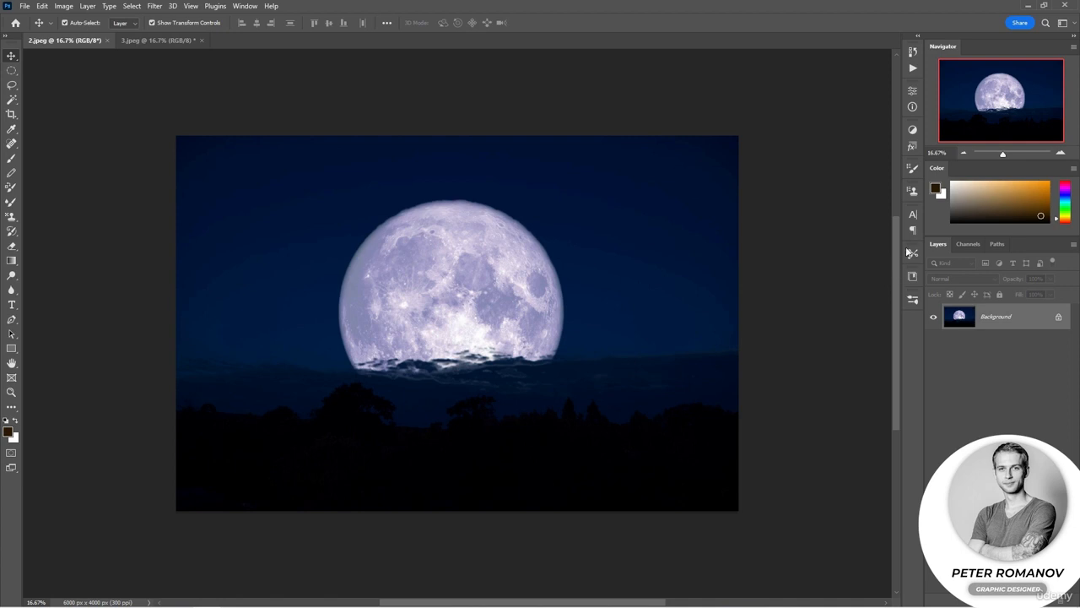
Unlock the moon photo's Background layer and enlarge the canvas height to 130 percent, keeping the width at 100 percent.
left_click(1058, 316)
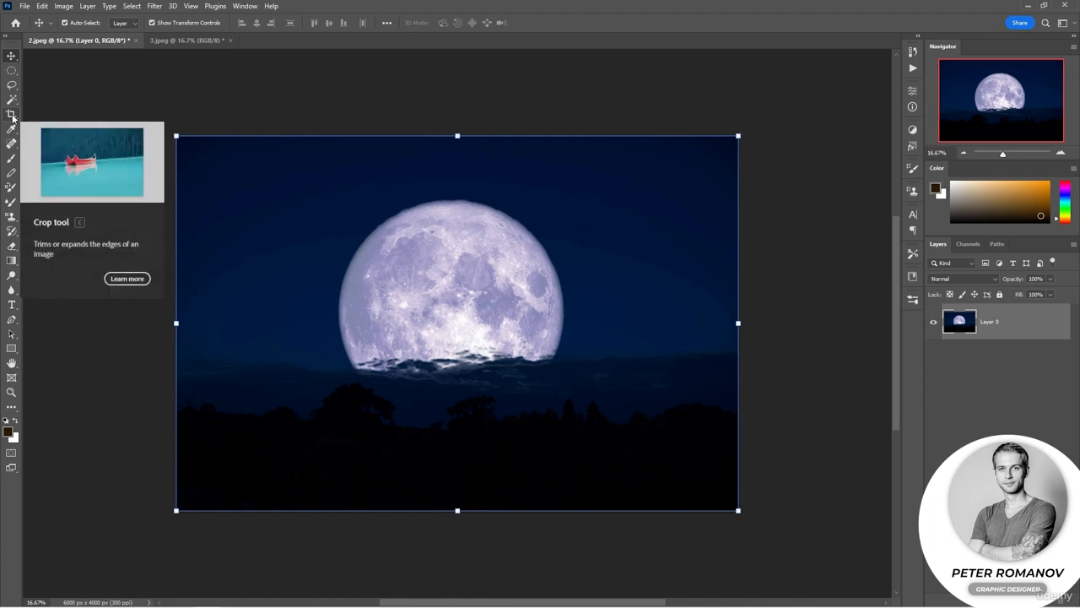
left_click(71, 6)
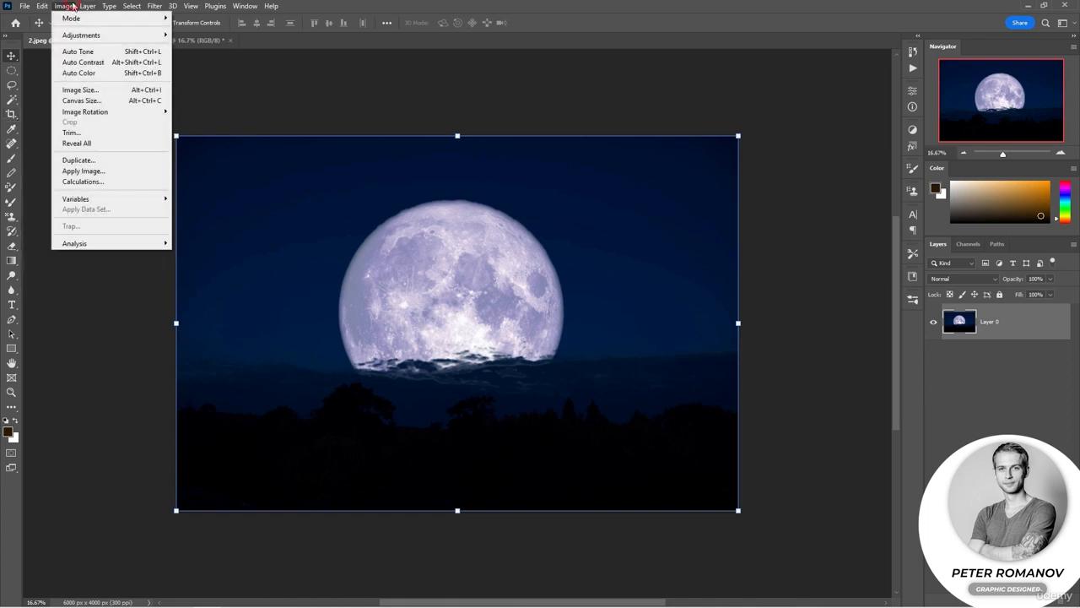
left_click(85, 101)
left_click(794, 197)
left_click(797, 195)
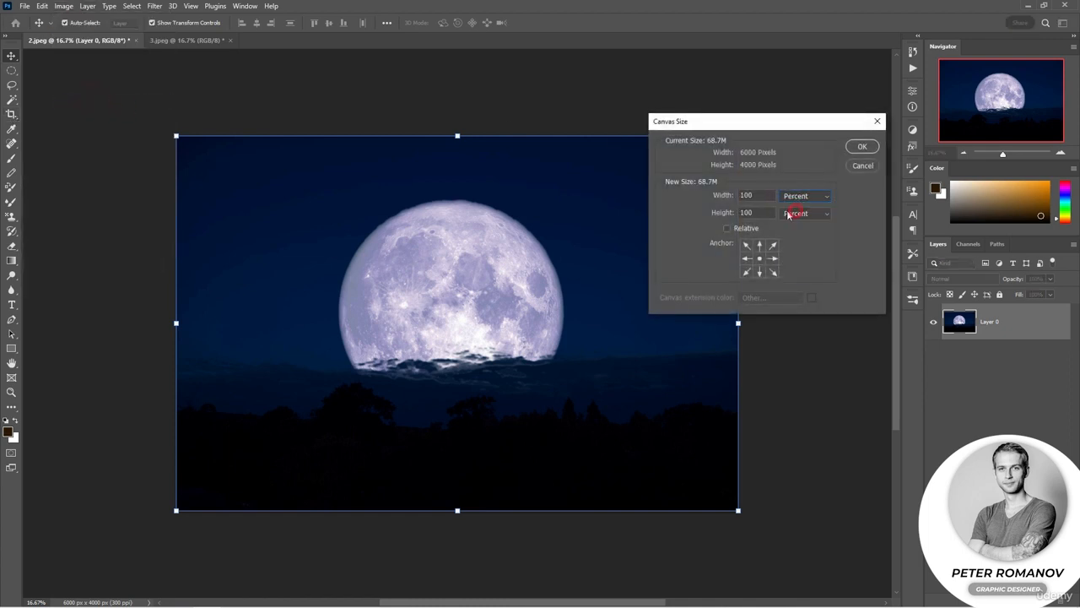
double_click(746, 195)
double_click(747, 213)
type("30")
left_click(852, 144)
Move the moon photo up to the top edge of the canvas, leaving the empty strip below it.
left_click_drag(530, 387, 524, 330)
left_click(958, 448)
left_click(993, 334)
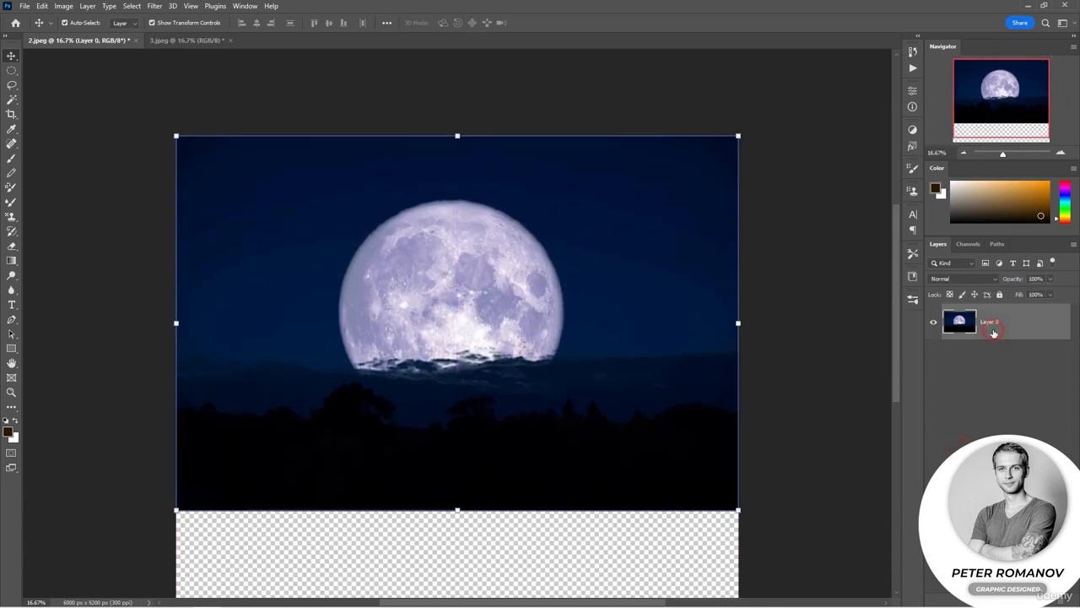
Add a new layer below the moon photo and fill it with black.
left_click(1047, 600)
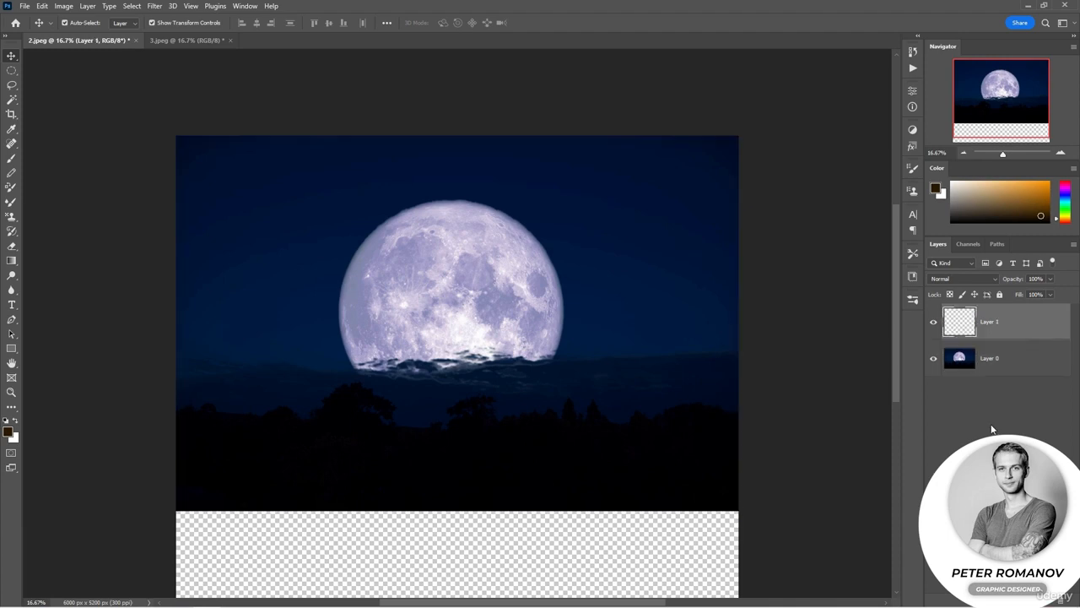
left_click_drag(996, 327, 997, 371)
left_click_drag(959, 217, 944, 227)
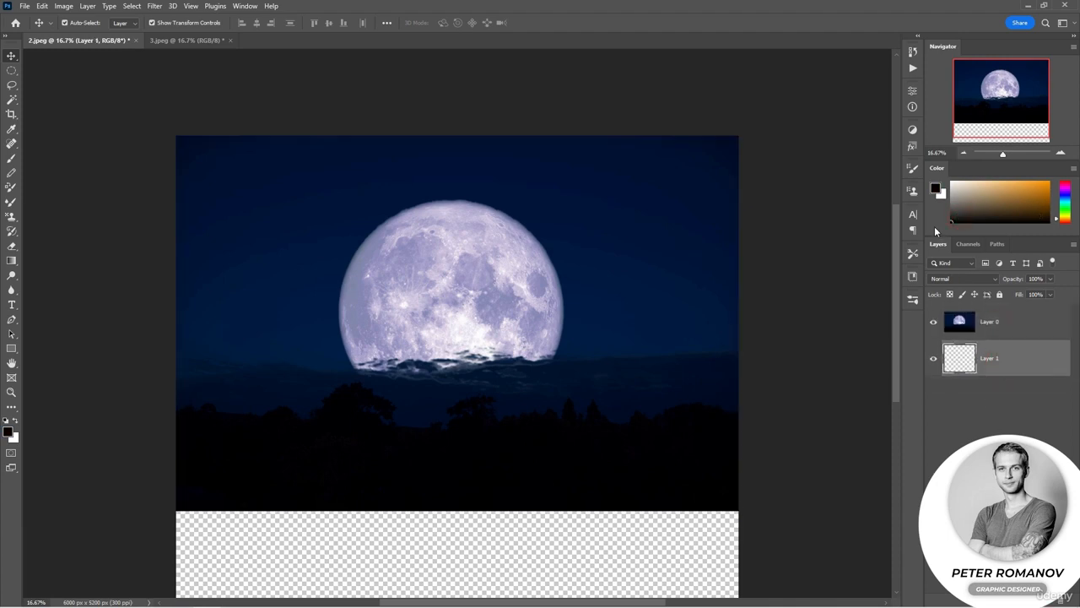
key("alt+BackSpace")
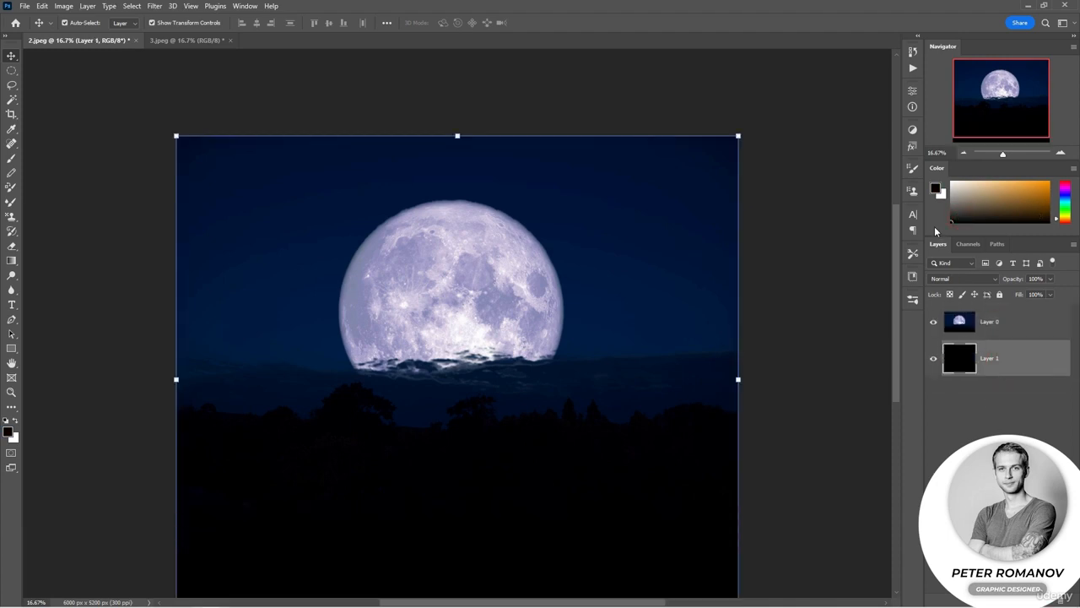
Apply the Fibers filter to the black layer in dark and light blue, with variance 12, strength 19 and a randomized pattern.
scroll(755, 239, "down", 3)
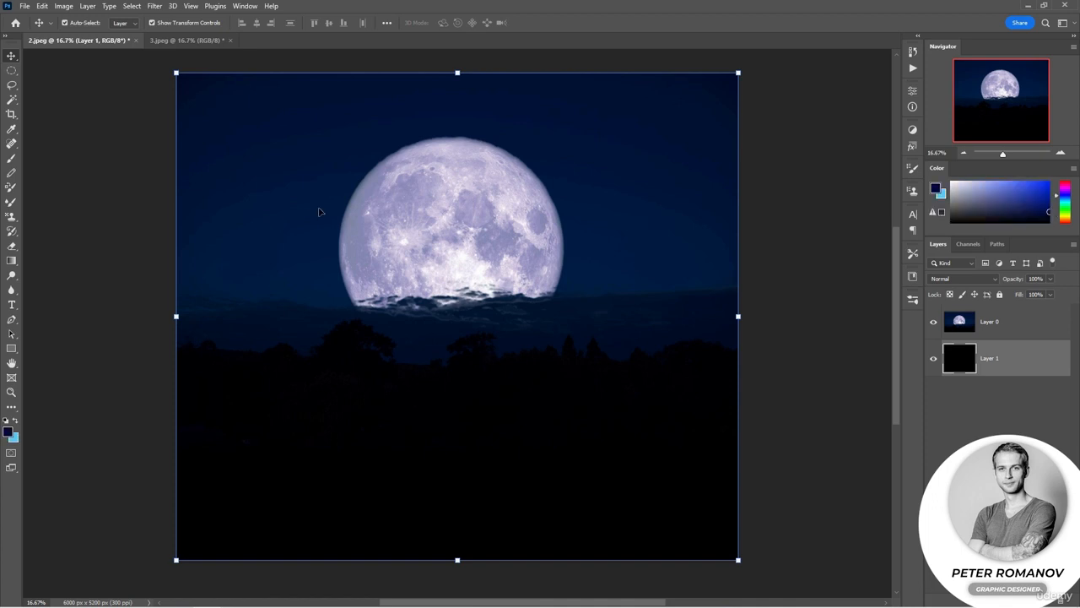
left_click(154, 6)
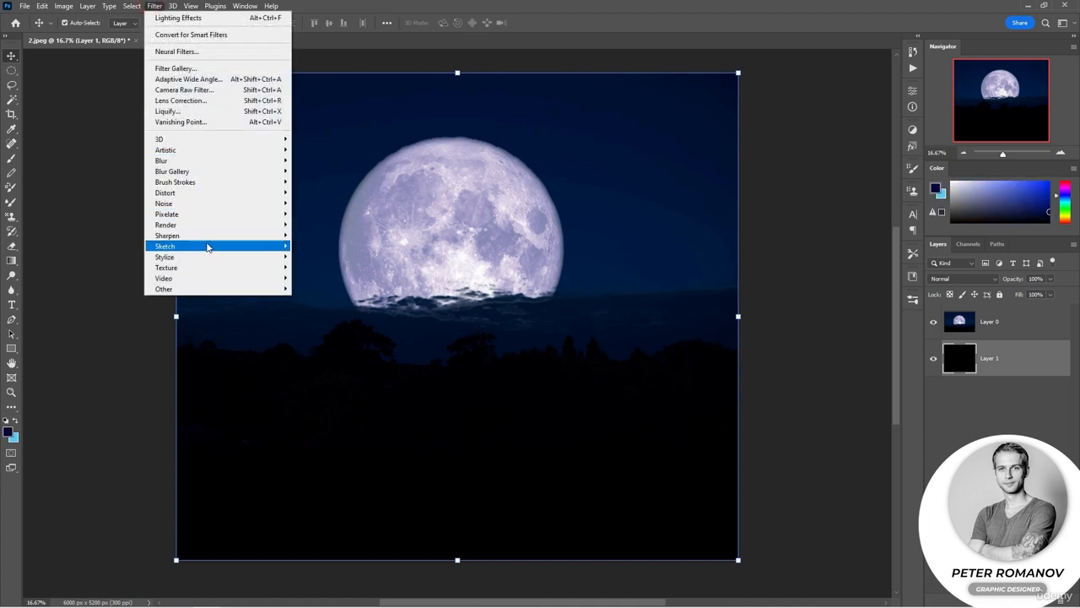
mouse_move(250, 226)
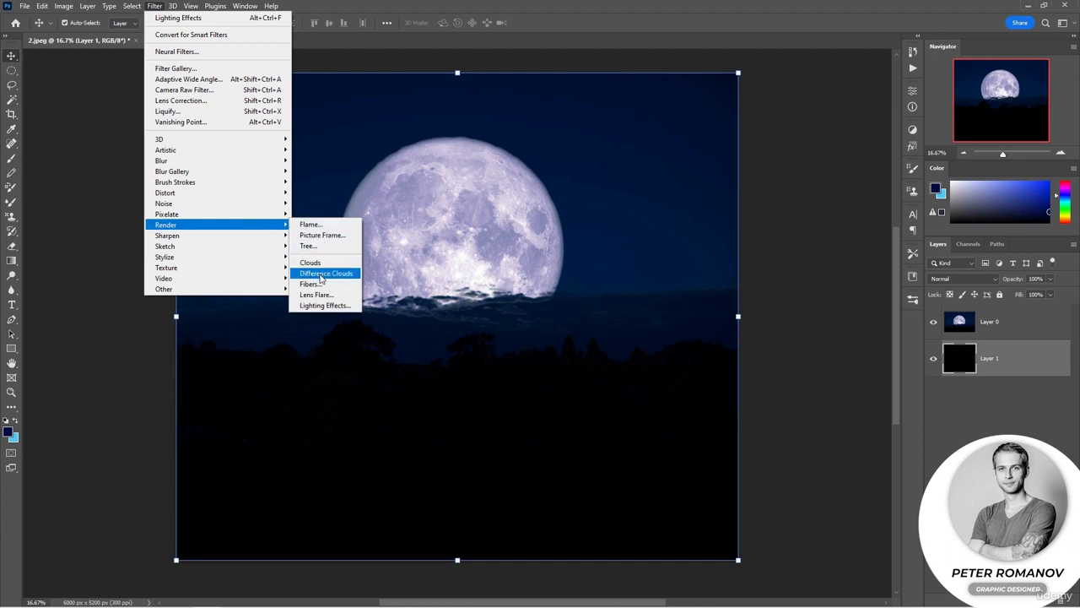
left_click(321, 285)
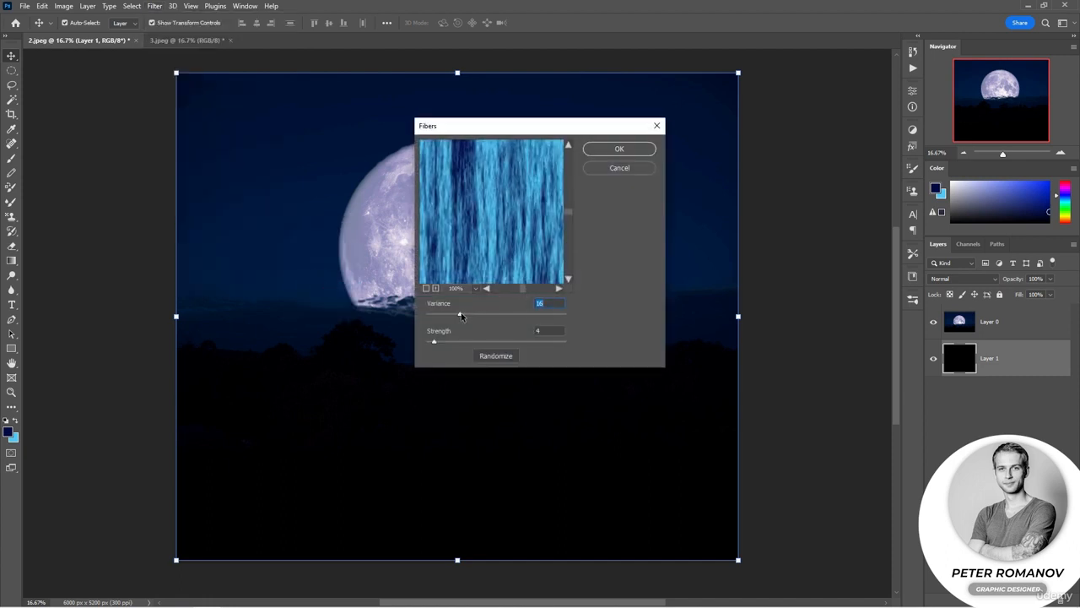
mouse_move(460, 314)
left_mouse_down()
mouse_move(564, 313)
mouse_move(427, 314)
mouse_move(453, 318)
left_mouse_up()
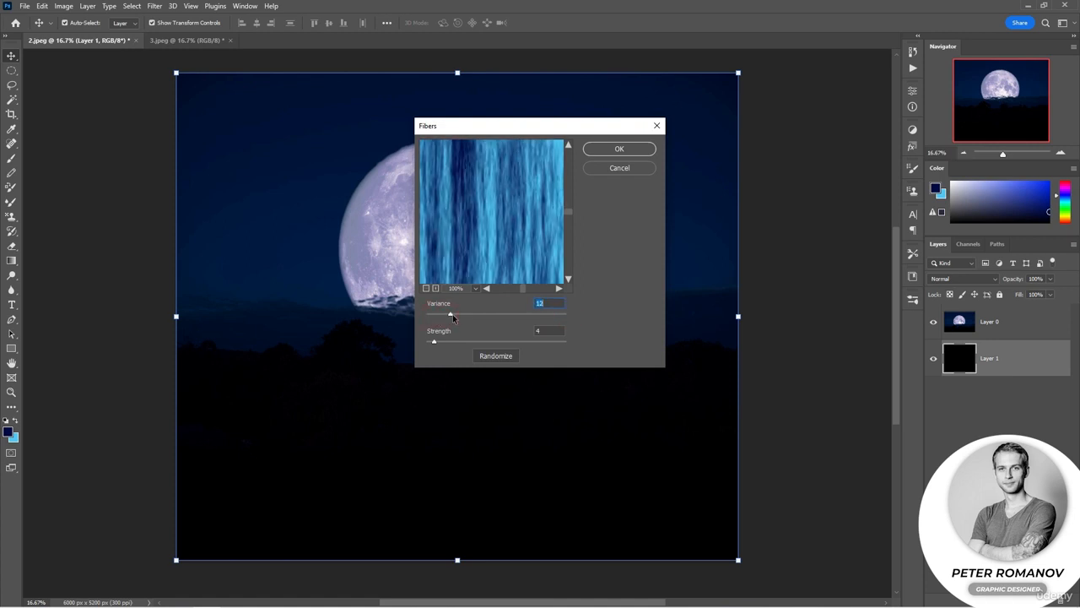
left_click(504, 357)
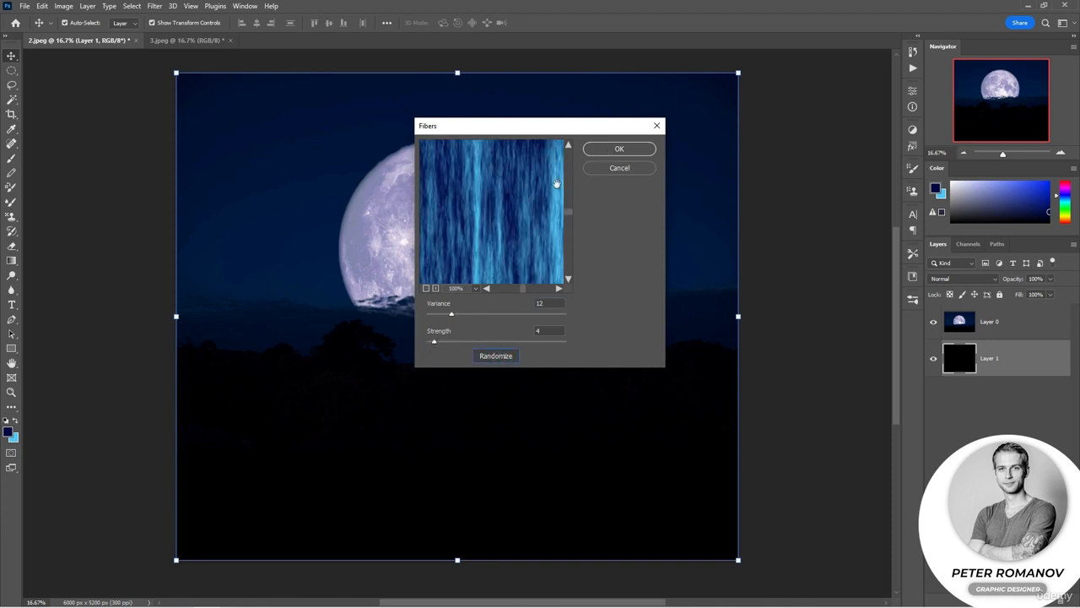
left_click(452, 345)
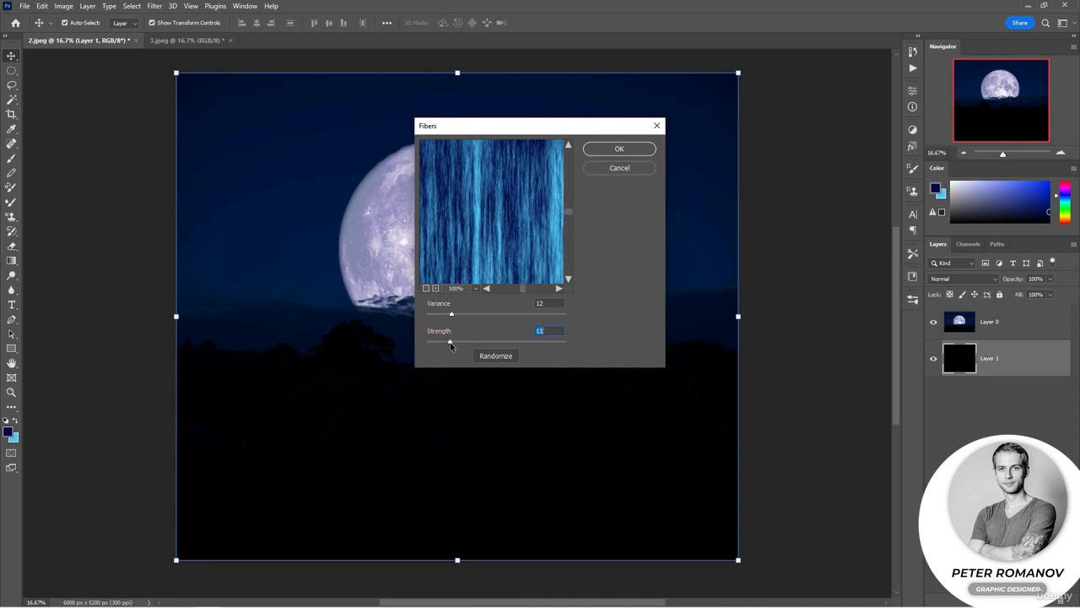
mouse_move(453, 345)
left_mouse_down()
mouse_move(532, 343)
mouse_move(467, 344)
left_mouse_up()
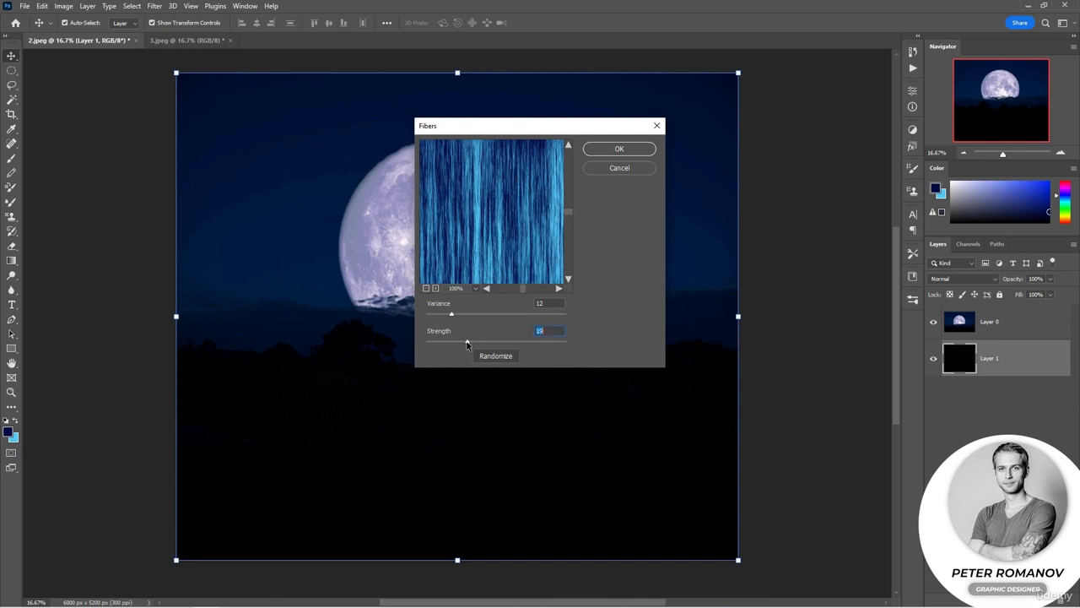
left_click(604, 149)
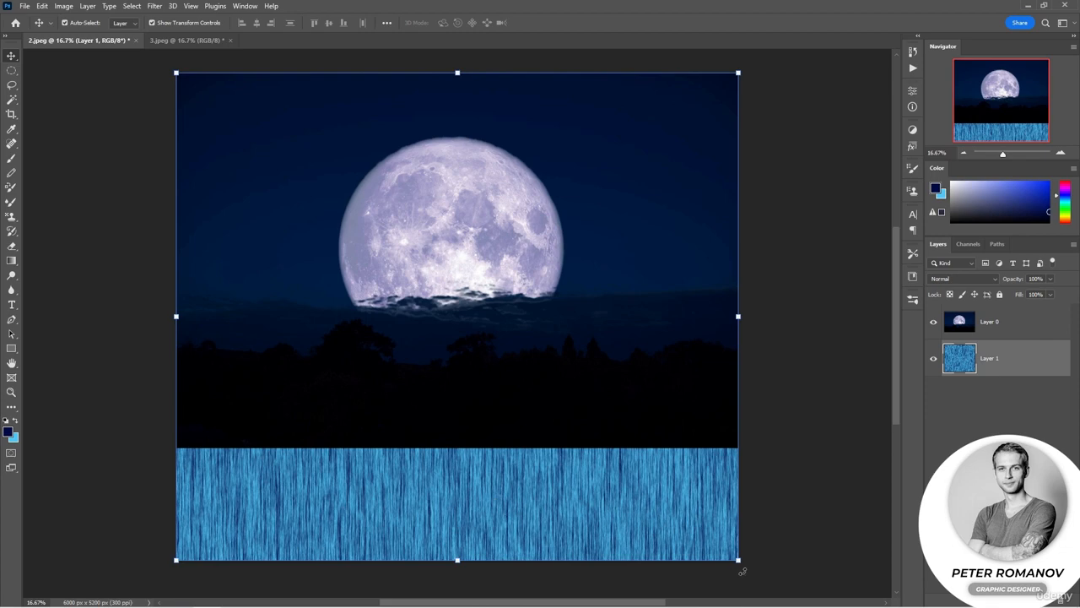
Rotate the fibers layer 90° clockwise and scale it up to cover the full canvas width.
right_click(677, 534)
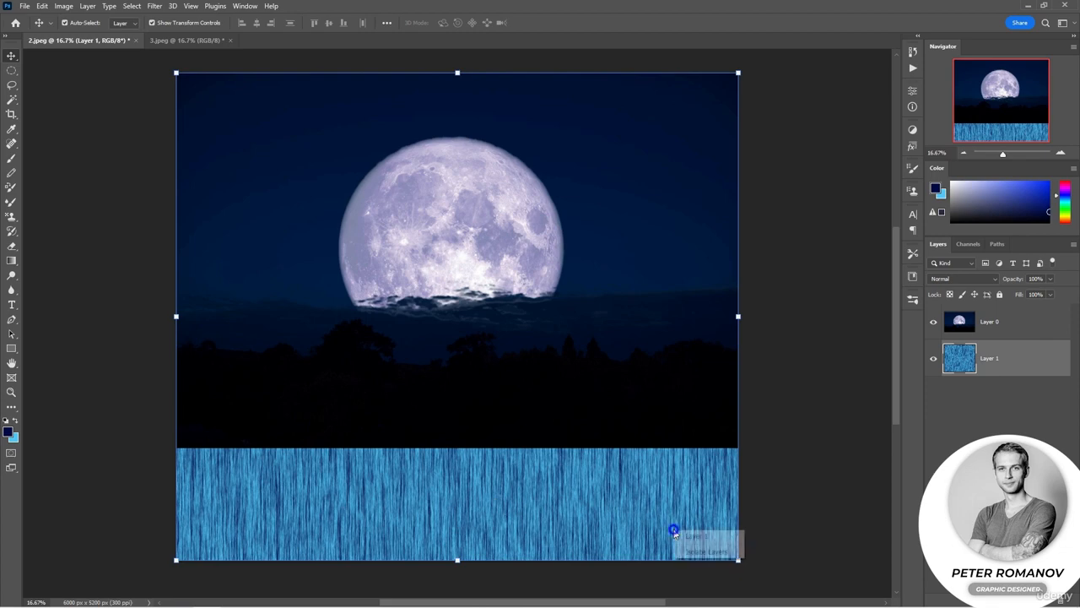
left_click(606, 490)
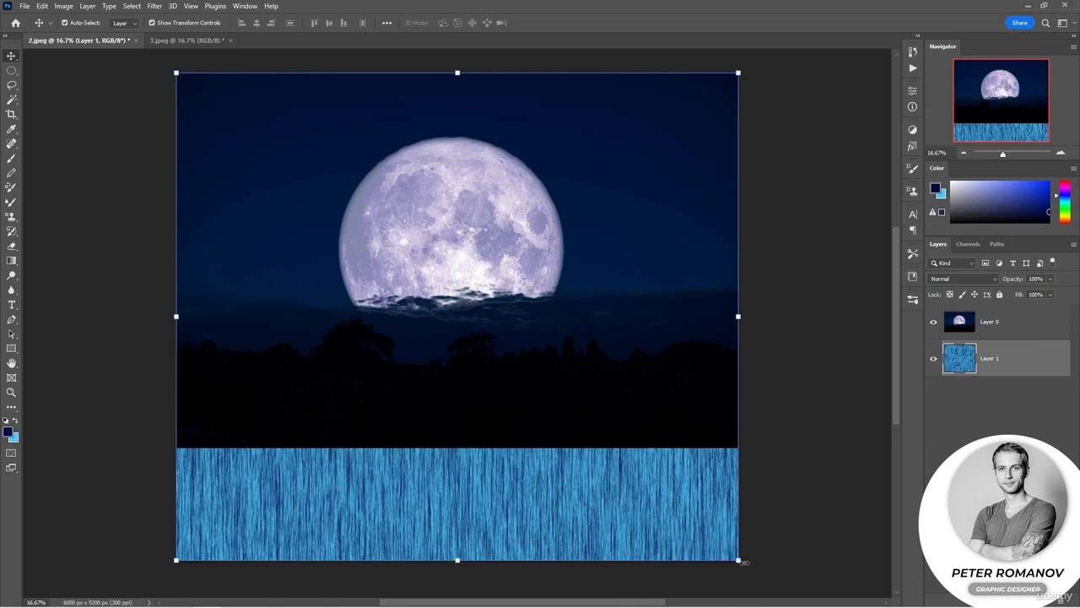
left_click(740, 559)
right_click(605, 508)
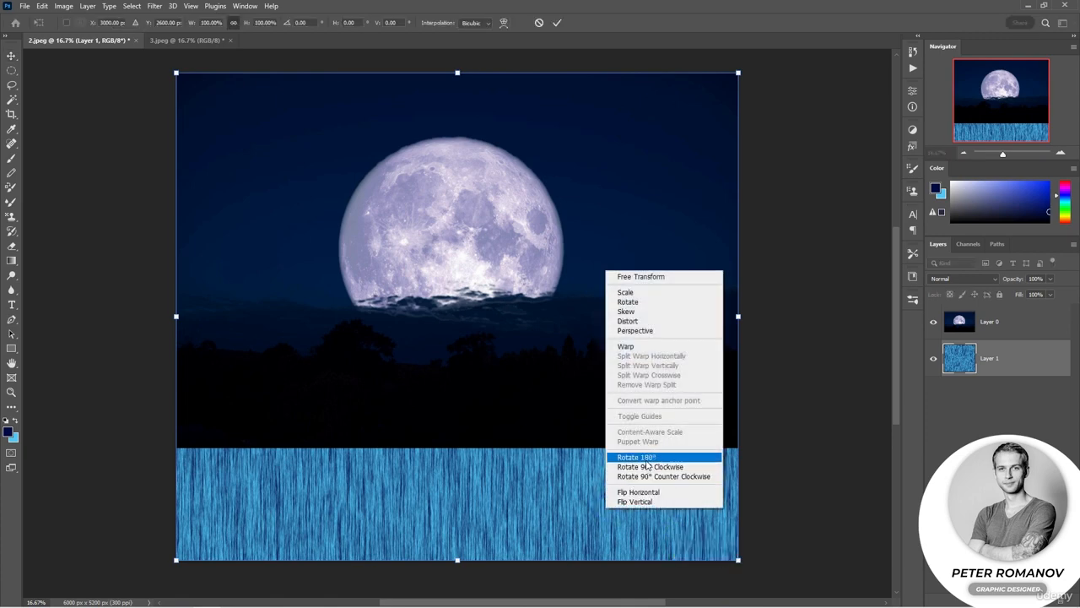
left_click(647, 467)
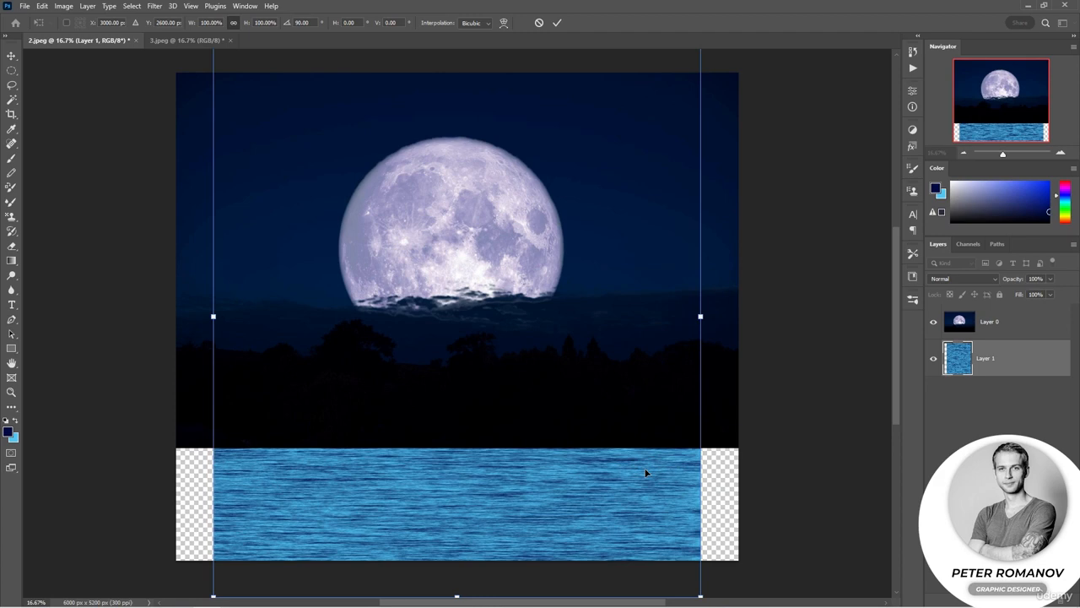
left_click_drag(701, 315, 746, 317)
left_click_drag(211, 317, 175, 316)
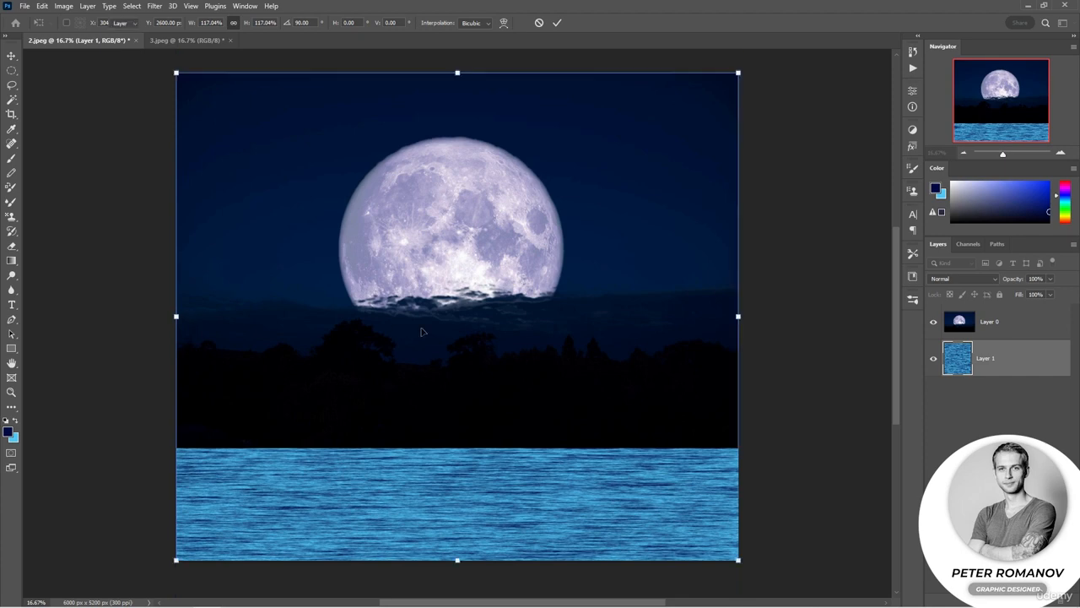
key("Return")
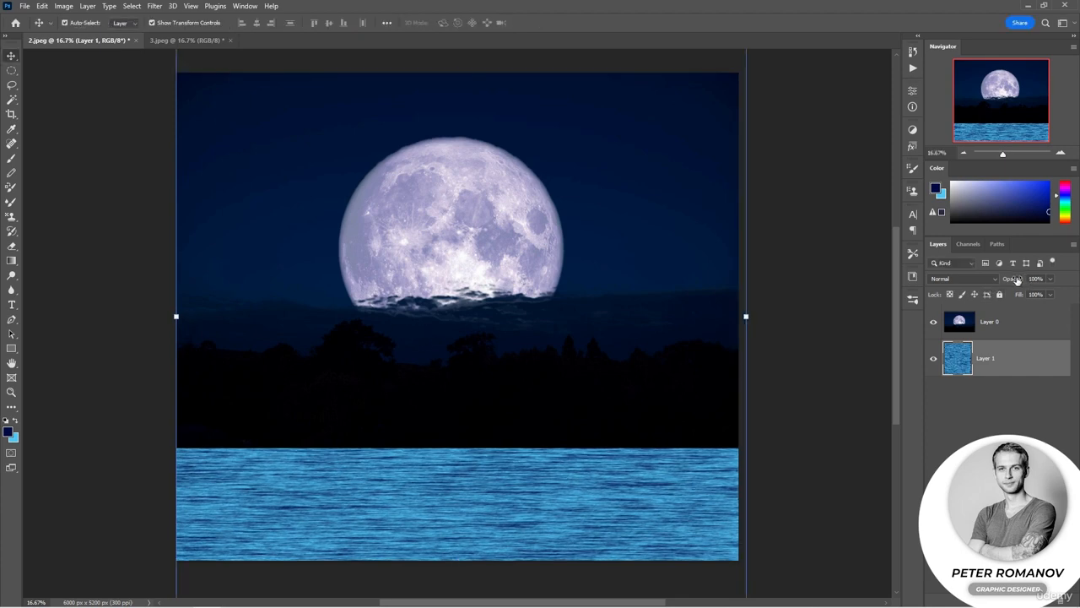
Add another new layer beneath the fibers layer and fill it with black.
left_click(1045, 599)
left_click_drag(995, 360, 991, 400)
left_click_drag(958, 208, 929, 240)
key("alt+BackSpace")
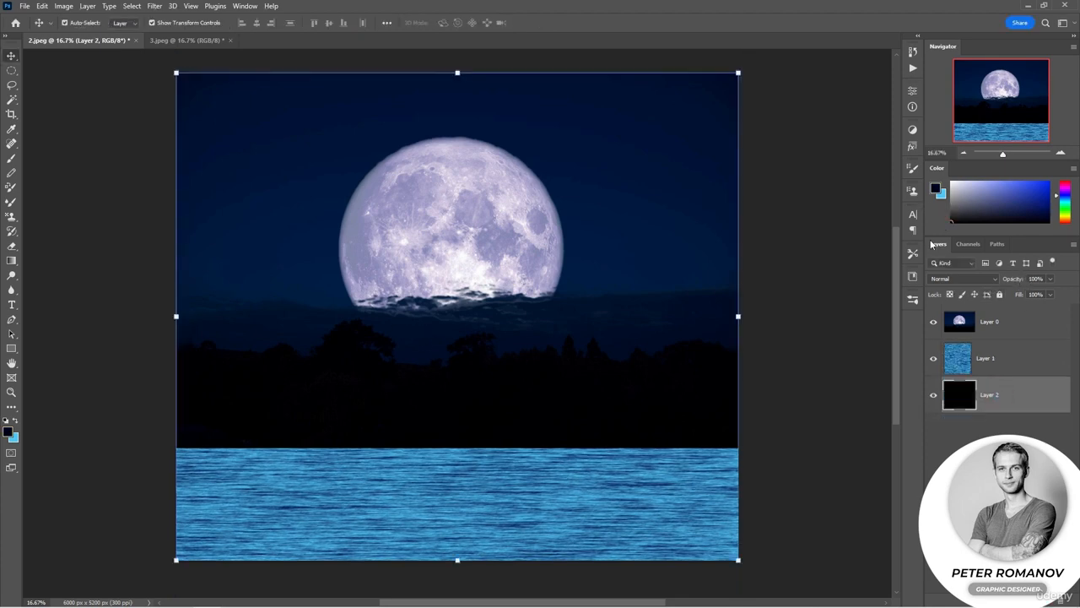
Set the fibers layer's blending mode to Pin Light and its opacity to 60%.
left_click(983, 356)
left_click(962, 279)
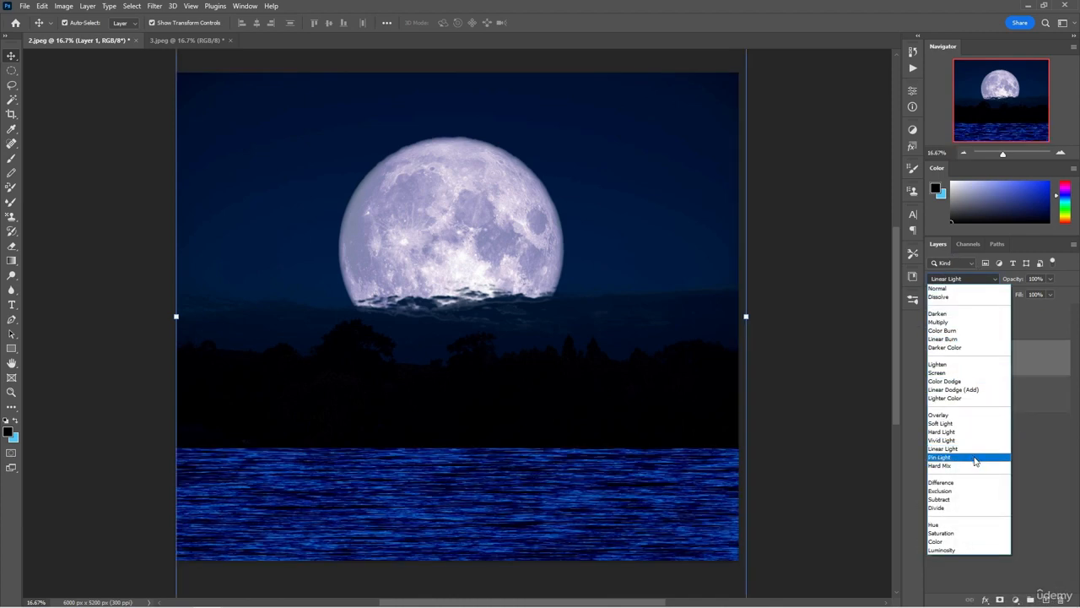
left_click(973, 460)
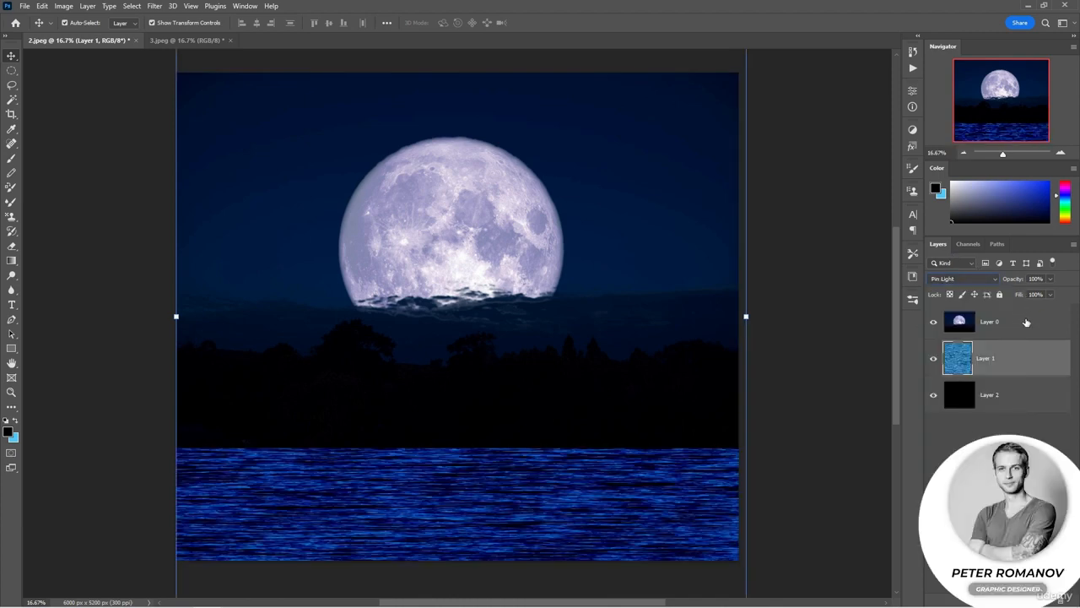
key("6")
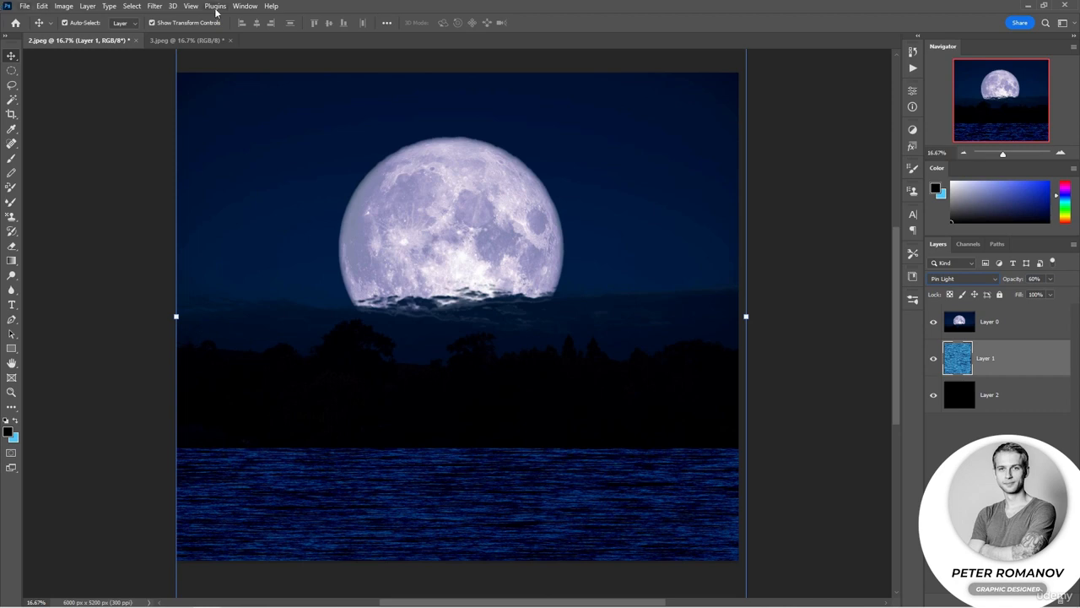
Apply the Filter Gallery's Dry Brush effect to the fibers layer with brush size 2, brush detail 8 and texture 1.
left_click(155, 6)
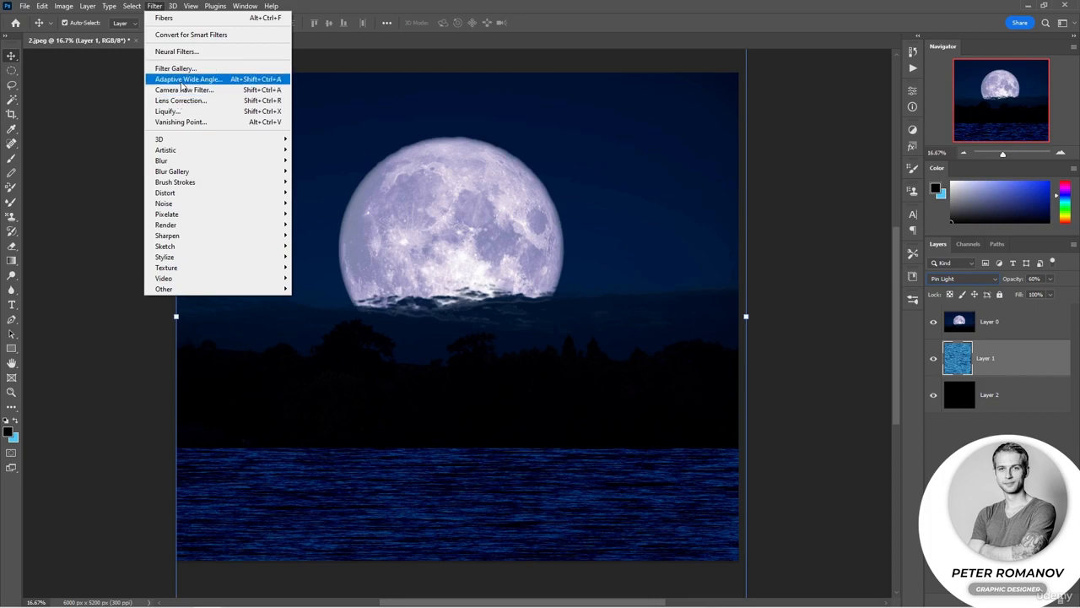
left_click(183, 71)
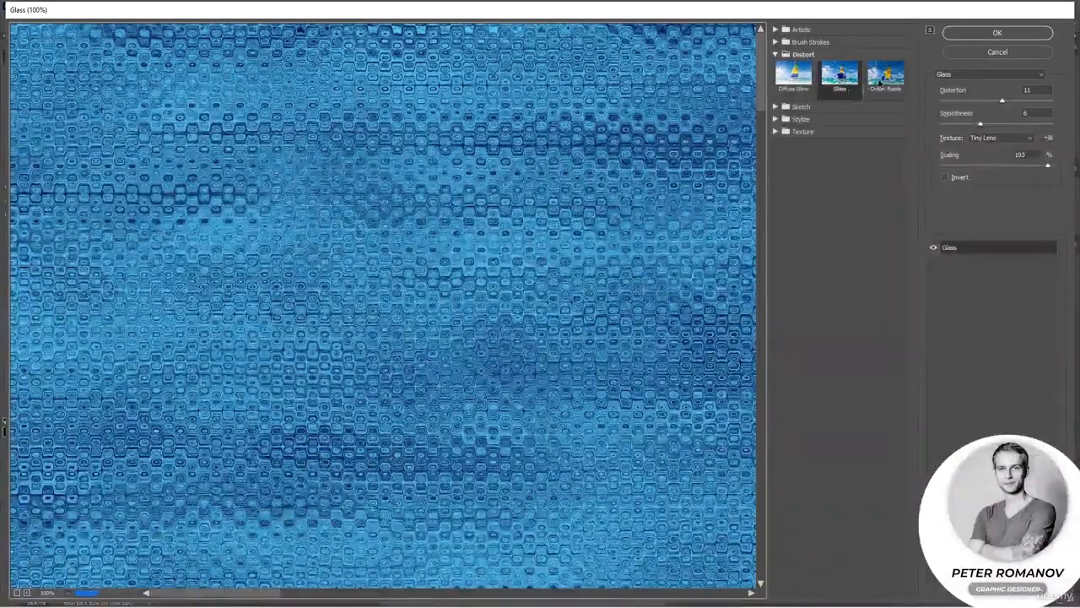
left_click(784, 81)
left_click(794, 29)
left_click(793, 87)
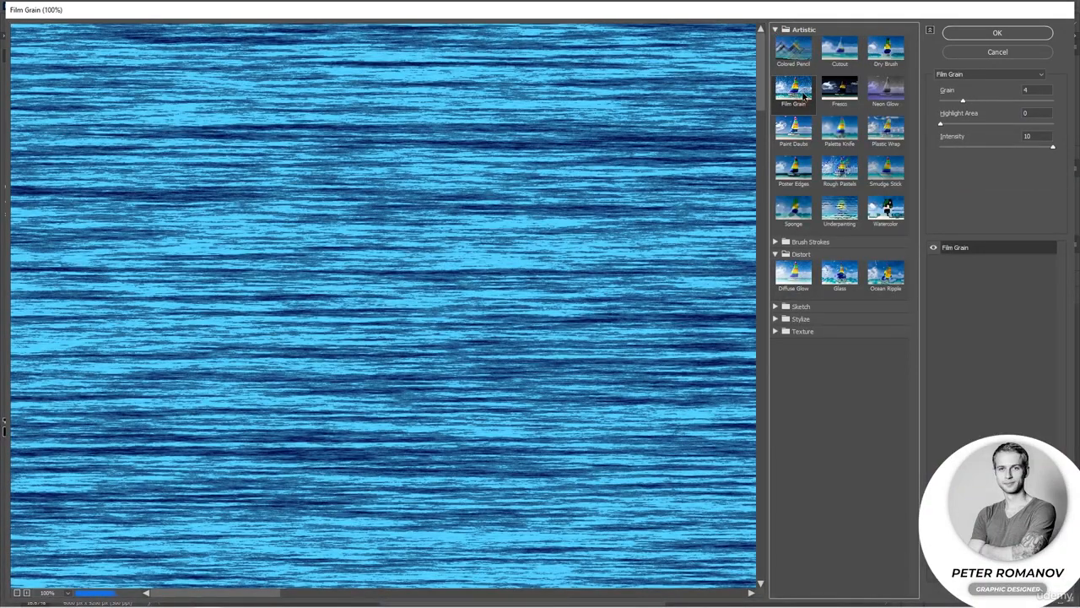
left_click(852, 51)
left_click(885, 51)
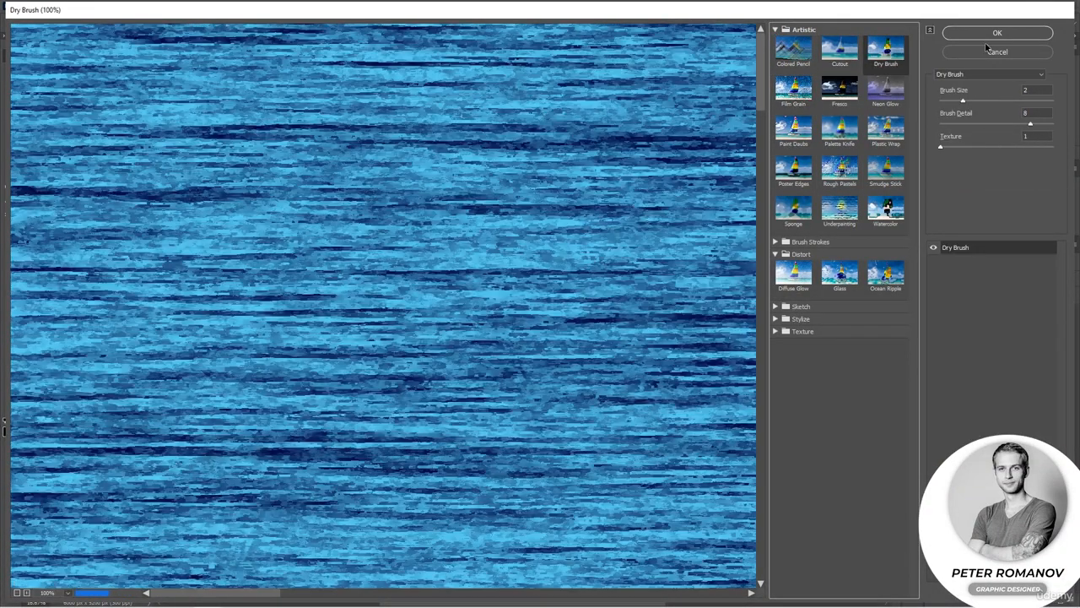
left_click(999, 33)
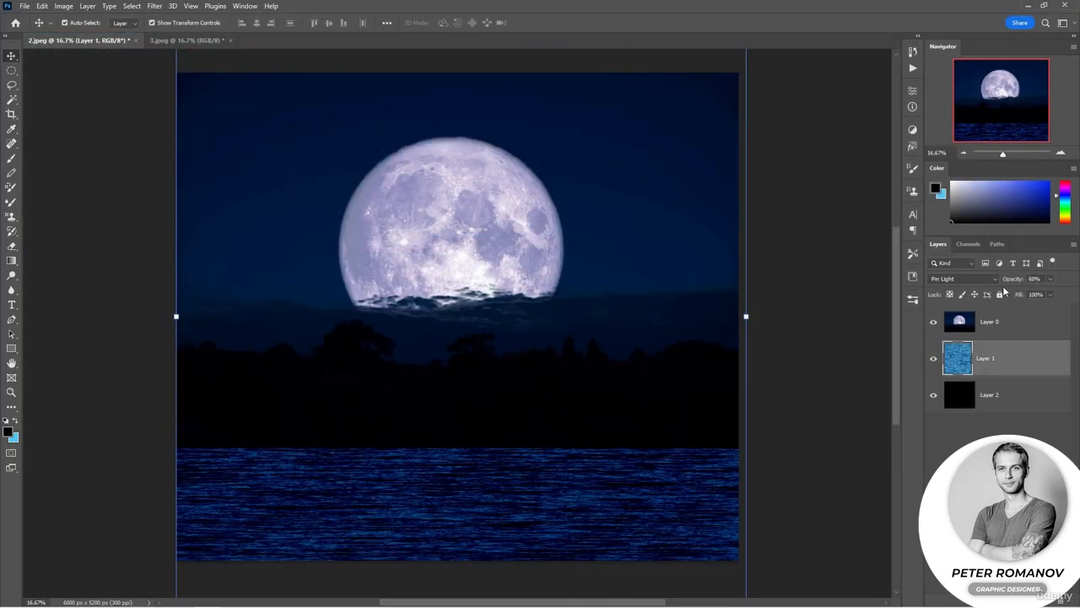
Set the fibers layer's opacity to 58%, compare other blending modes, and choose Pin Light for it.
mouse_move(1011, 279)
left_mouse_down()
mouse_move(992, 283)
mouse_move(1016, 284)
left_mouse_up()
left_click(823, 270)
left_click(962, 153)
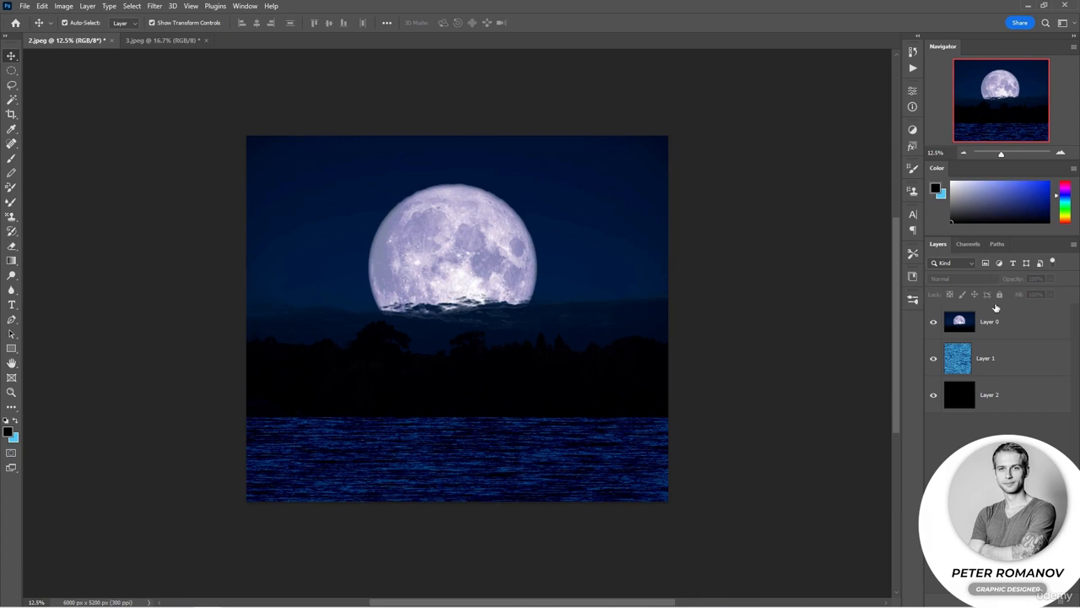
left_click(980, 354)
left_click(961, 278)
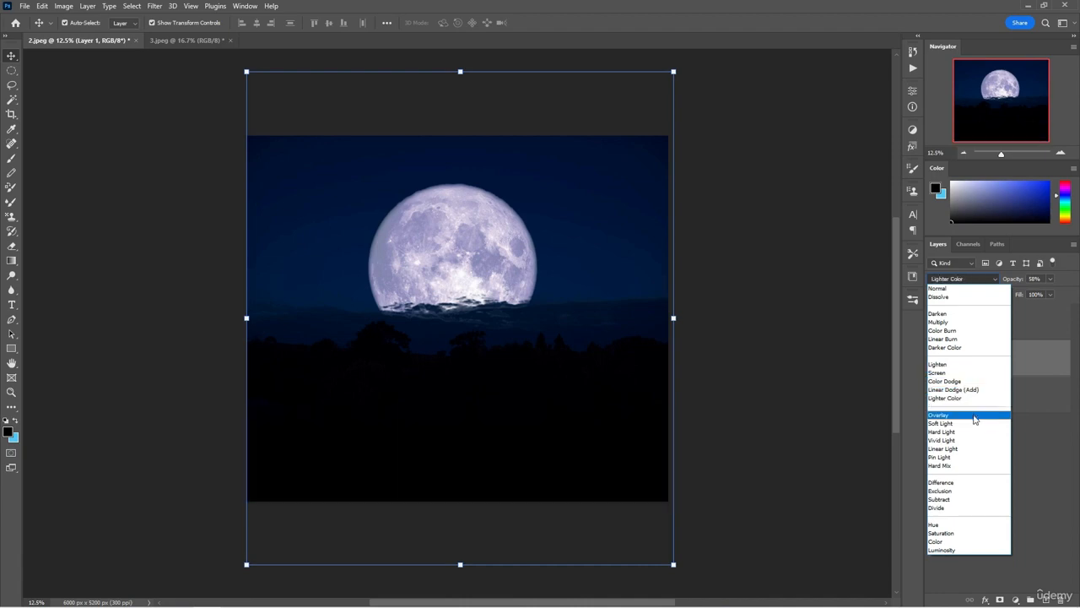
left_click(939, 456)
Add a new layer to the 3.jpeg forest photo and sample tan as foreground and dark green as background color.
left_click(192, 40)
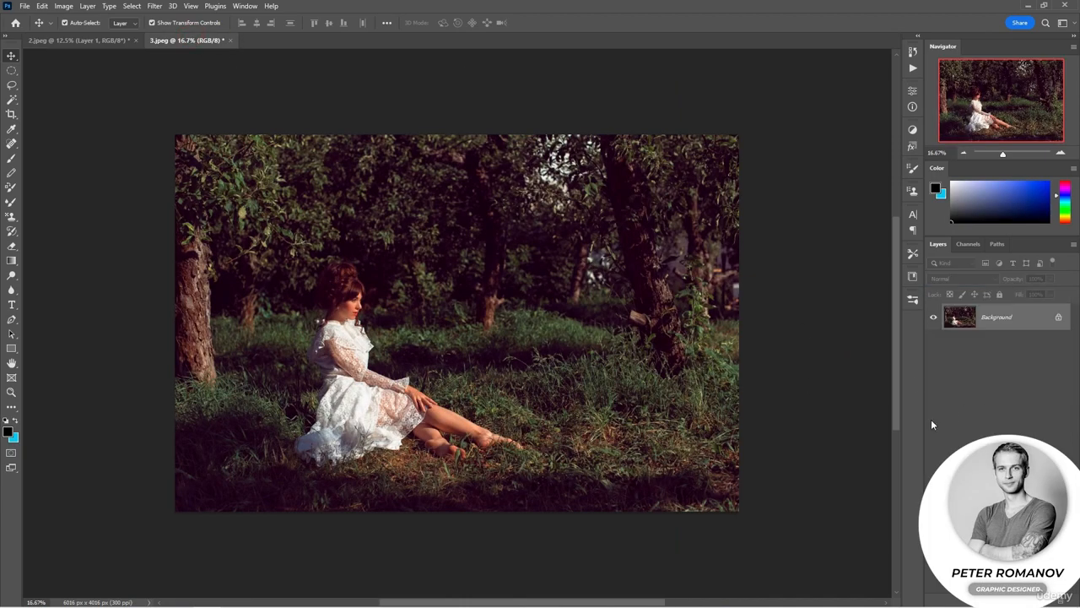
key("ctrl+shift+alt+n")
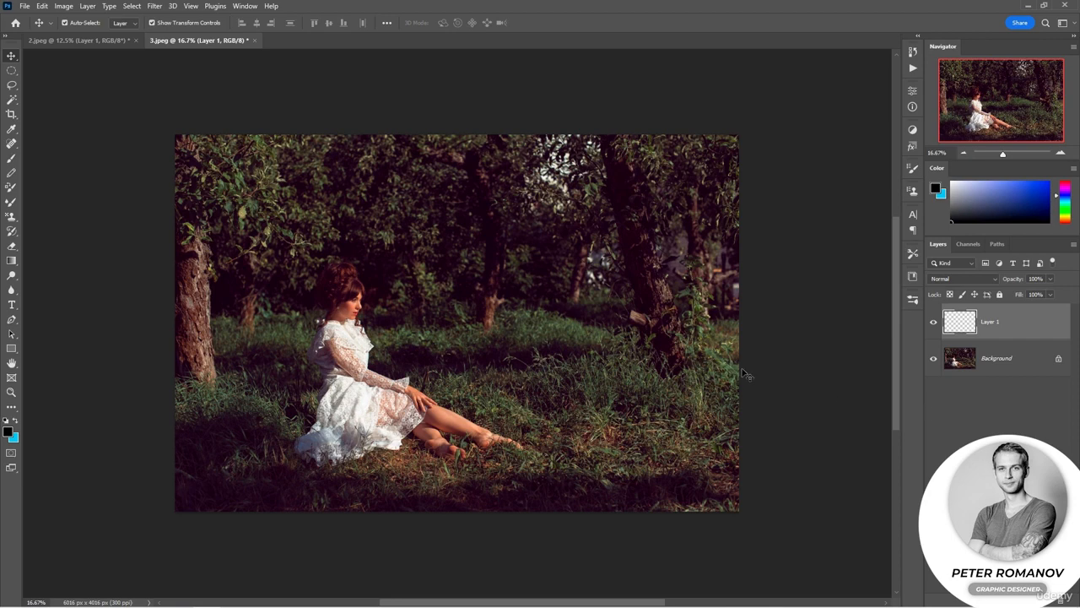
left_click(11, 129)
left_click(207, 291)
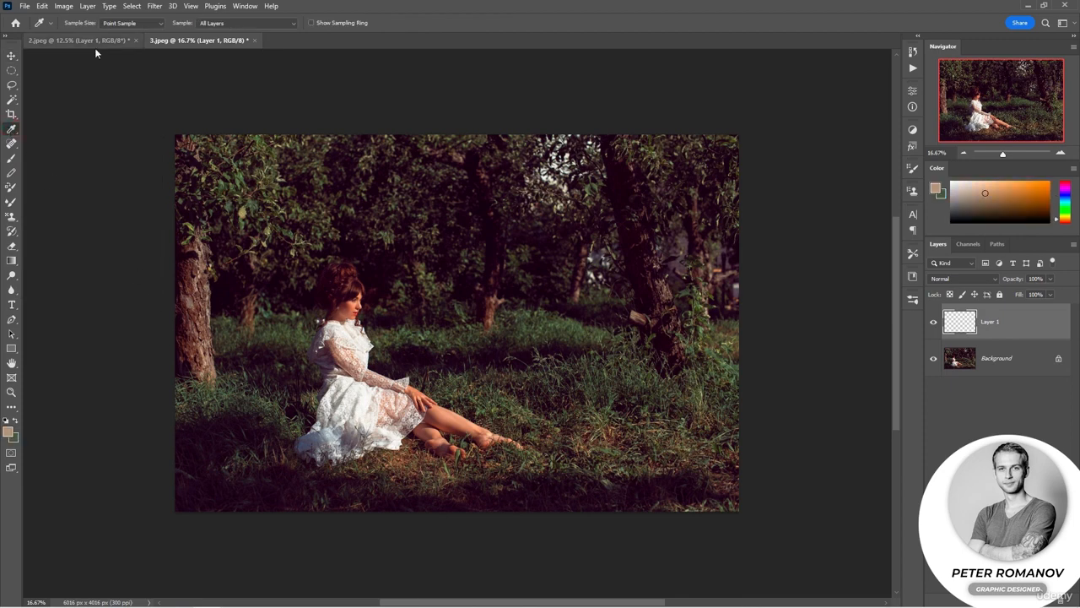
Apply the Fibers filter to the new layer with variance 7 and strength 19.
left_click(155, 6)
mouse_move(286, 228)
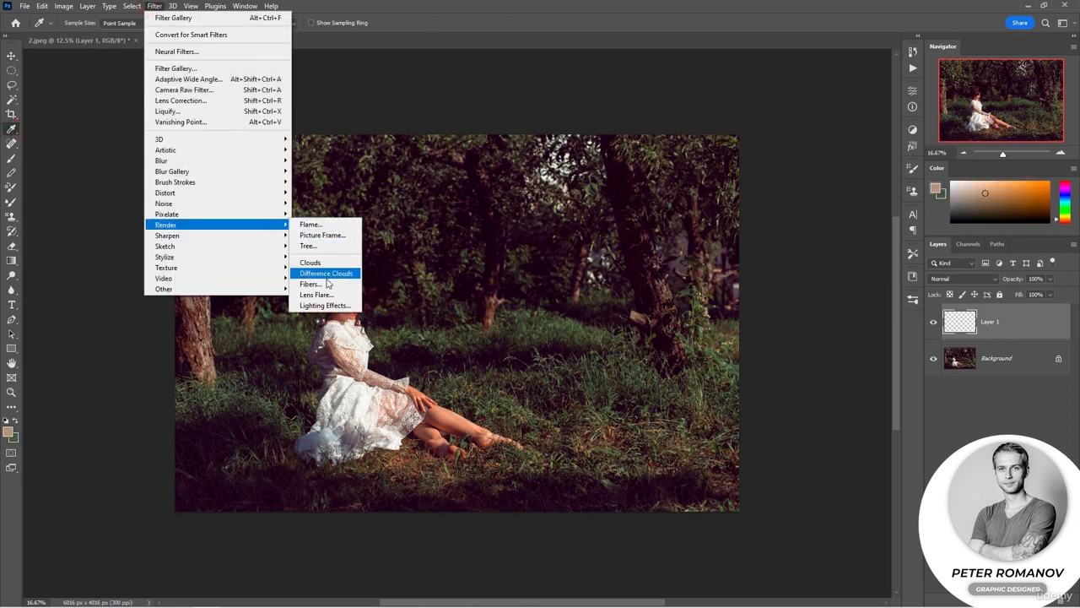
left_click(310, 284)
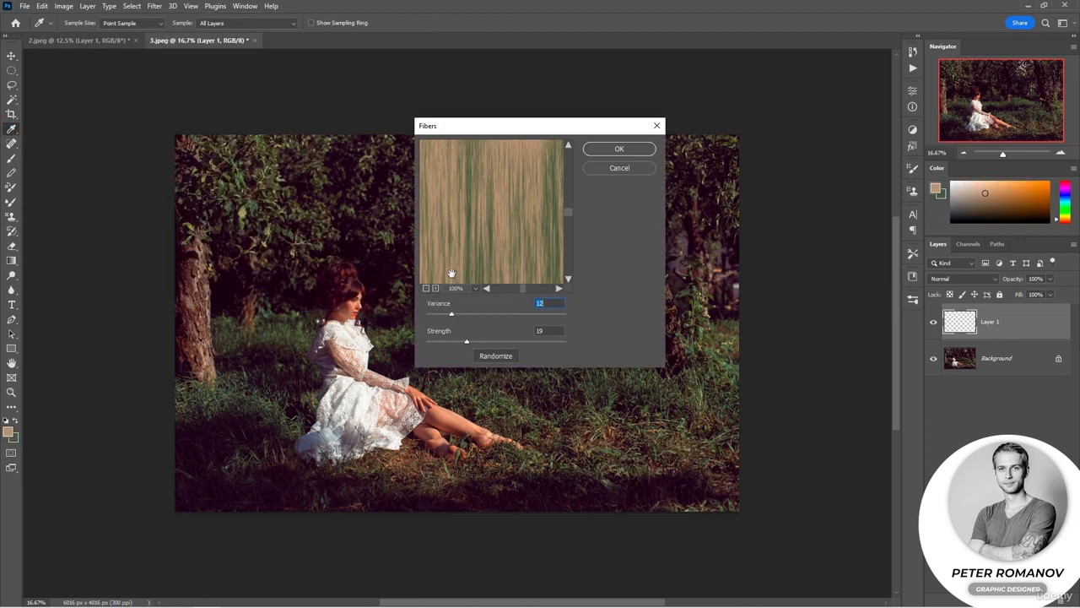
left_click(434, 315)
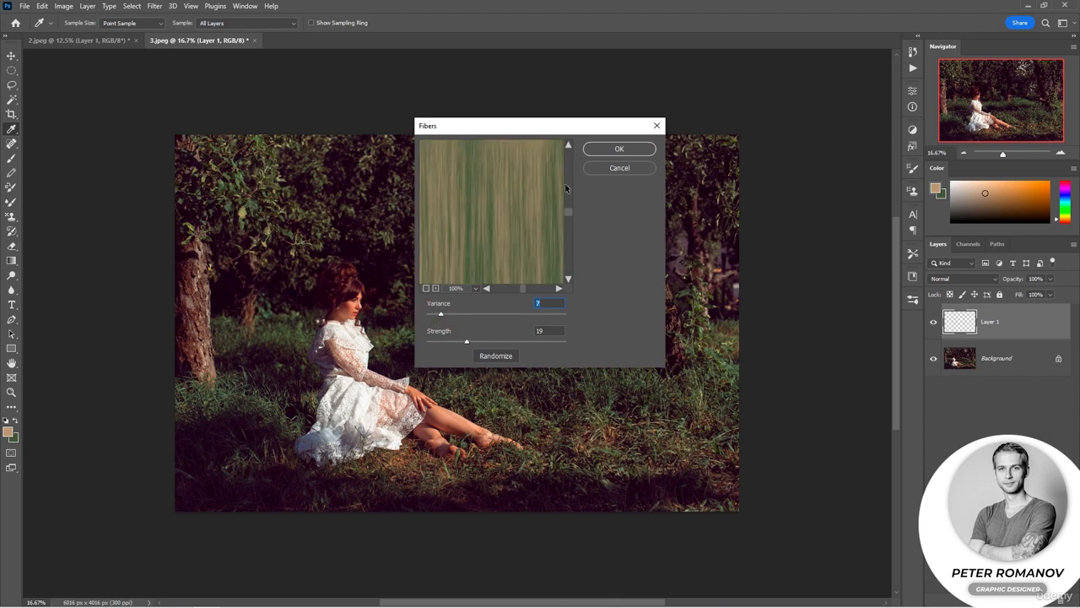
left_click(596, 152)
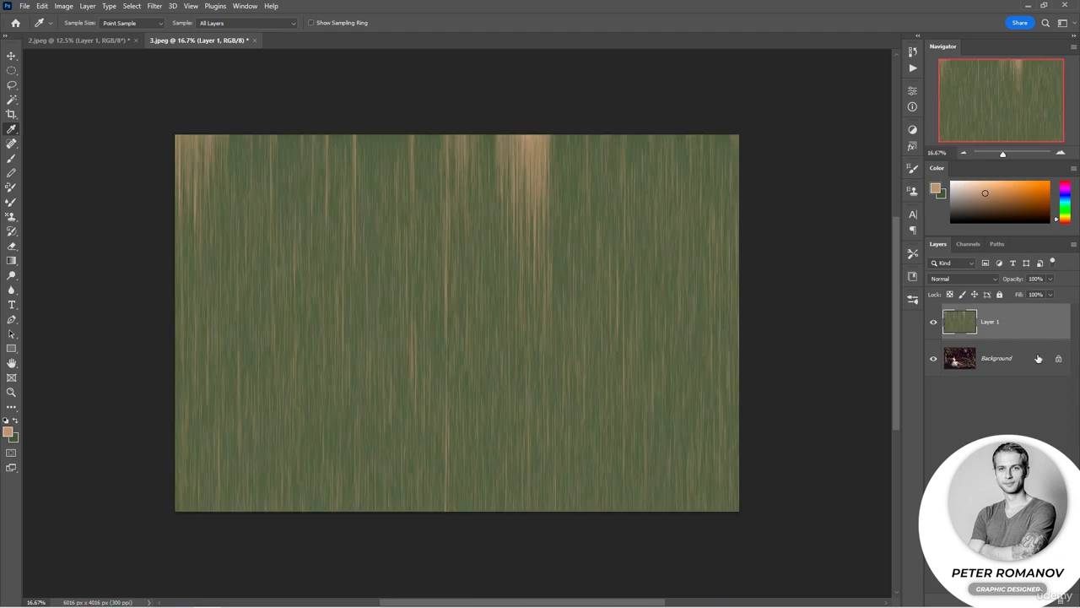
Set the fibers layer's blending mode to Screen and its opacity to 45%.
left_click(949, 278)
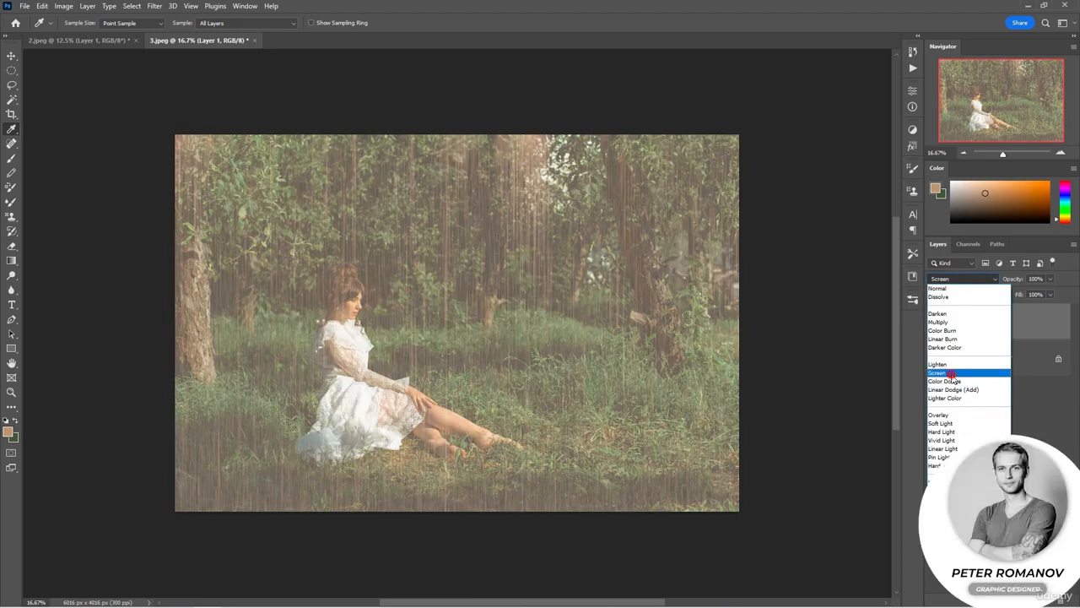
left_click(952, 372)
left_click_drag(1018, 282, 1011, 280)
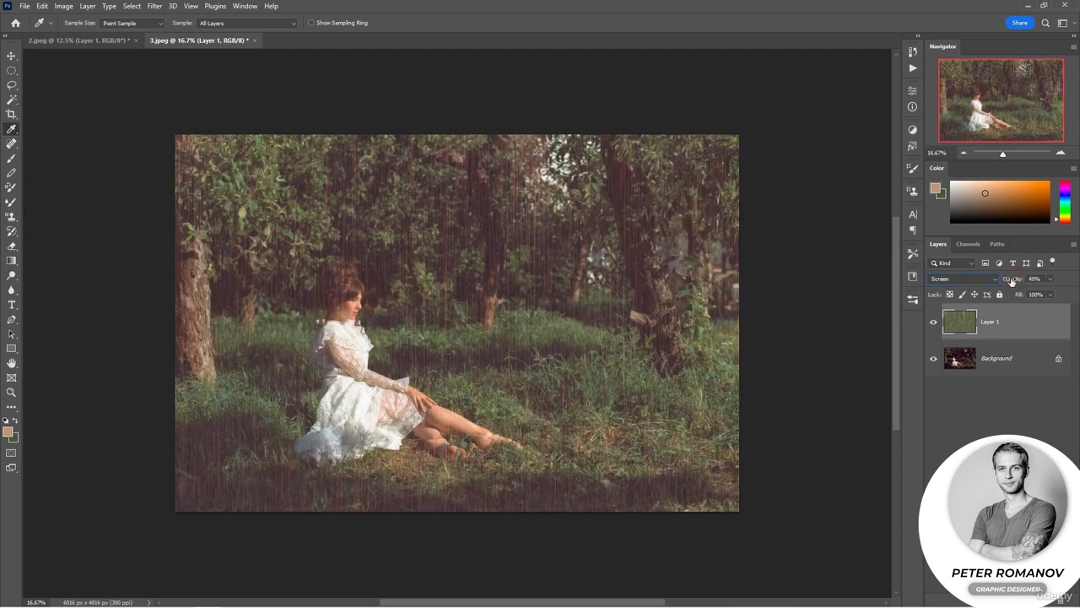
Add a mask to the fibers layer and hide the fibers over the woman and image center with a large soft black brush.
left_click(993, 600)
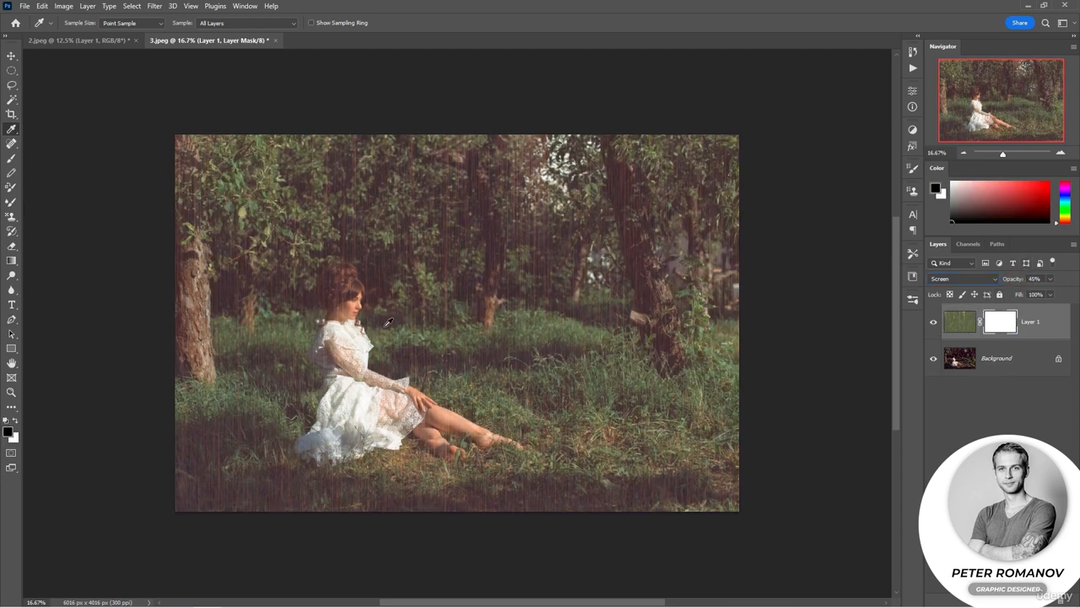
key("b")
right_click(357, 275)
left_click(478, 302)
left_click(302, 321)
mouse_move(302, 329)
left_mouse_down()
mouse_move(605, 326)
mouse_move(596, 340)
left_mouse_up()
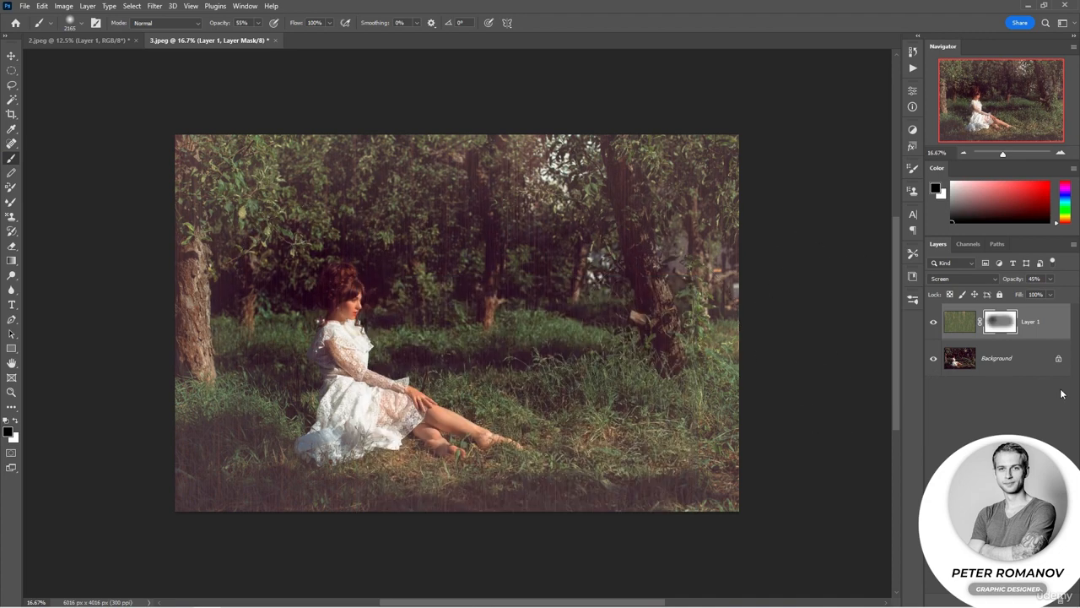
Stamp all visible layers into a new top layer and open the Oil Paint filter on it with the preview enabled.
key("ctrl+shift+alt+e")
left_click(154, 6)
mouse_move(275, 268)
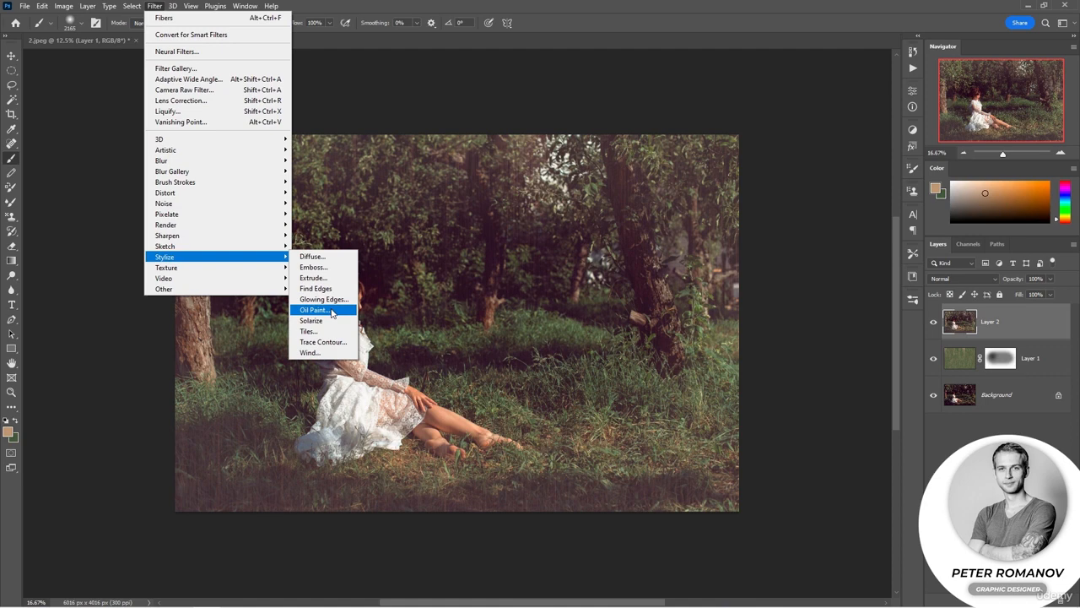
left_click(331, 313)
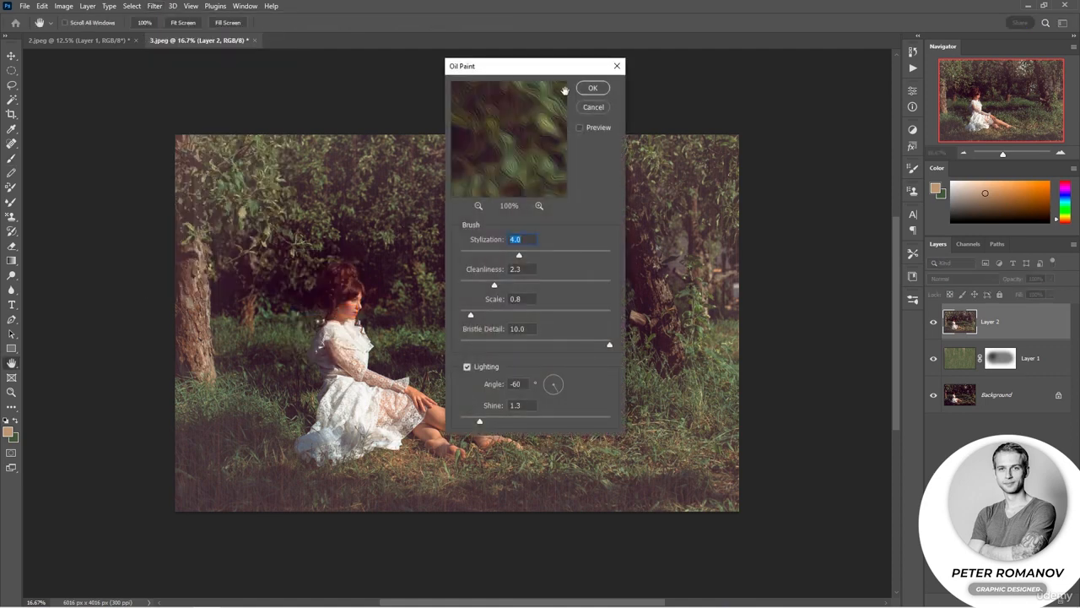
mouse_move(533, 70)
left_mouse_down()
mouse_move(586, 70)
mouse_move(773, 181)
left_mouse_up()
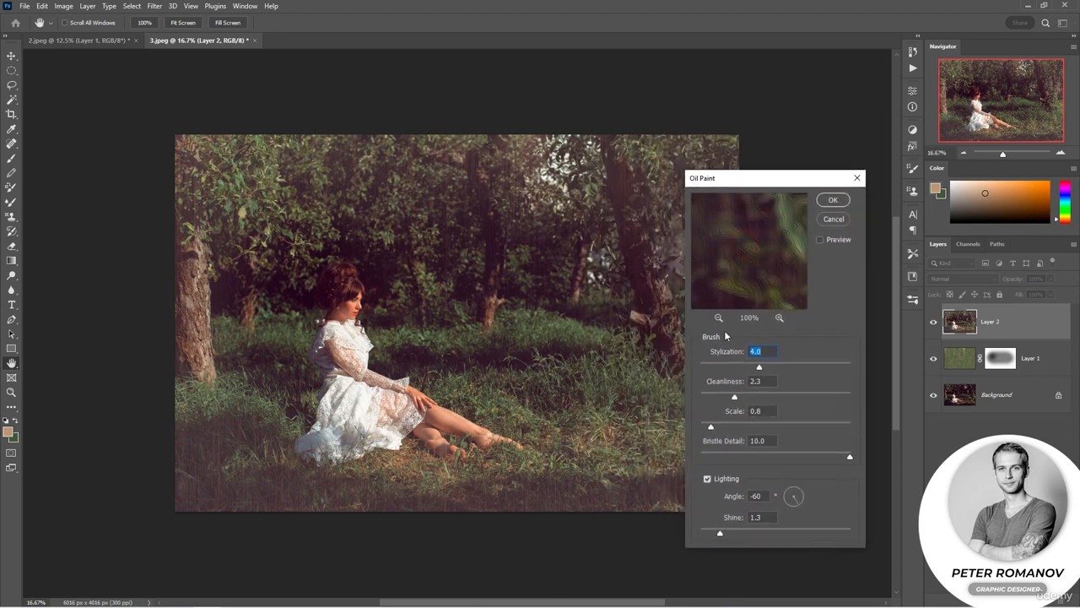
left_click(718, 317)
left_click(718, 317)
left_click(820, 239)
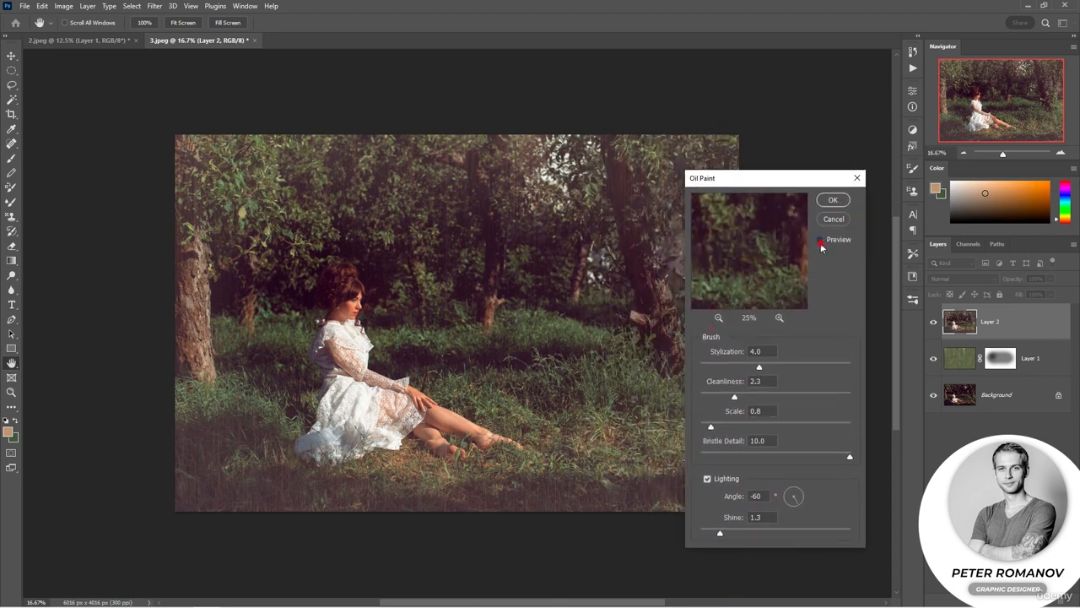
Apply Oil Paint with stylization 5.8, cleanliness 2.3, scale 0.8, bristle detail 10.0, lighting angle -60° and shine 1.3.
left_click(779, 317)
left_click(779, 319)
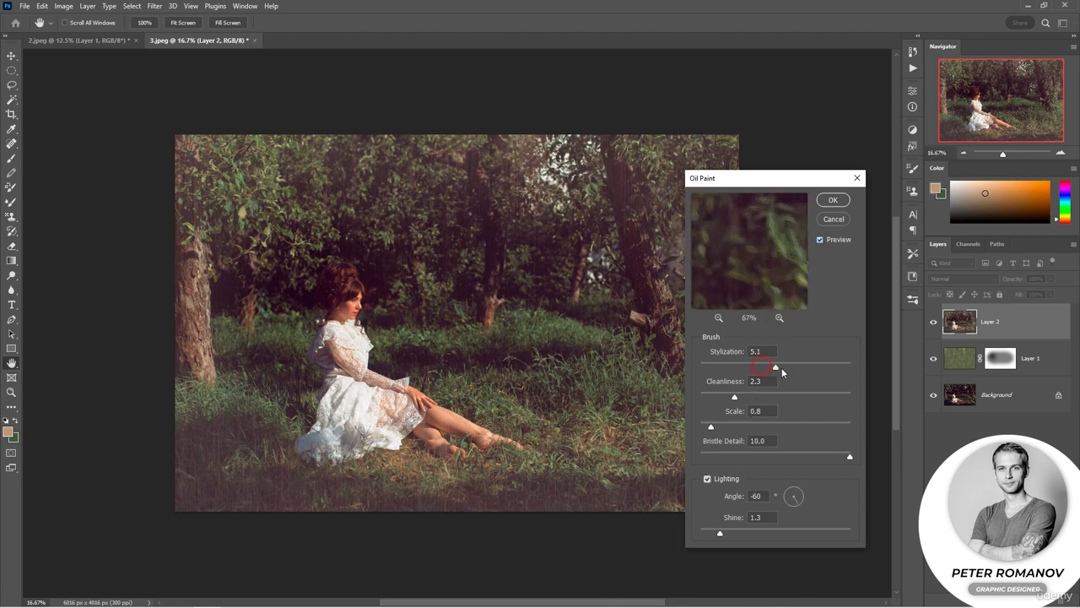
left_click_drag(781, 369, 801, 370)
left_click_drag(767, 282, 705, 224)
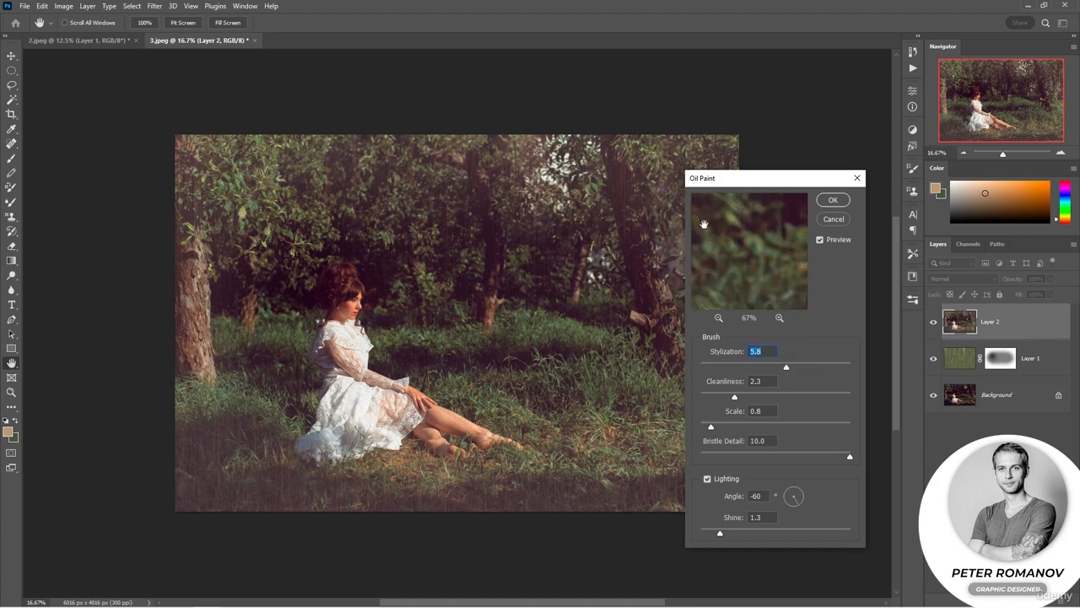
left_click_drag(793, 301, 678, 244)
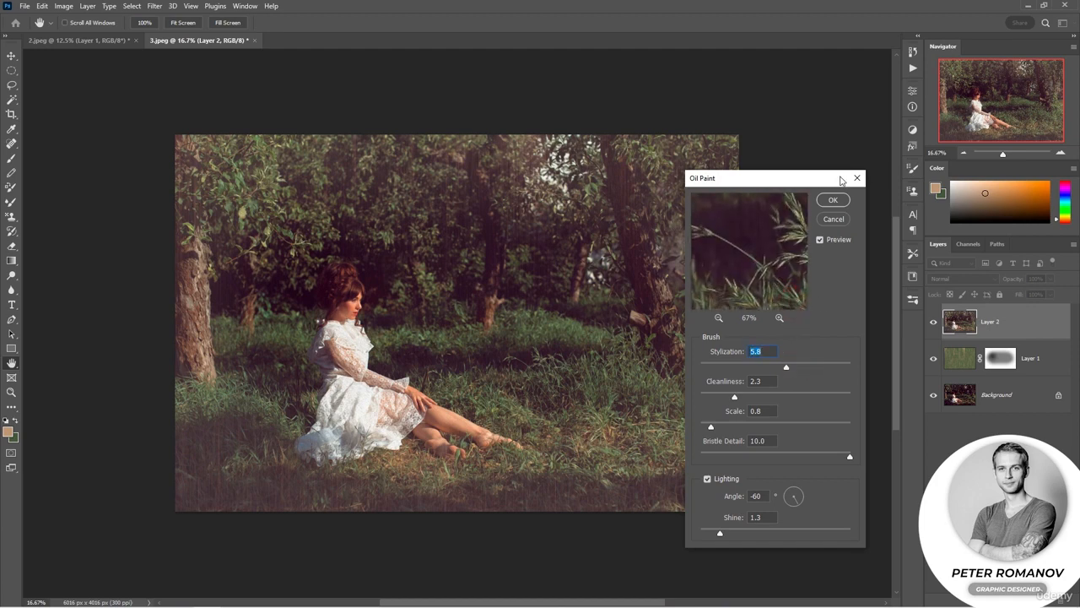
left_click(833, 200)
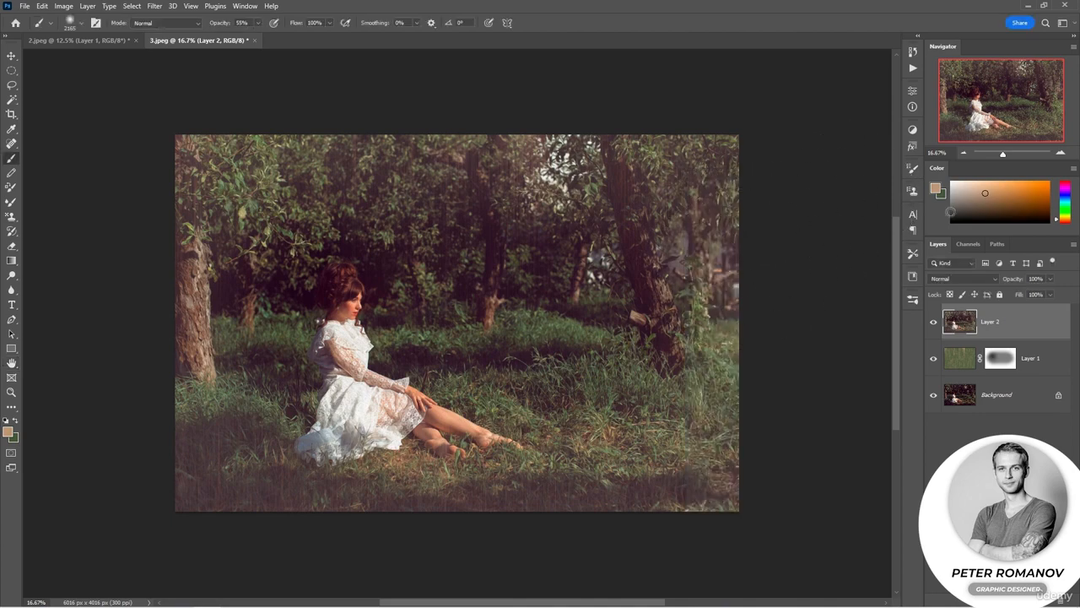
Inspect the painted woman up close, then duplicate the Background layer and place the copy above all other layers.
left_click(1060, 153)
left_click(1060, 153)
left_click(1061, 152)
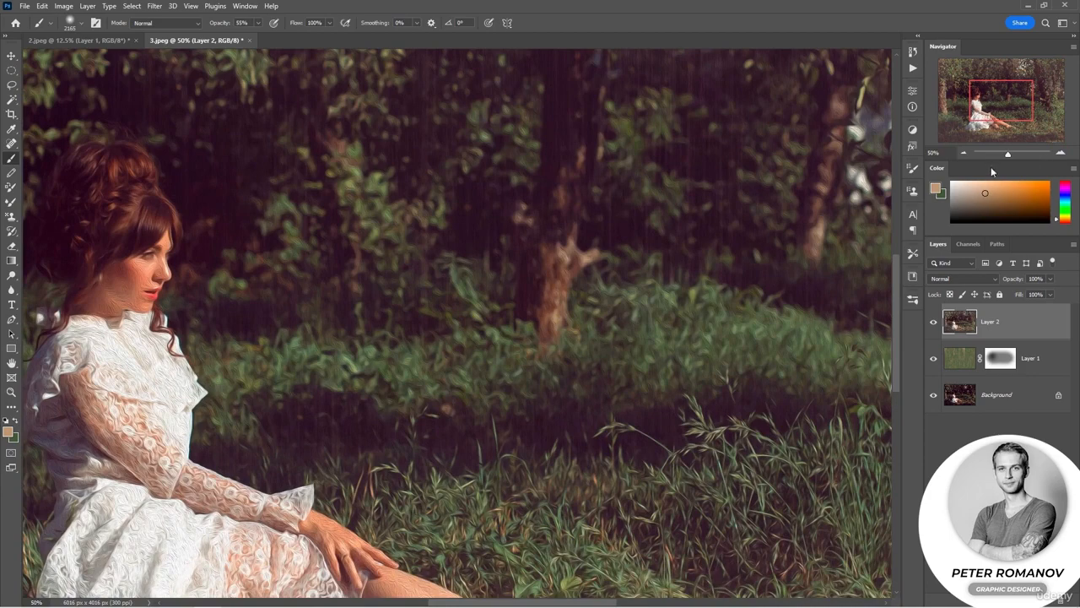
left_click_drag(1002, 99, 993, 103)
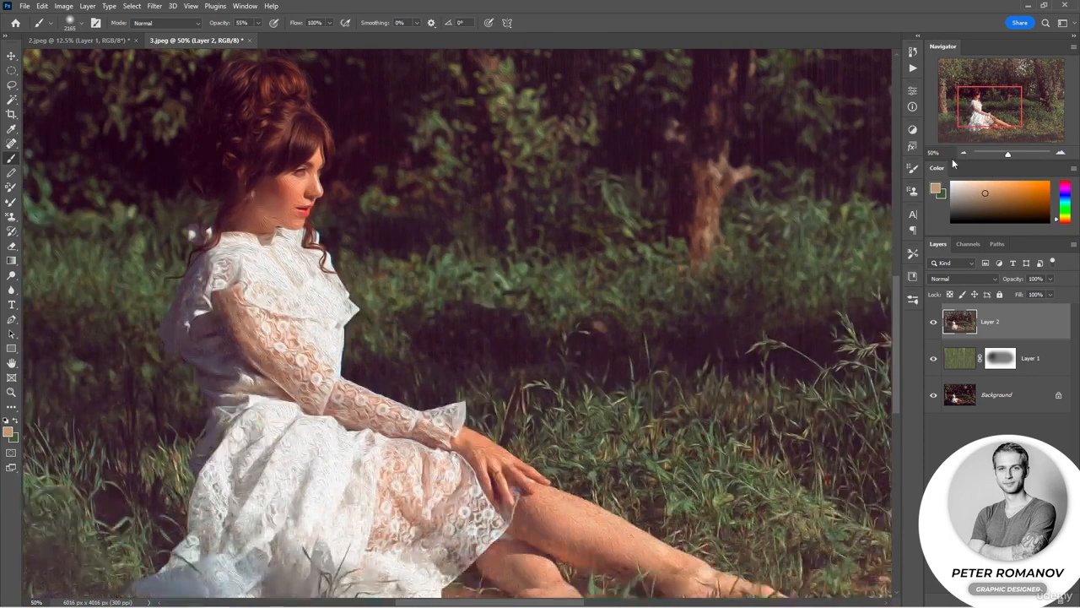
left_click(997, 396)
key("ctrl+j")
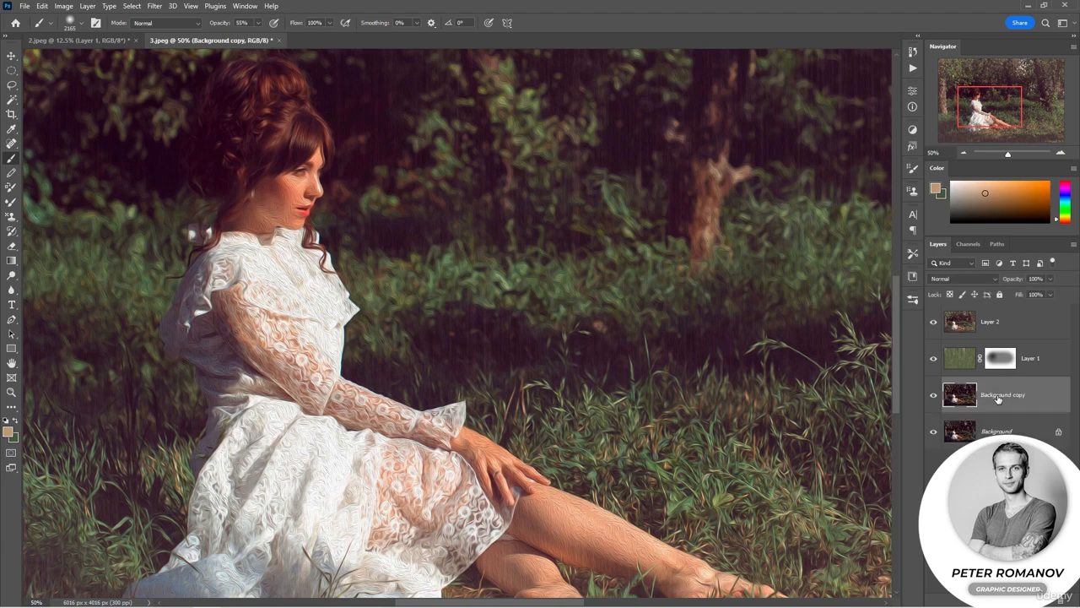
left_click_drag(996, 406, 979, 318)
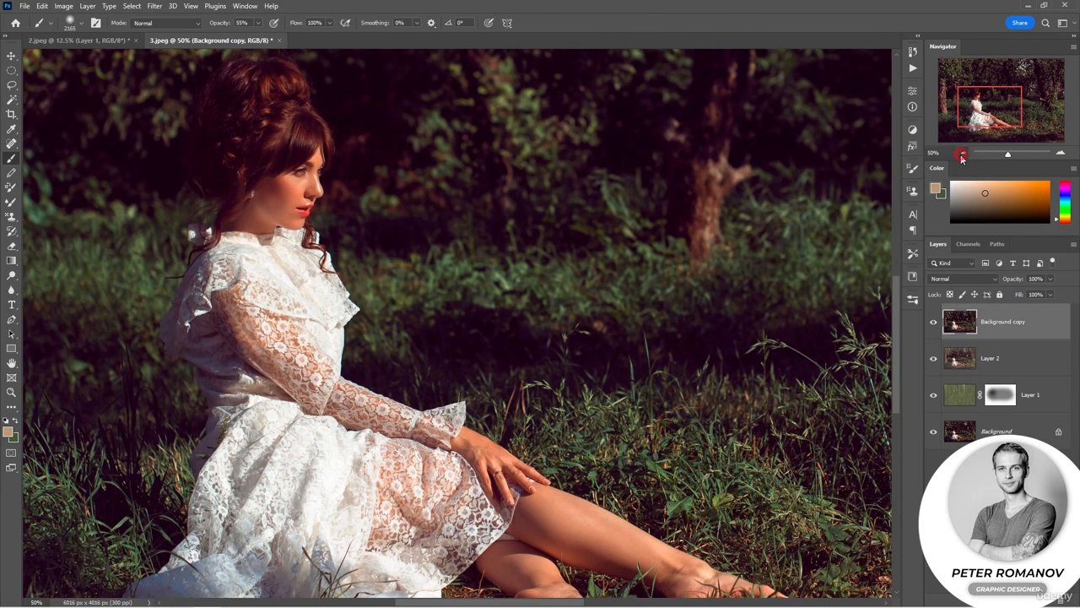
Apply the Find Edges filter to the background copy.
left_click(960, 156)
left_click(958, 159)
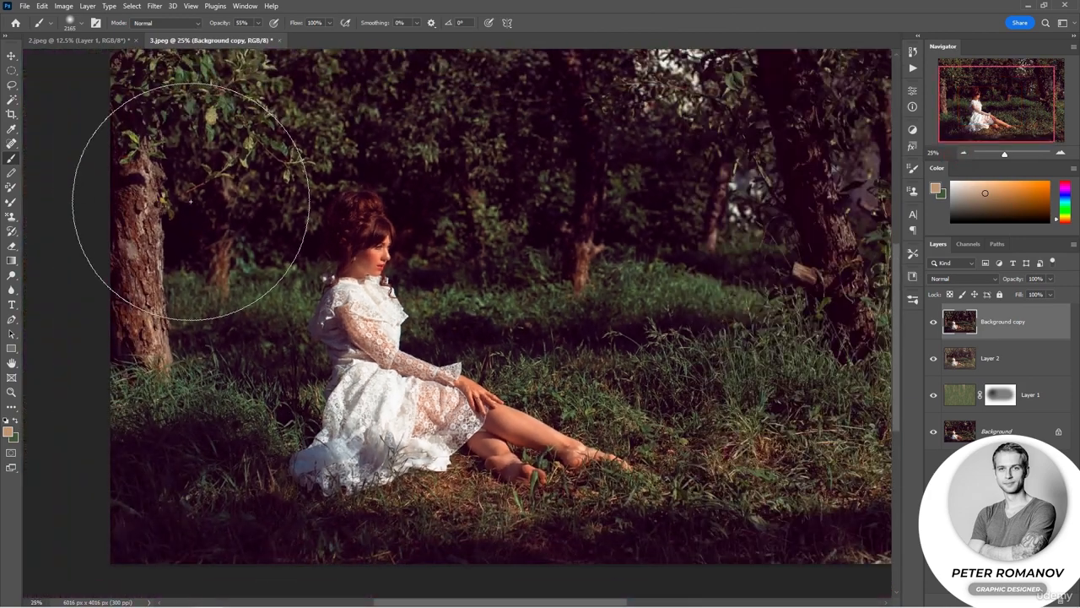
left_click(11, 55)
left_click(155, 6)
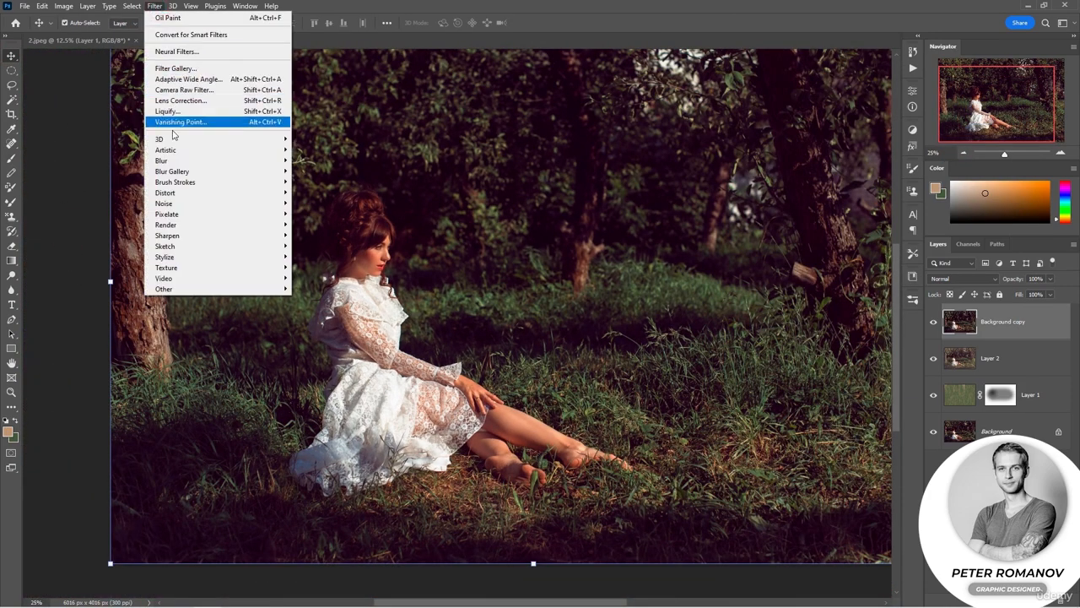
mouse_move(239, 259)
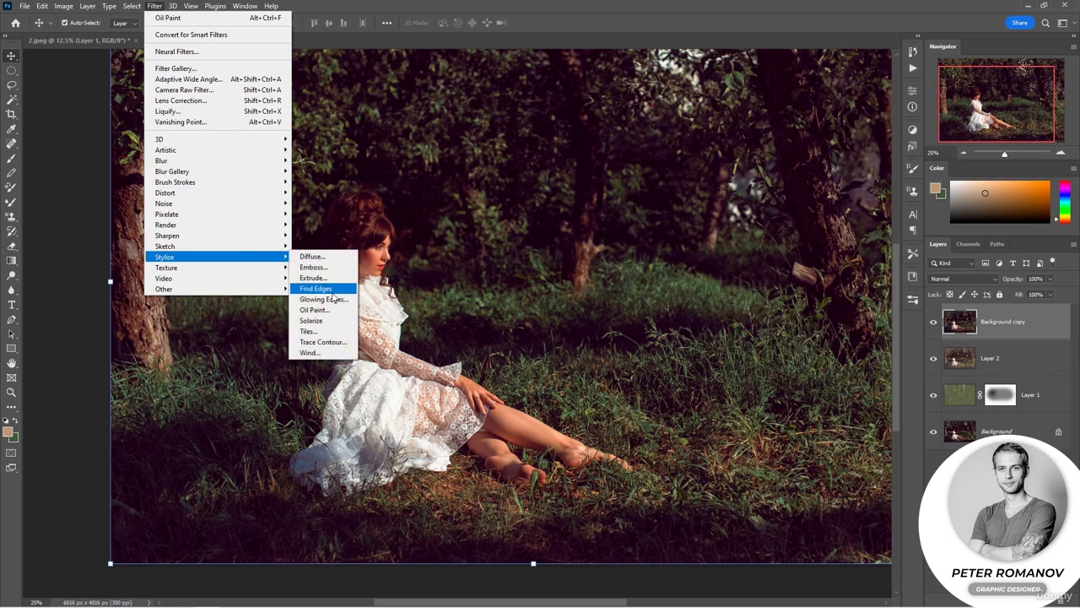
left_click(332, 291)
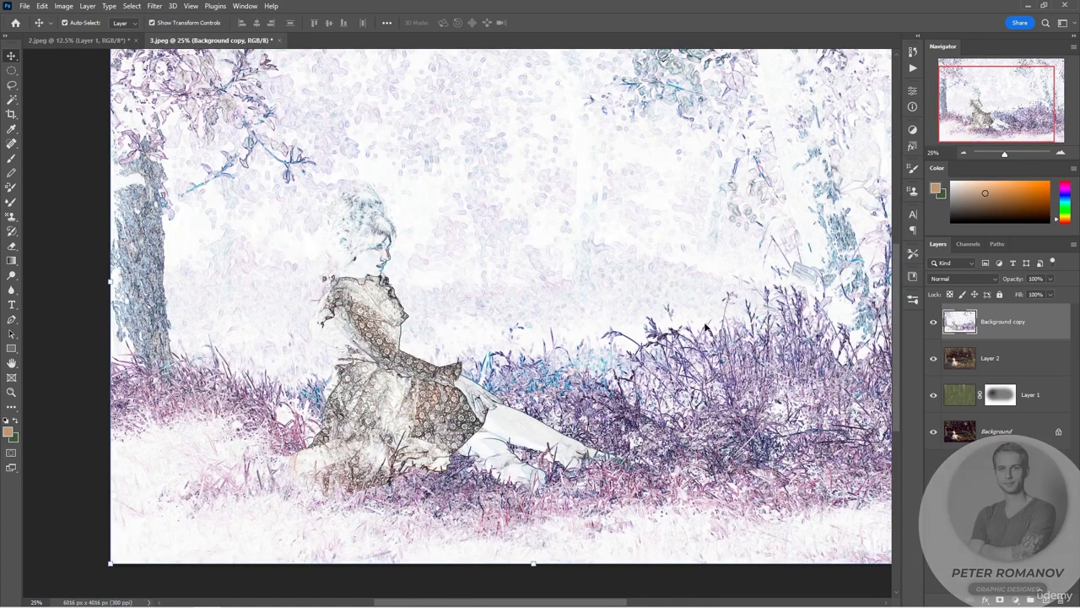
Set the Background copy layer's blend mode to Multiply and its opacity to 73%.
left_click(950, 279)
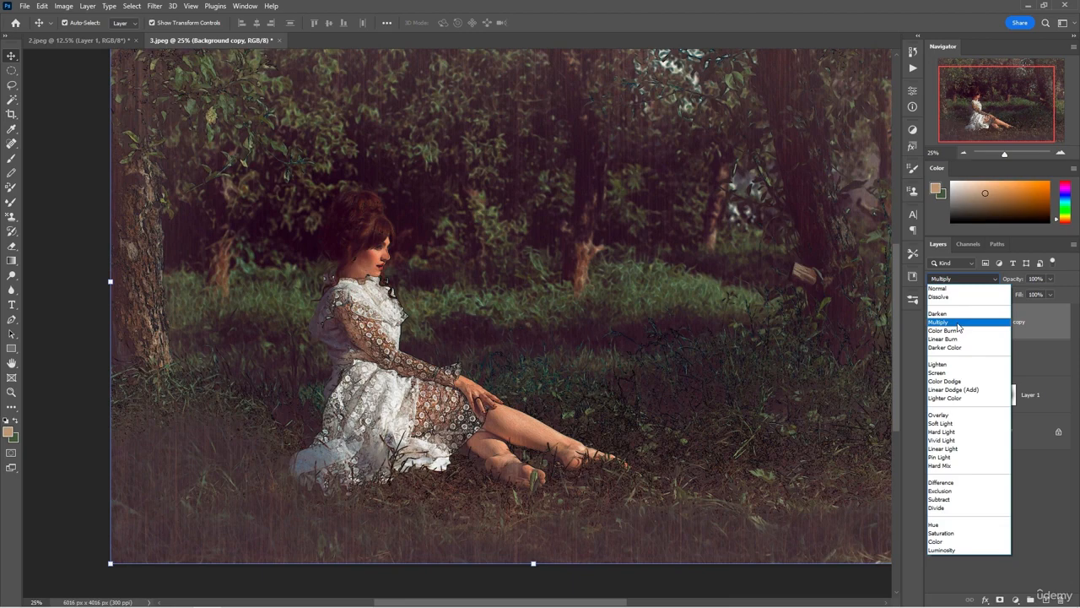
left_click(958, 323)
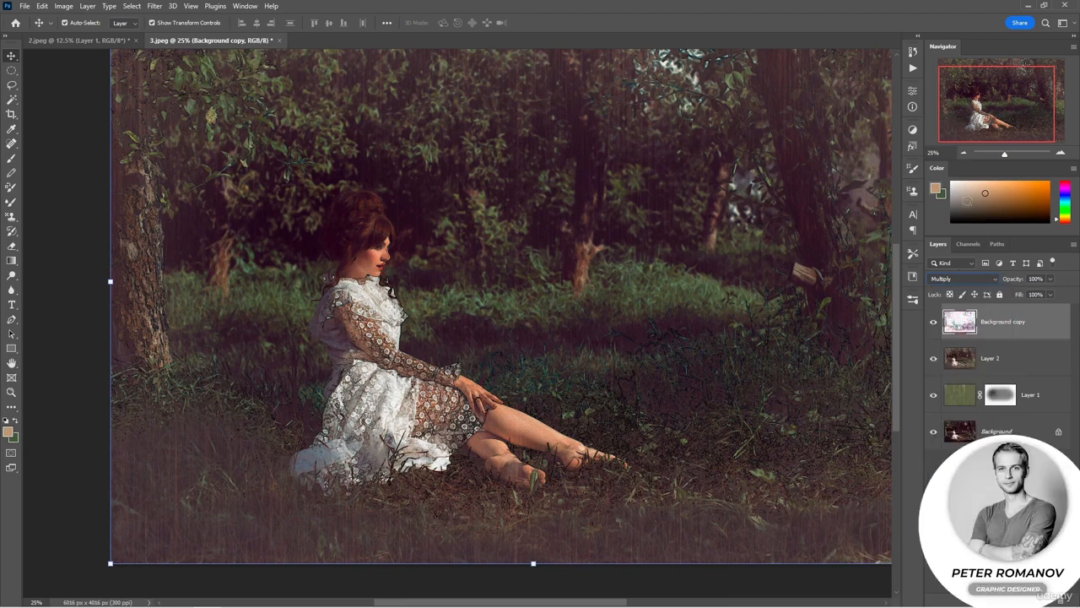
left_click_drag(1020, 282, 1008, 281)
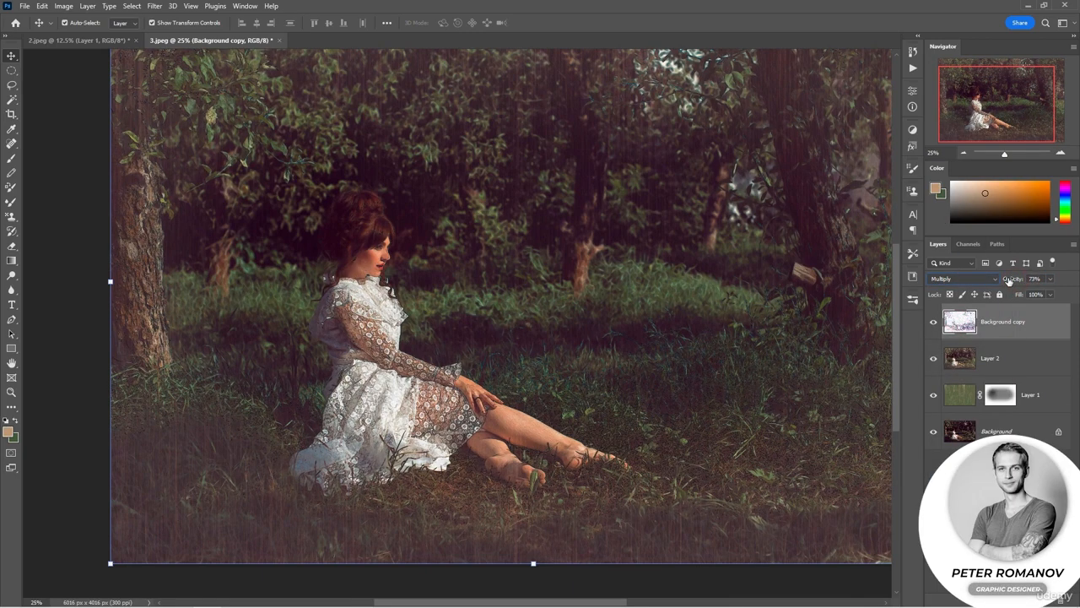
Add a layer mask to the Background copy and paint it black at 55% brush opacity over the middle of the scene.
left_click(963, 153)
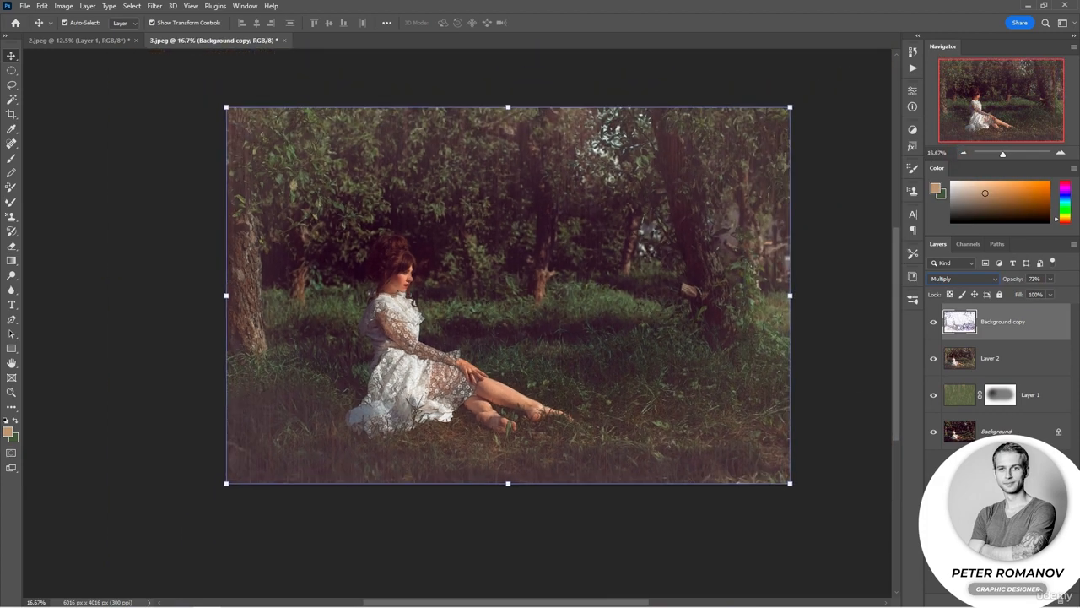
left_click(992, 600)
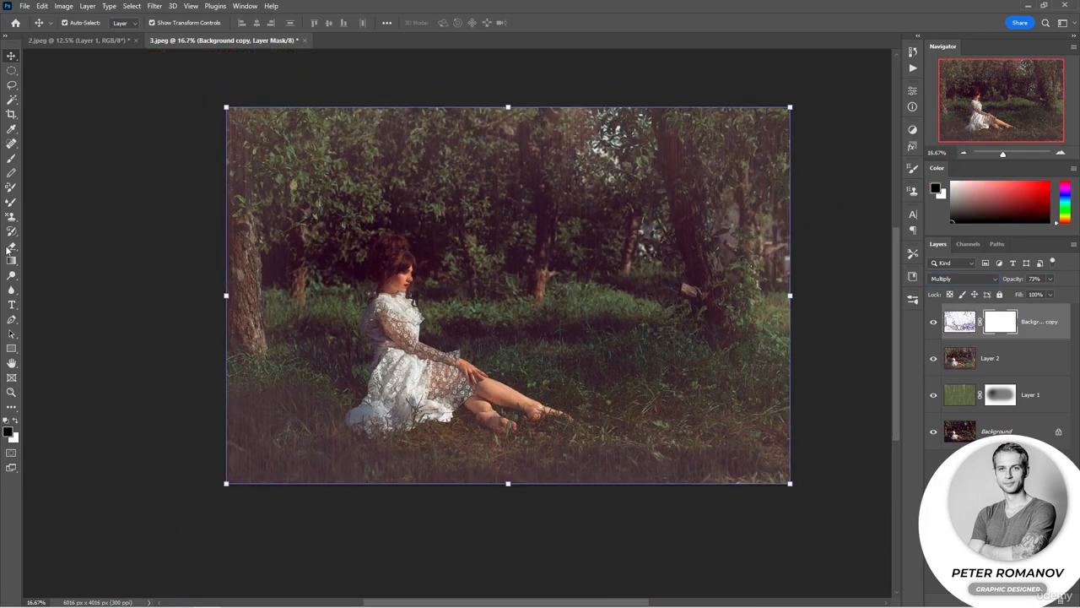
left_click(11, 159)
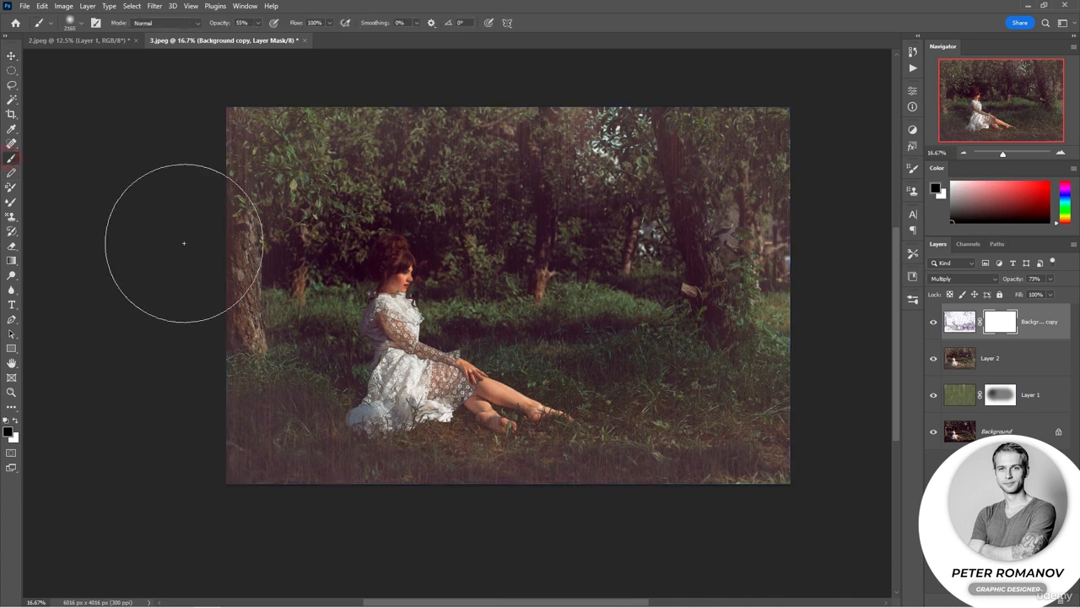
mouse_move(479, 303)
left_mouse_down()
mouse_move(423, 305)
mouse_move(517, 318)
mouse_move(530, 308)
mouse_move(572, 345)
left_mouse_up()
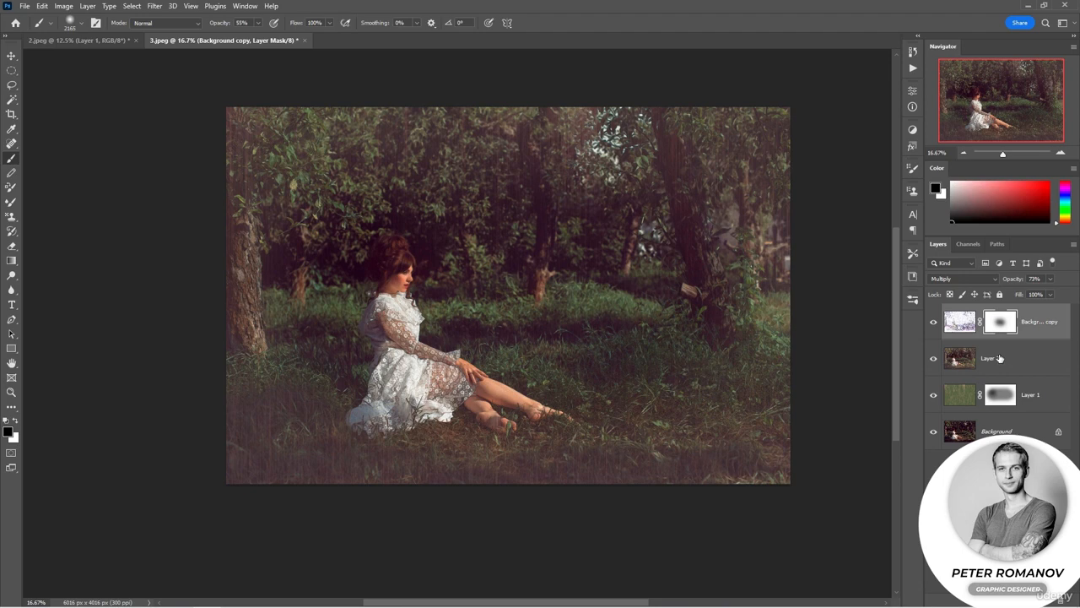
Compare the image with and without the edge layer, and mask that layer also over the grass at the photo's lower right and lower left.
left_click(932, 322)
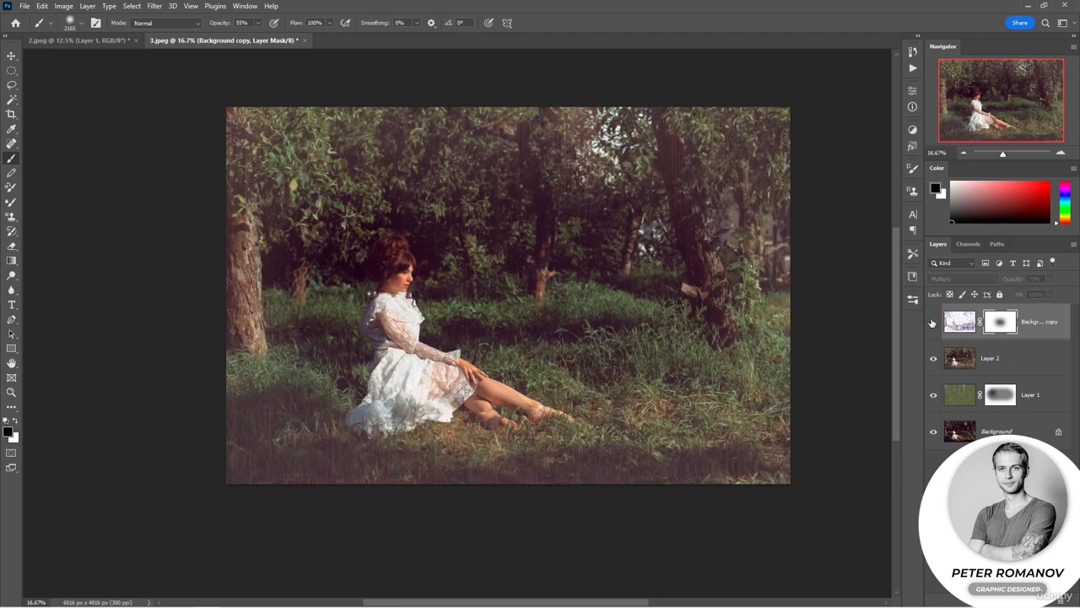
left_click(932, 322)
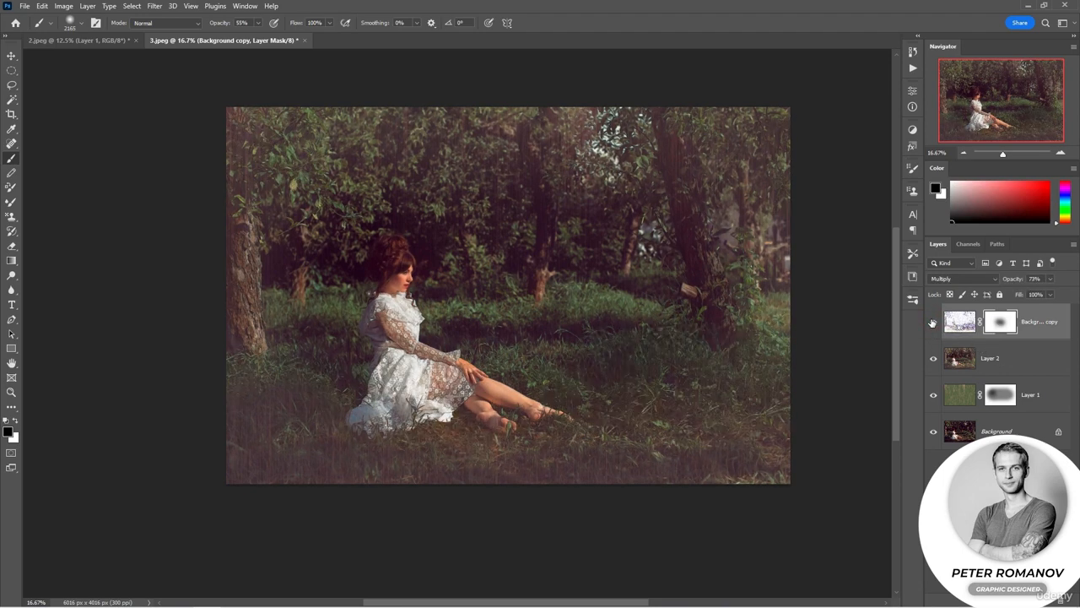
left_click(680, 412)
left_click(745, 366)
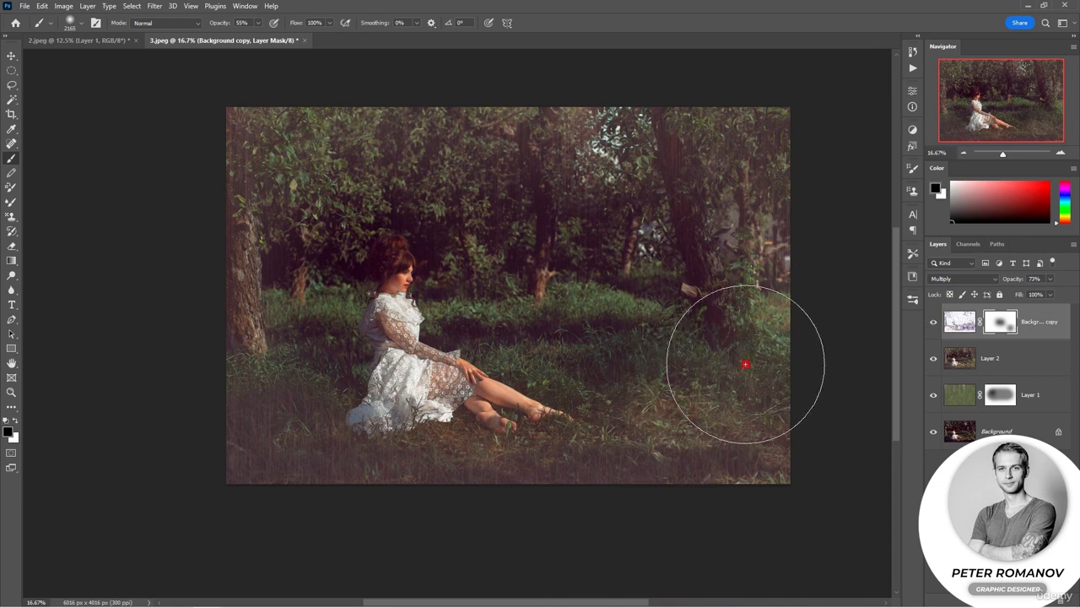
left_click(263, 367)
Stamp all visible layers into a new top layer and open Lighting Effects on it with a pink point light of intensity 33.
key("ctrl+shift+alt+e")
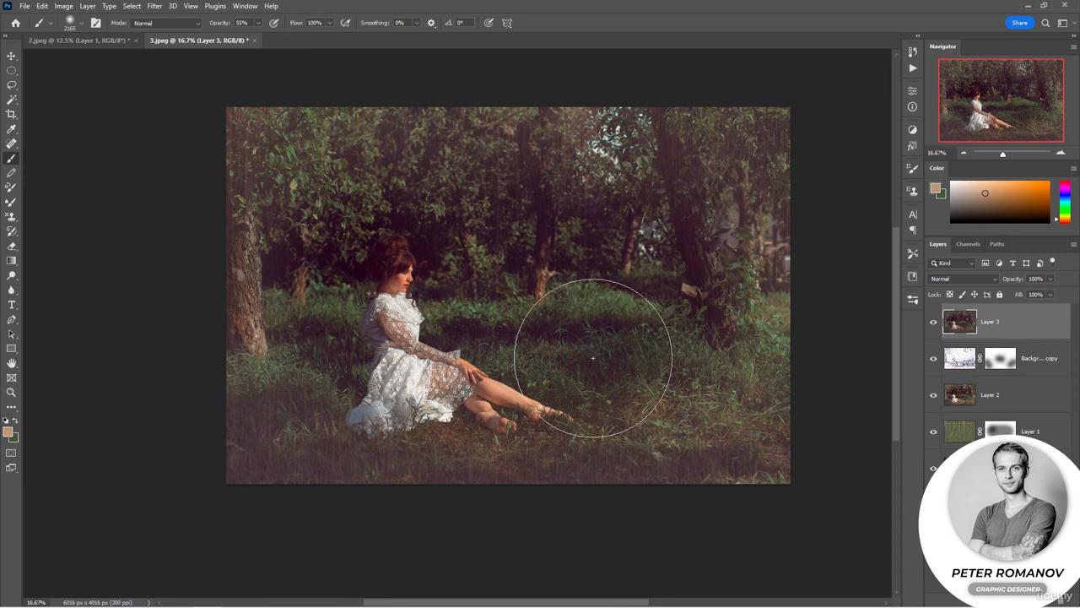
left_click(155, 6)
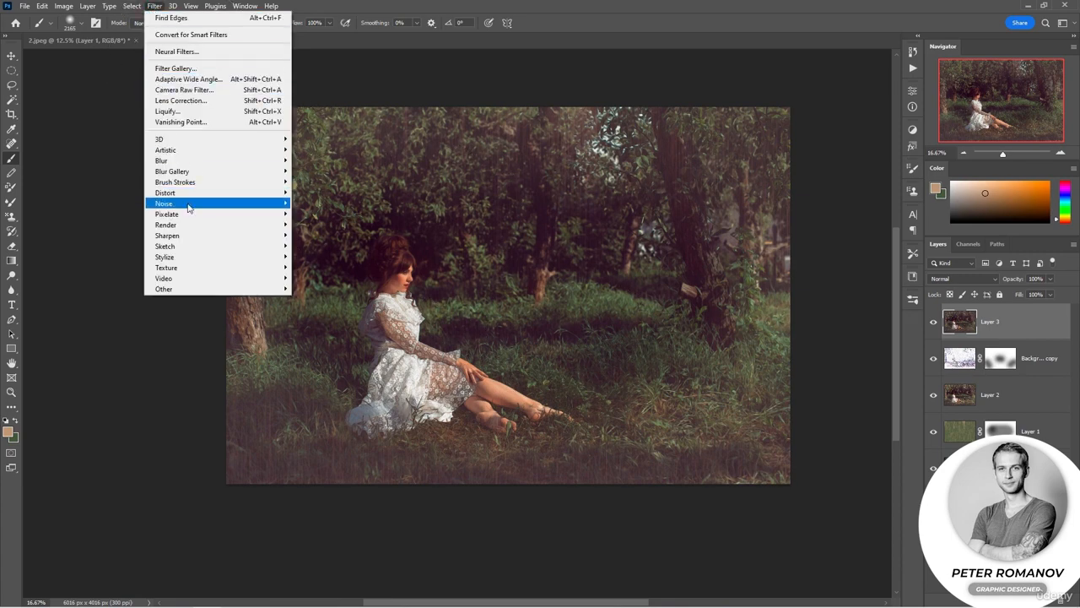
left_click(321, 302)
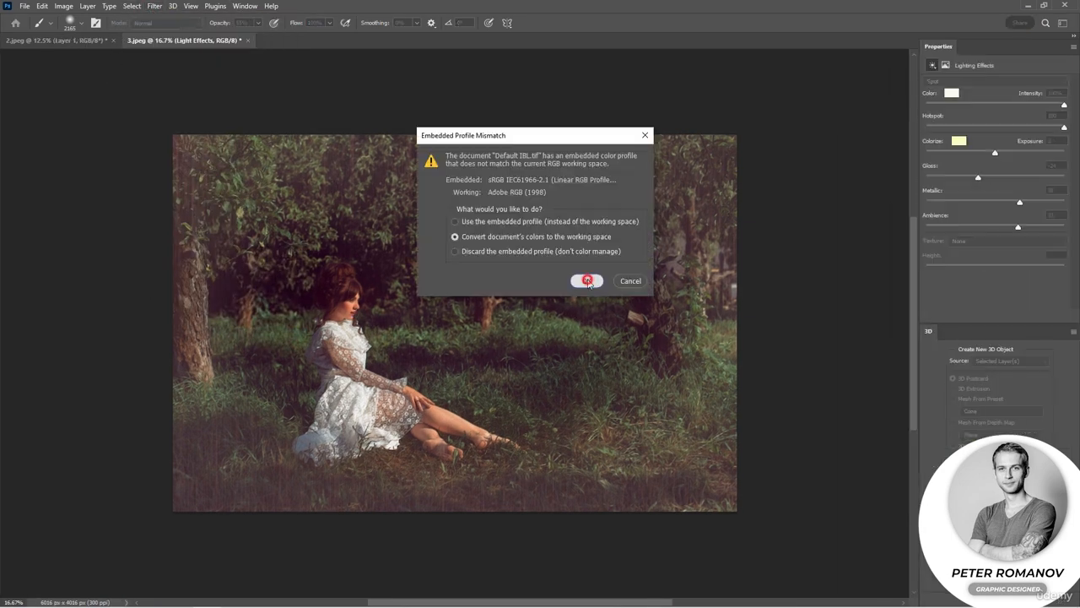
left_click(584, 277)
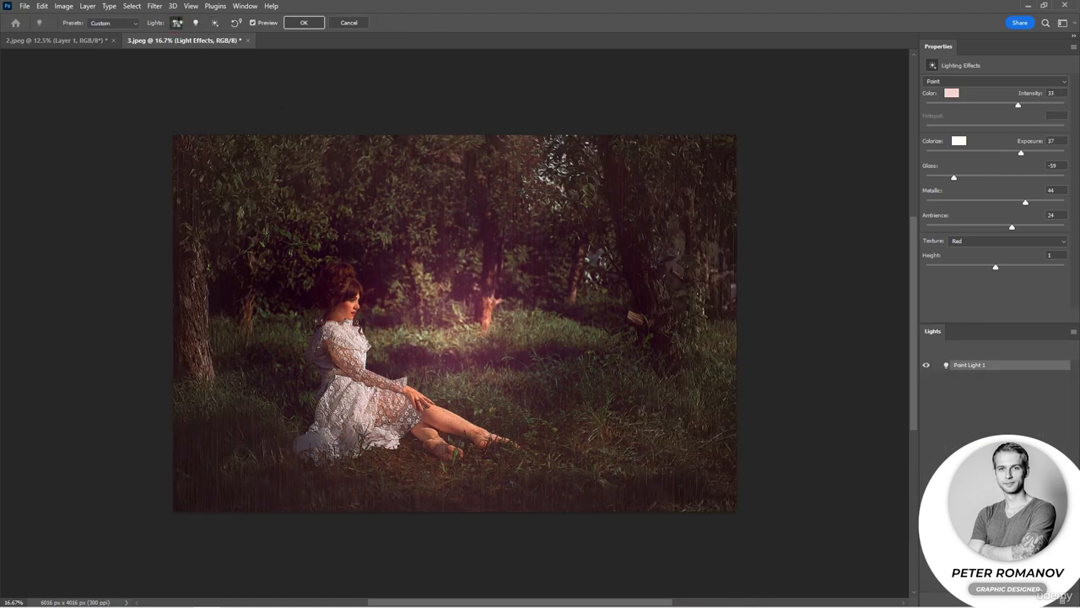
Add a spot light with intensity 37, hotspot 40 and exposure 74, apply Lighting Effects, and set the layer's blend mode to Soft Light.
left_click(175, 23)
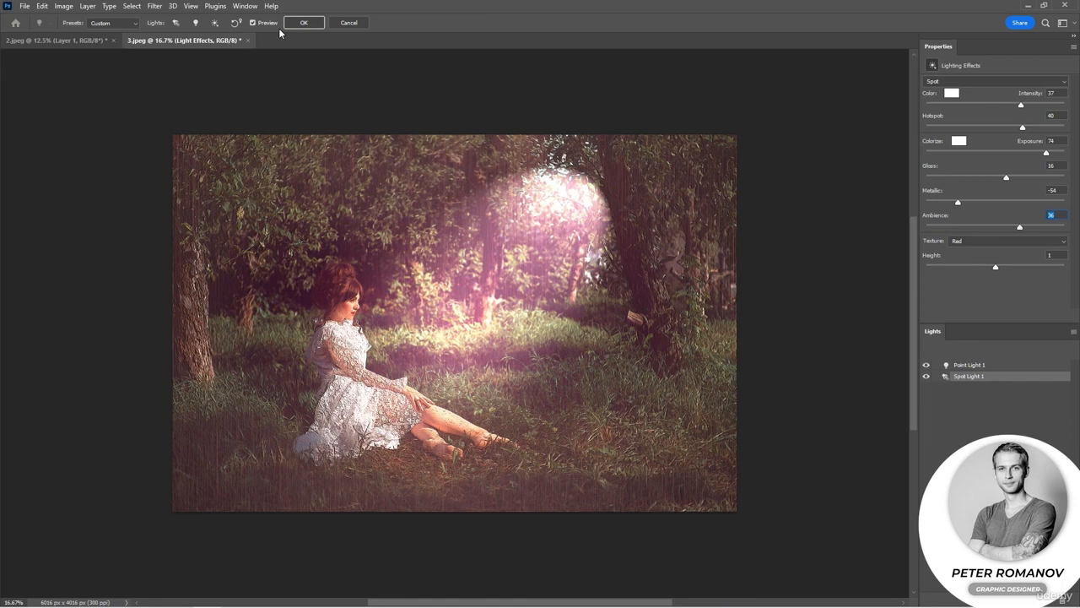
left_click(303, 23)
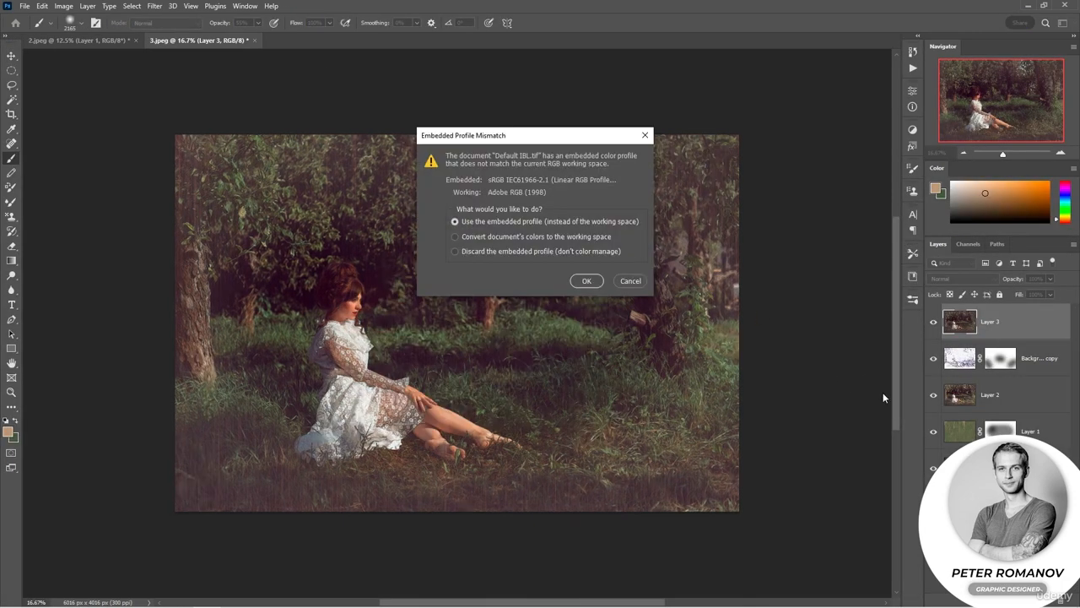
left_click(586, 280)
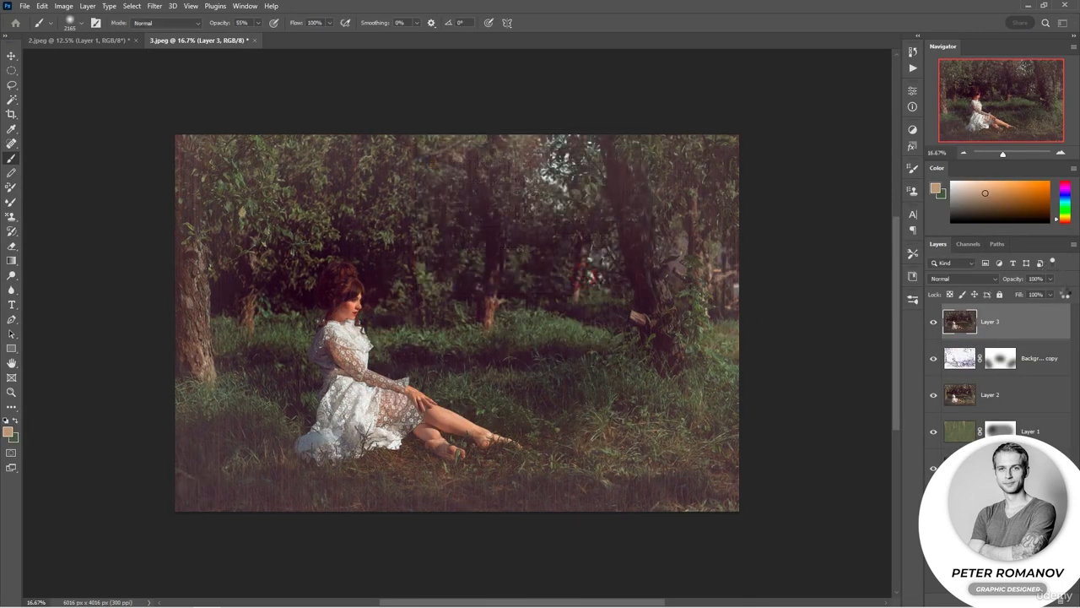
left_click(952, 280)
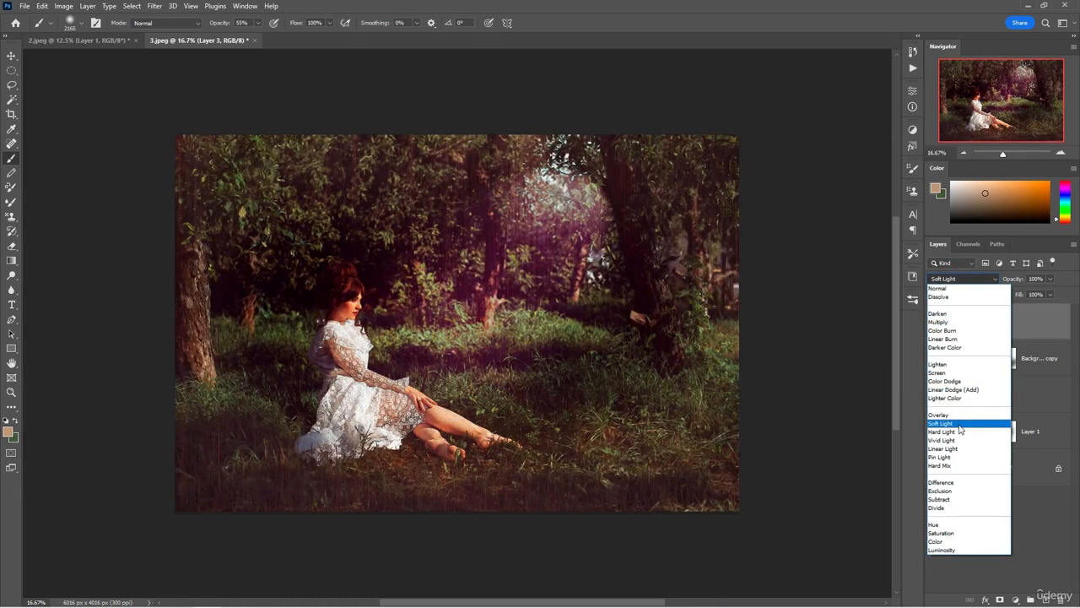
left_click(959, 423)
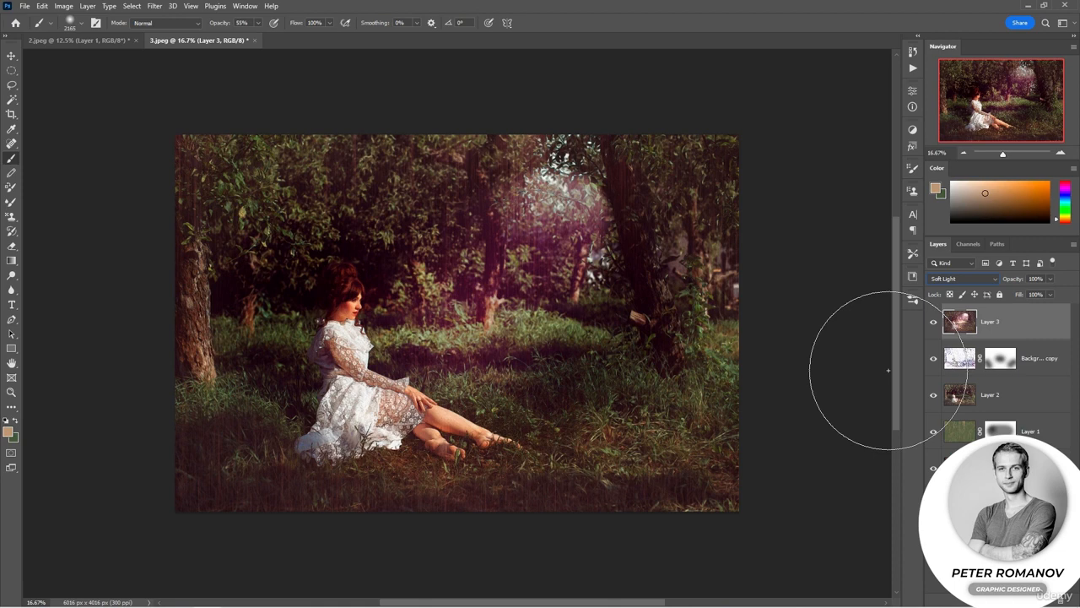
Create a new empty layer on top and open the Picture Frame filter on it with frame style 42: Art Frame.
key("ctrl+shift+alt+n")
left_click(155, 6)
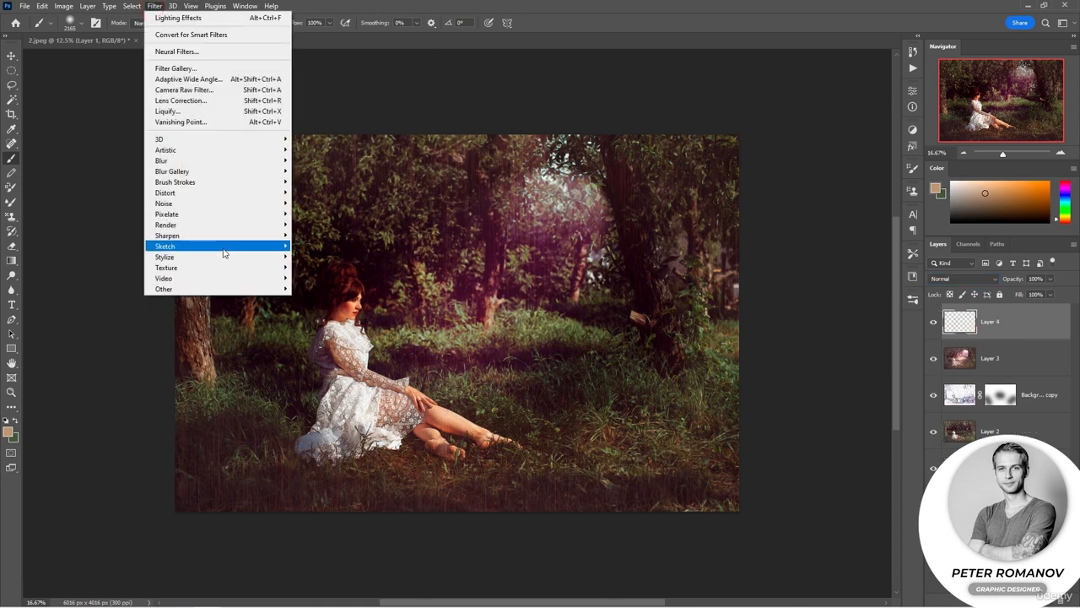
mouse_move(255, 225)
left_click(312, 234)
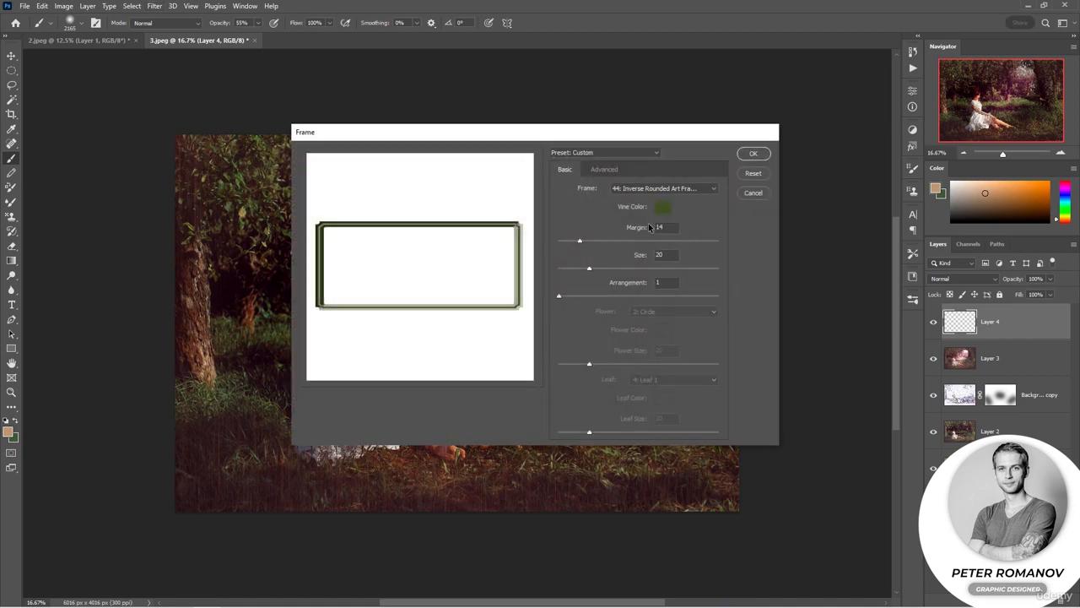
left_click(629, 188)
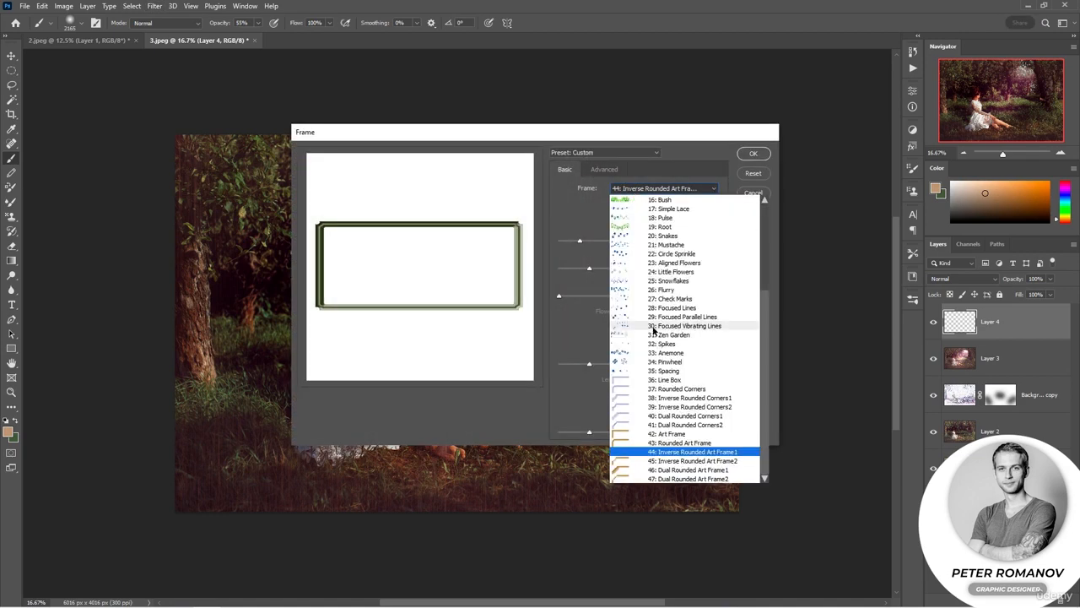
left_click(654, 434)
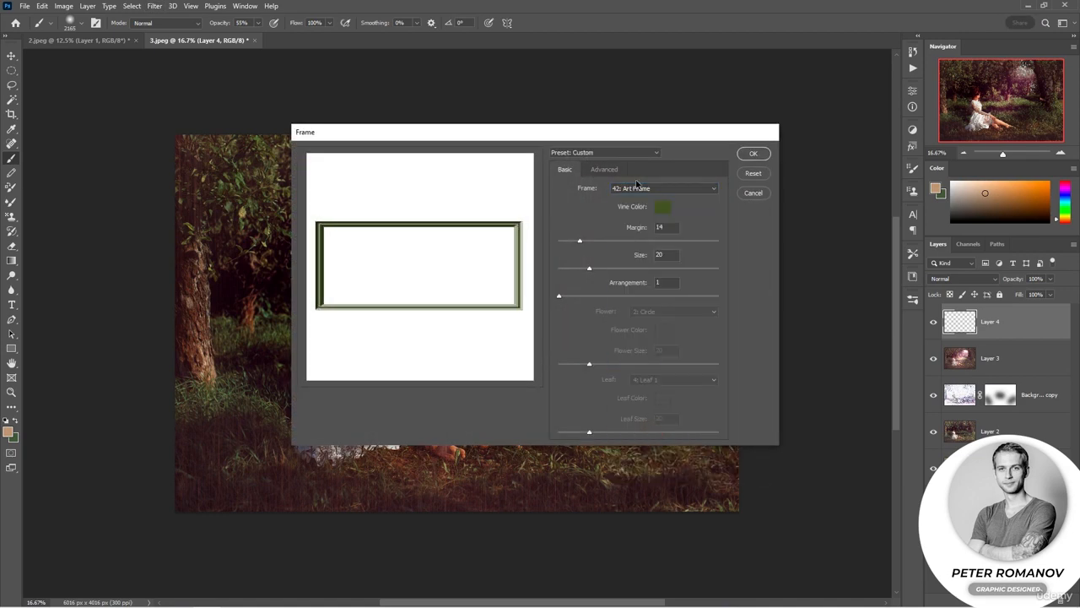
Try frame style 43: Rounded Art Frame and switch back to 42: Art Frame.
left_click(637, 186)
left_click(650, 446)
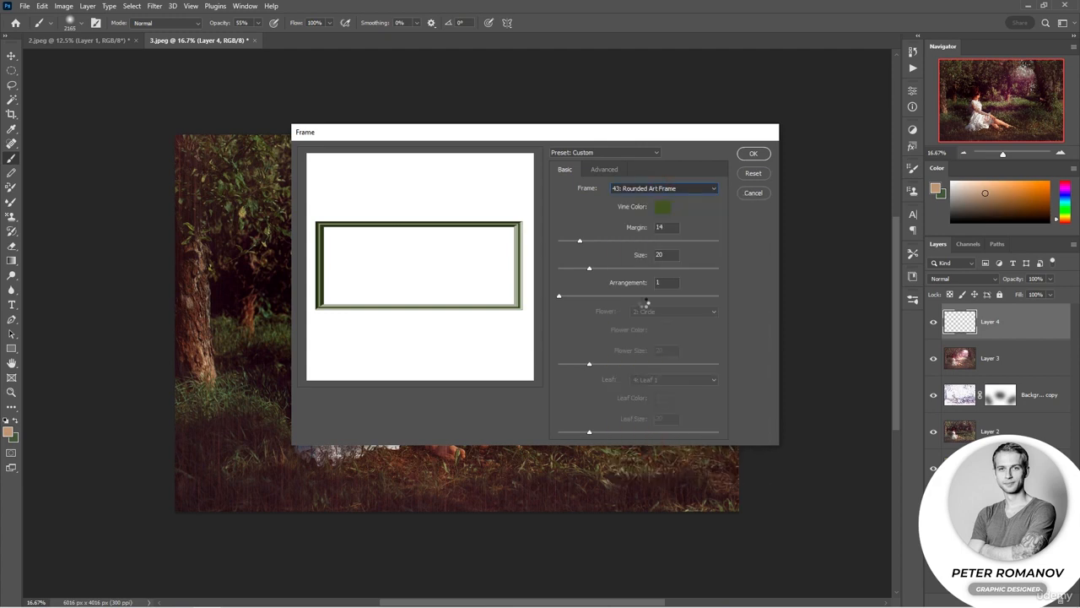
left_click(634, 189)
left_click(661, 433)
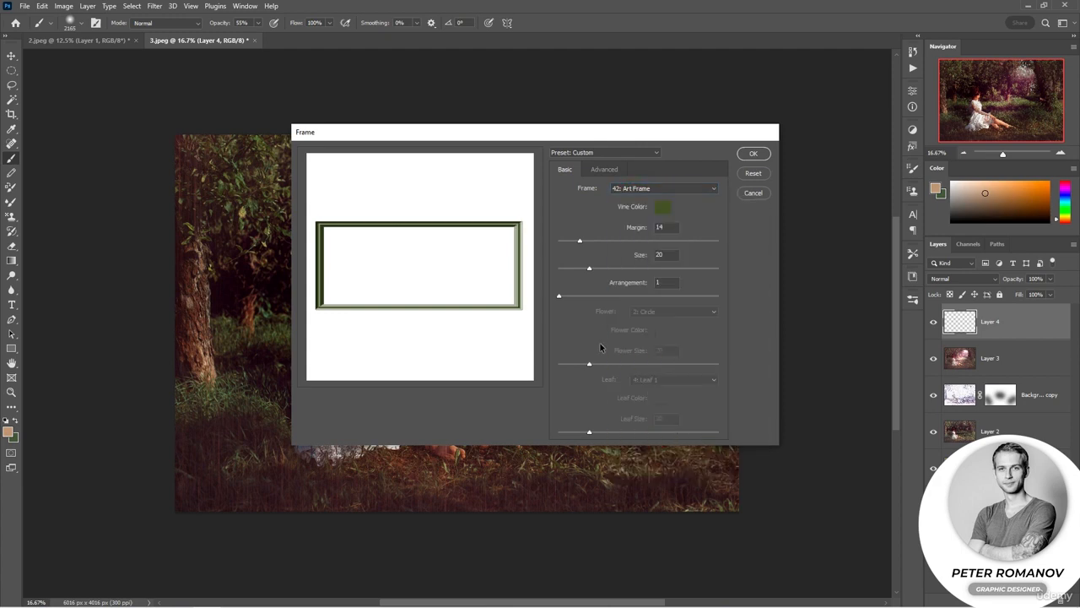
Give the frame a brown vine color, margin 15, size 29 and arrangement 53, and render it.
left_click(662, 207)
left_click(432, 207)
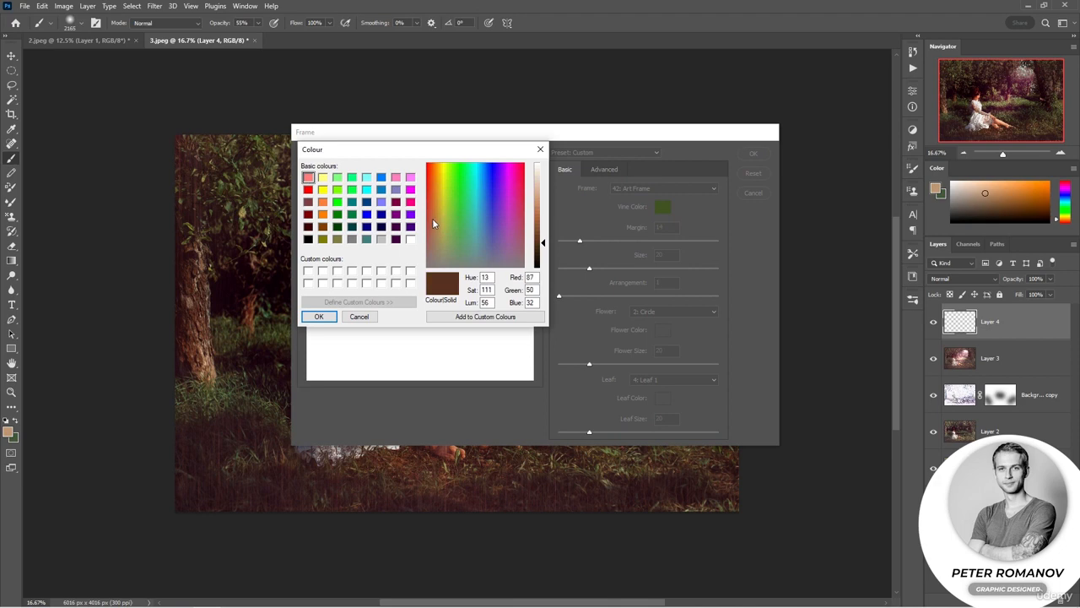
left_click(319, 316)
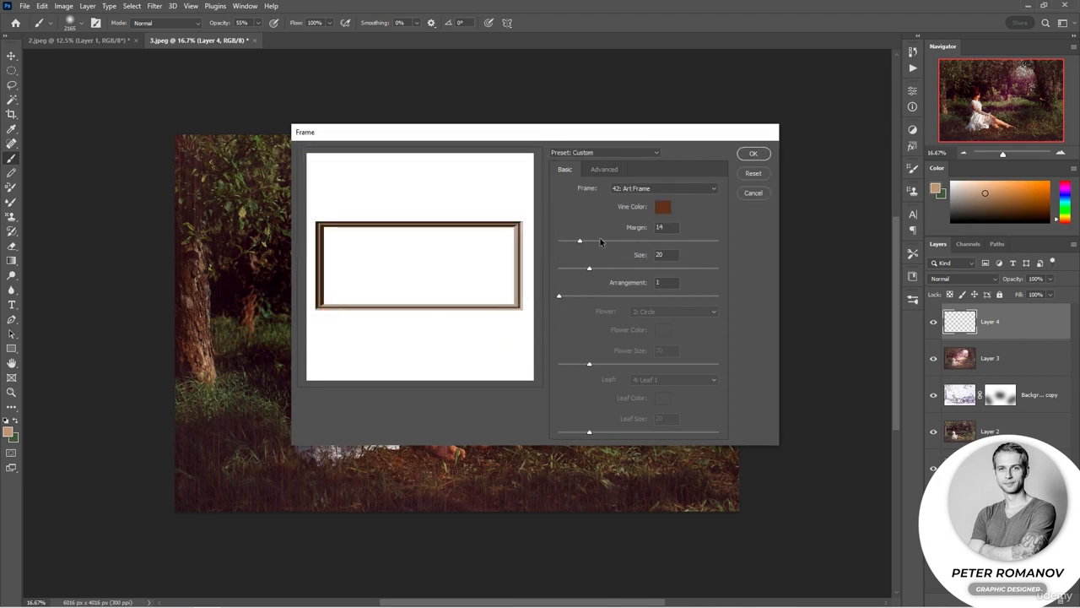
left_click_drag(601, 241, 600, 296)
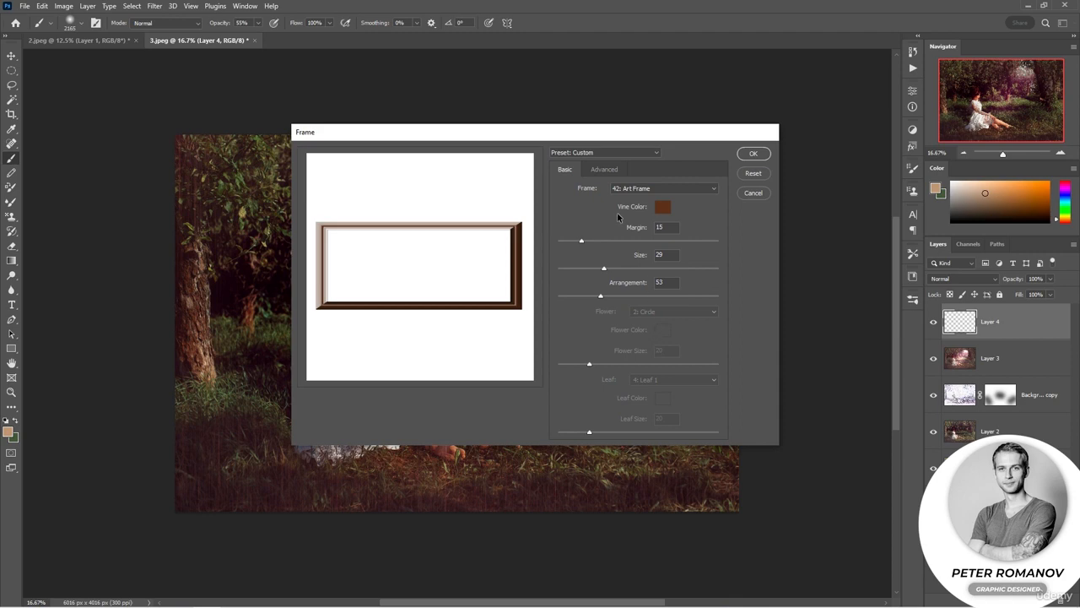
left_click(753, 153)
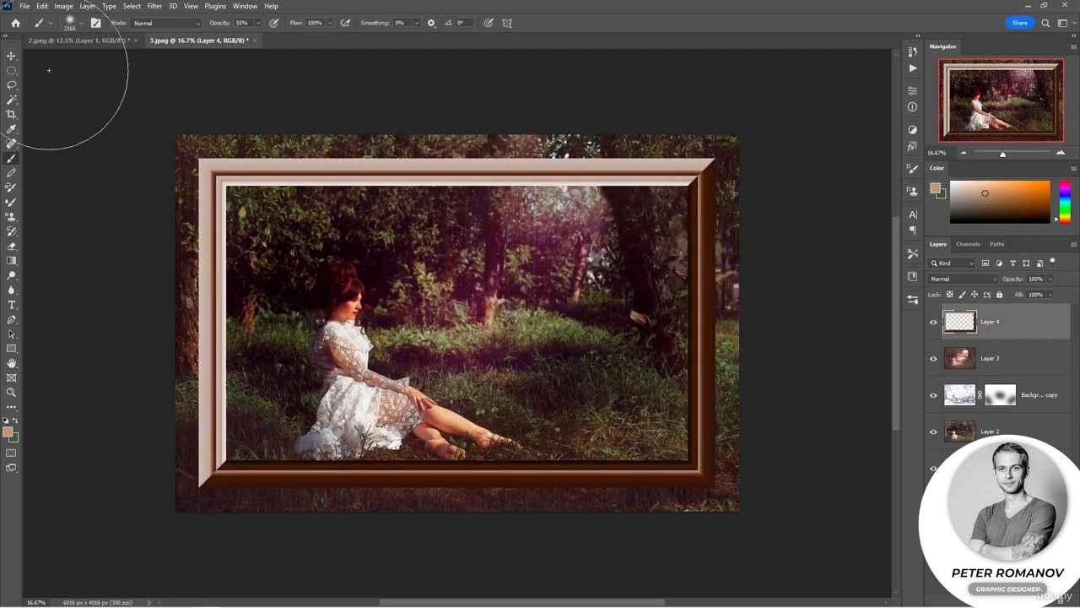
Stretch the frame layer on all four sides to the photo's edges, to about 109% width and 114% height.
left_click(11, 55)
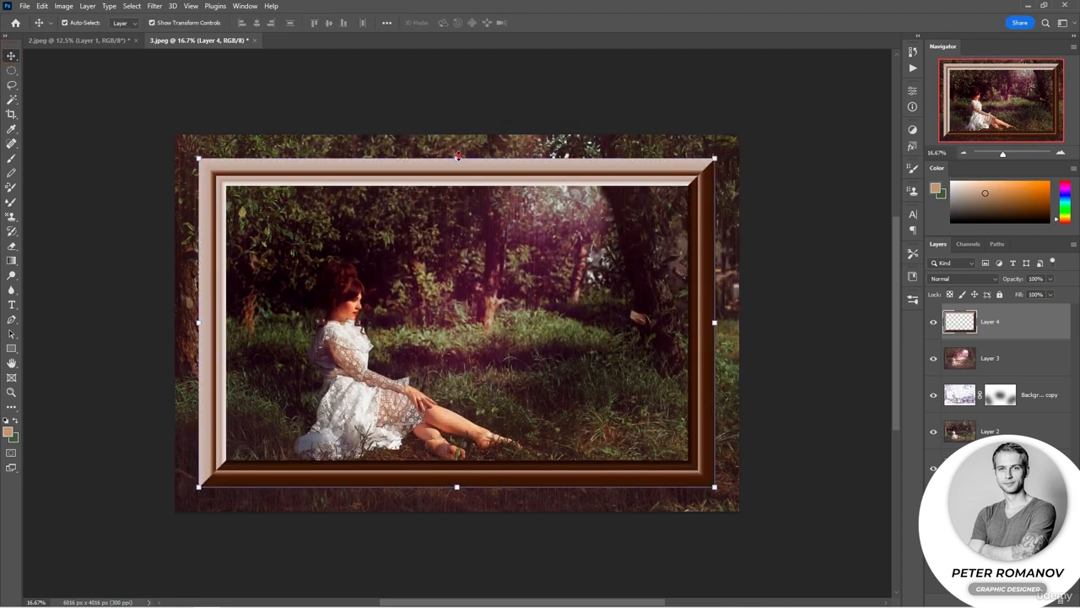
left_click_drag(456, 156, 457, 134)
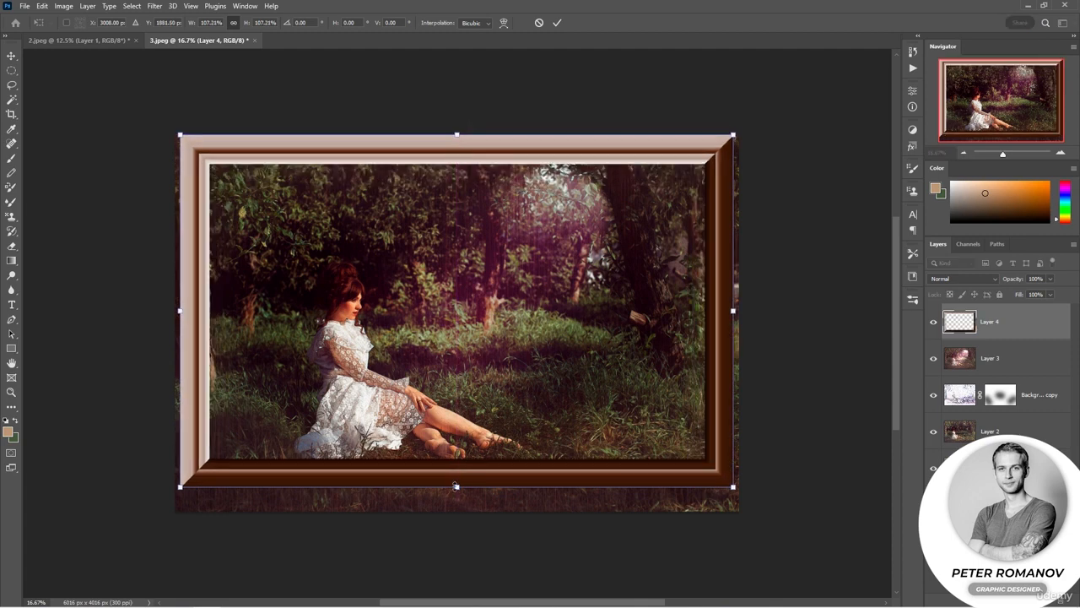
left_click_drag(455, 486, 457, 510)
left_click_drag(731, 324, 738, 323)
left_click_drag(180, 324, 174, 324)
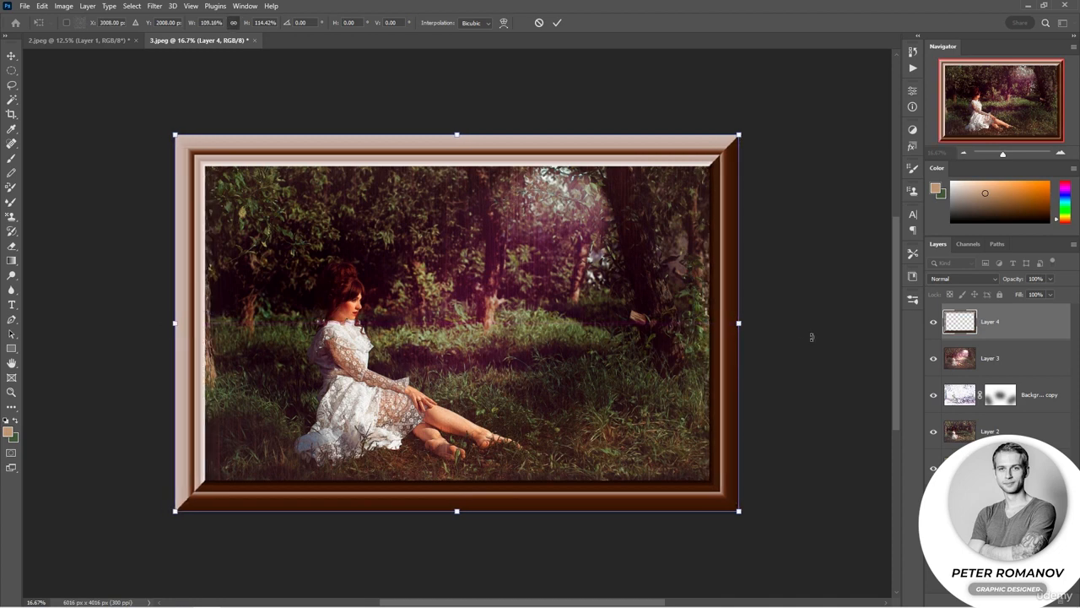
key("Return")
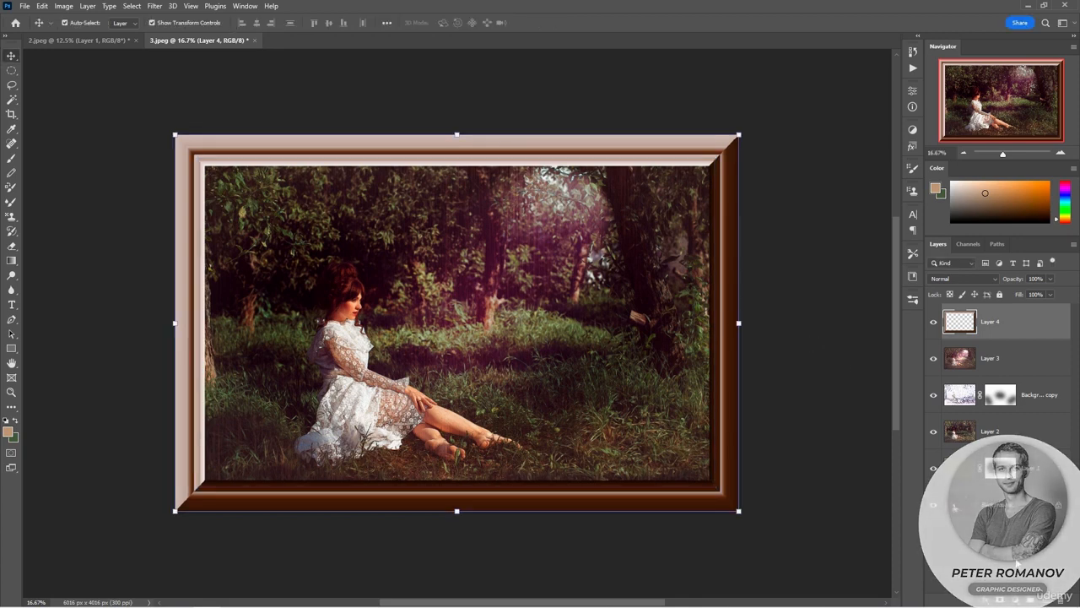
Add a Hue/Saturation adjustment clipped to the frame layer, with saturation -24 and lightness -21.
left_click(1016, 596)
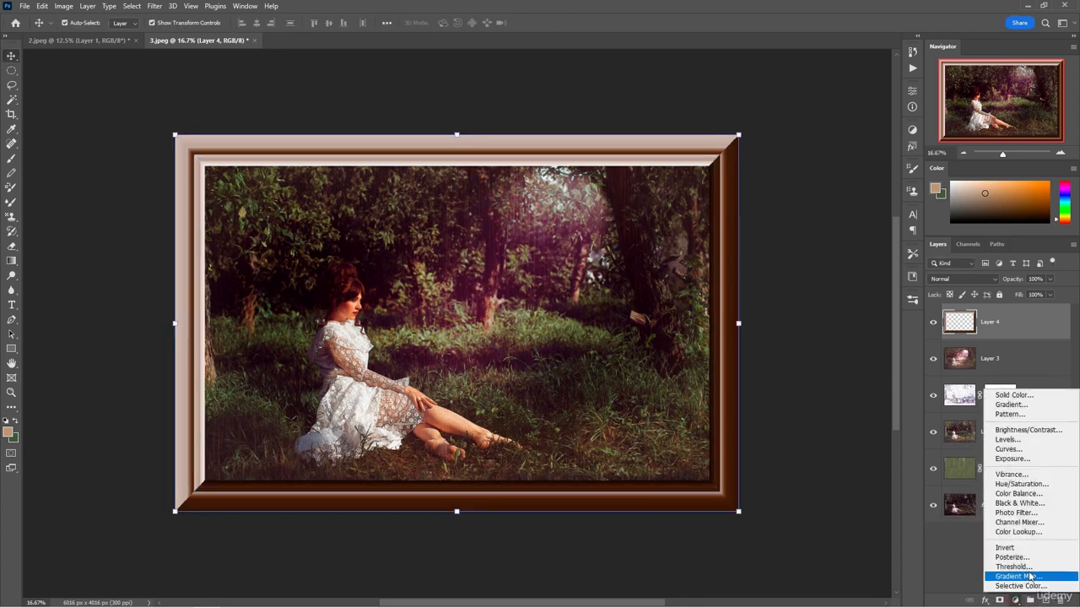
left_click(1022, 484)
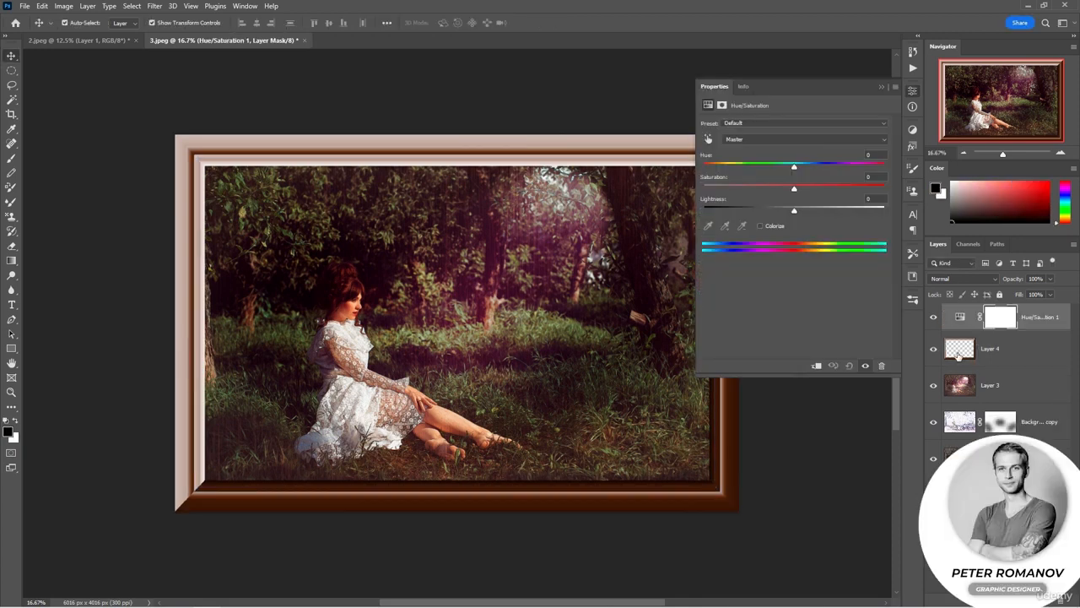
left_click(816, 366)
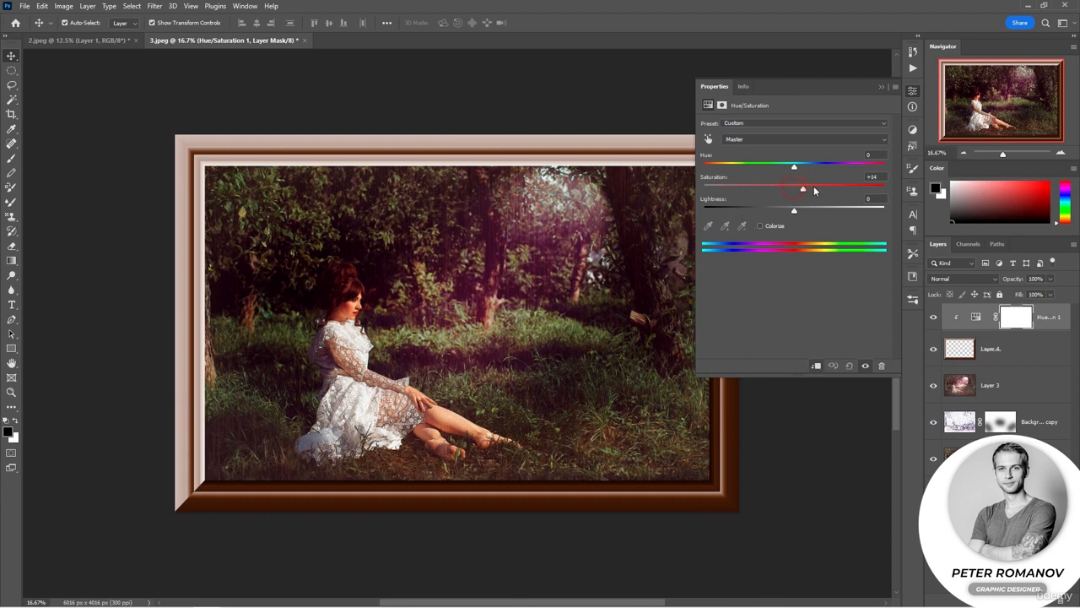
left_click_drag(814, 188, 776, 211)
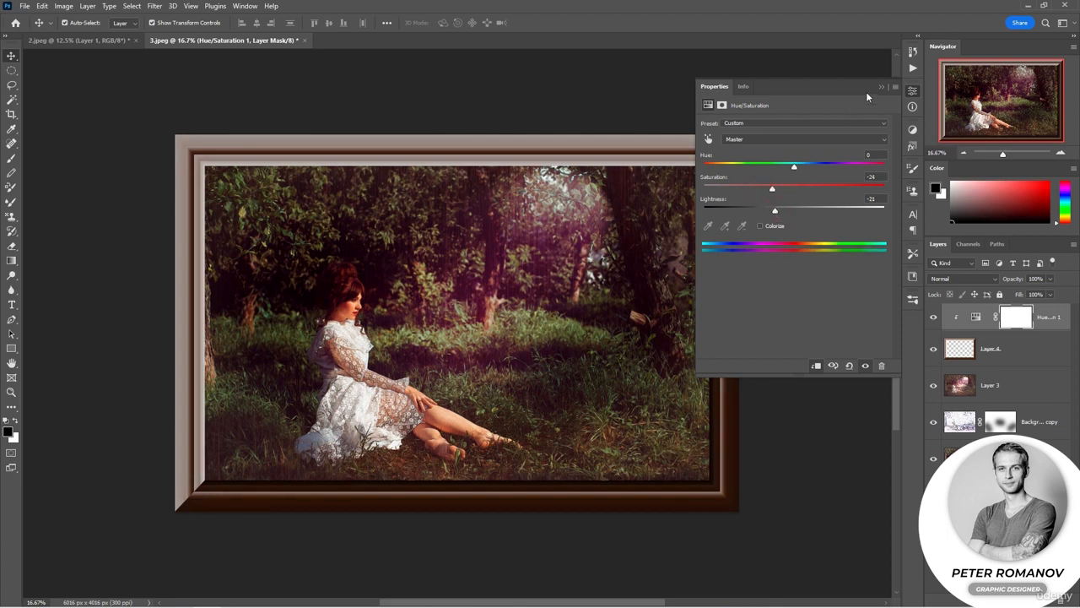
left_click(880, 87)
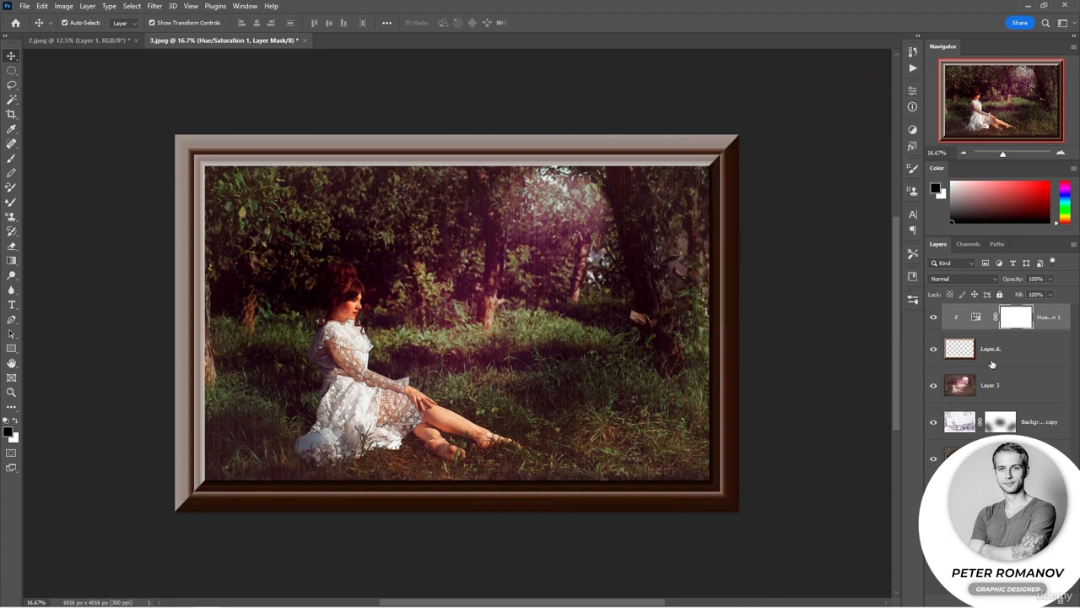
Add a Drop Shadow to the frame layer, Layer 4, keeping the effect's preset settings.
double_click(1046, 346)
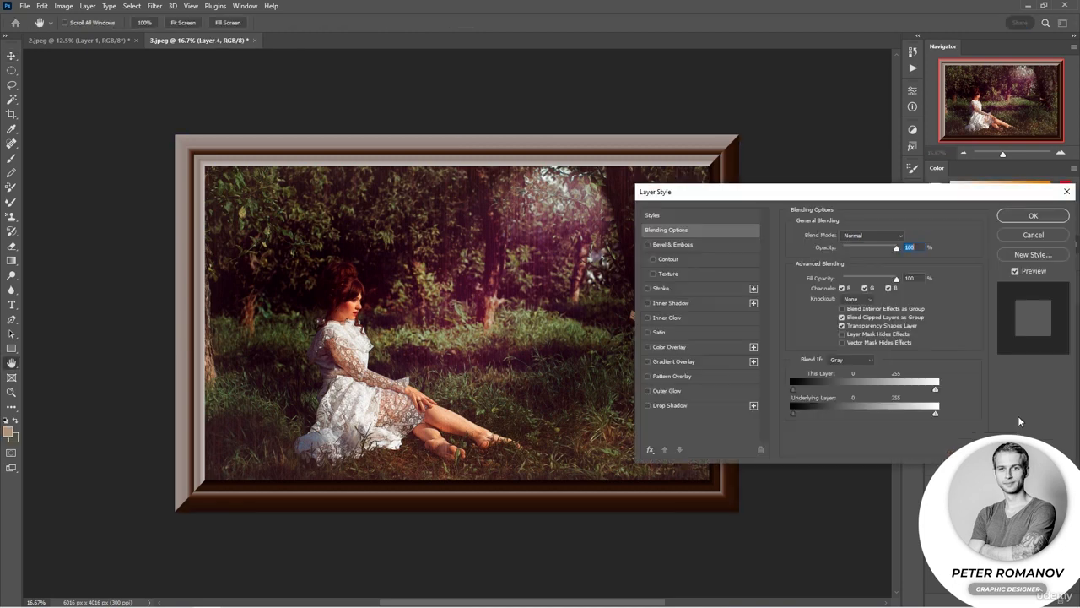
left_click(671, 406)
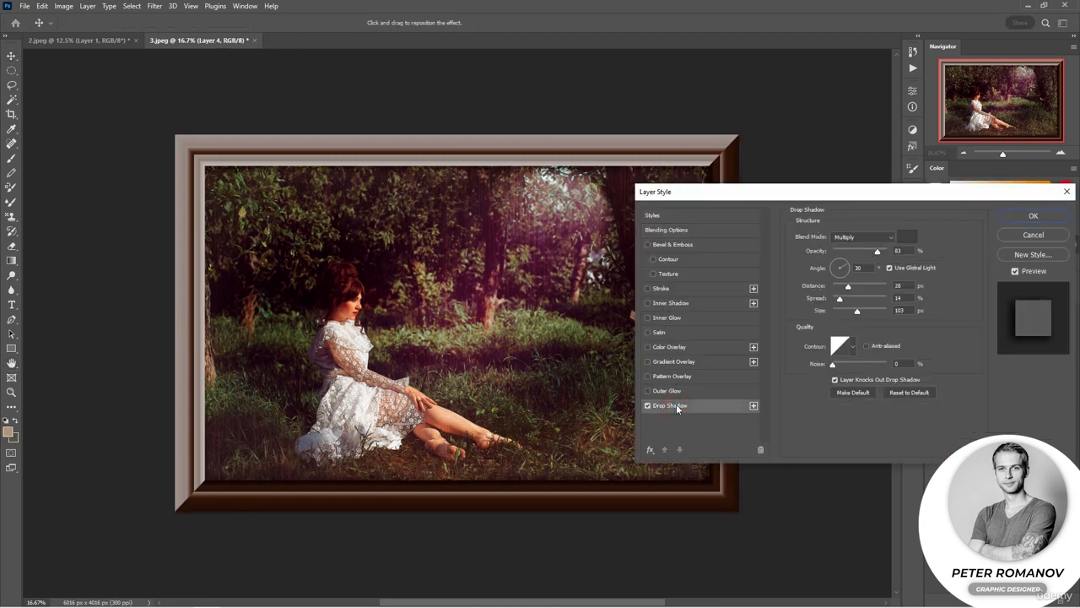
left_click(1031, 217)
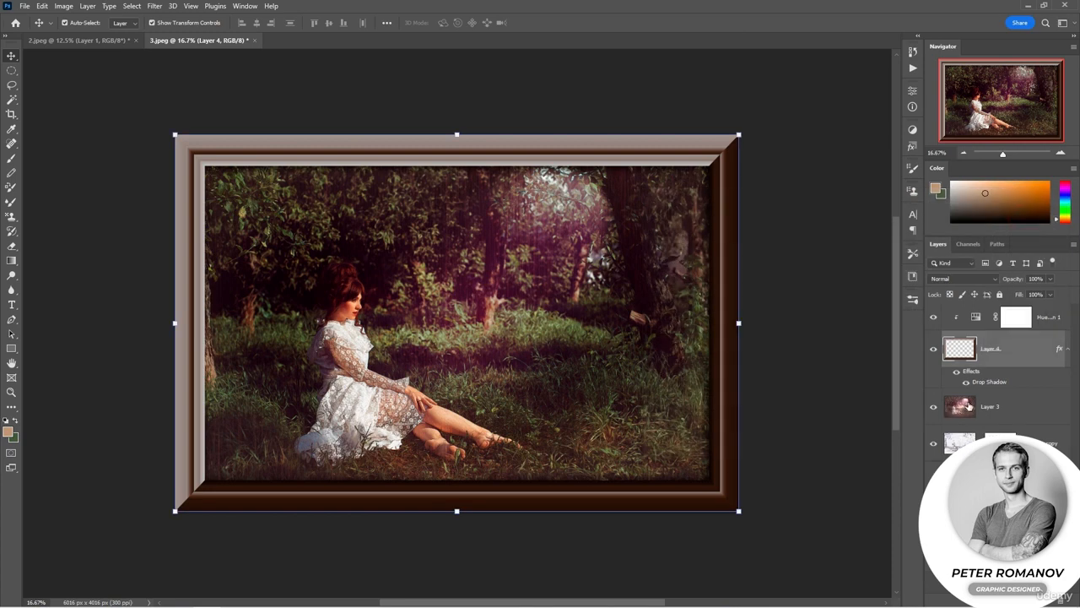
Toggle the visibility of the frame and the layers below it to compare the picture before and after.
left_click(933, 349)
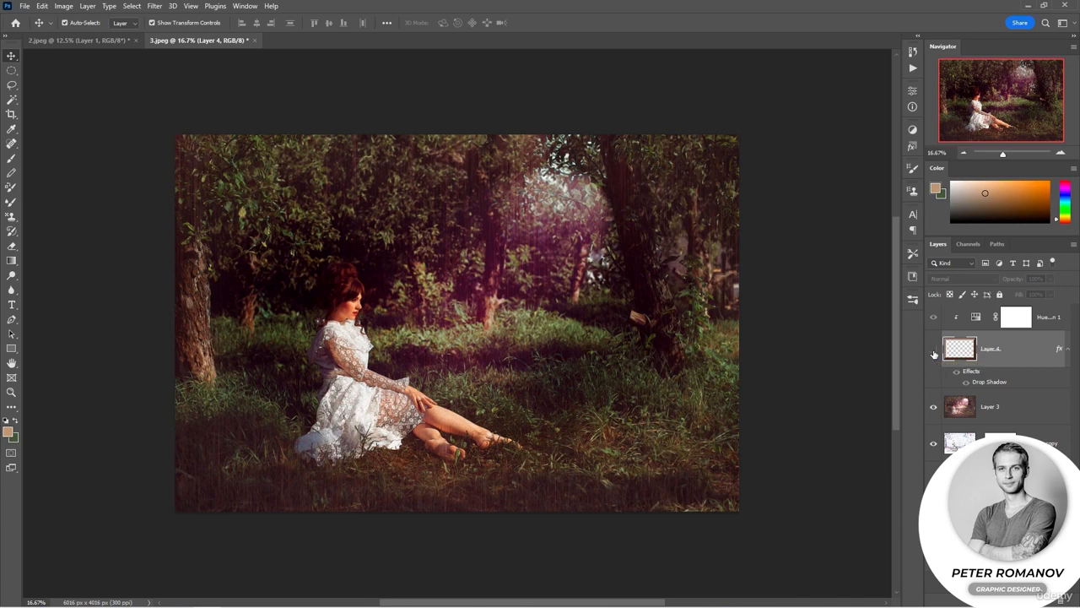
left_click(933, 351)
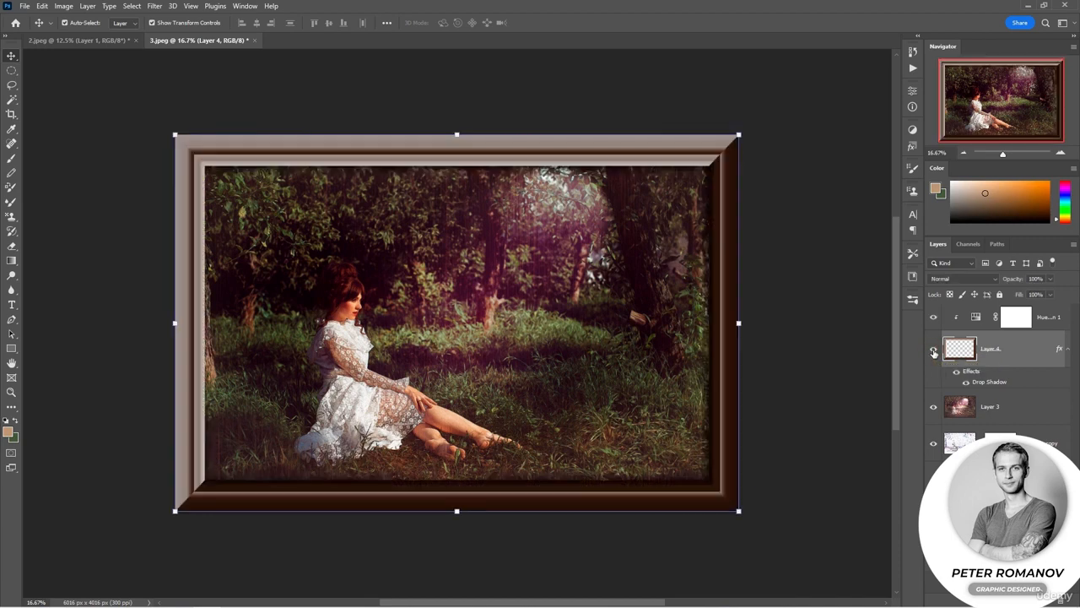
left_click_drag(933, 443, 933, 548)
View the moon composition in 2.jpeg with no layer selected and return to the framed portrait in 3.jpeg.
left_click(85, 40)
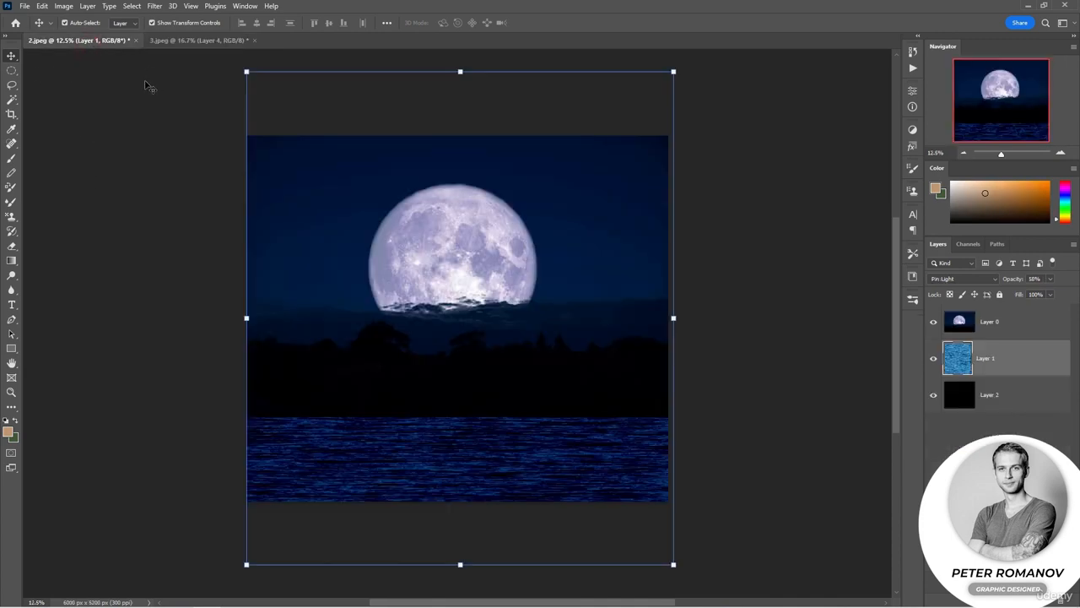
left_click(116, 278)
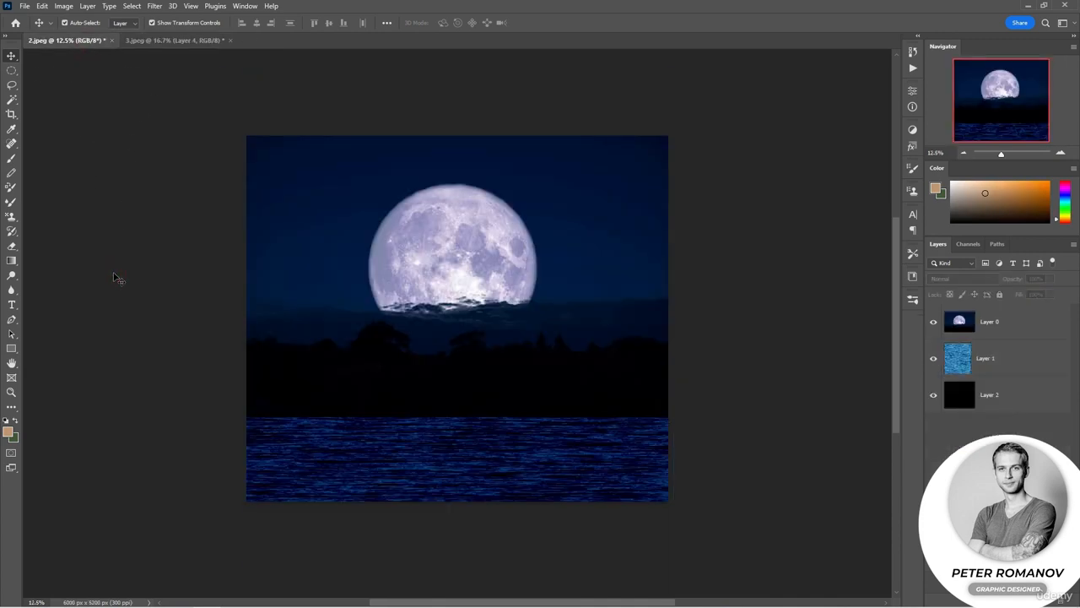
left_click(179, 46)
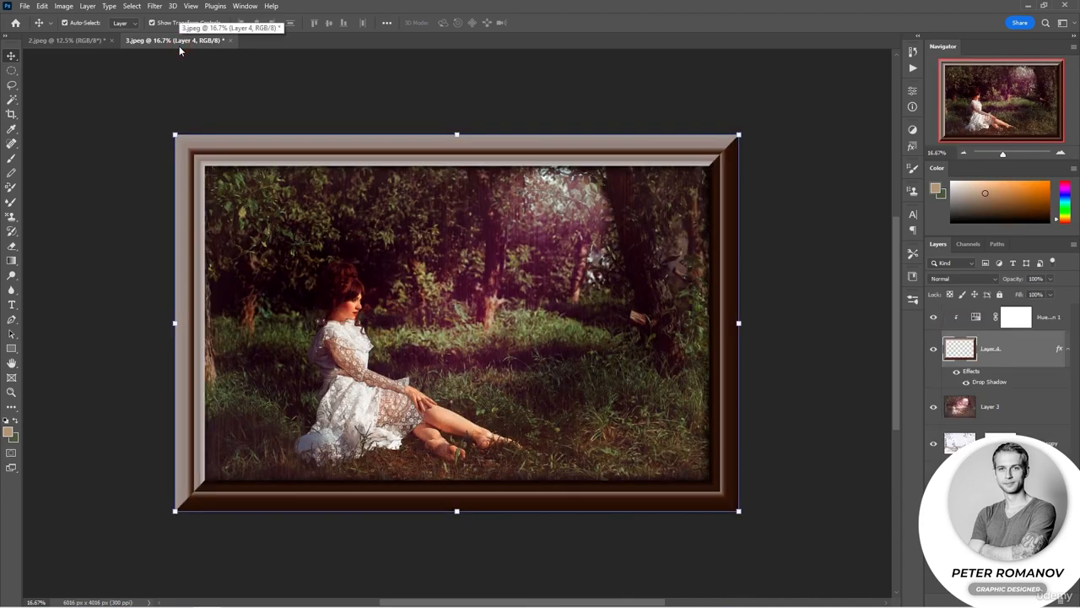